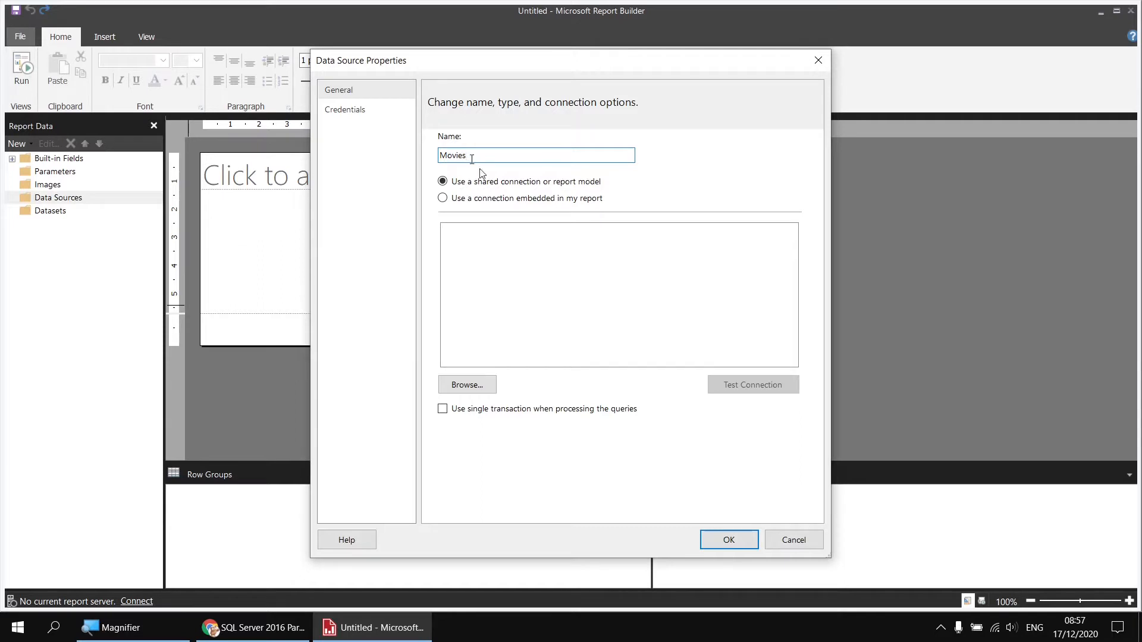
Step: Set up the Movies data source as an embedded SQL Server connection to the Movies database on server .\sql2017
left_click(481, 200)
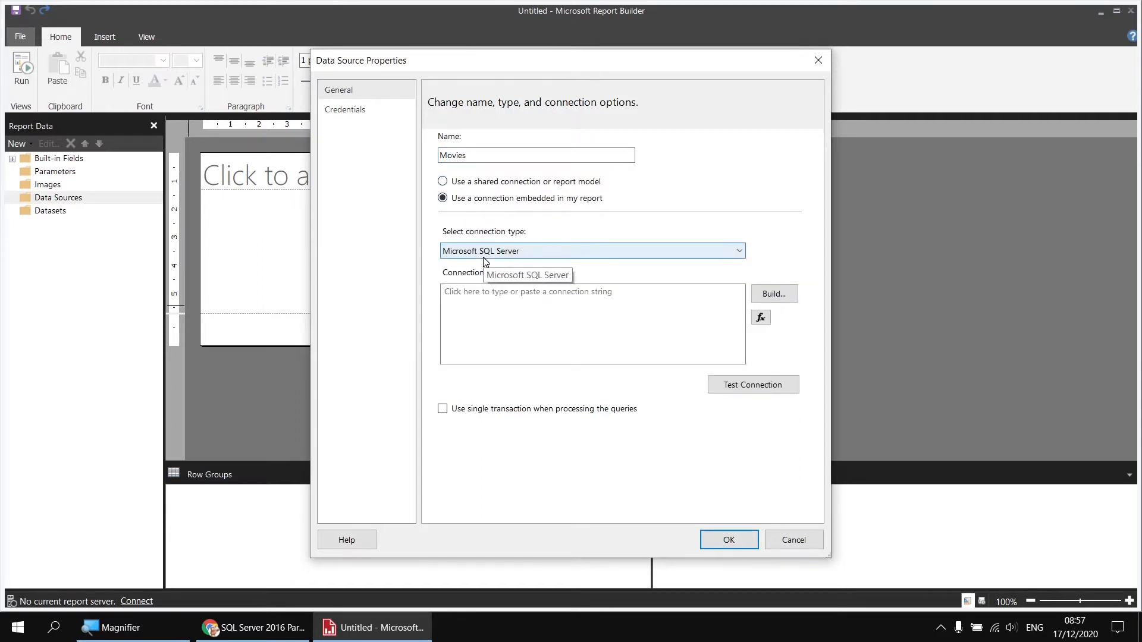
left_click(784, 297)
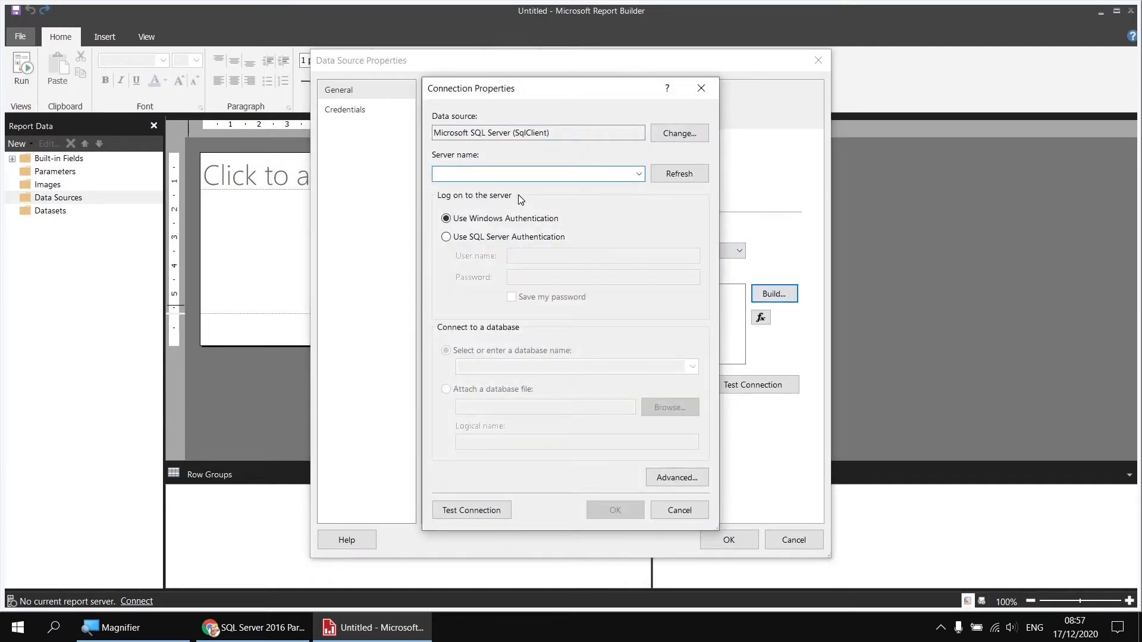
type(".\\")
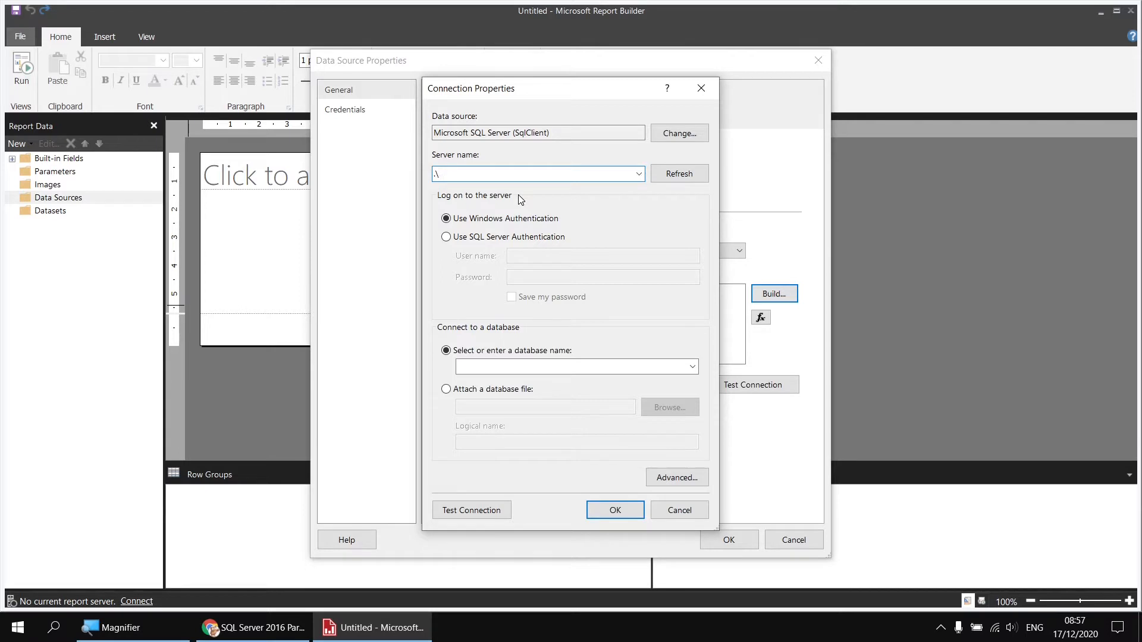
type("sql2017")
left_click(693, 367)
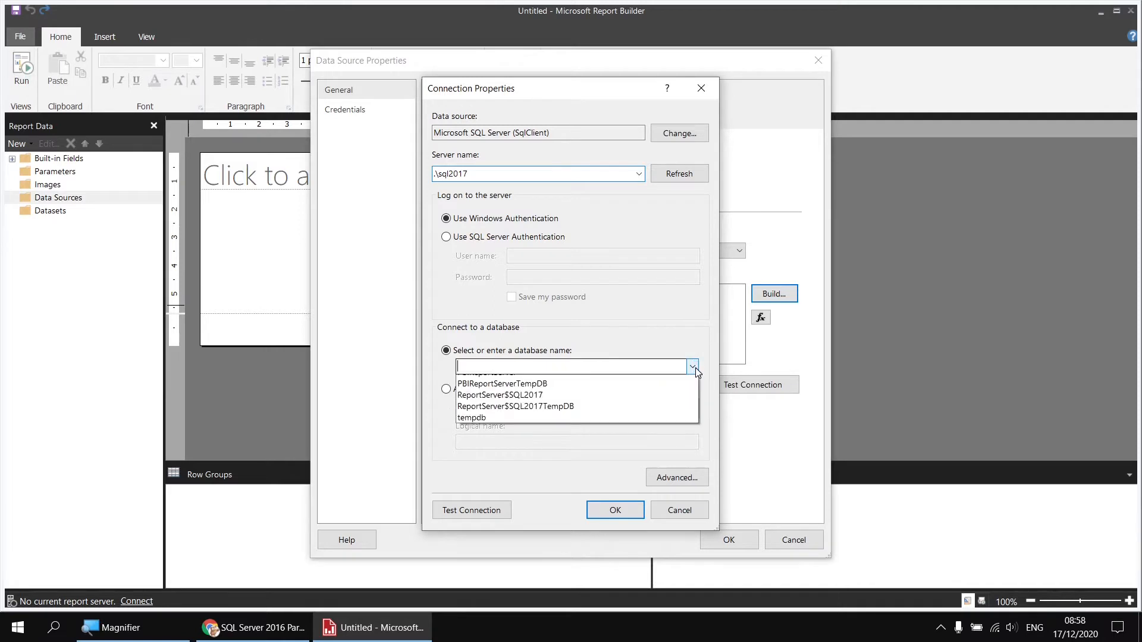
left_click(503, 406)
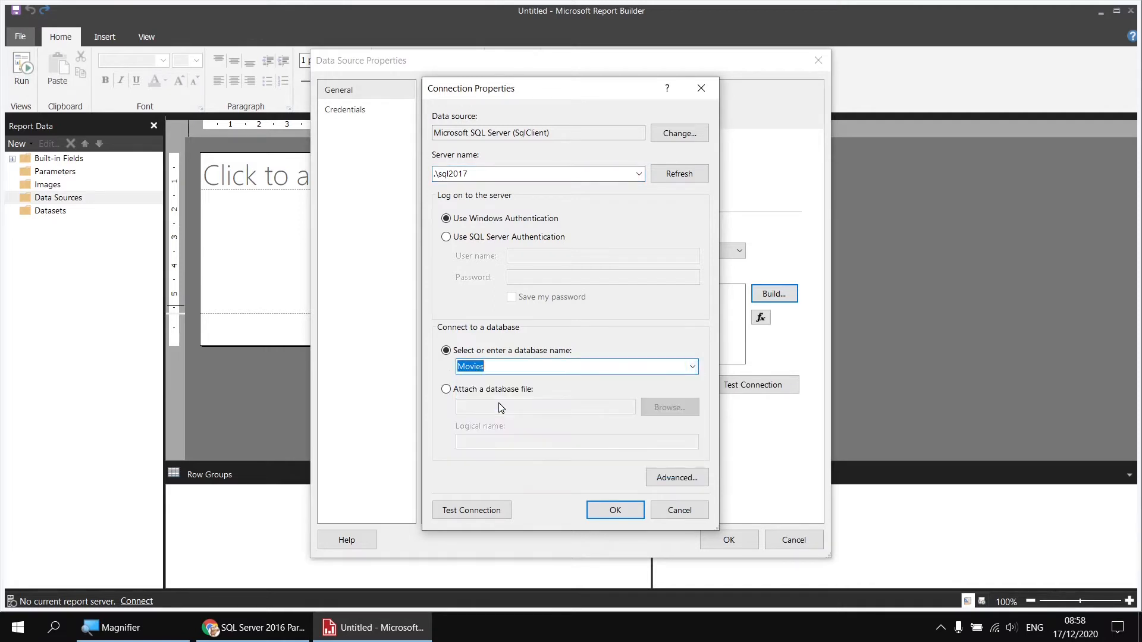
left_click(615, 511)
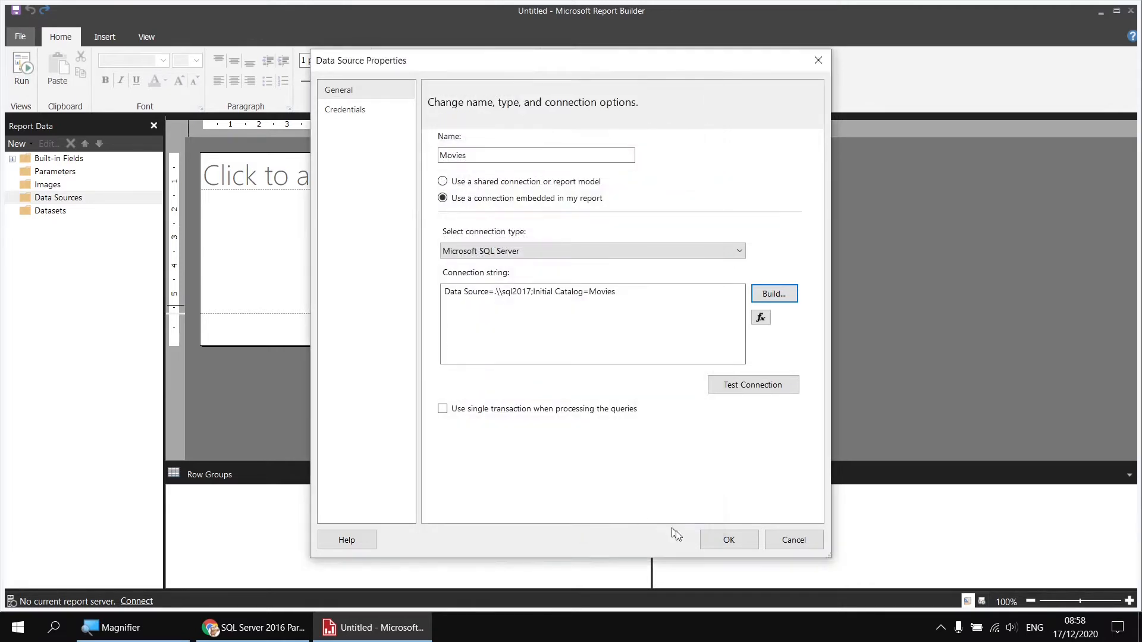
left_click(728, 539)
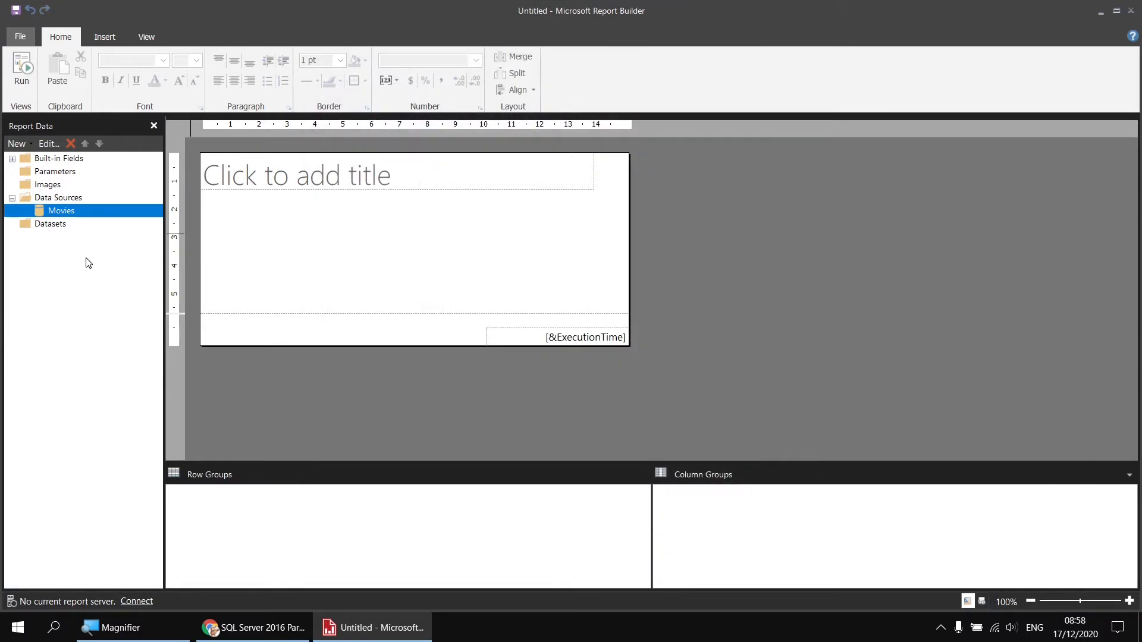
Step: Add a dataset to the Movies data source and name it MoviesRoles
right_click(80, 215)
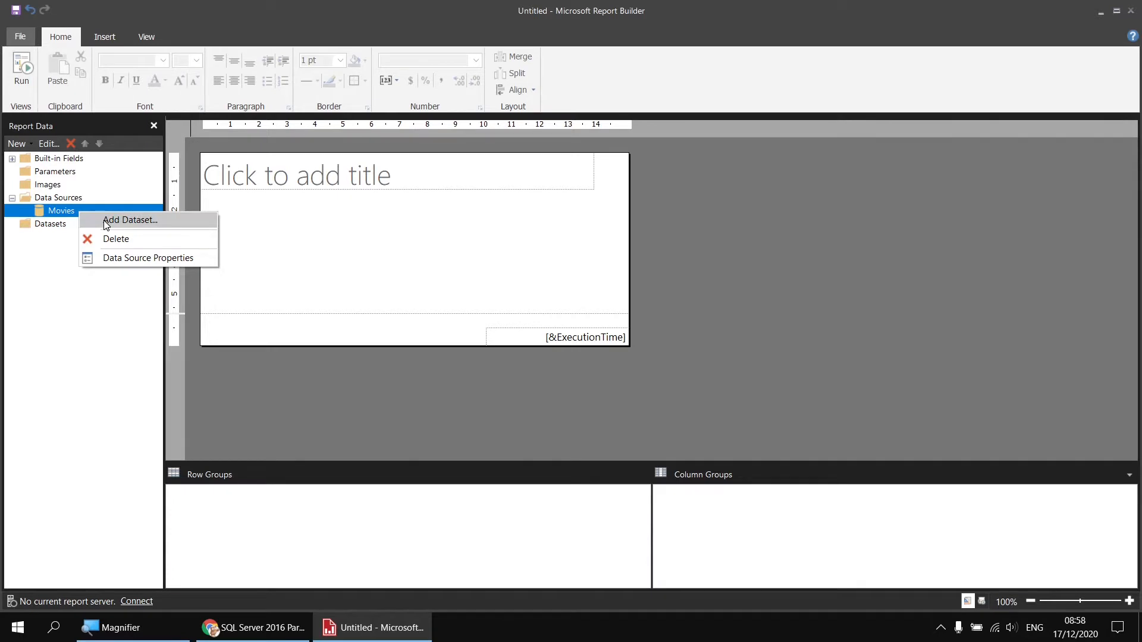
left_click(104, 221)
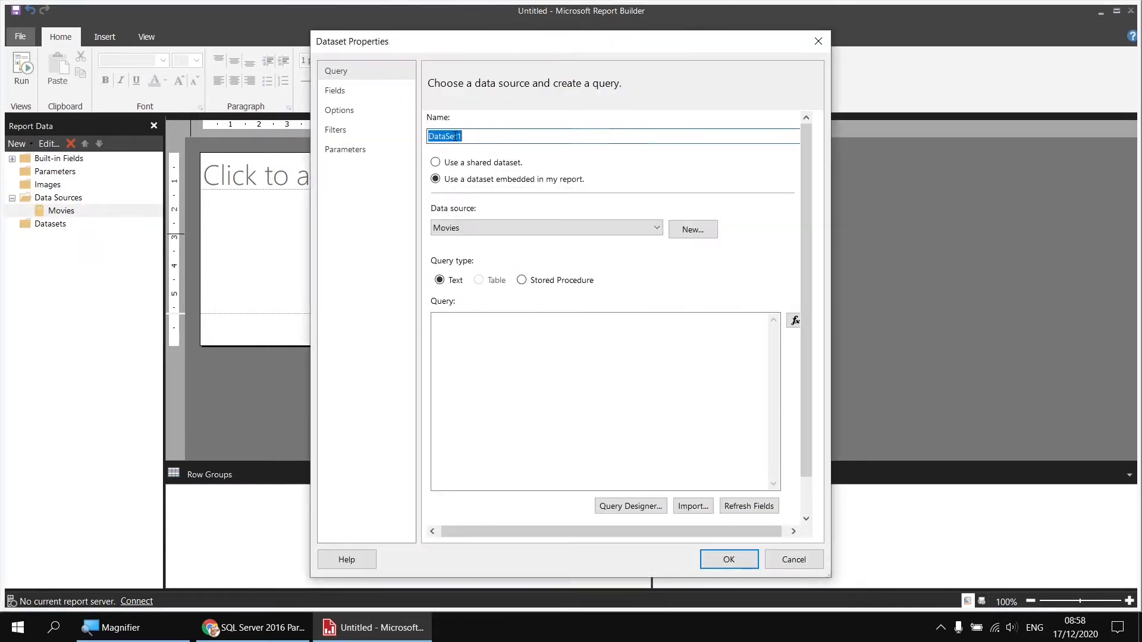
type("MoviesRoles")
Step: In the query designer, add the FirstName, FamilyName and FullName fields of the Actor table to the query
left_click(622, 507)
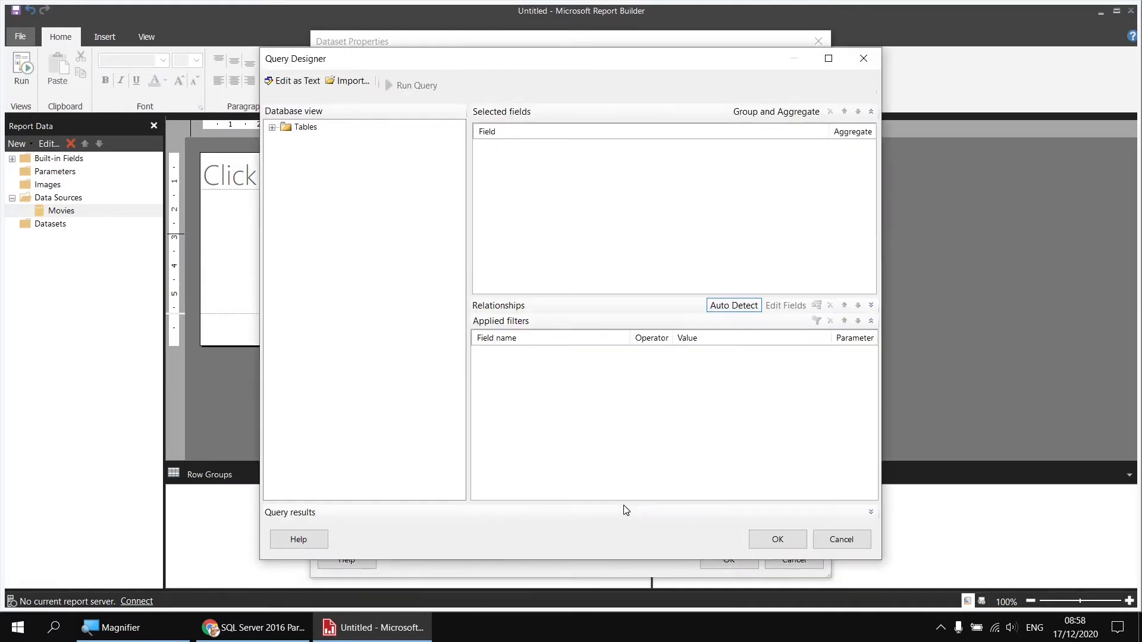
left_click(272, 127)
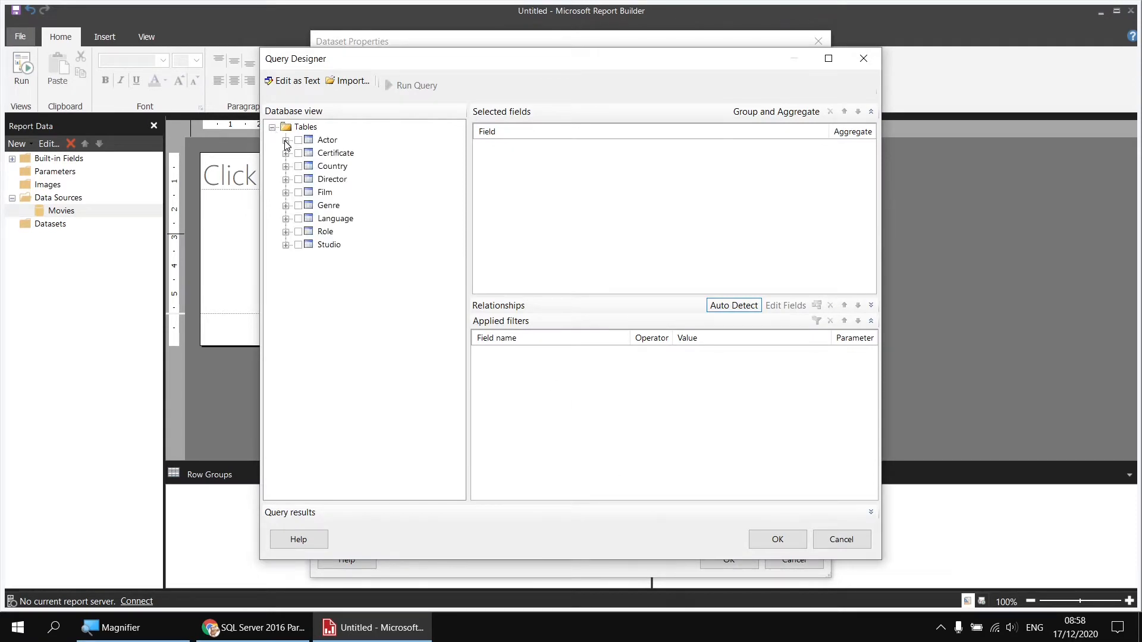
left_click(286, 140)
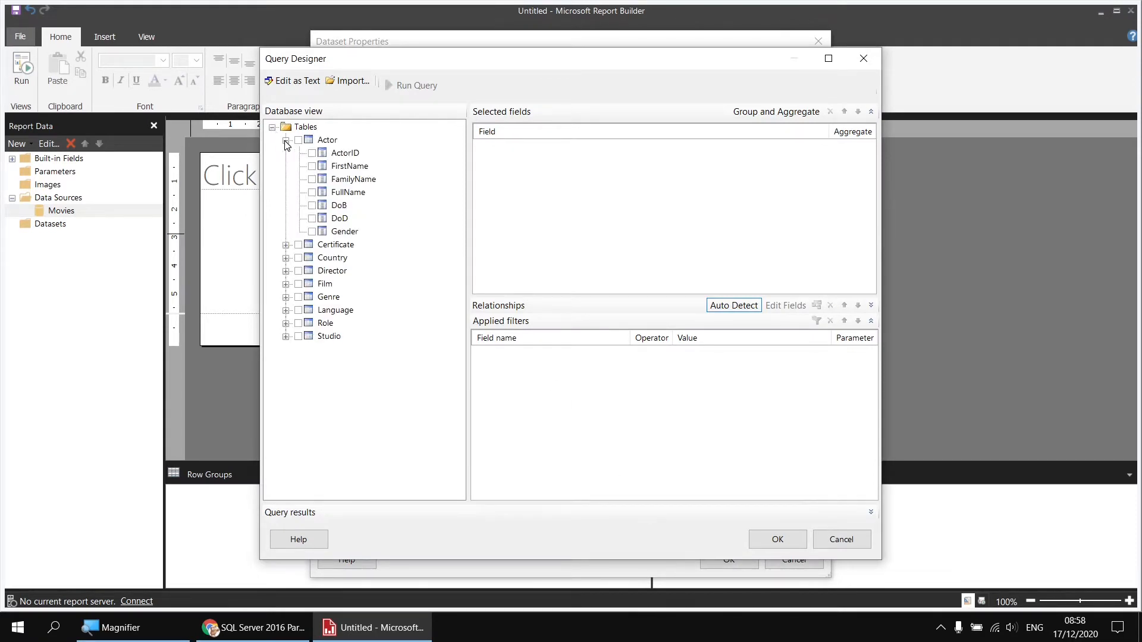
left_click(311, 166)
left_click(312, 180)
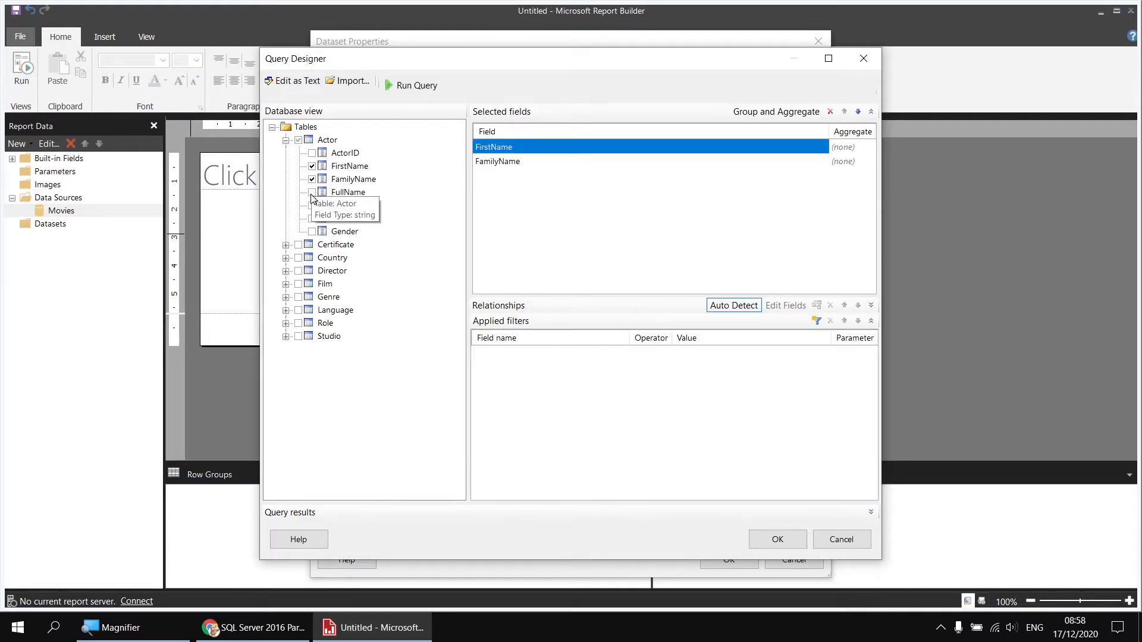
left_click(312, 192)
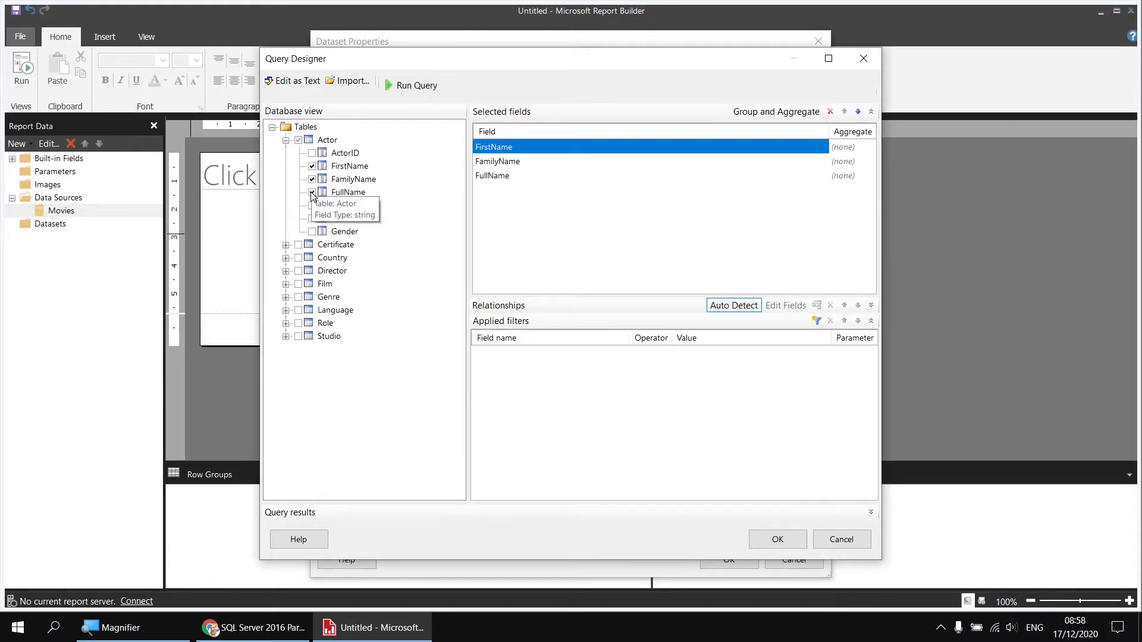
left_click(286, 140)
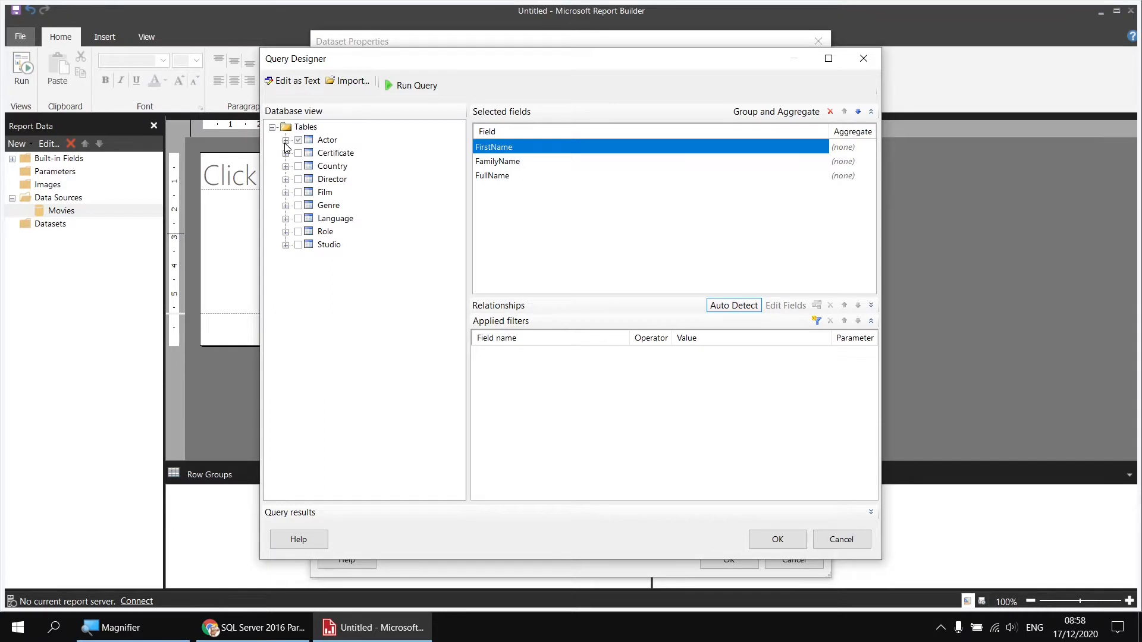
Step: Add the Film table's Title and the Role table's Role field to the query, and save the dataset
left_click(285, 192)
left_click(312, 219)
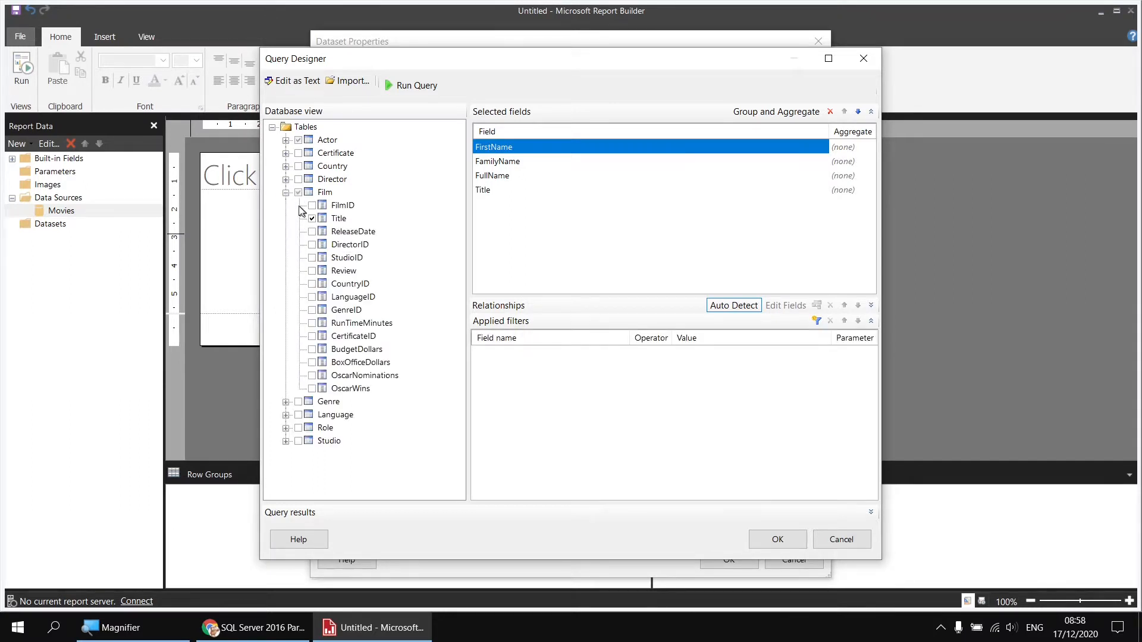
left_click(286, 192)
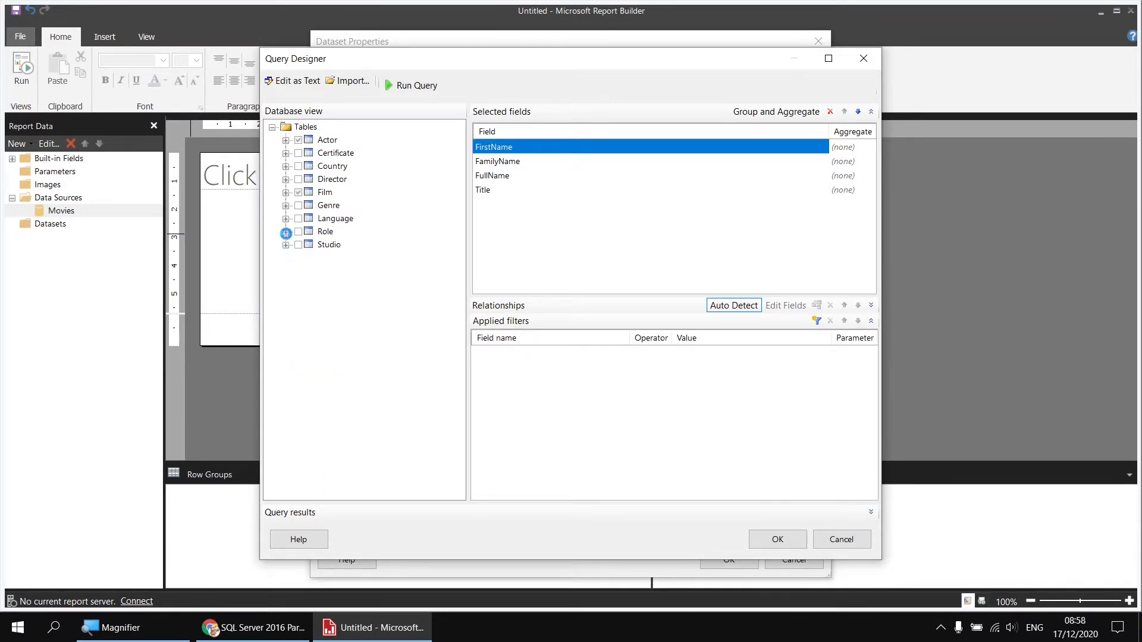
left_click(286, 232)
left_click(311, 258)
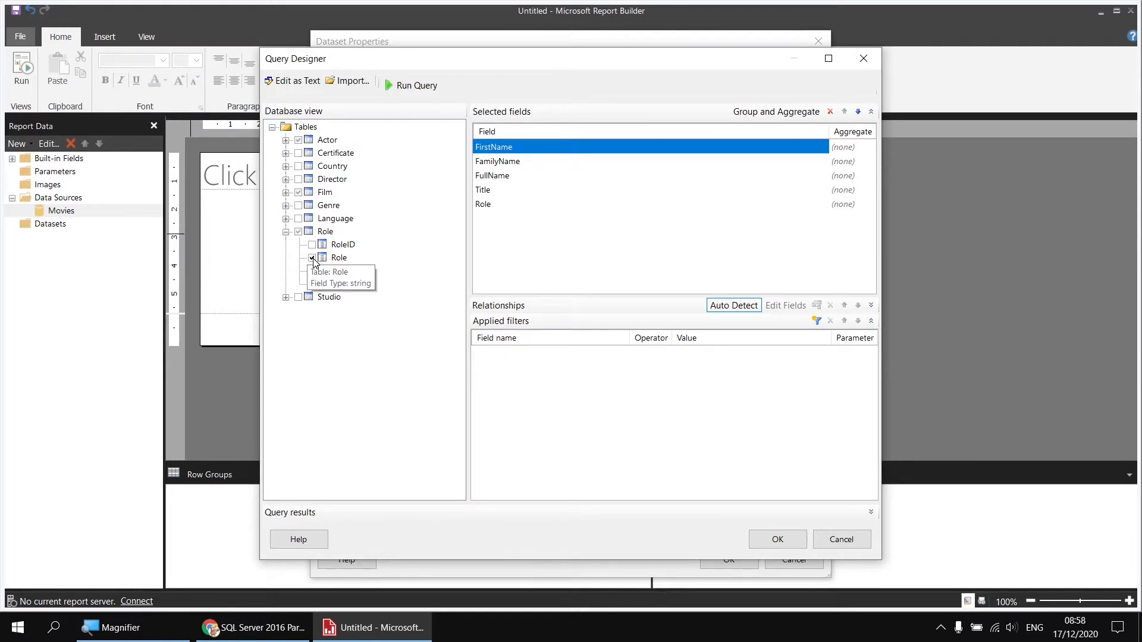
left_click(766, 541)
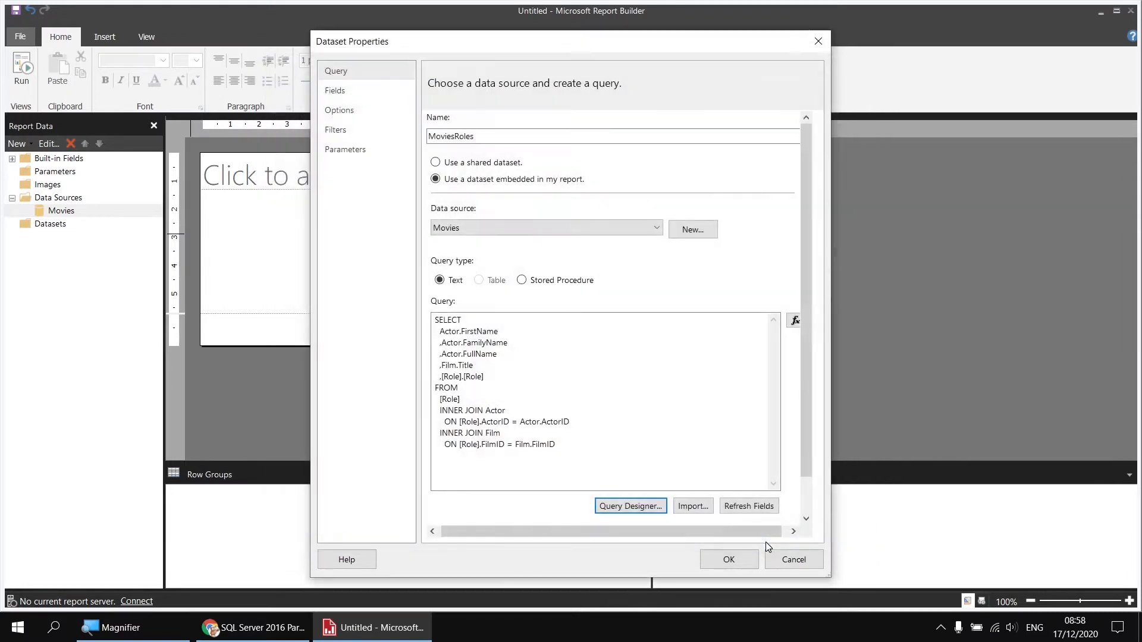
left_click(738, 559)
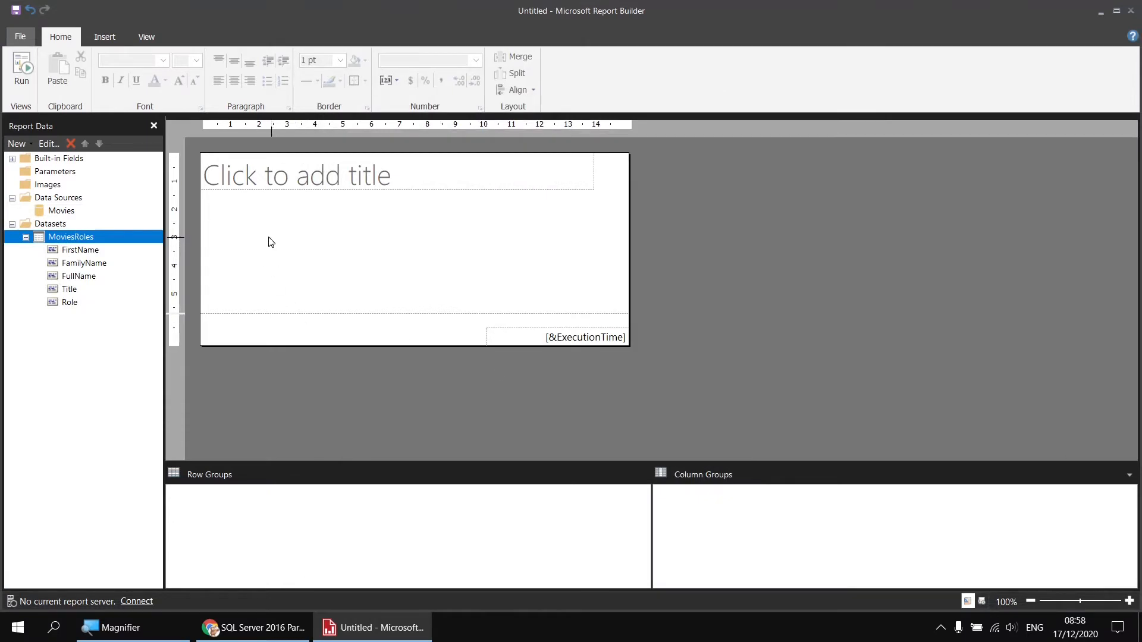
Step: Delete the title text box and remove the page footer from the report
left_click(305, 221)
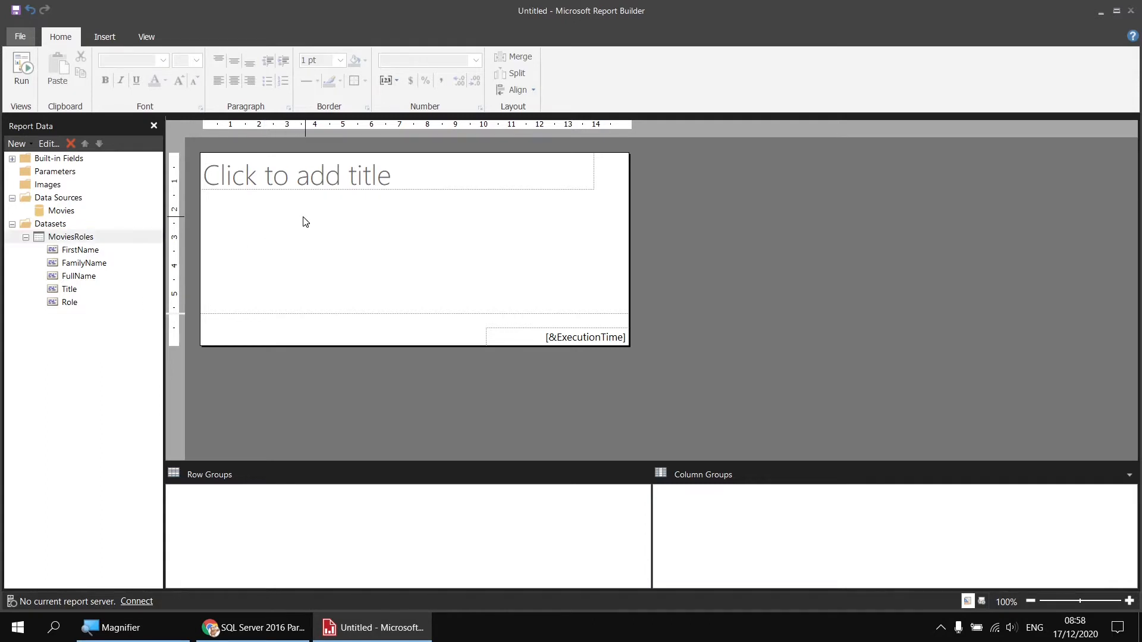
left_click(282, 177)
key("Delete")
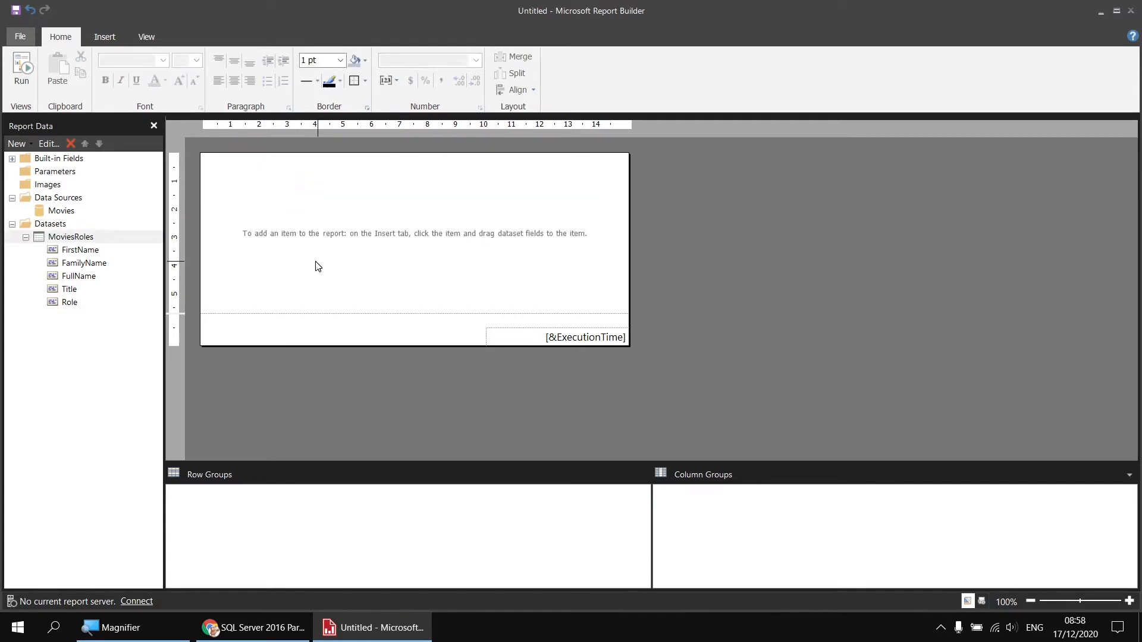
right_click(289, 332)
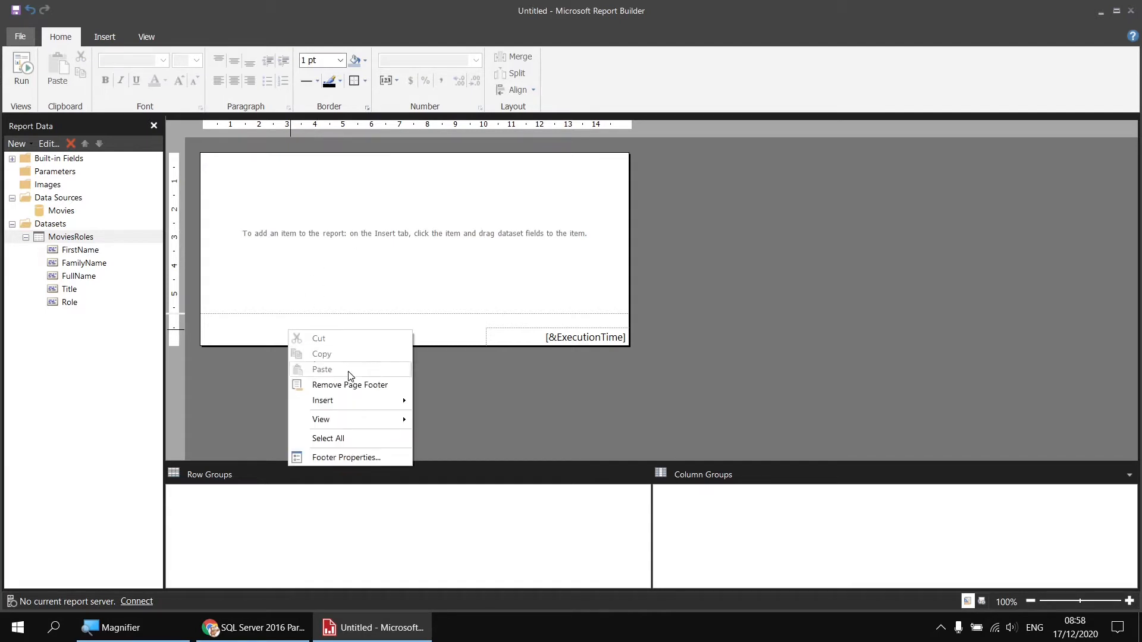
left_click(351, 387)
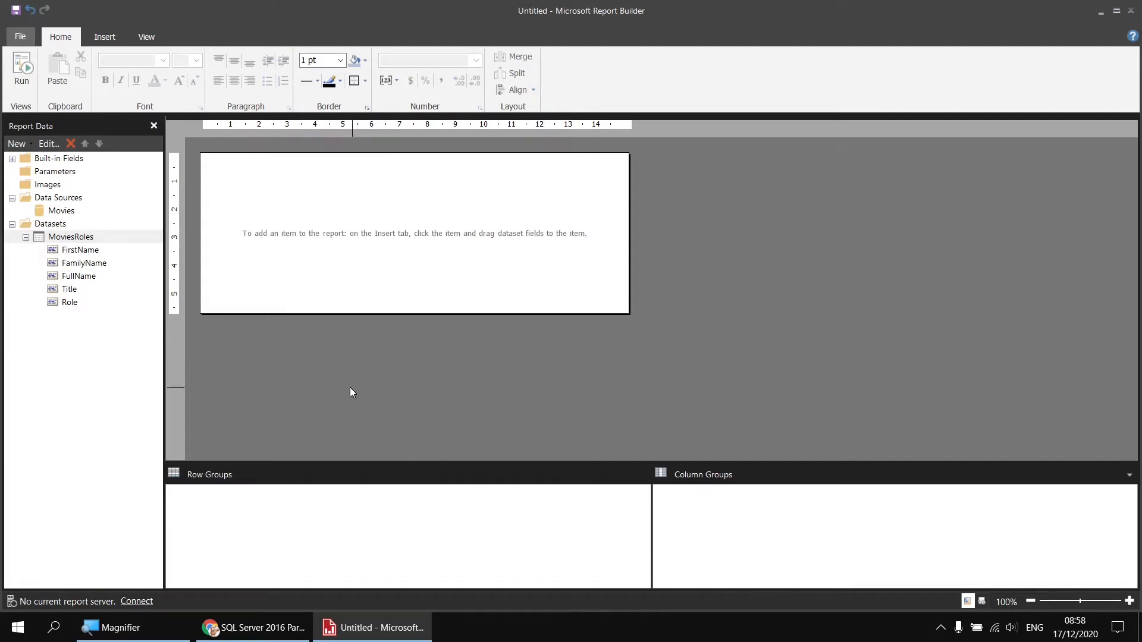
Step: Insert a table in the upper-left corner of the report body
right_click(203, 156)
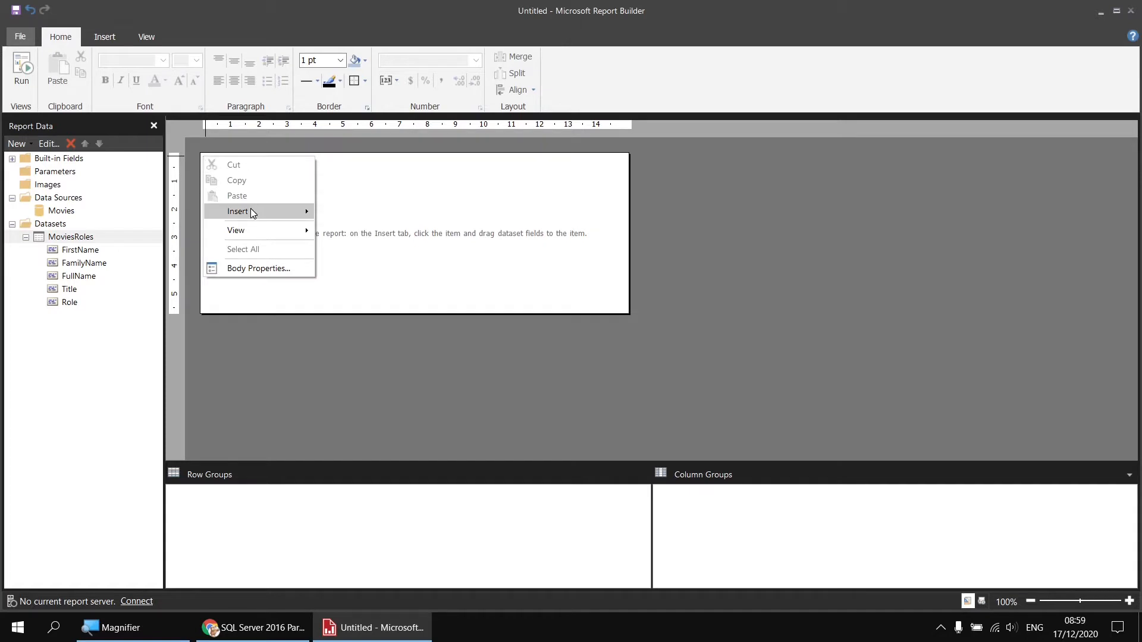
mouse_move(251, 213)
left_click(348, 244)
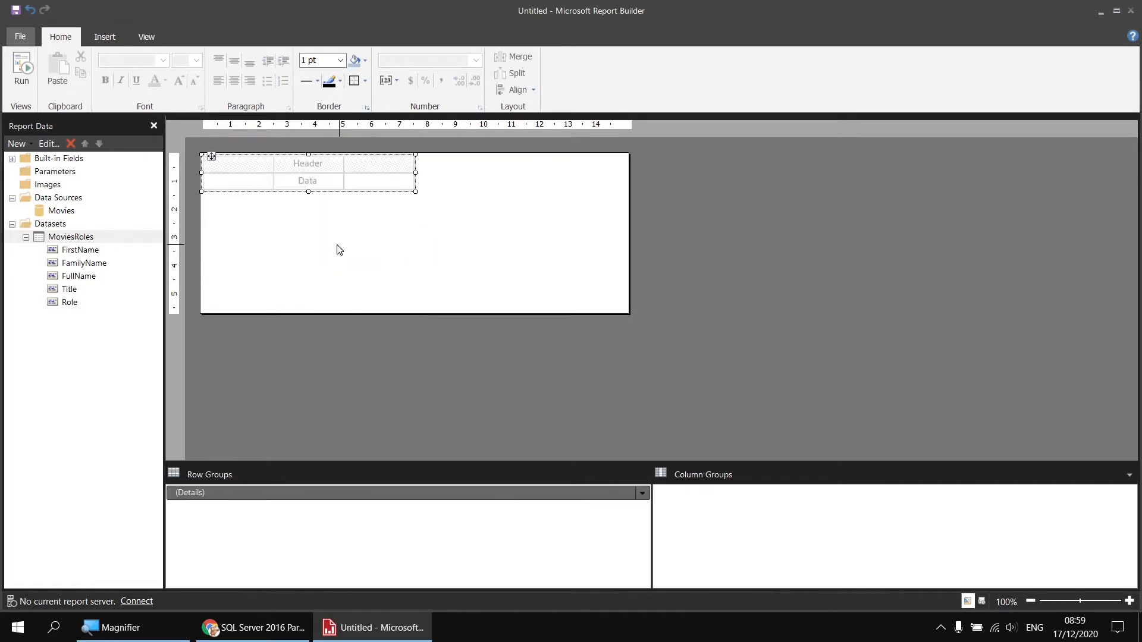
Step: Assign the FullName, Role and Title fields to the table's three data cells, in that order
left_click(267, 179)
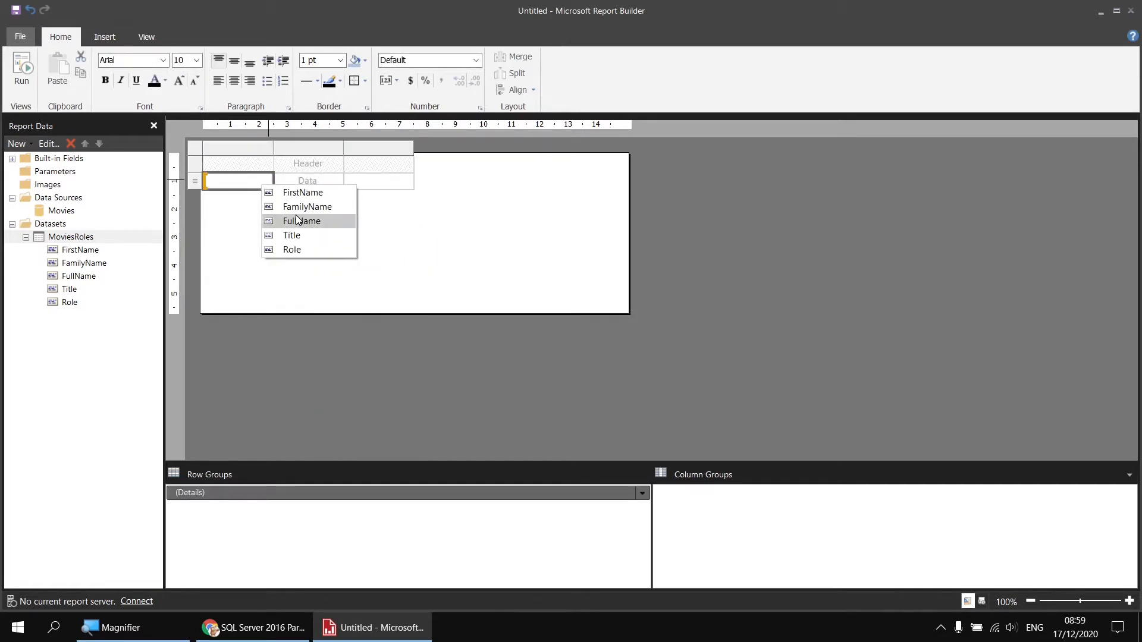
left_click(295, 220)
left_click(337, 177)
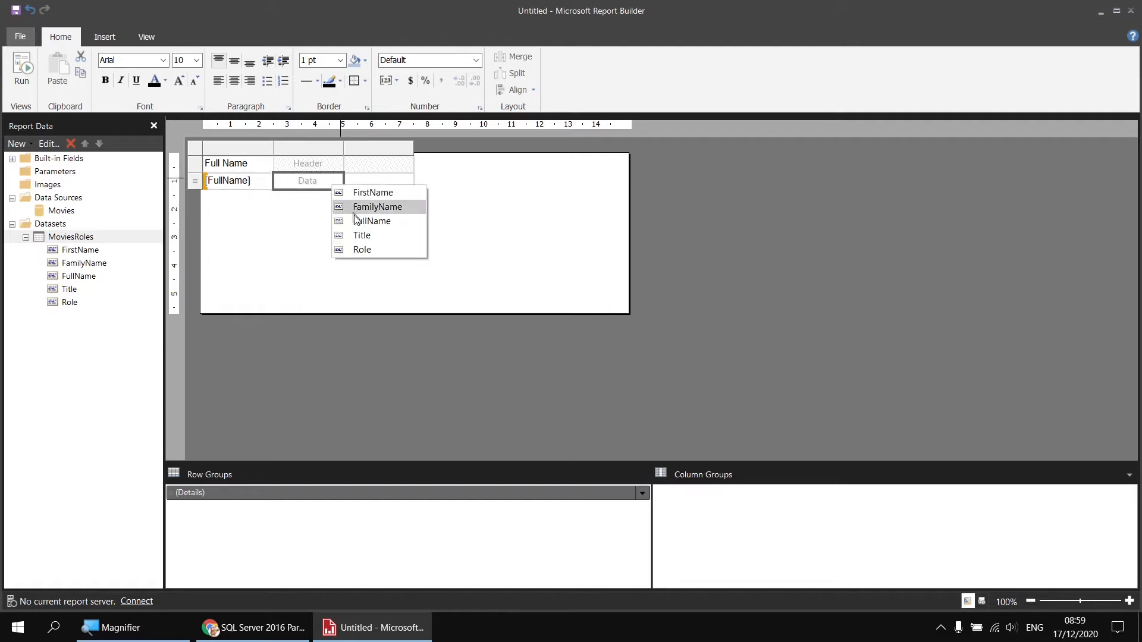
left_click(365, 250)
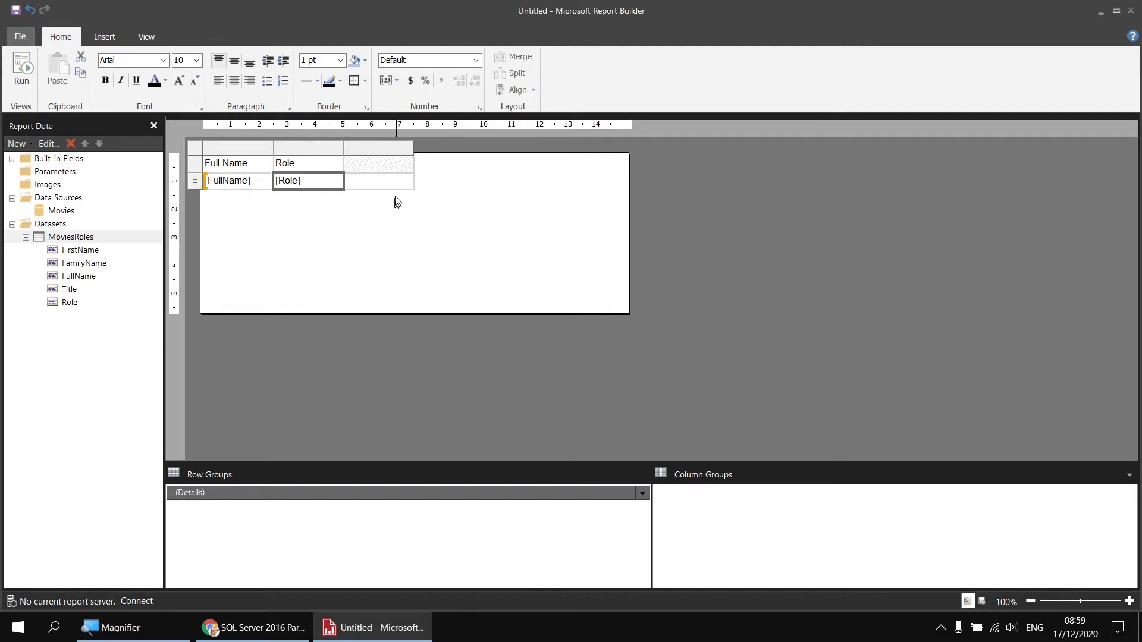
left_click(408, 179)
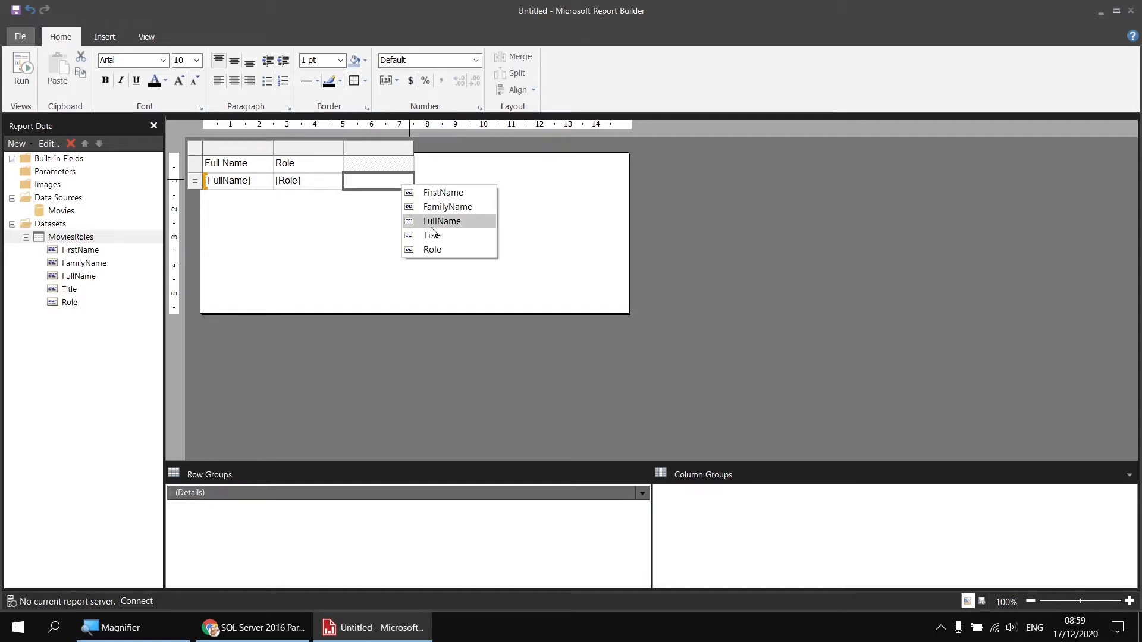
left_click(434, 237)
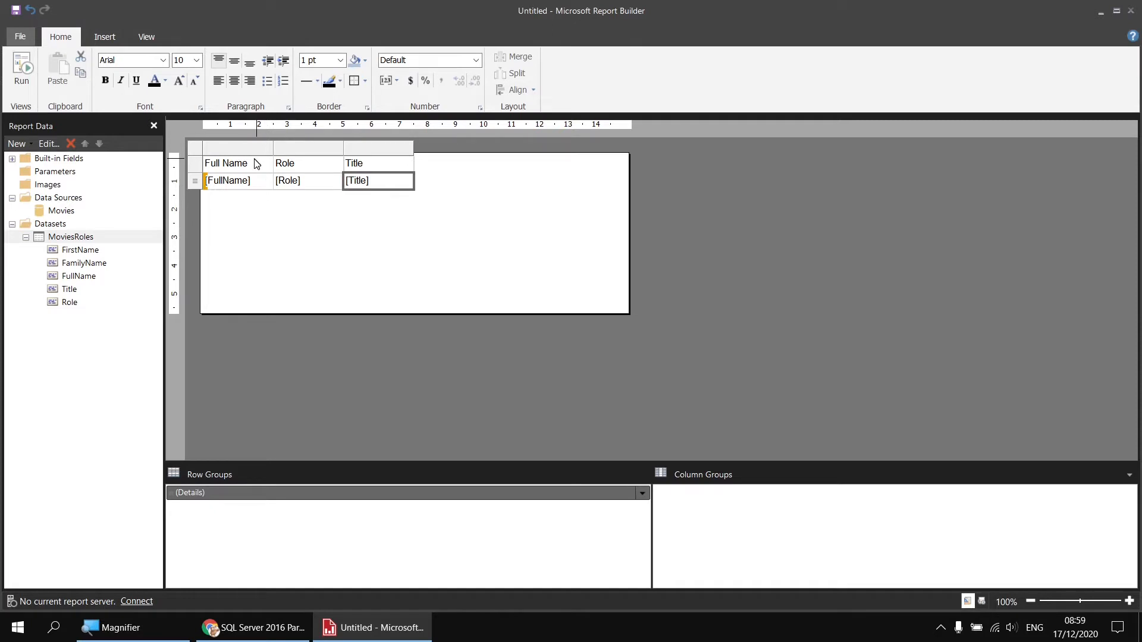
Step: Try the Arial Black font on all the table's cells and set them back to Arial
left_click_drag(256, 164, 356, 185)
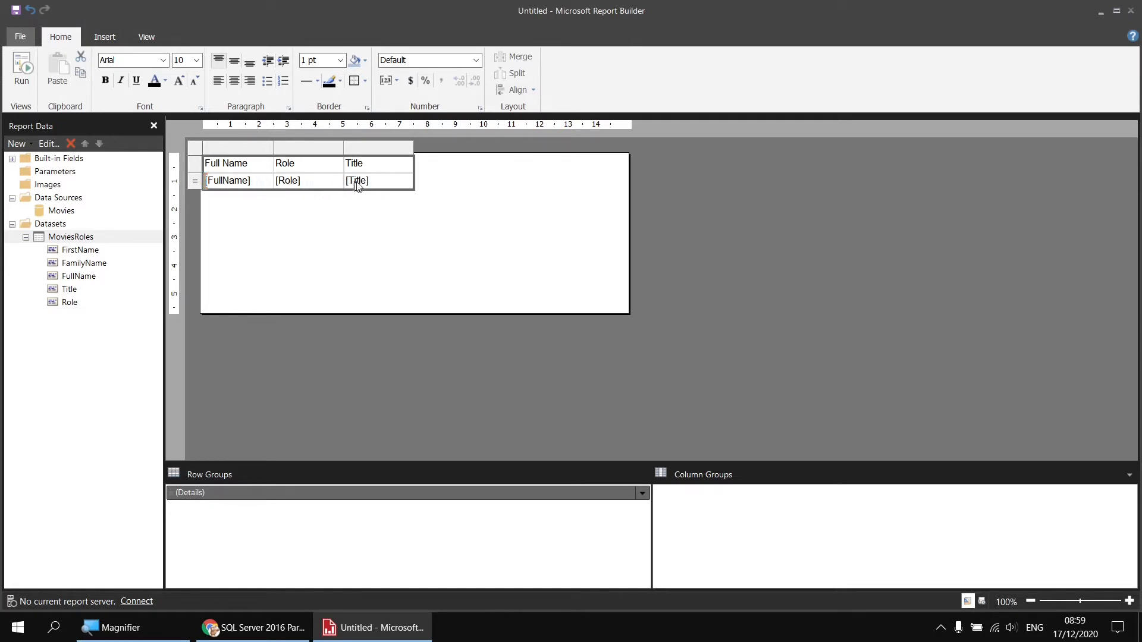
left_click(163, 60)
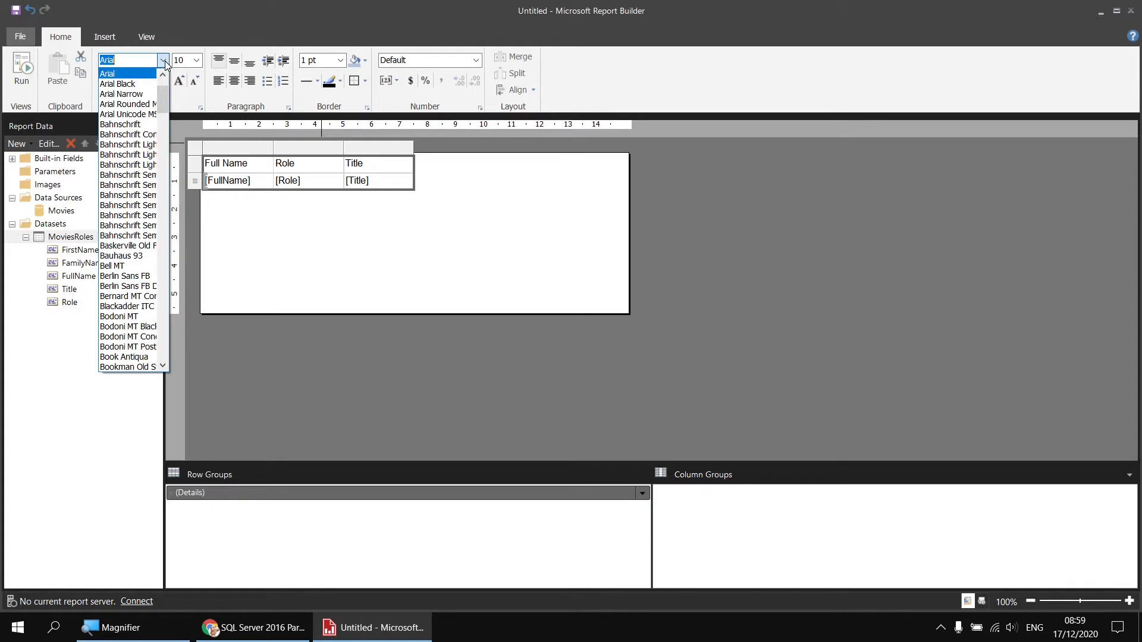
left_click(145, 89)
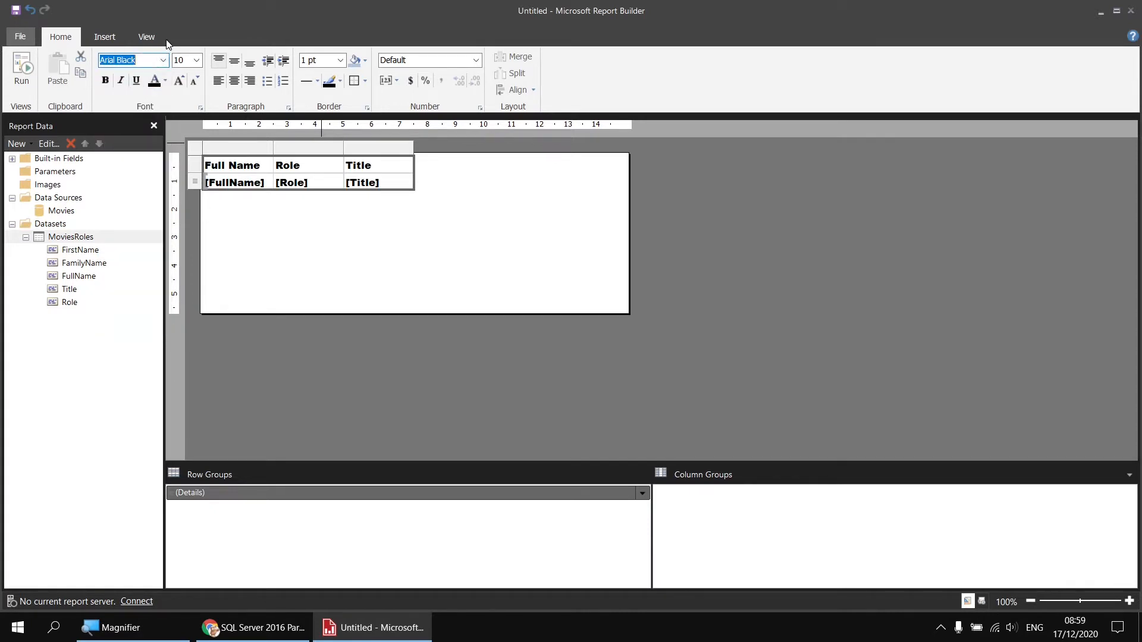
left_click(165, 60)
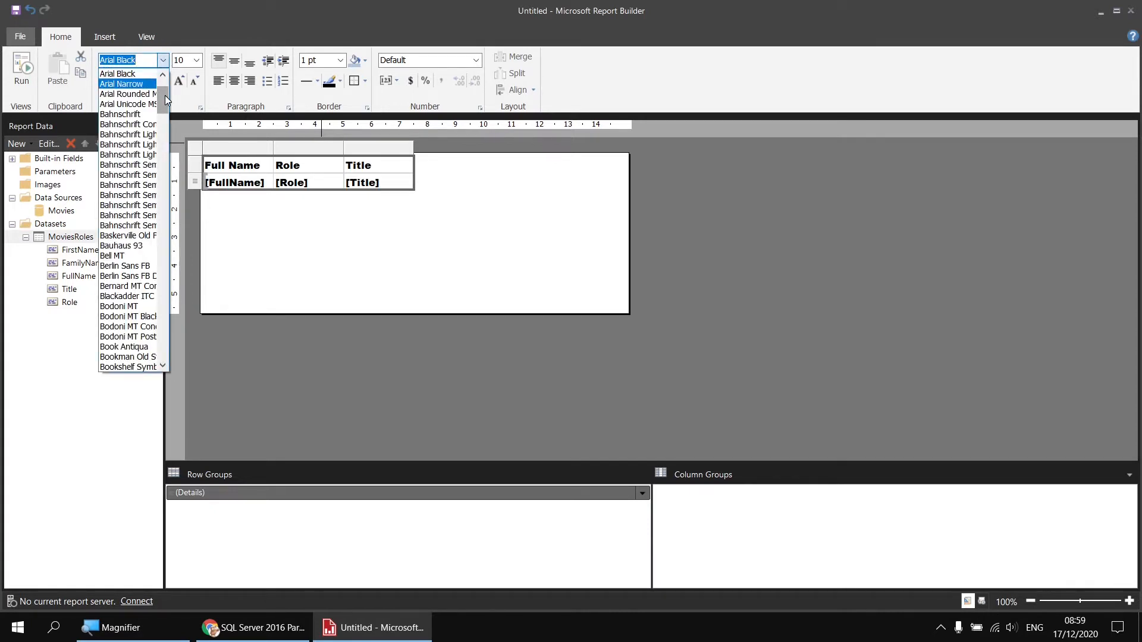
scroll(166, 95, "up", 1)
left_click(137, 96)
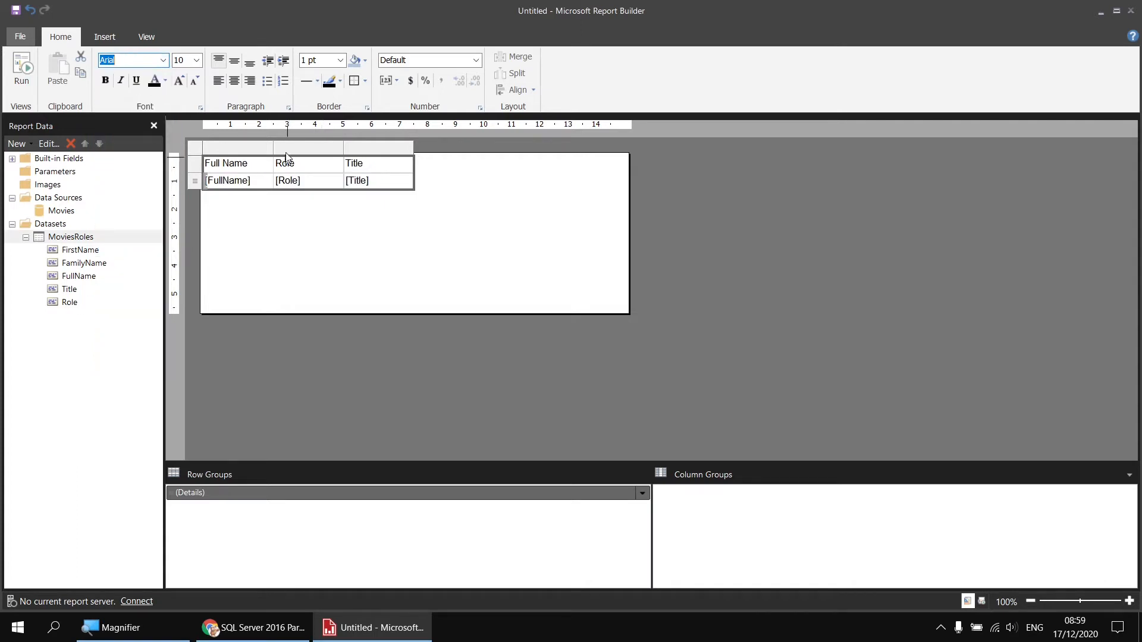
Step: Widen the table's Full Name, Role and Title columns to about 6, 5 and 6 cm respectively
left_click_drag(277, 146, 378, 145)
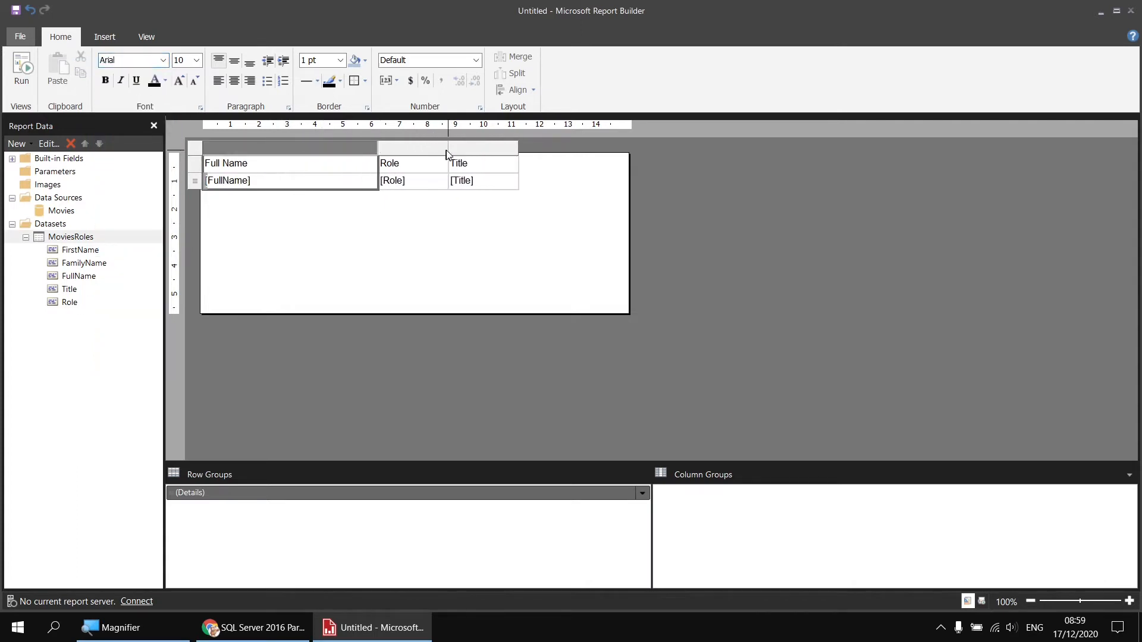
left_click_drag(449, 146, 694, 145)
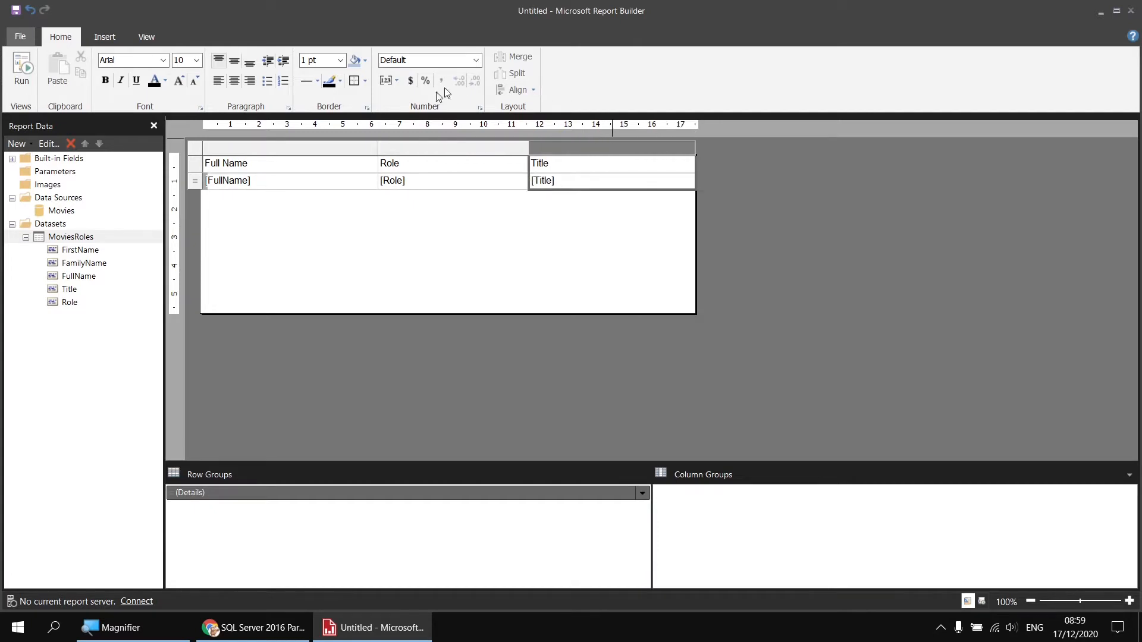
Step: Give the table's header row a light steel blue background and bold text, and preview the report
left_click(198, 164)
left_click(355, 63)
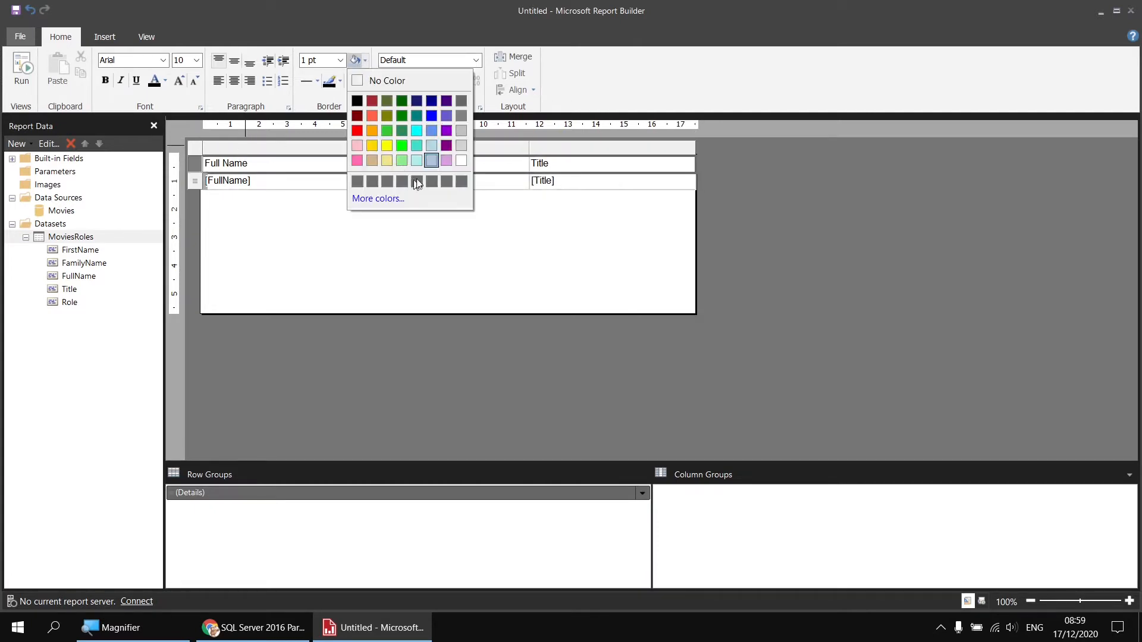
left_click(433, 159)
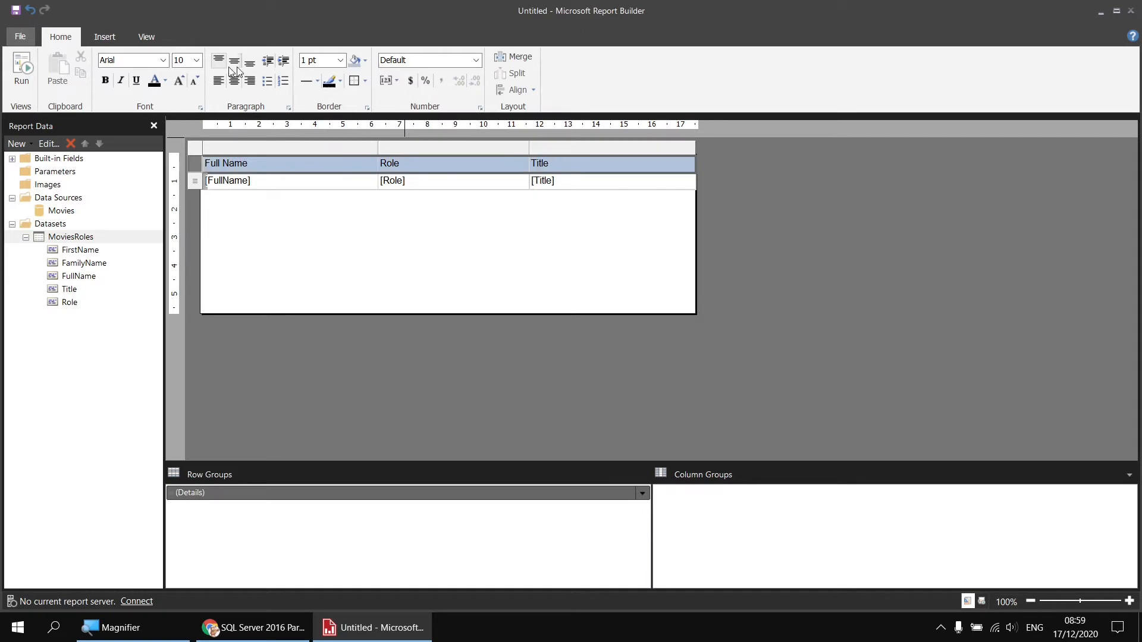
left_click(105, 80)
left_click(21, 68)
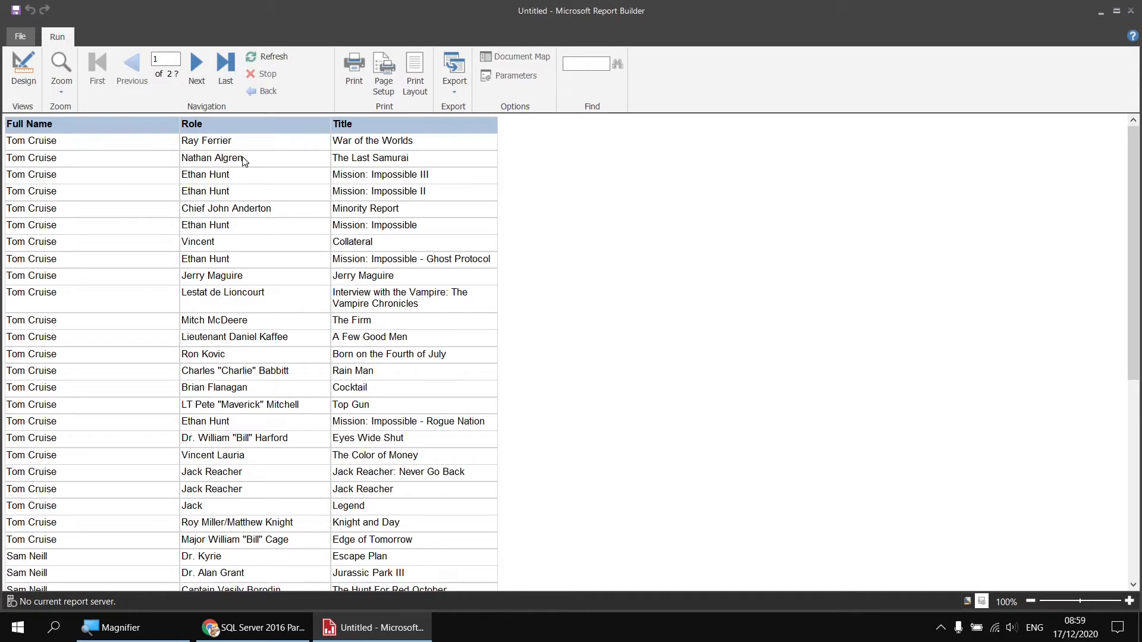
left_click(23, 69)
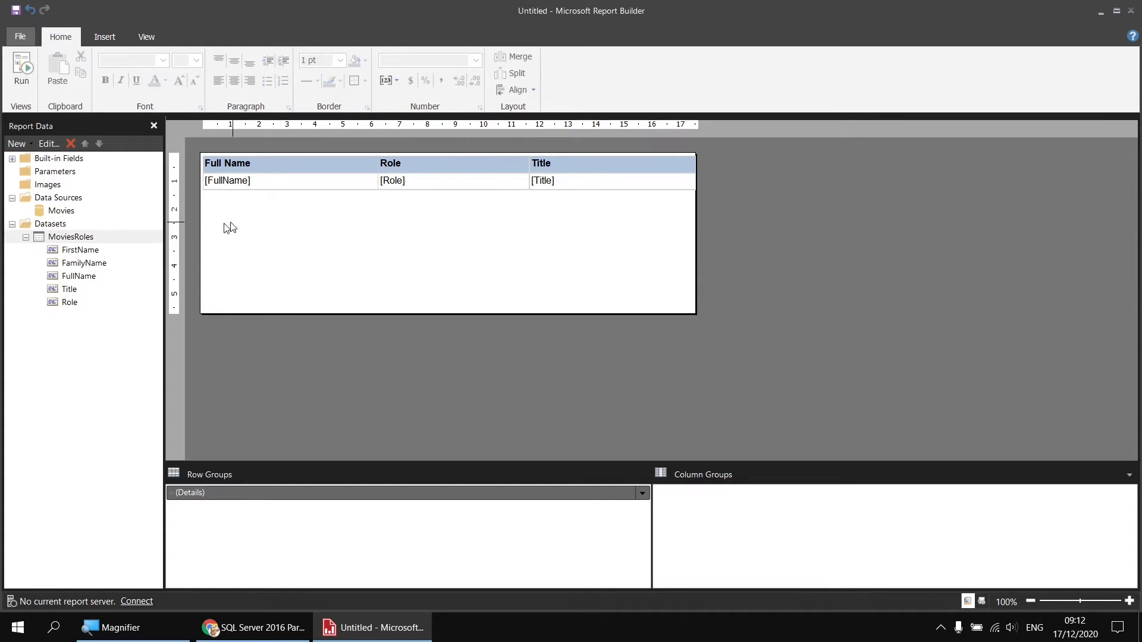
Step: Add a calculated field named PlayedBy to the MoviesRoles dataset
right_click(101, 237)
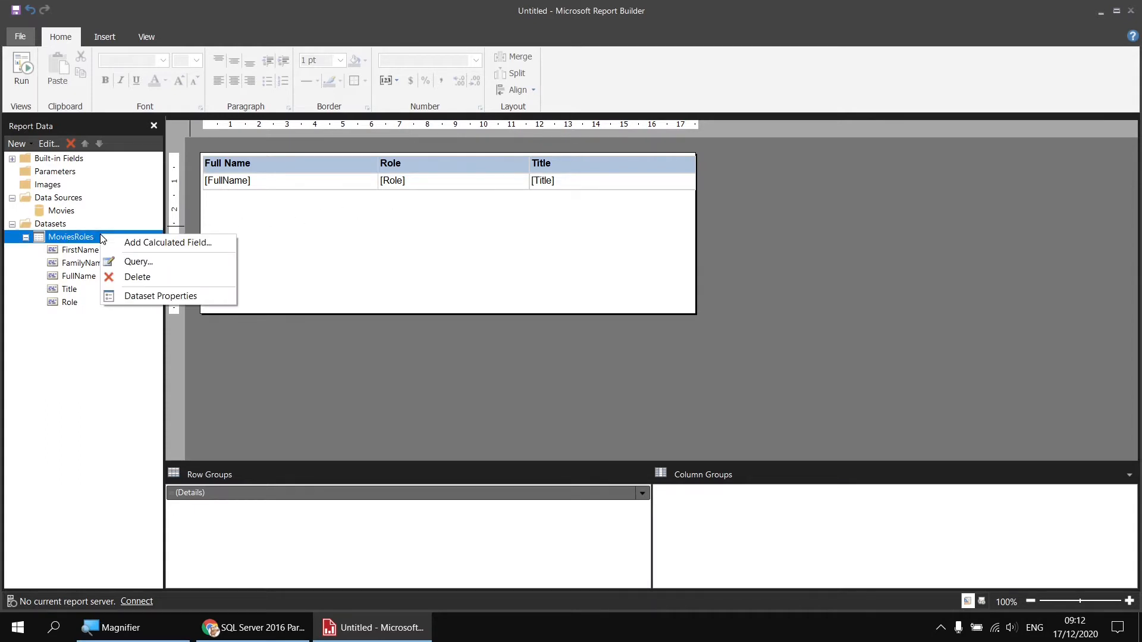
left_click(139, 243)
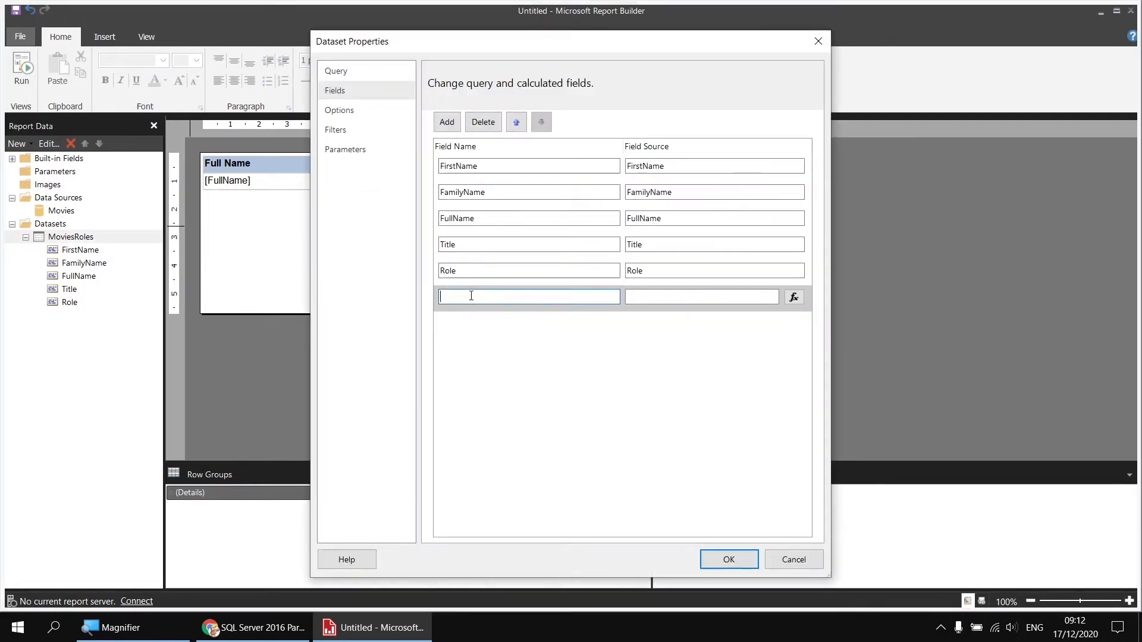
type("PlayedBY")
key("BackSpace")
type("y")
Step: Start the PlayedBy expression with the FullName field's value concatenated with the text " played the role of "
left_click(795, 298)
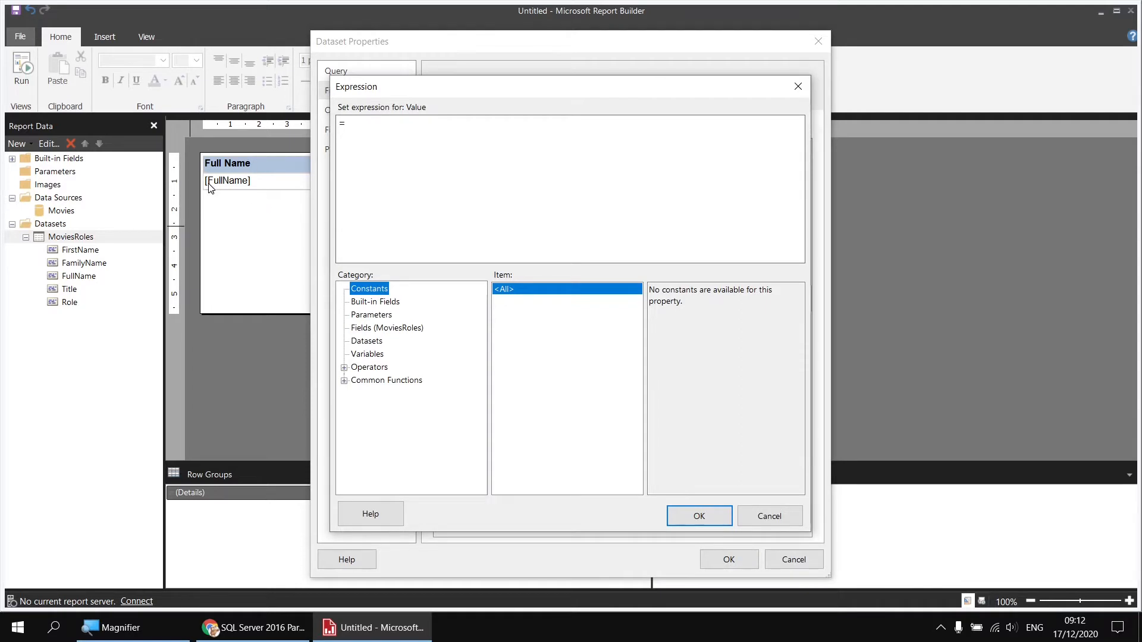
left_click(364, 331)
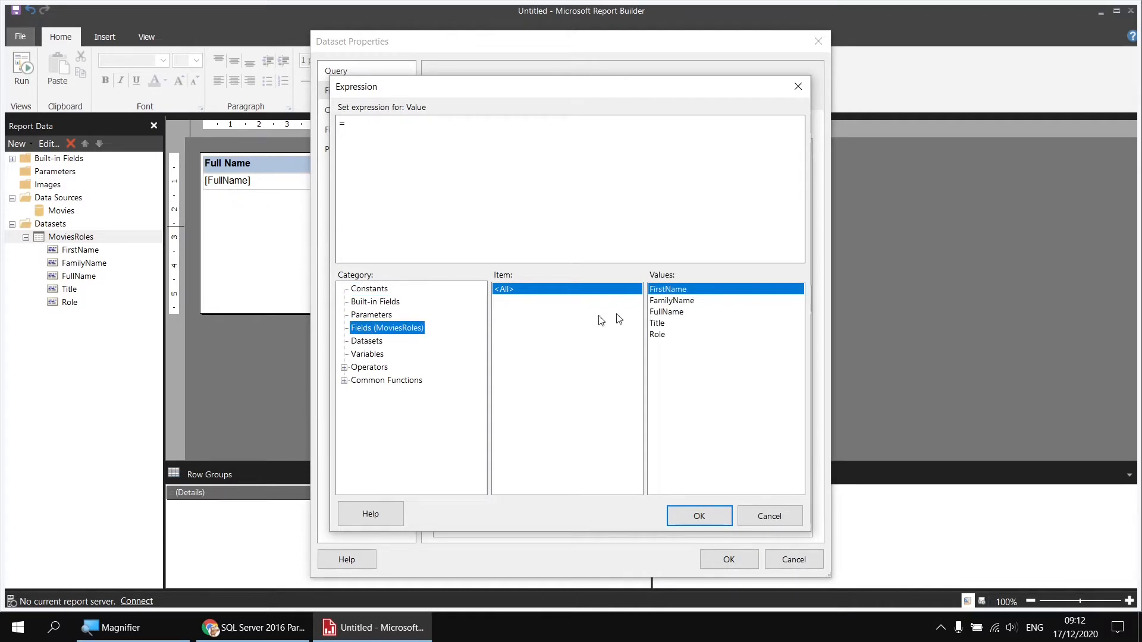
double_click(671, 312)
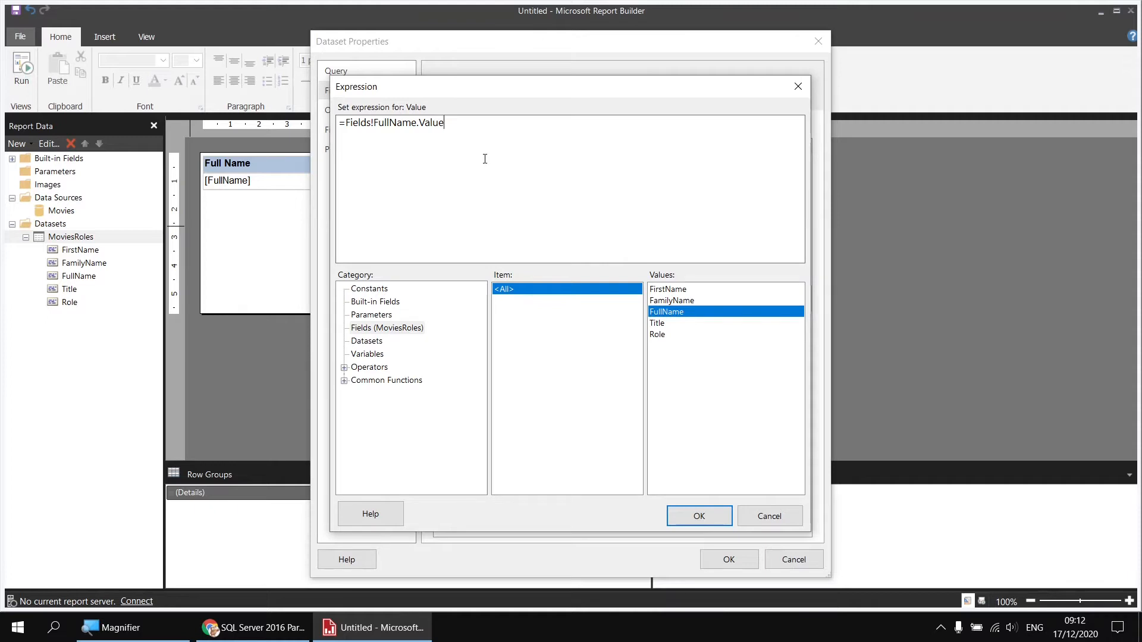
type("&")
type("played the role of \"")
left_click_drag(463, 123, 467, 122)
left_click(464, 123)
left_click_drag(464, 123, 551, 122)
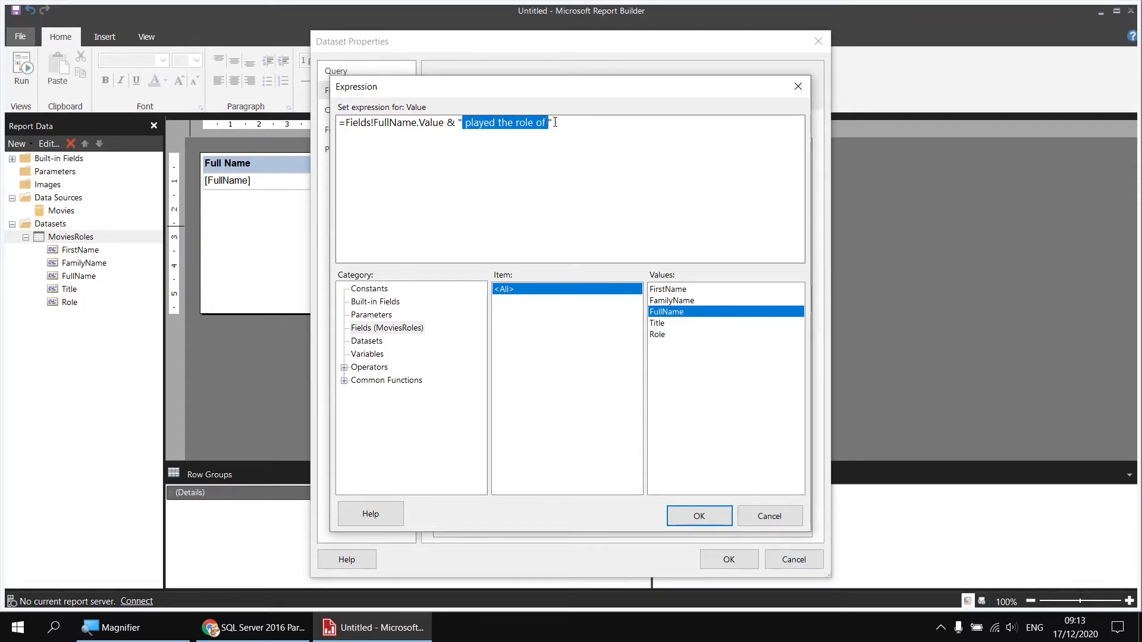
left_click(548, 122)
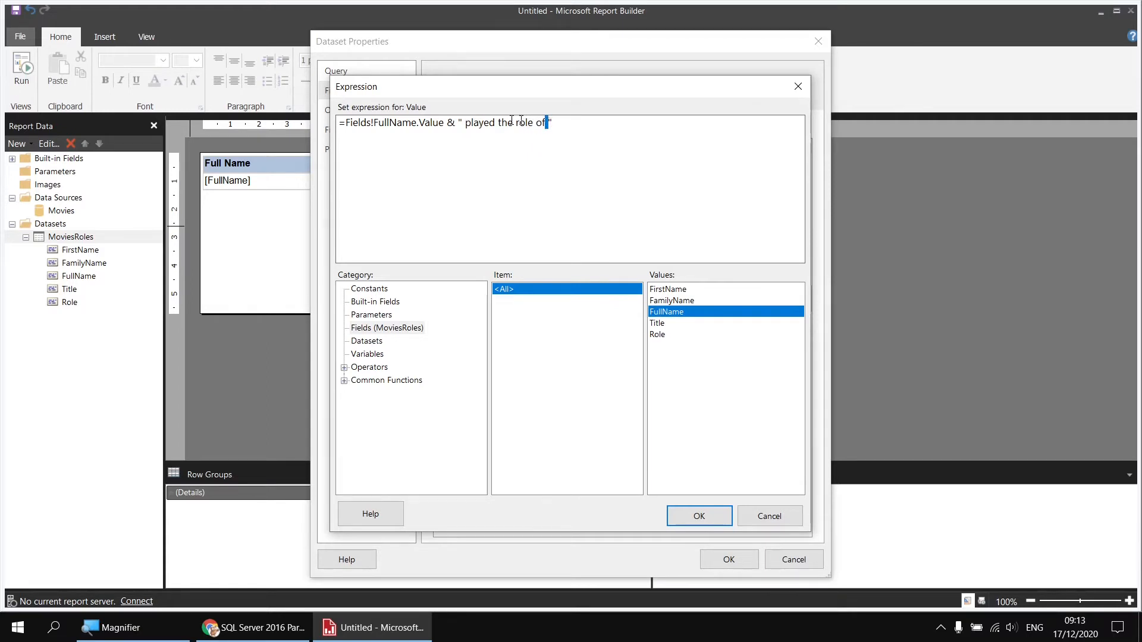
Step: Concatenate the Role field's value to the end of the PlayedBy expression and save the dataset's fields
left_click(562, 123)
type("&")
double_click(657, 335)
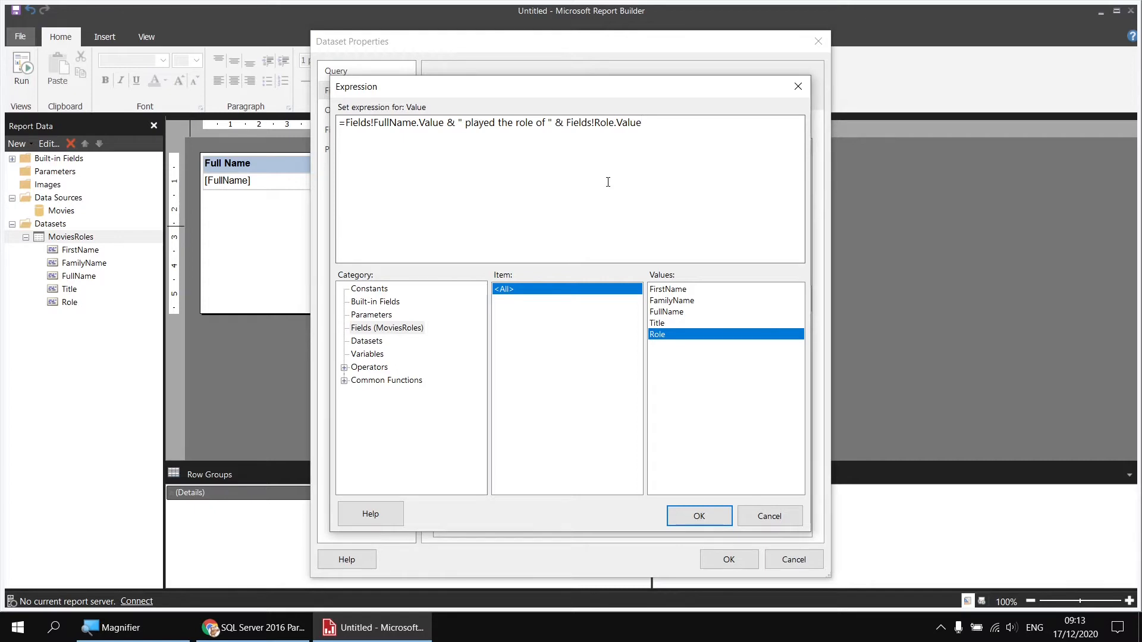
left_click(699, 515)
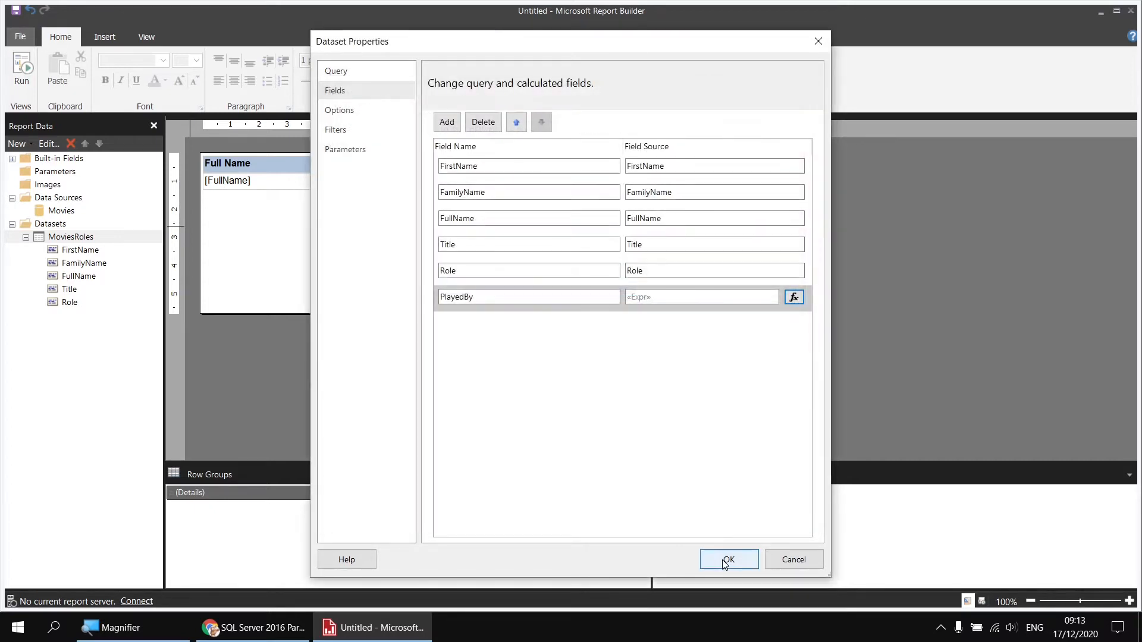
left_click(727, 561)
Step: Add the PlayedBy field as a fourth table column after Title and widen it to about 8 cm
left_click(73, 317)
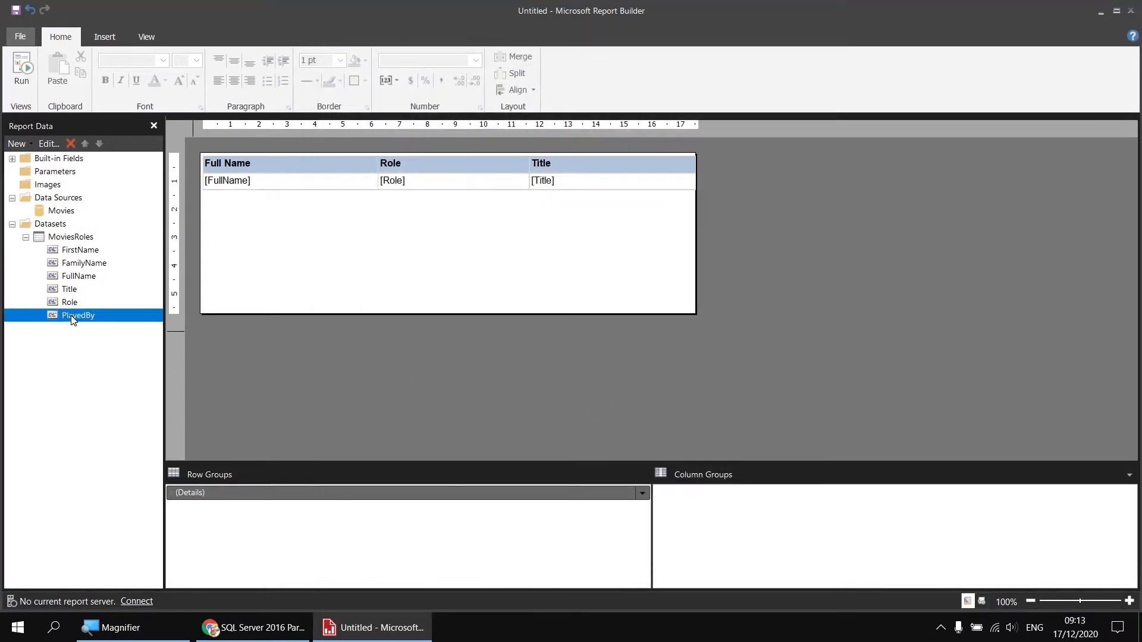
left_click_drag(73, 319, 681, 182)
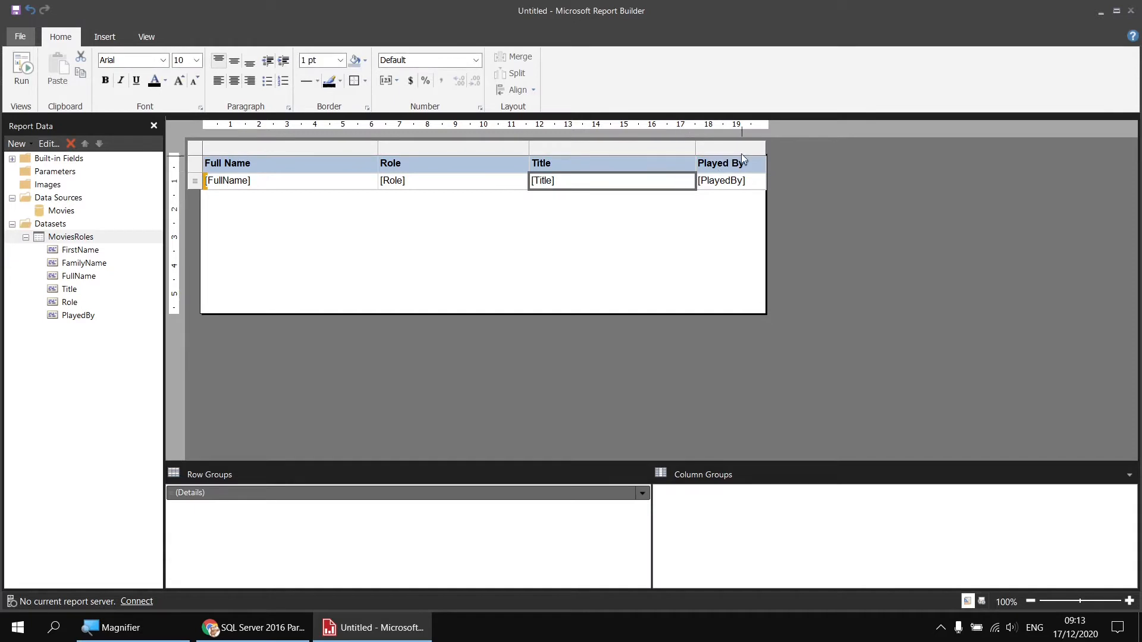
left_click(766, 147)
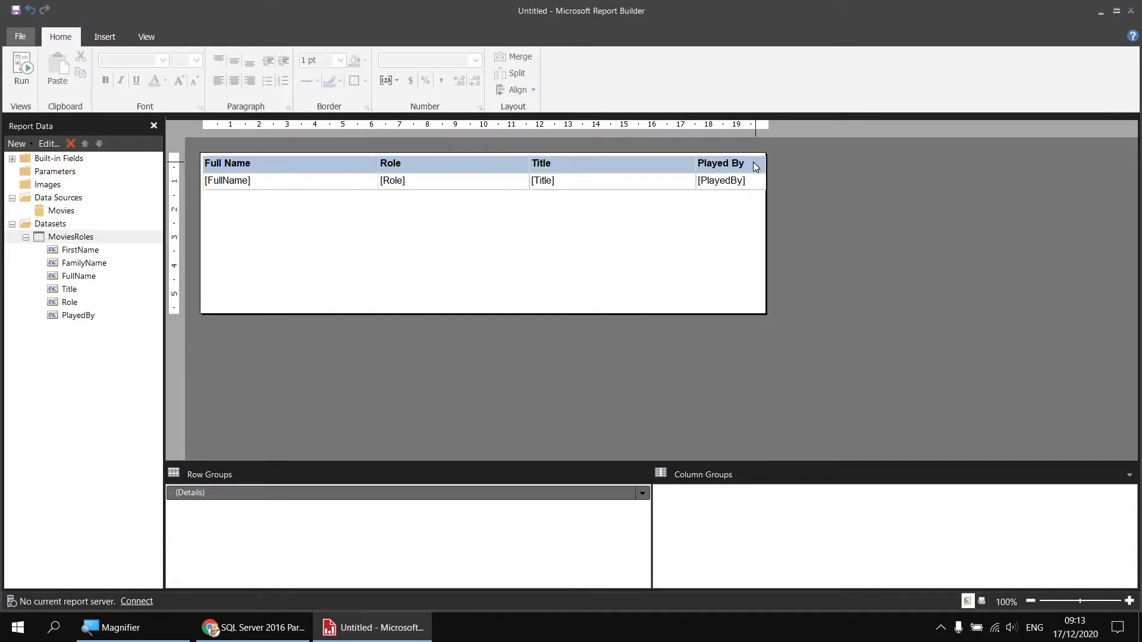
left_click(764, 155)
left_click_drag(766, 155, 925, 156)
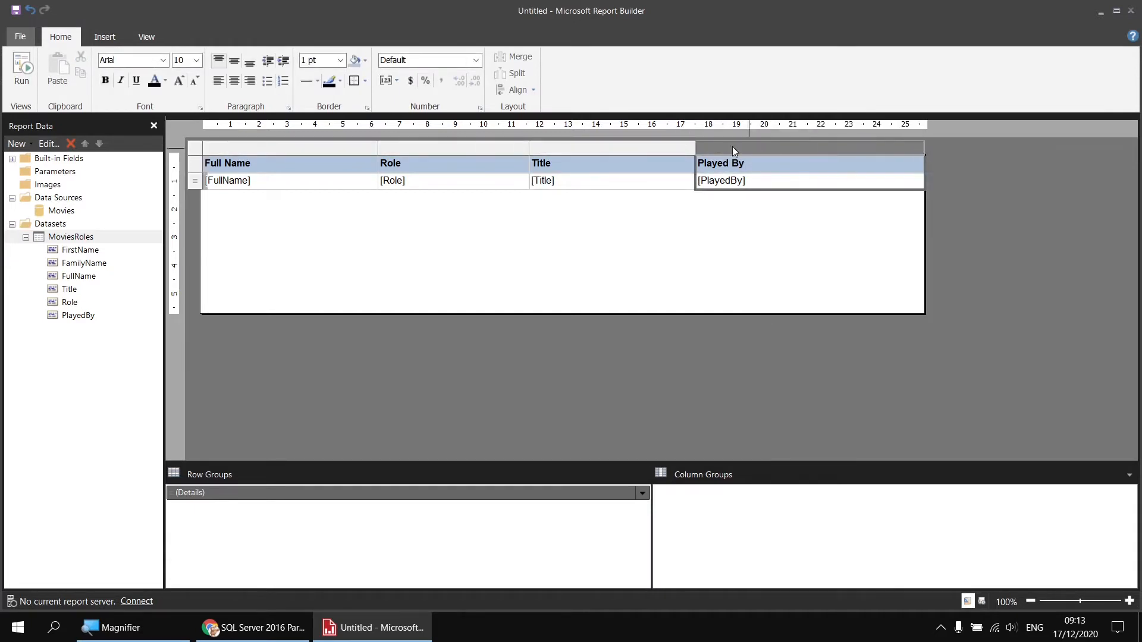
Step: Run the report and examine the Played By sentences across its pages, and return to the design
left_click(25, 73)
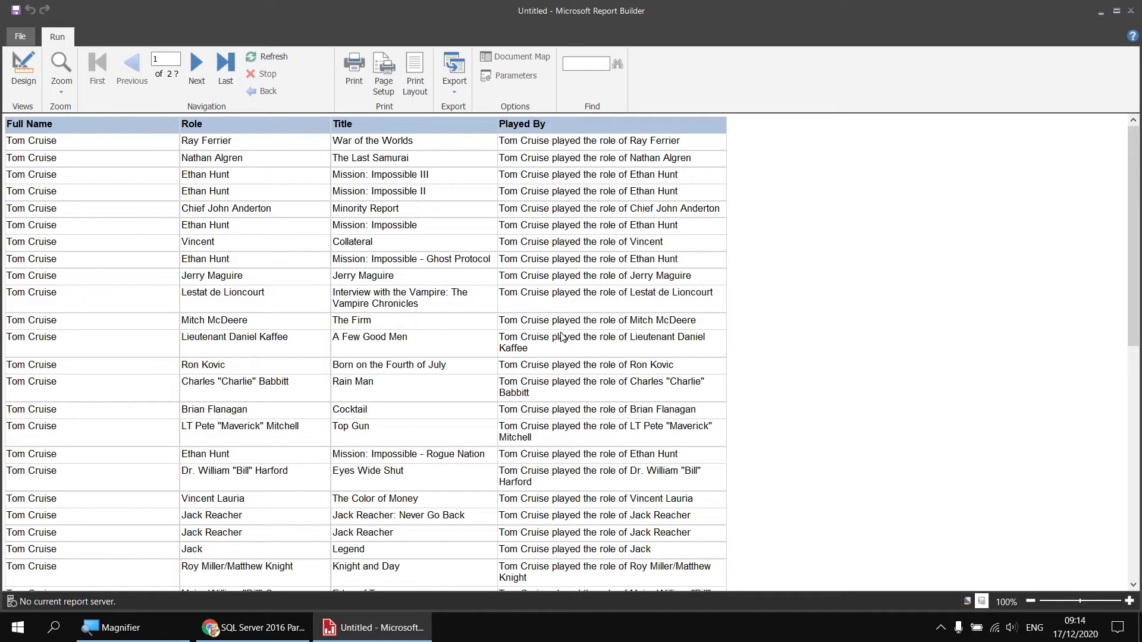
scroll(562, 336, "down", 10)
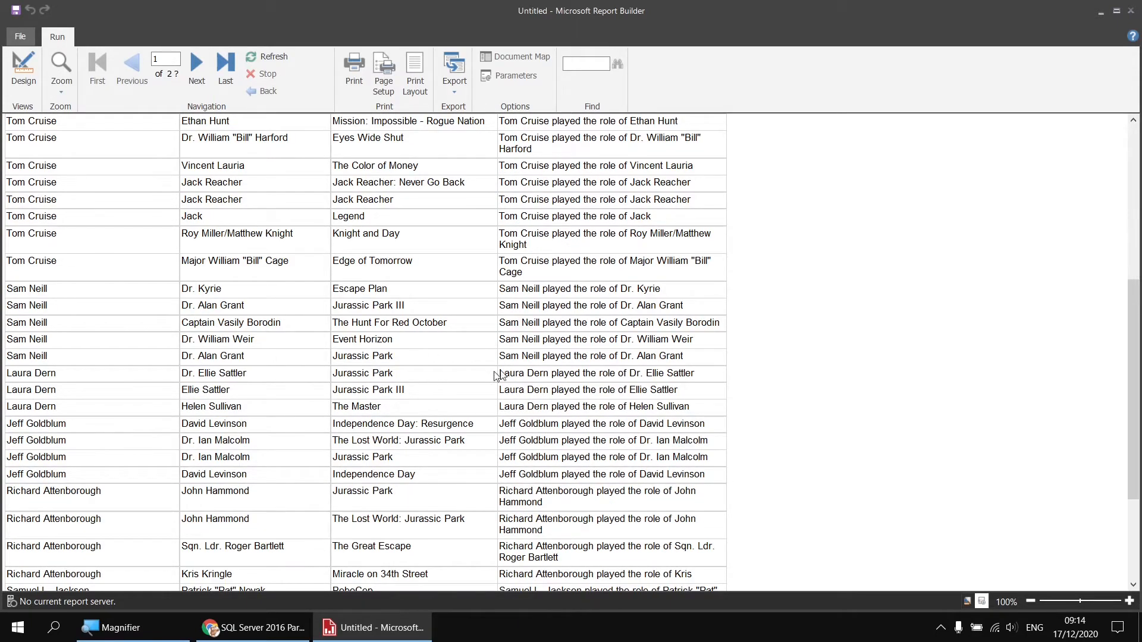
scroll(543, 364, "down", 4)
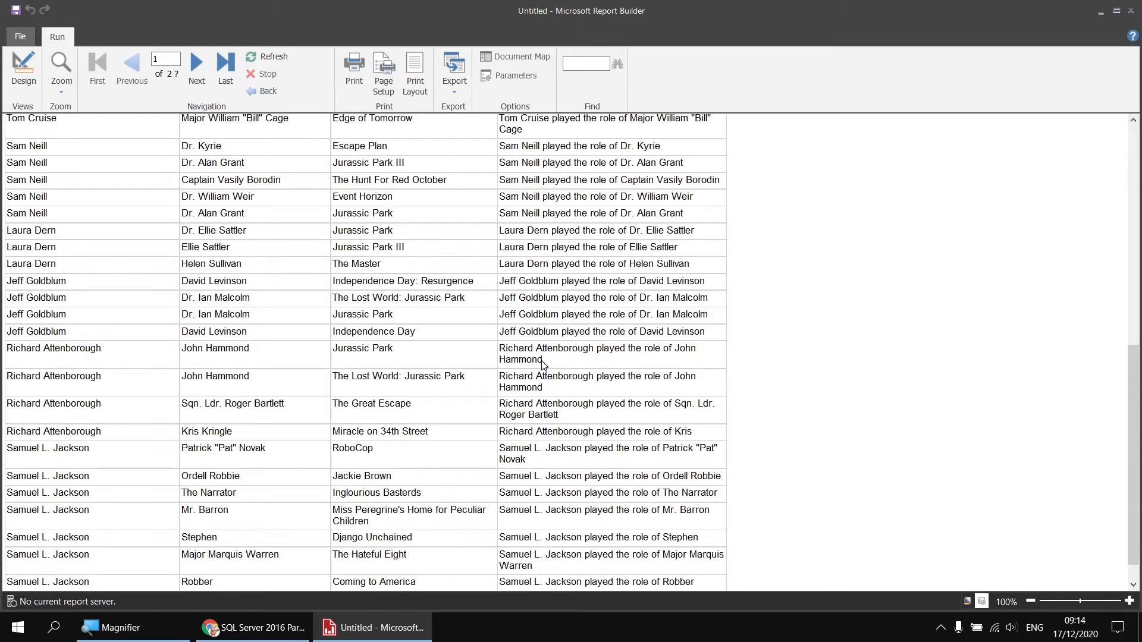
scroll(543, 364, "down", 4)
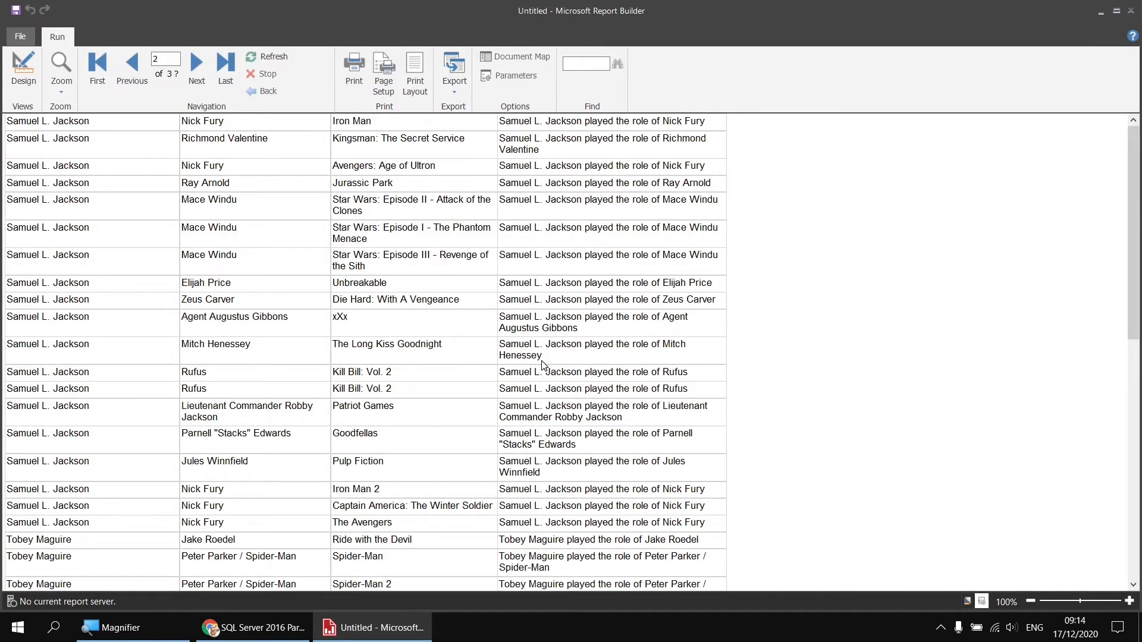
scroll(543, 365, "up", 8)
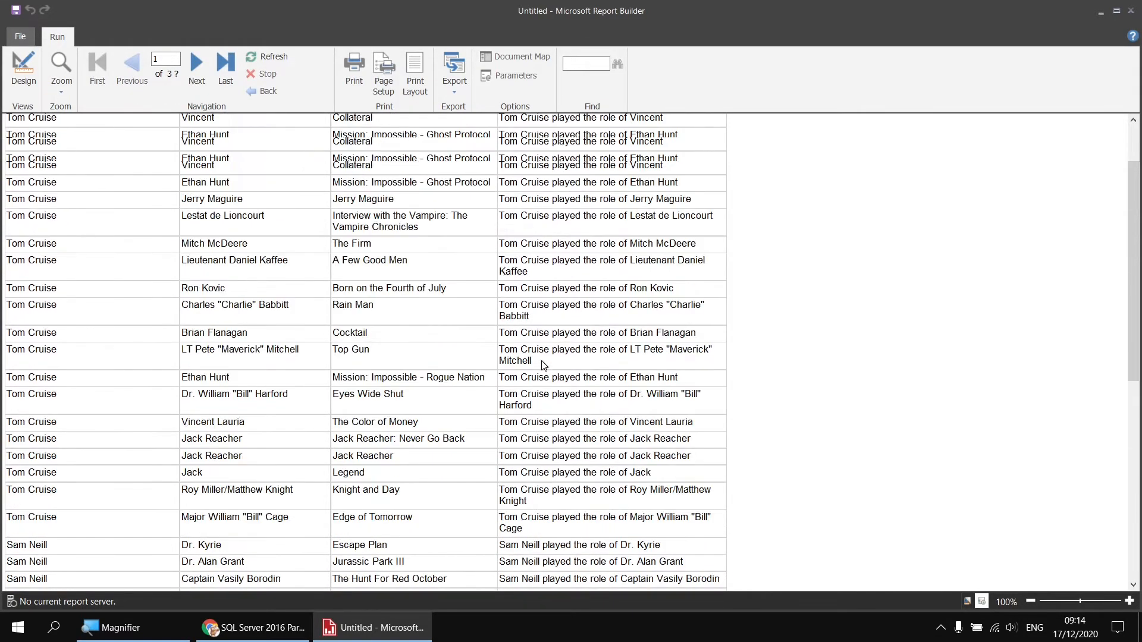
scroll(543, 364, "up", 3)
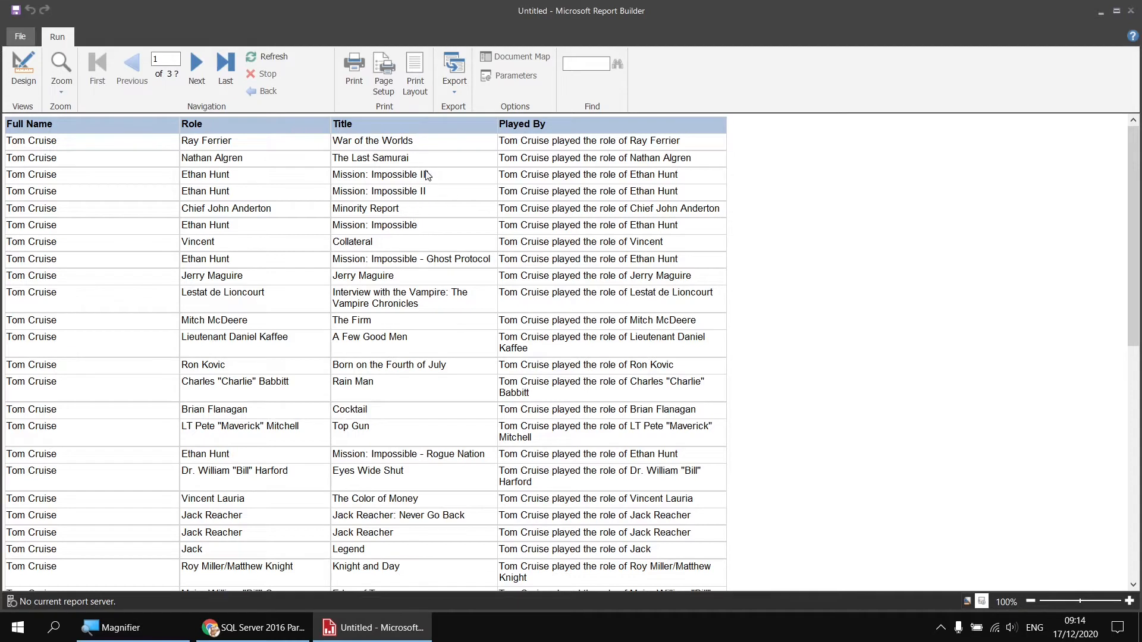
left_click(23, 77)
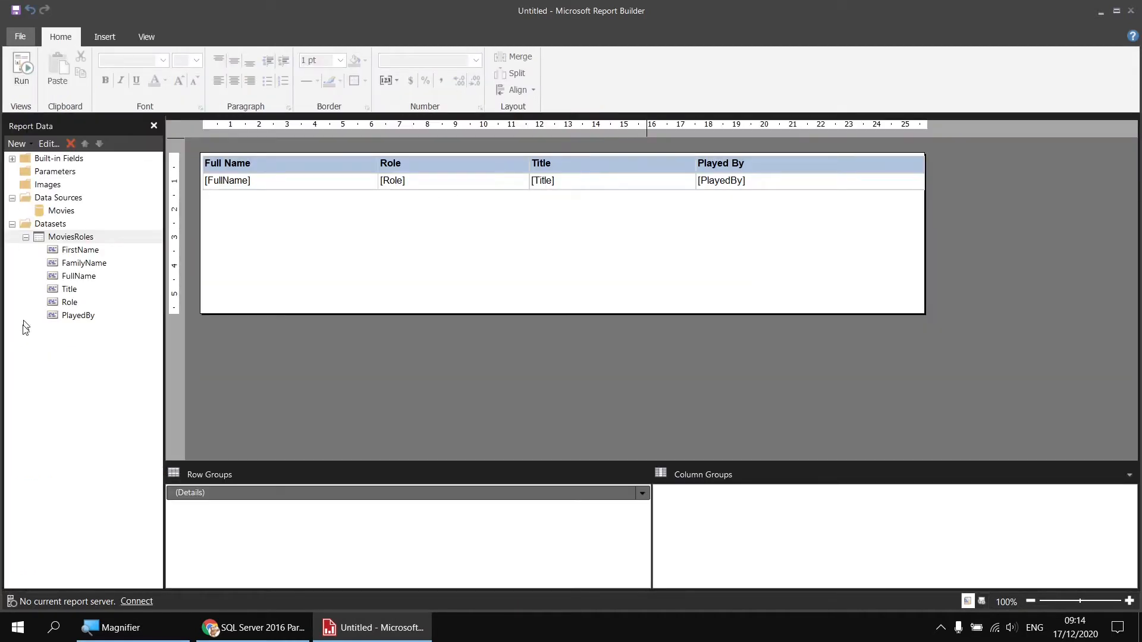
Step: Append the text " in the movie " after the Role value in the PlayedBy calculated field's expression
right_click(76, 318)
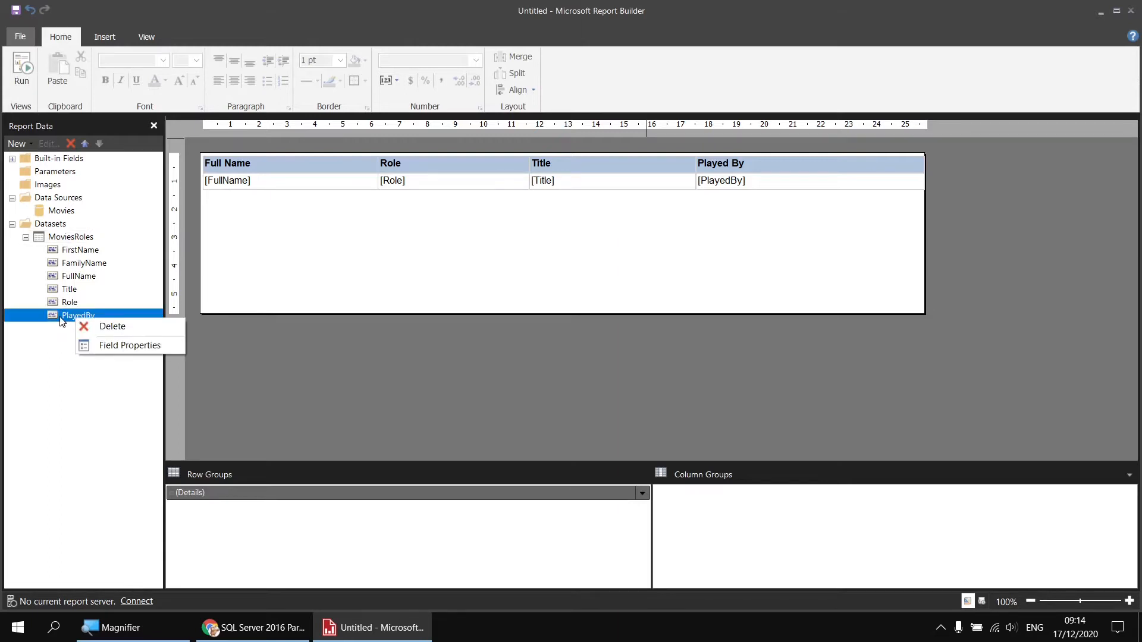
left_click(104, 345)
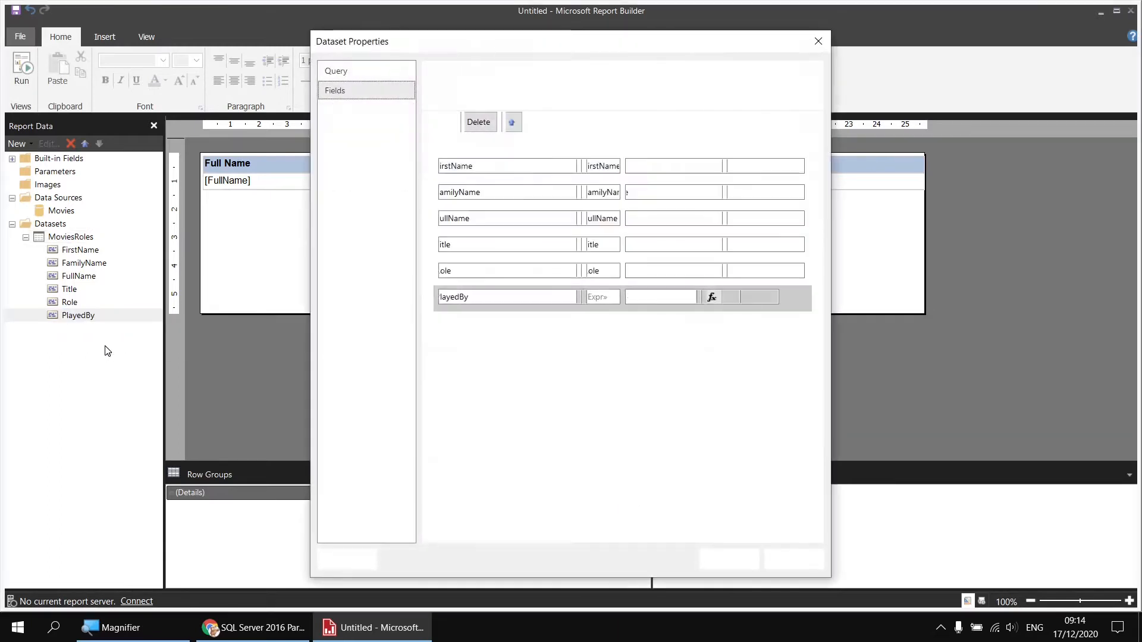
left_click(794, 298)
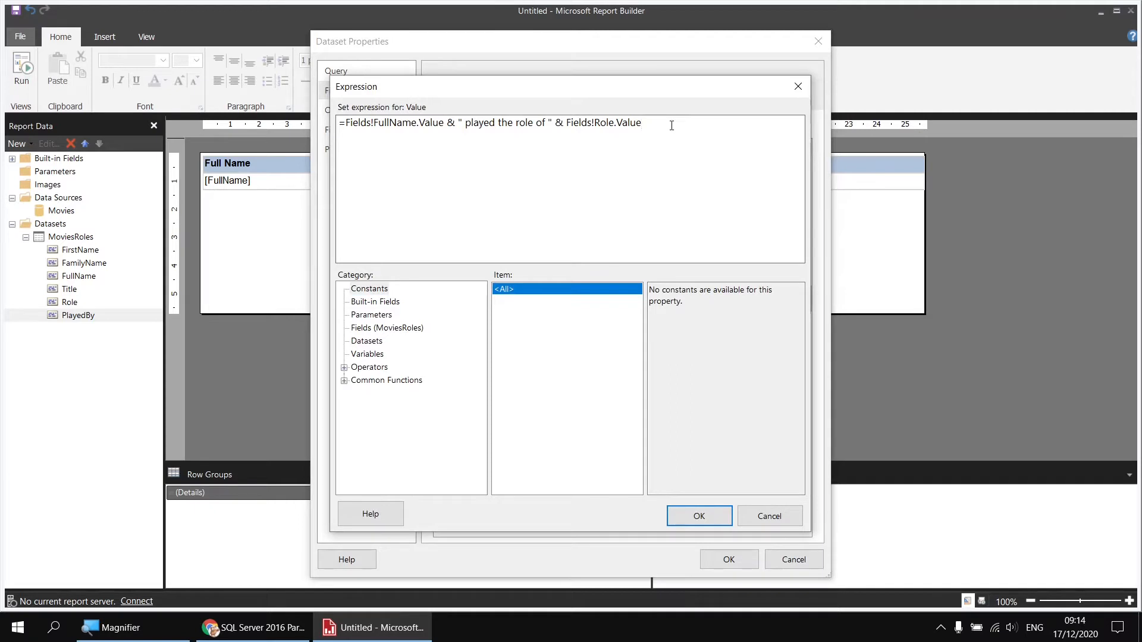
type("& ")
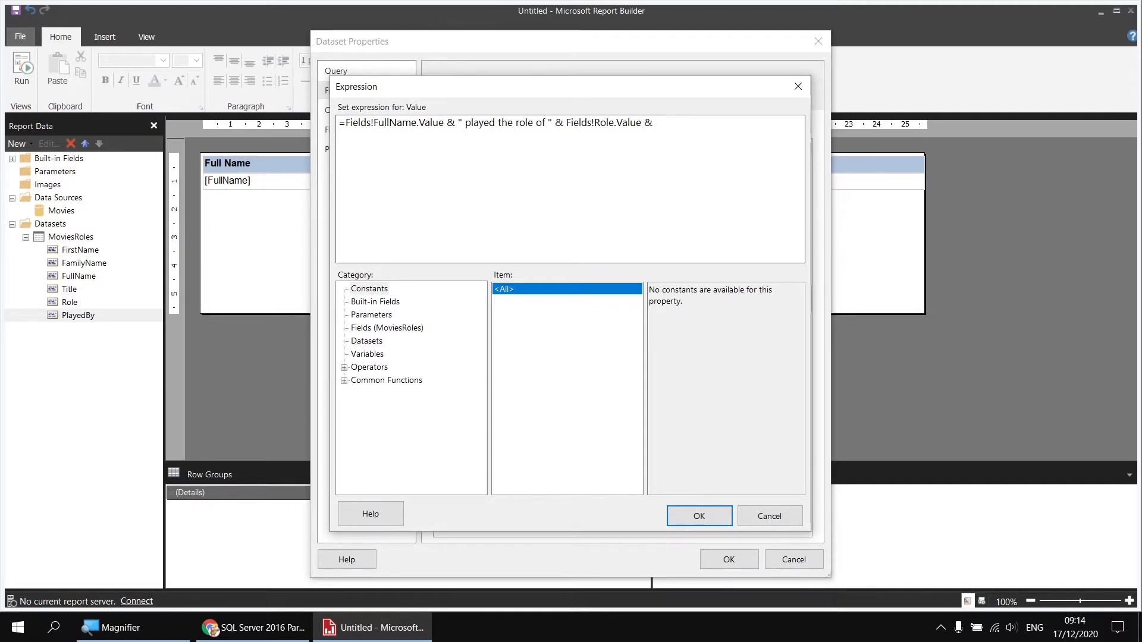
type("\" in the movie ")
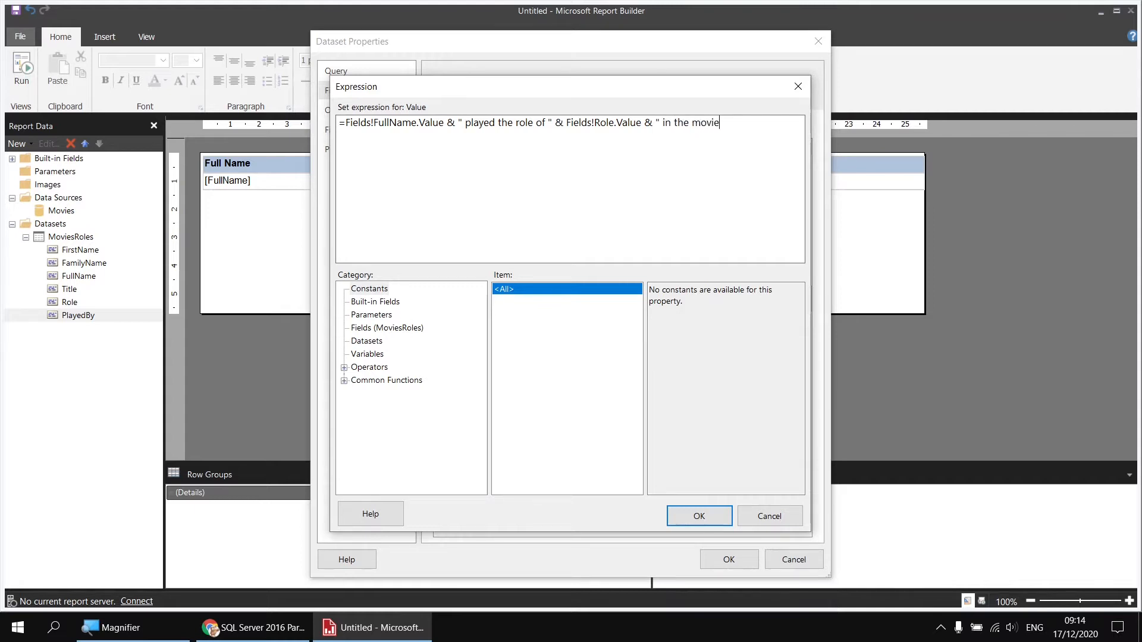
type("\" &")
Step: Concatenate the Title field's value to the end of the PlayedBy expression, save it, and check the result in a report run
left_click(365, 331)
double_click(657, 323)
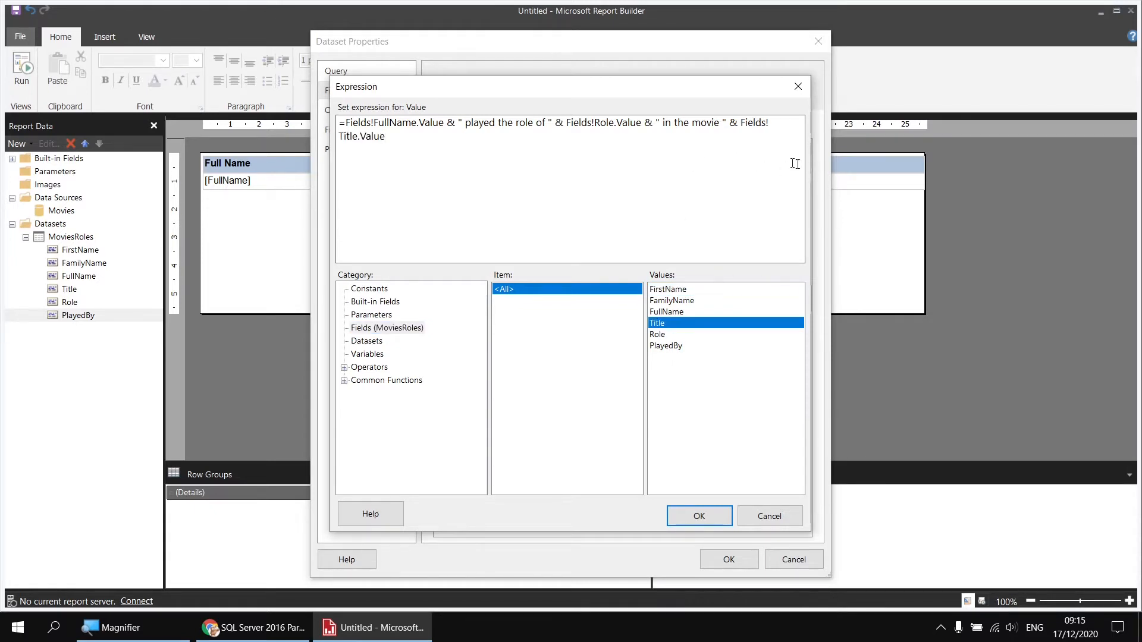
left_click_drag(814, 157, 844, 158)
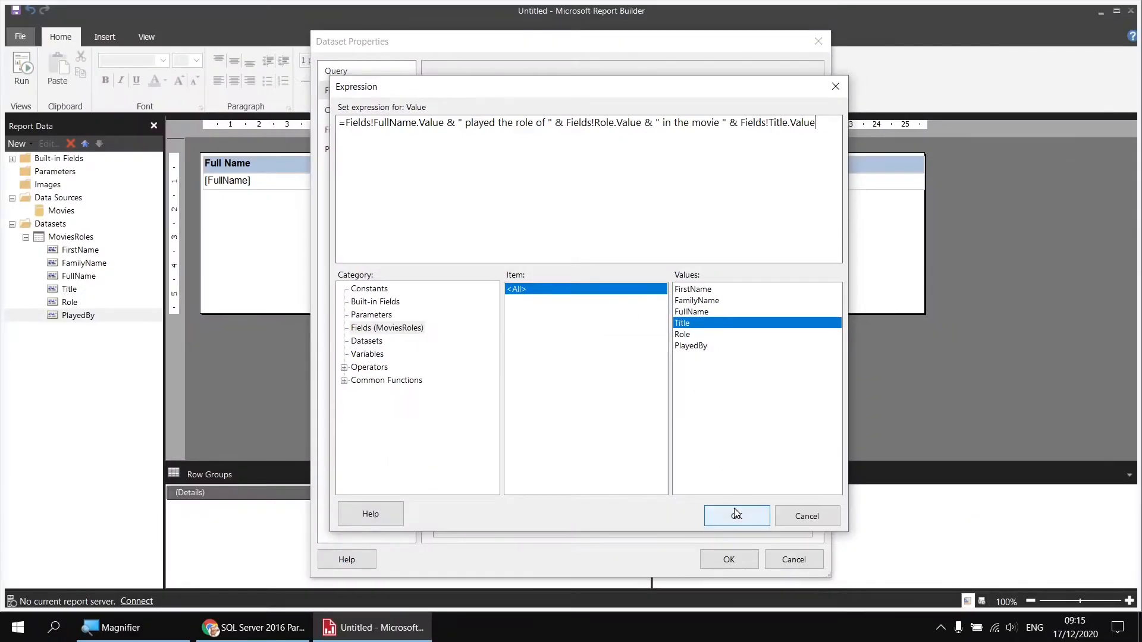
left_click(736, 516)
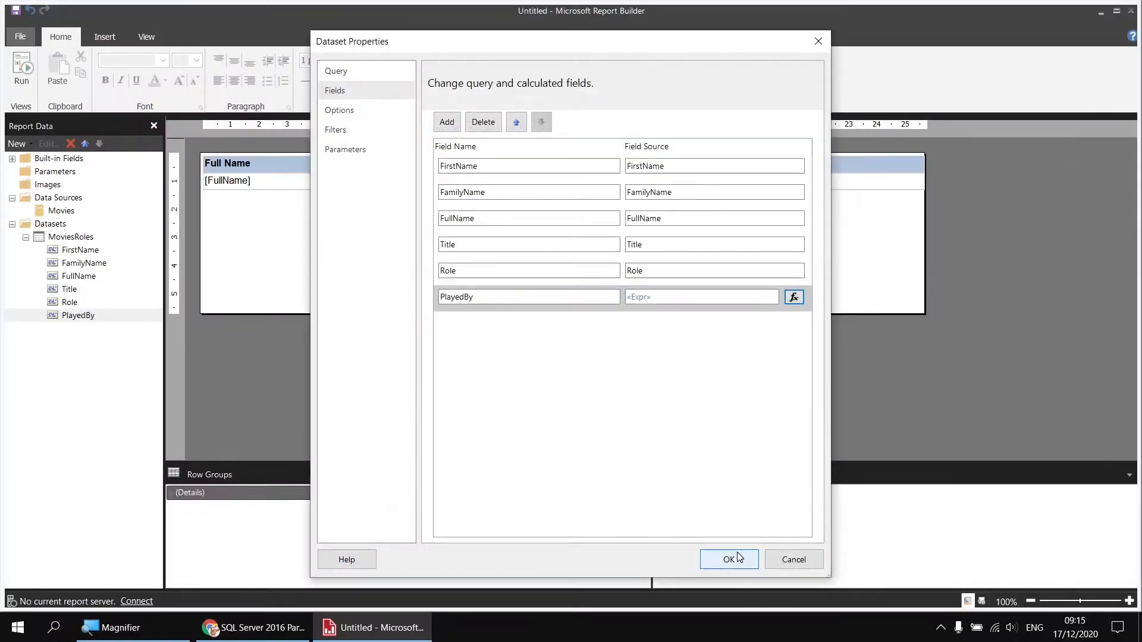
left_click(737, 559)
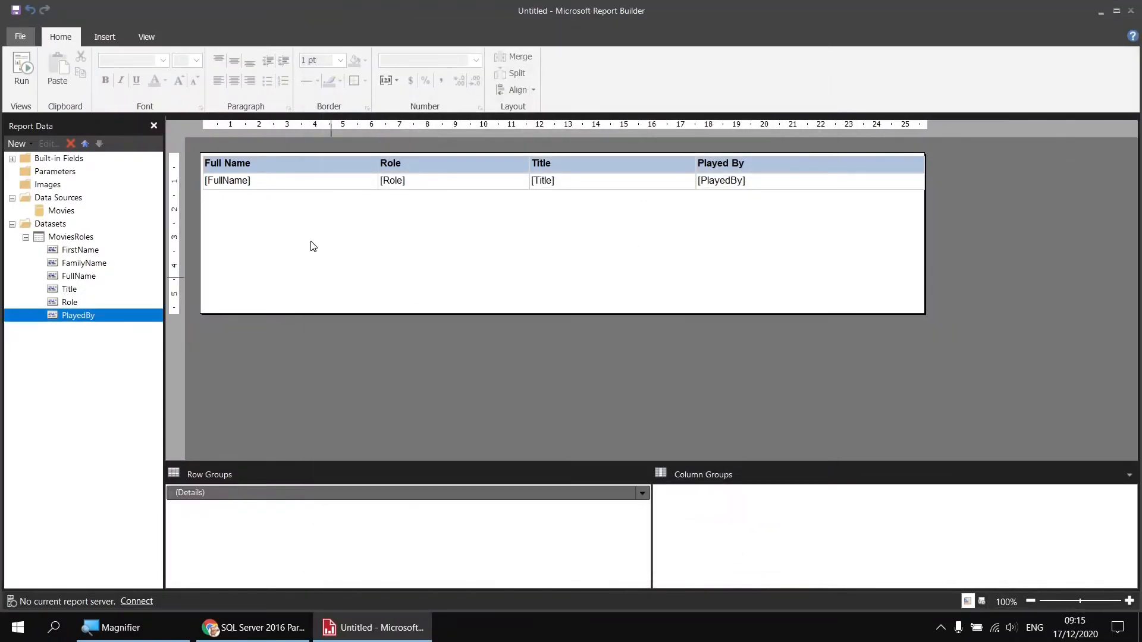
left_click(22, 71)
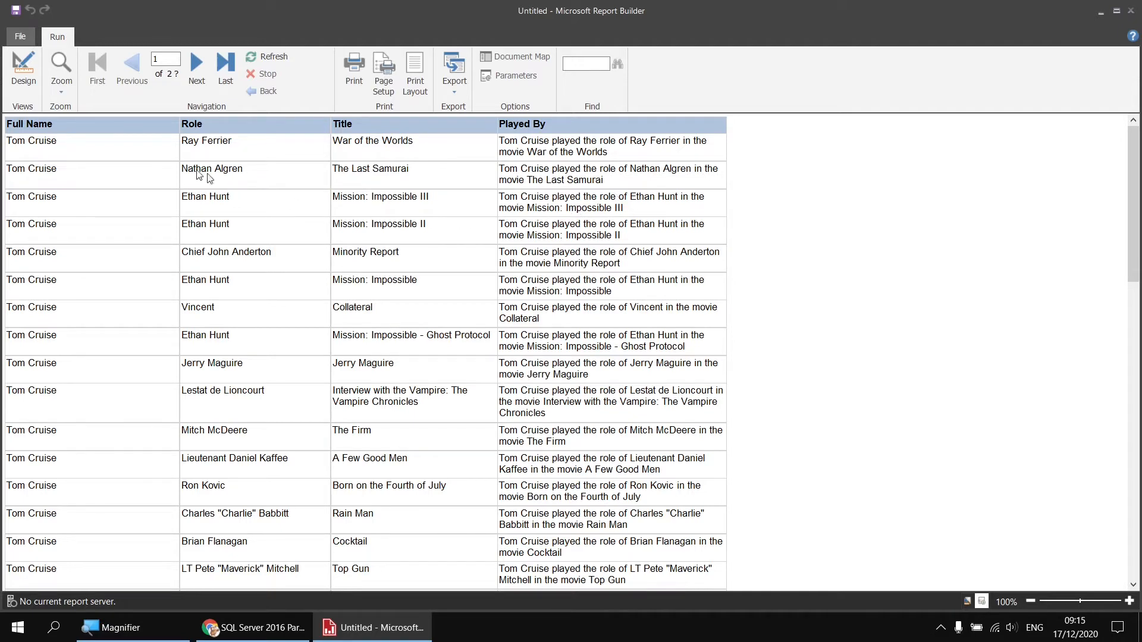
left_click(24, 68)
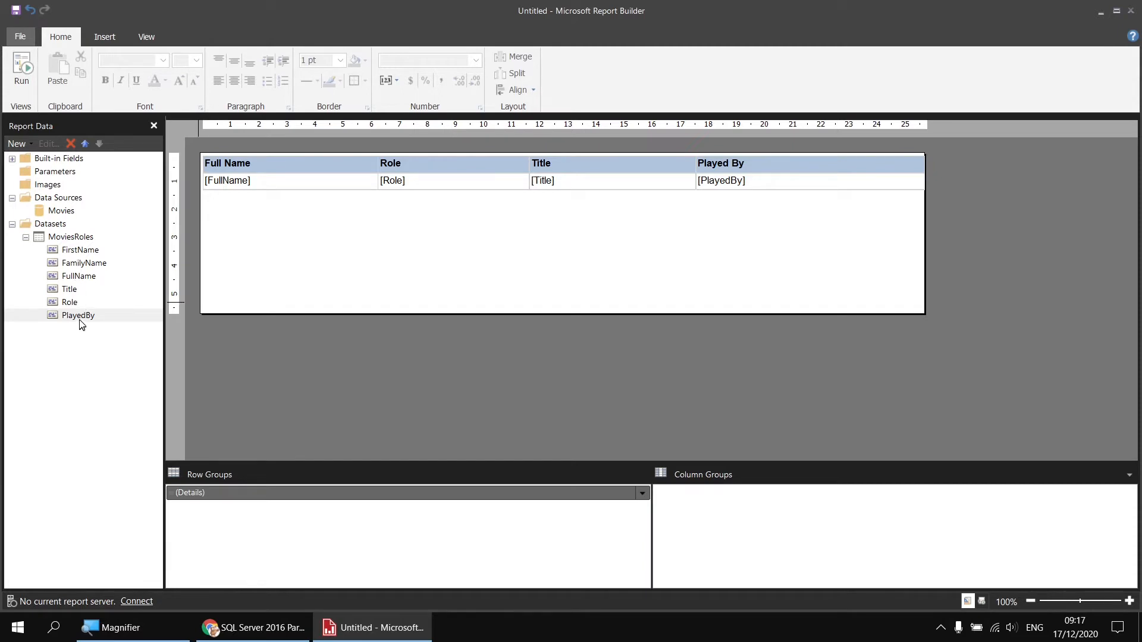
Step: Add a column to the MoviesRoles query's SELECT list, starting with Actor.FullName + ' played the role of ' +
right_click(68, 239)
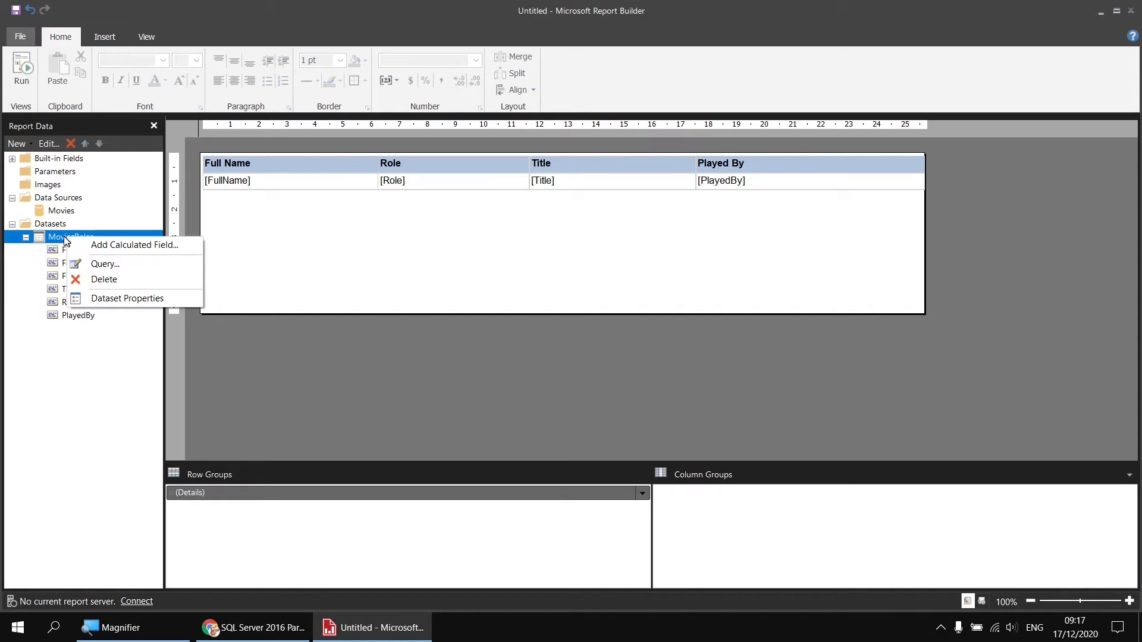
left_click(132, 300)
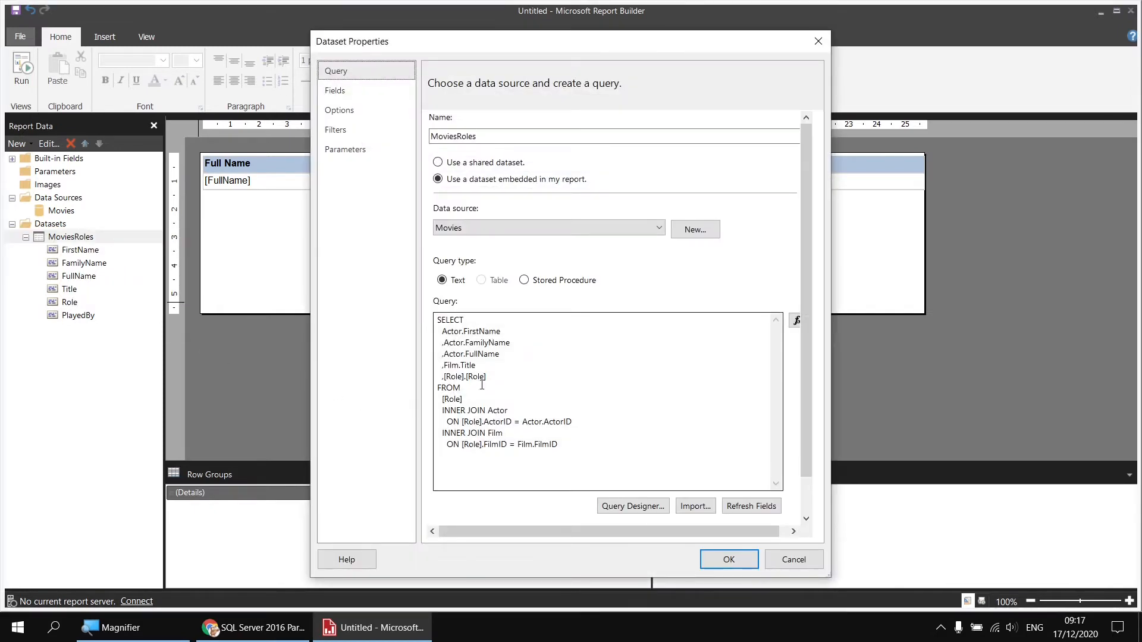
left_click(493, 376)
key("Return")
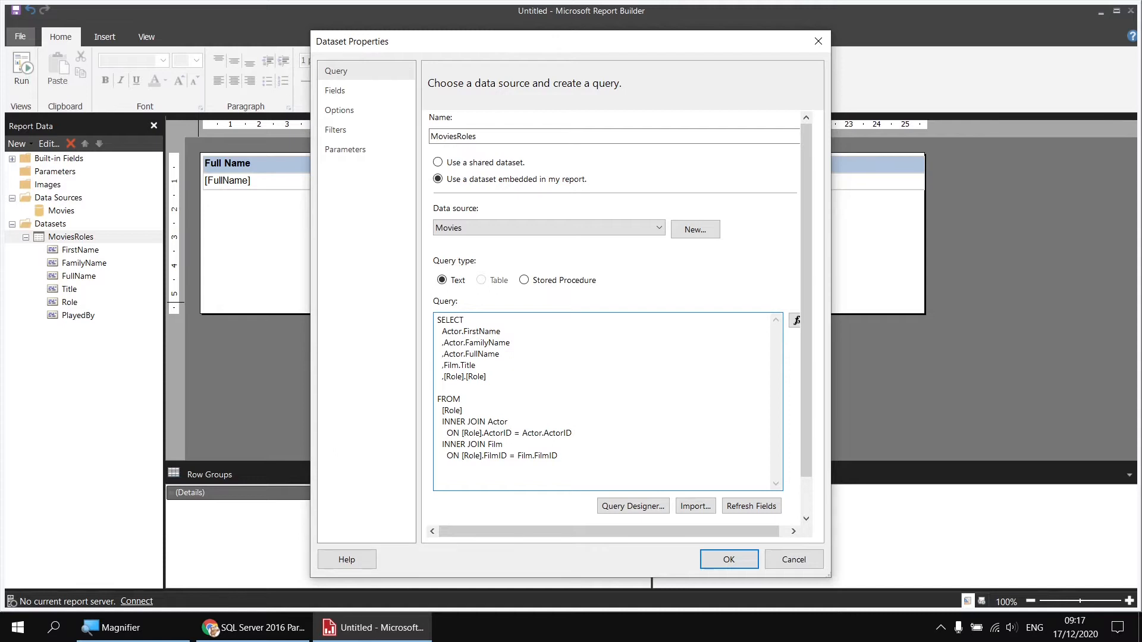
left_click_drag(501, 355, 441, 354)
key("ctrl+c")
left_click(461, 388)
key("ctrl+v")
type("layed the role of")
type("+")
Step: Continue the new query column with [Role].[Role] + ' in the movie ' +
left_click_drag(487, 377, 445, 377)
key("ctrl+c")
left_click(609, 388)
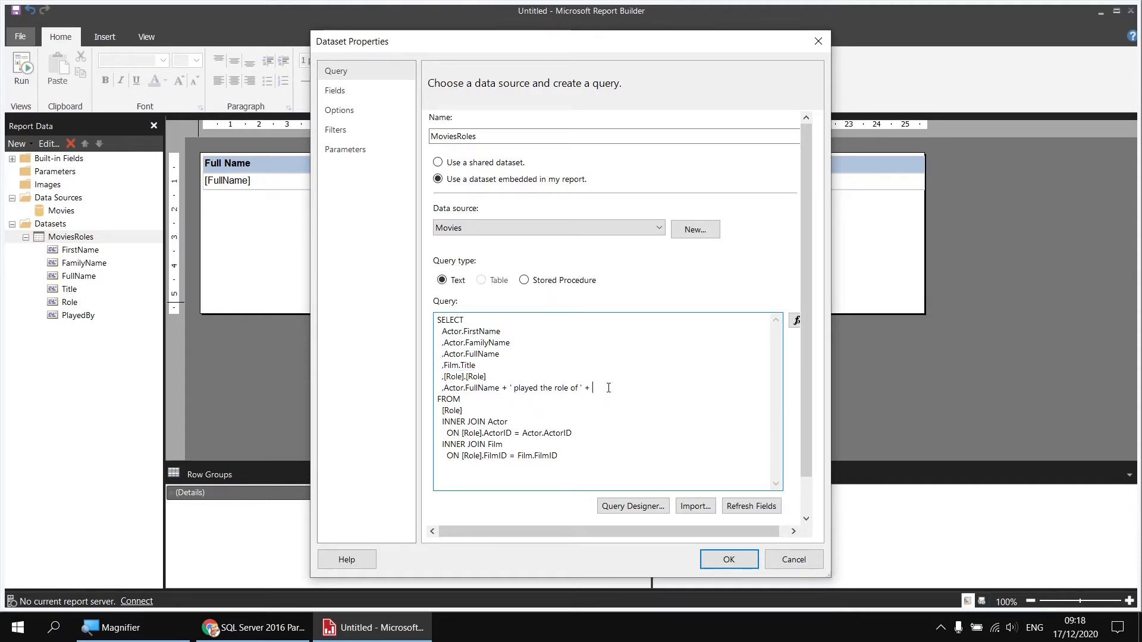
key("ctrl+v")
type("[")
type("the move")
type("'")
Step: Complete the query column with Film.Title, alias it AS PlayedBy2, and save the dataset
left_click_drag(477, 366, 444, 365)
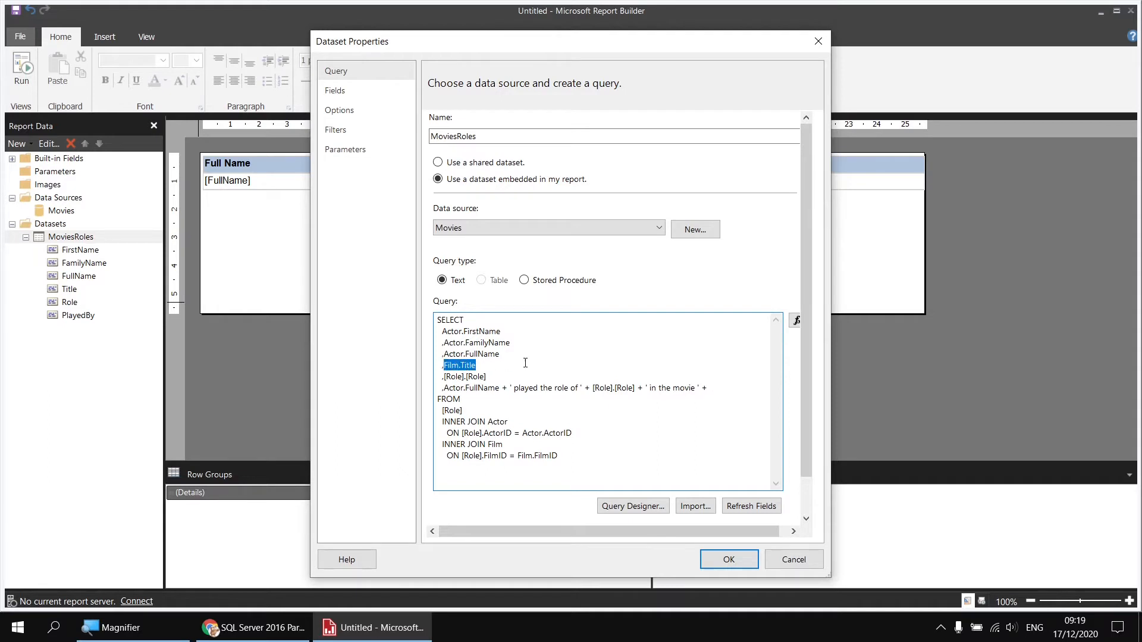
key("ctrl+c")
left_click(744, 386)
key("ctrl+v")
type("AS")
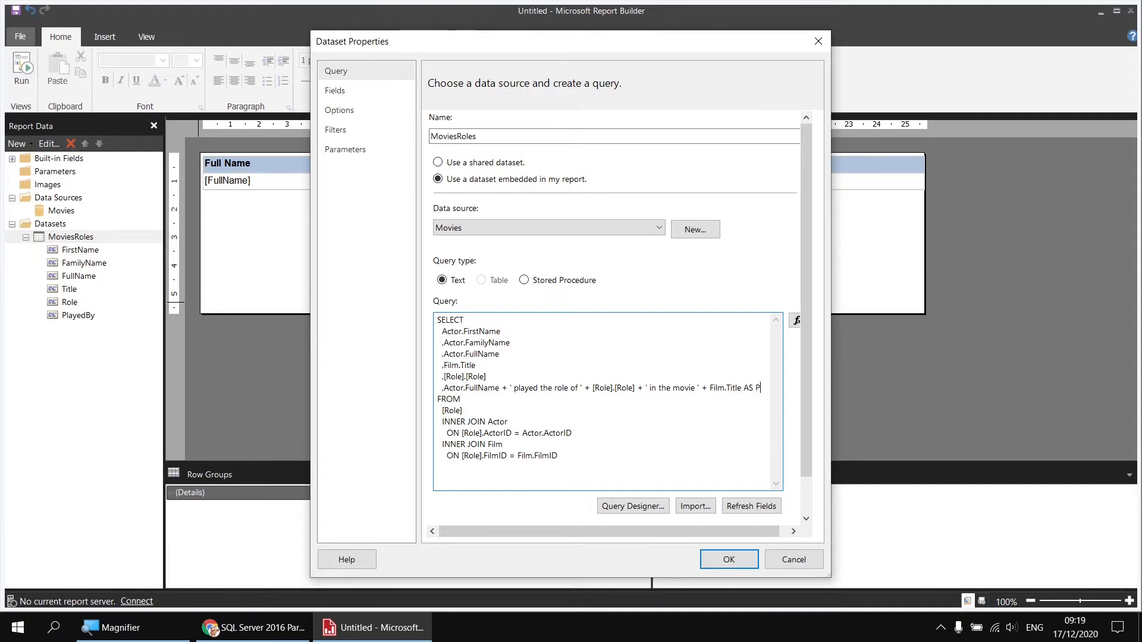
type(" PlayedBy")
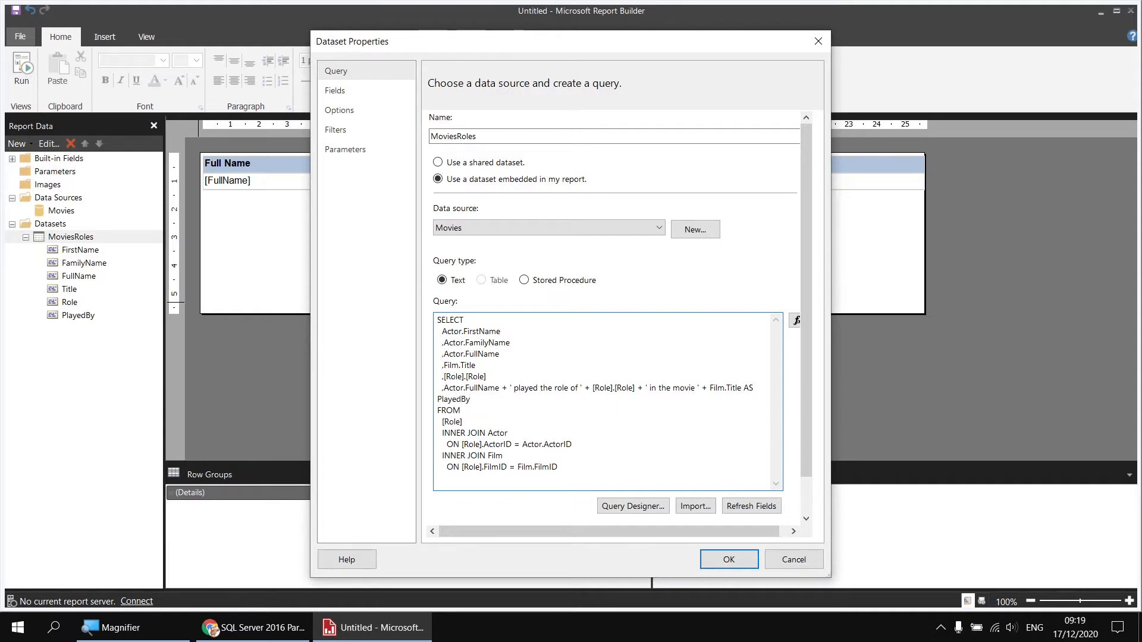
type("2")
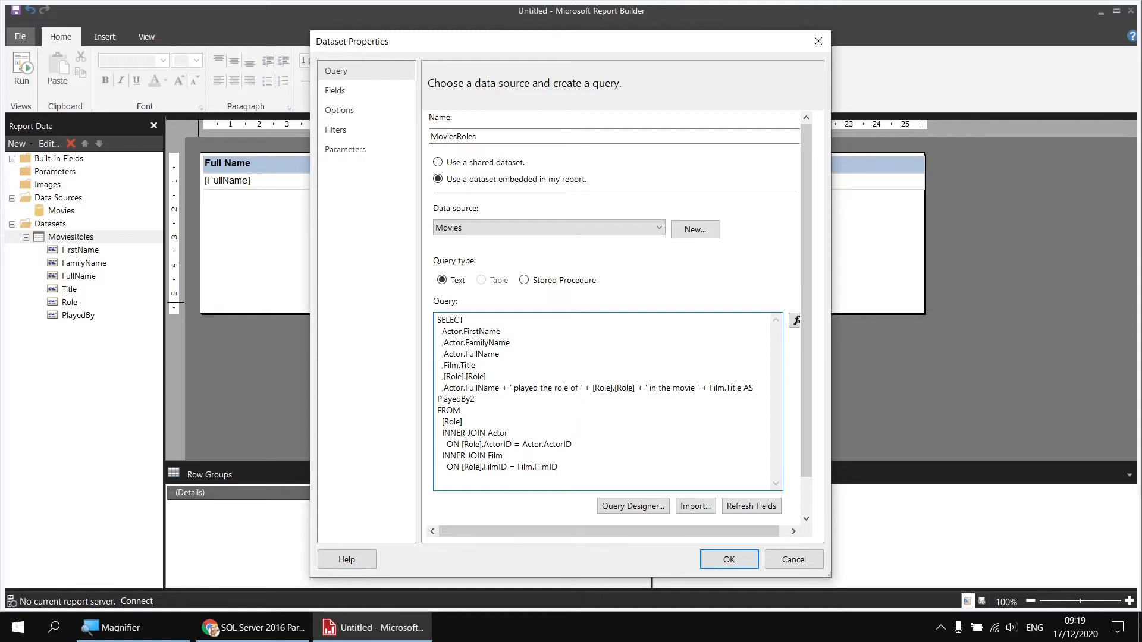
left_click(738, 559)
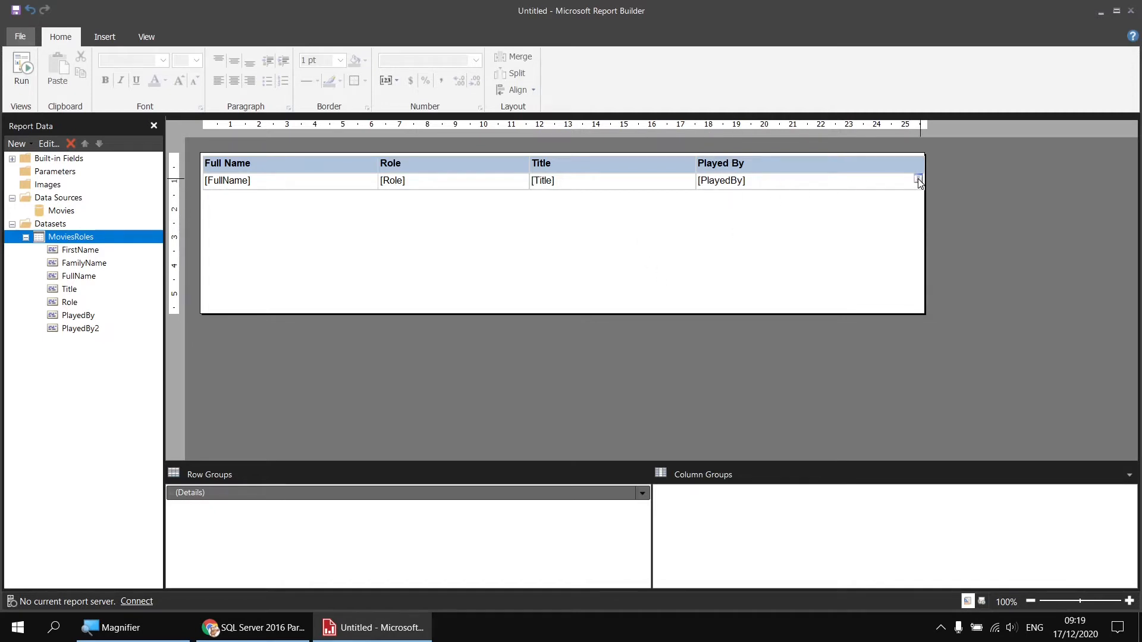
Step: Switch the Played By detail cell to the PlayedBy2 field and check its sentences in a report run
left_click(919, 178)
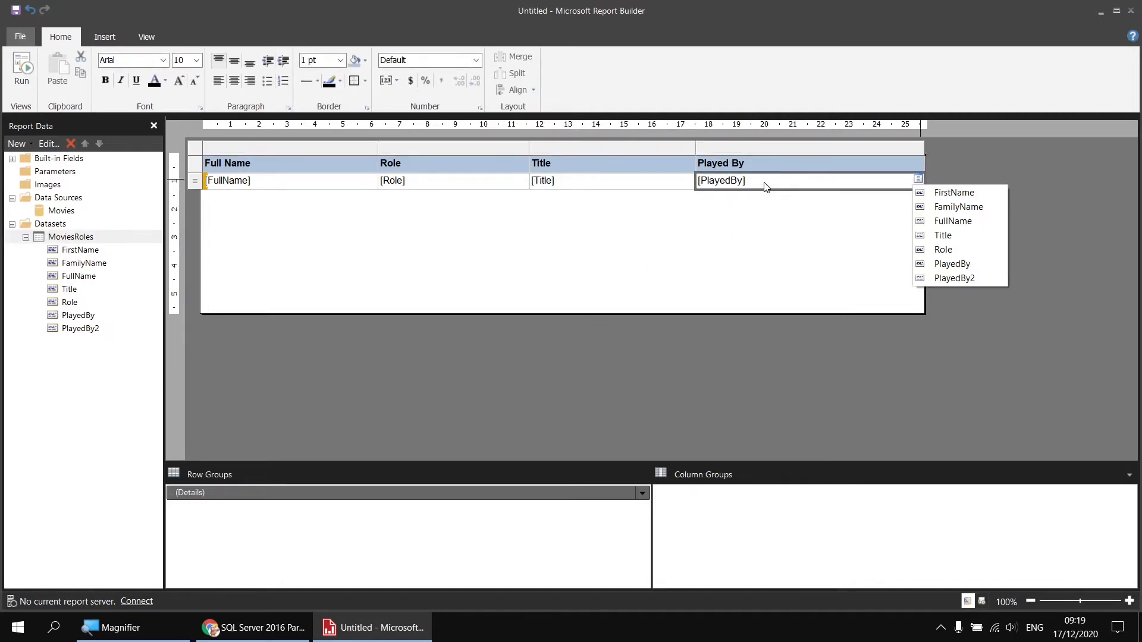
left_click(954, 277)
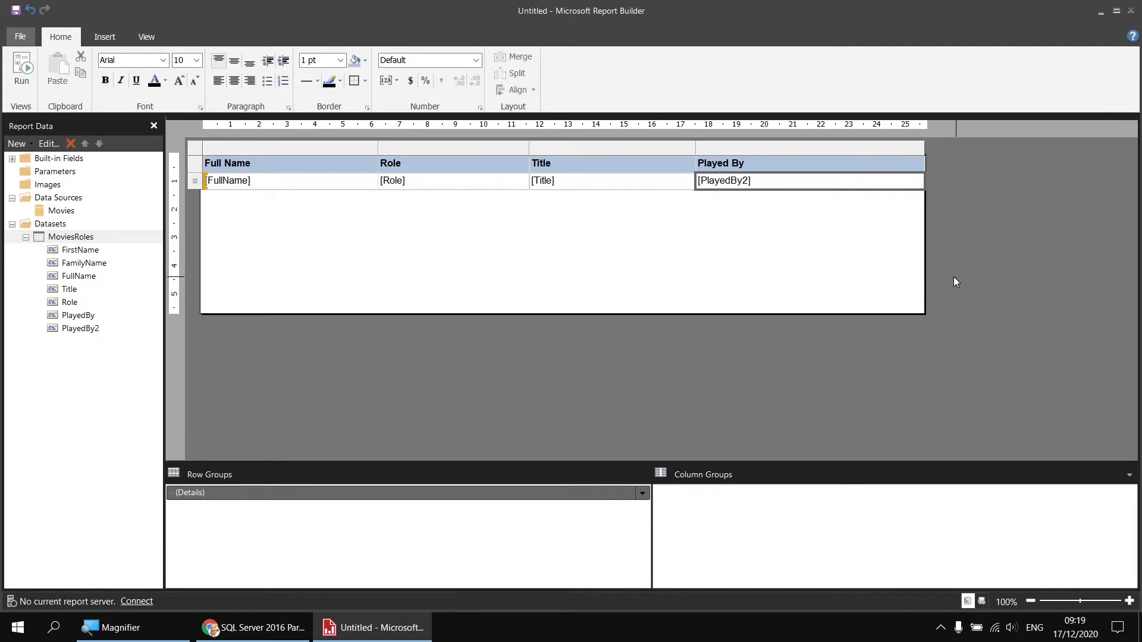
left_click(21, 69)
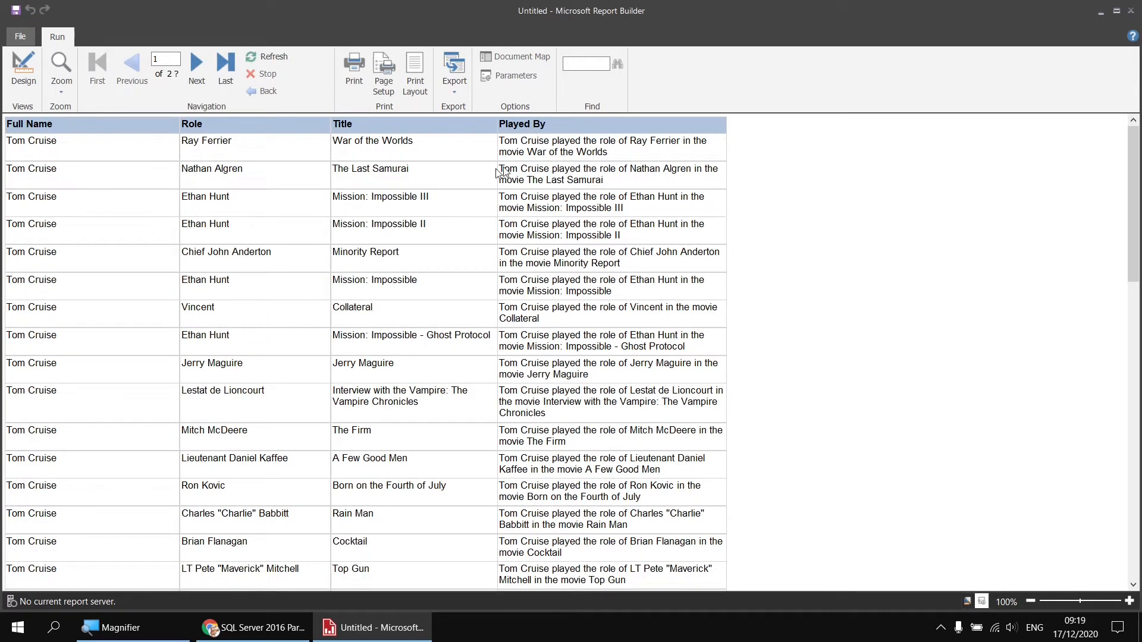
left_click(23, 70)
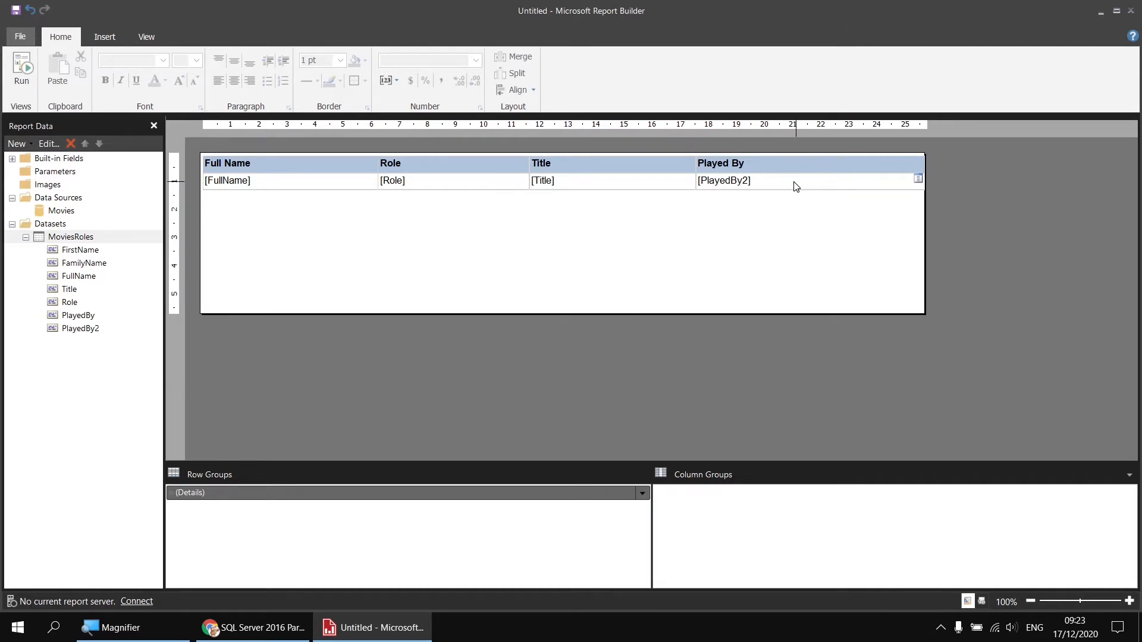
Step: Set the Played By detail cell to the FullName field followed by the text " played the role of ", and check it in a report run
left_click(919, 178)
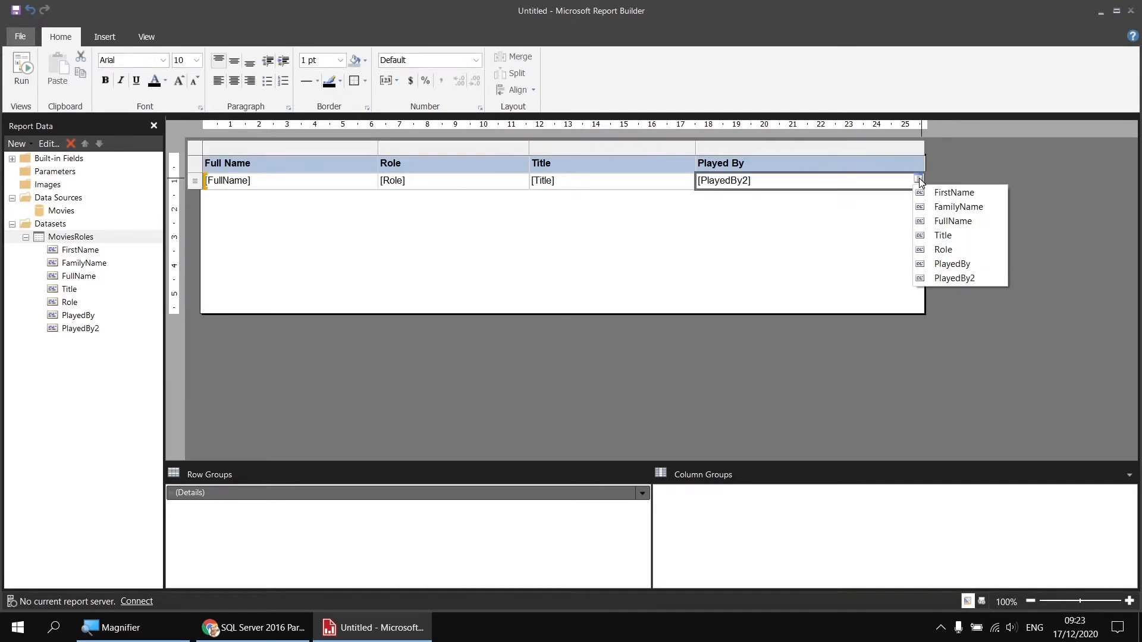
left_click(941, 219)
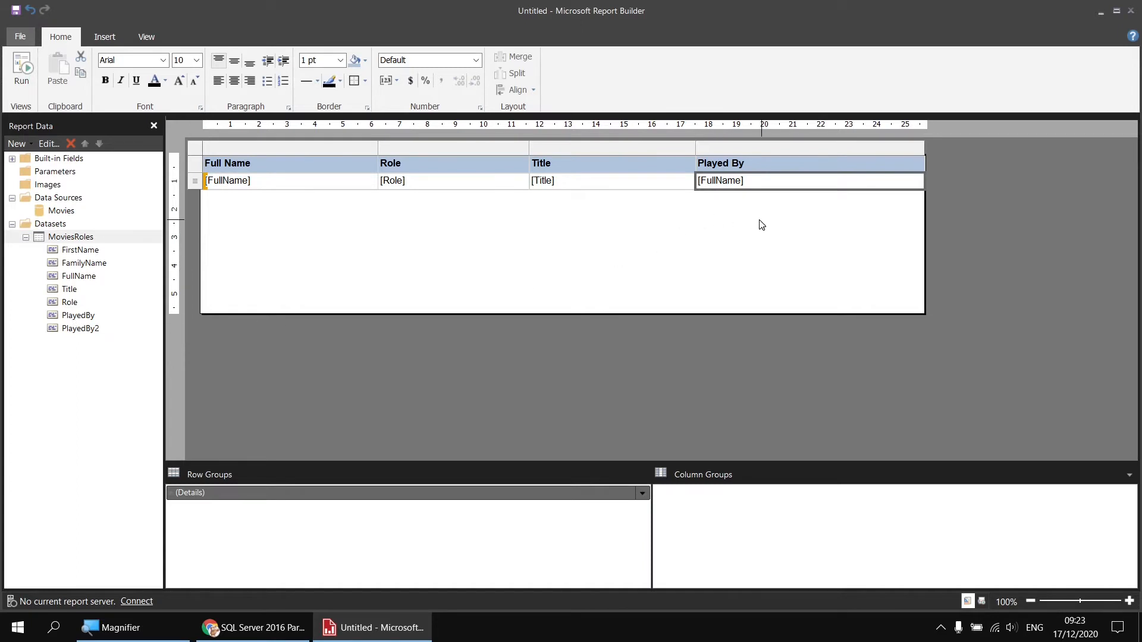
double_click(757, 181)
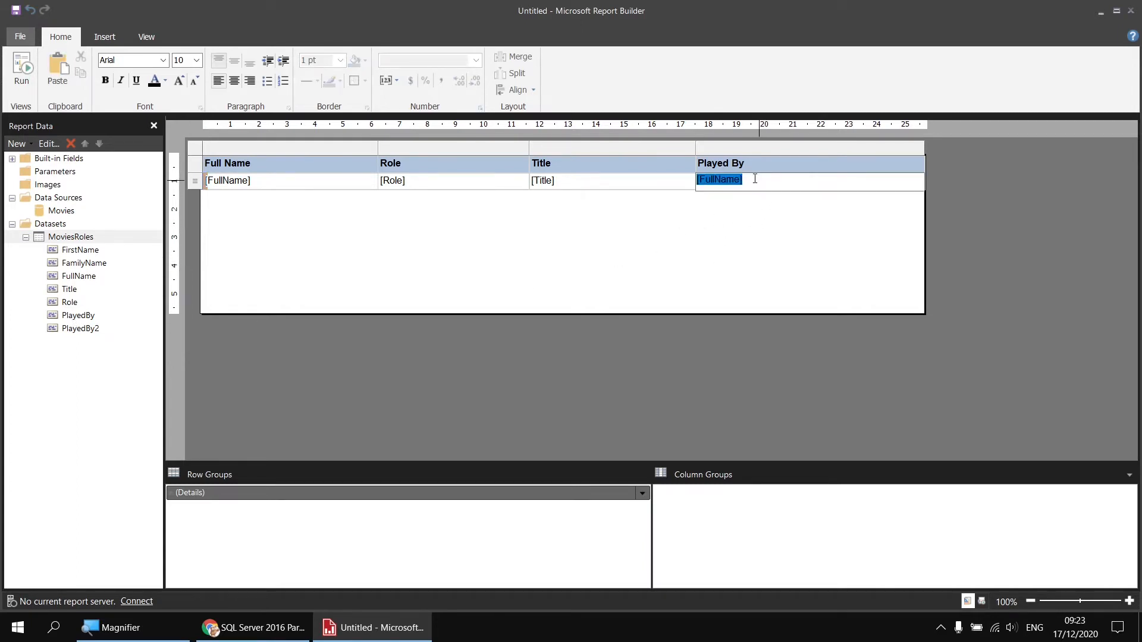
left_click(758, 181)
left_click(709, 182)
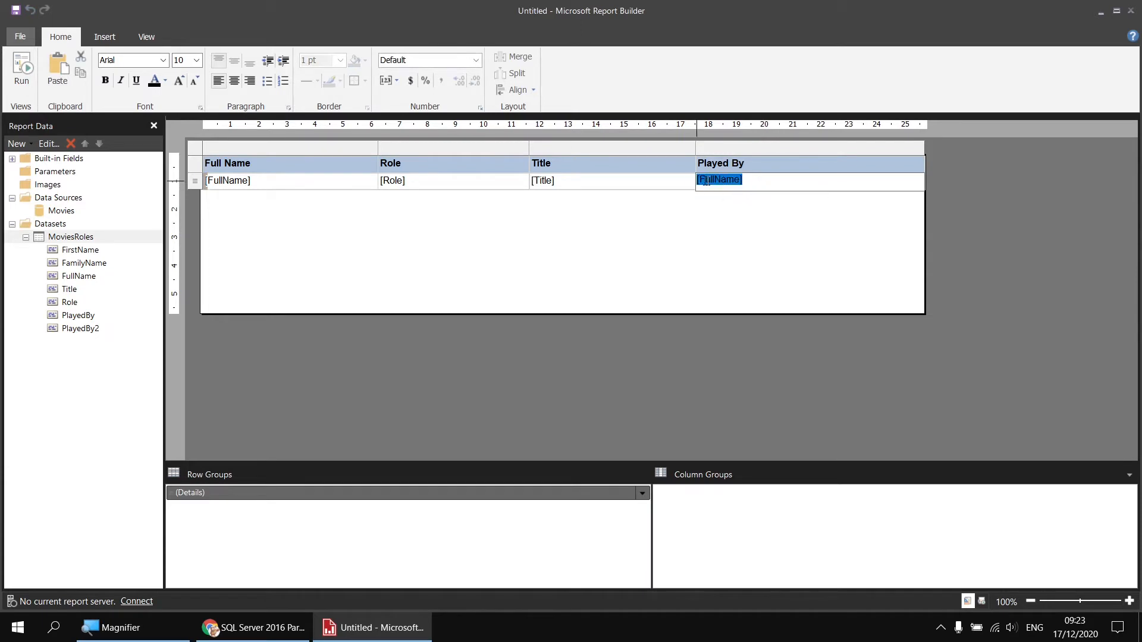
left_click(760, 181)
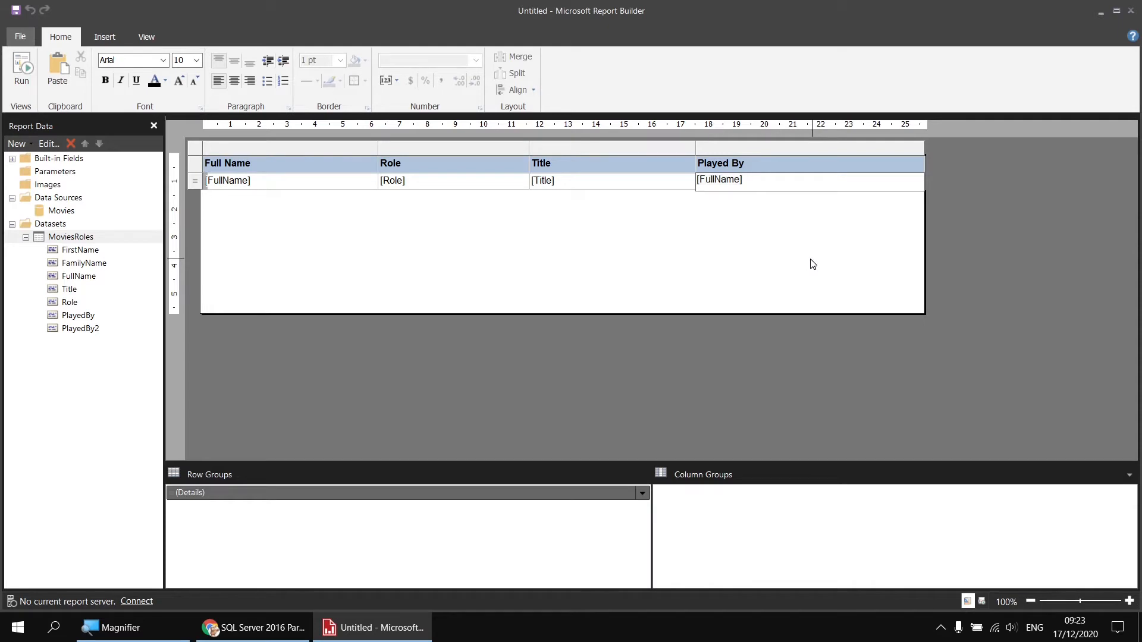
type("played the role of")
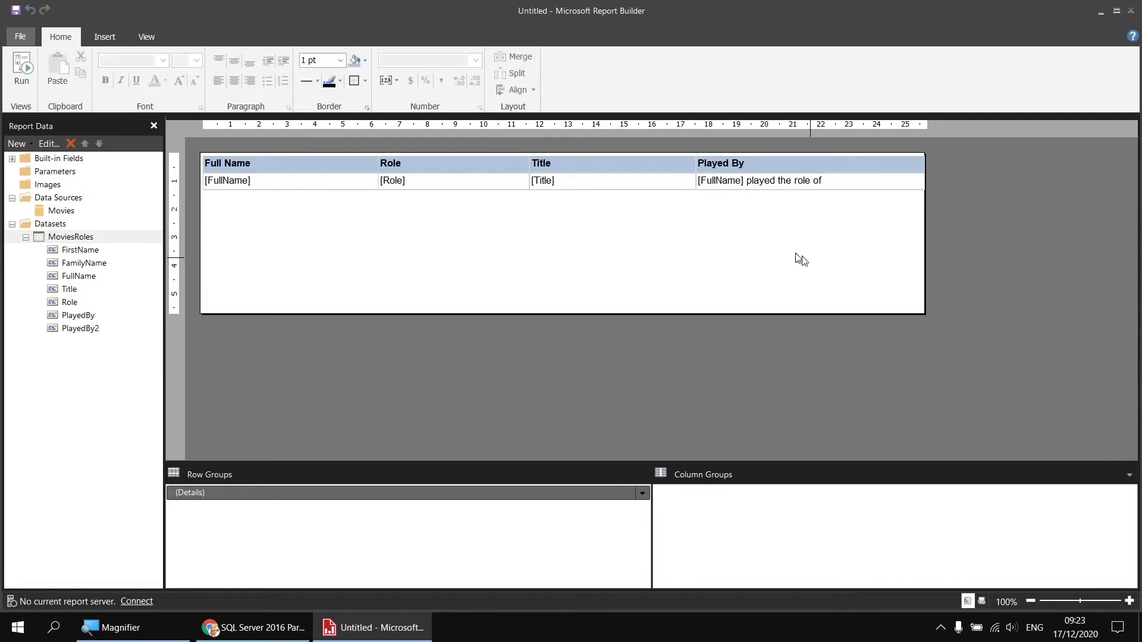
left_click(21, 68)
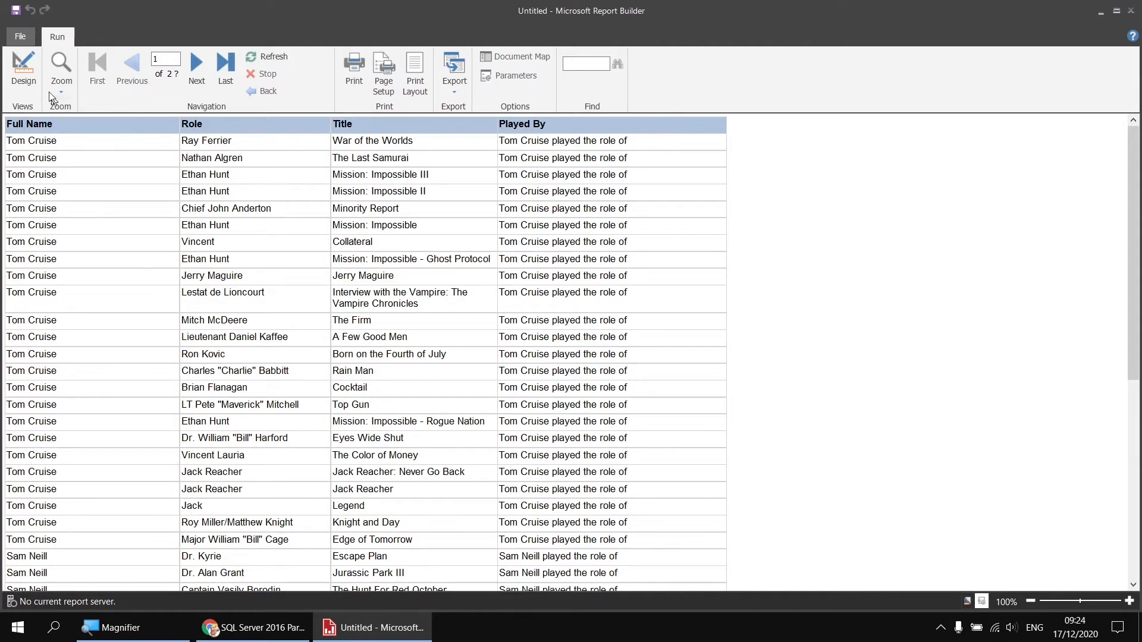
left_click(26, 77)
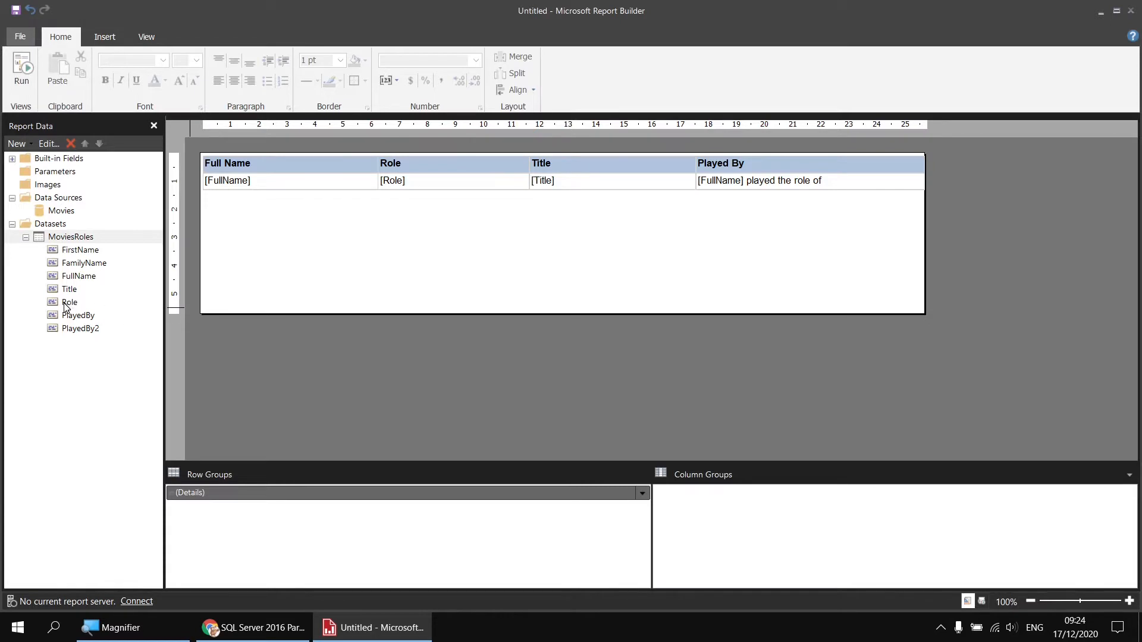
Step: Try to insert the Role field from the dataset into the Played By detail cell, and undo the insertion
left_click_drag(70, 305, 854, 180)
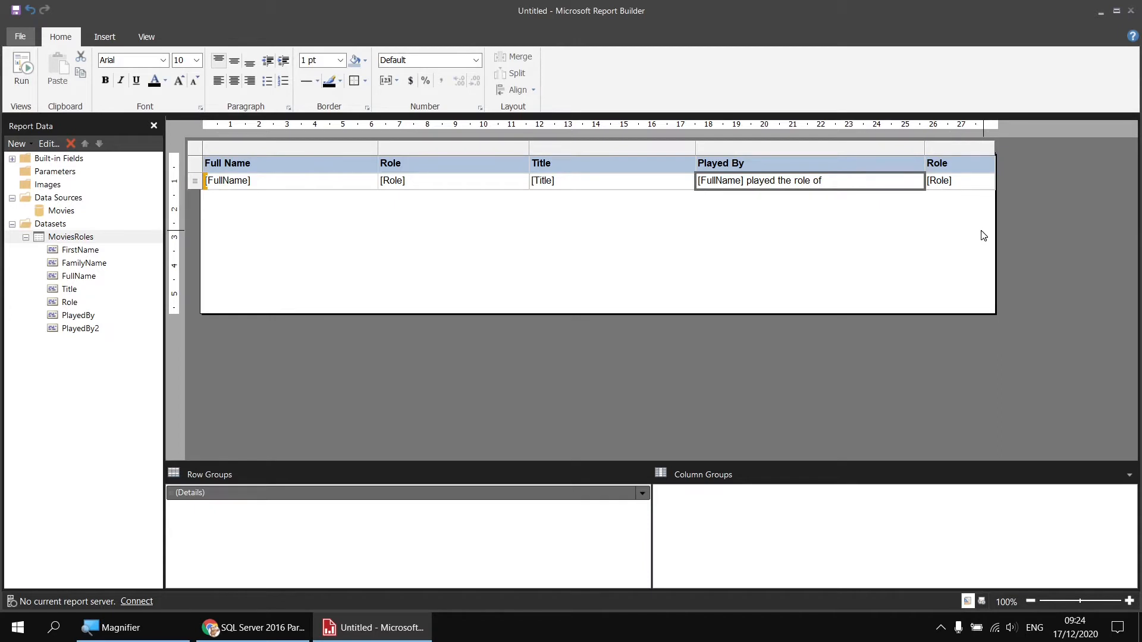
left_click(30, 10)
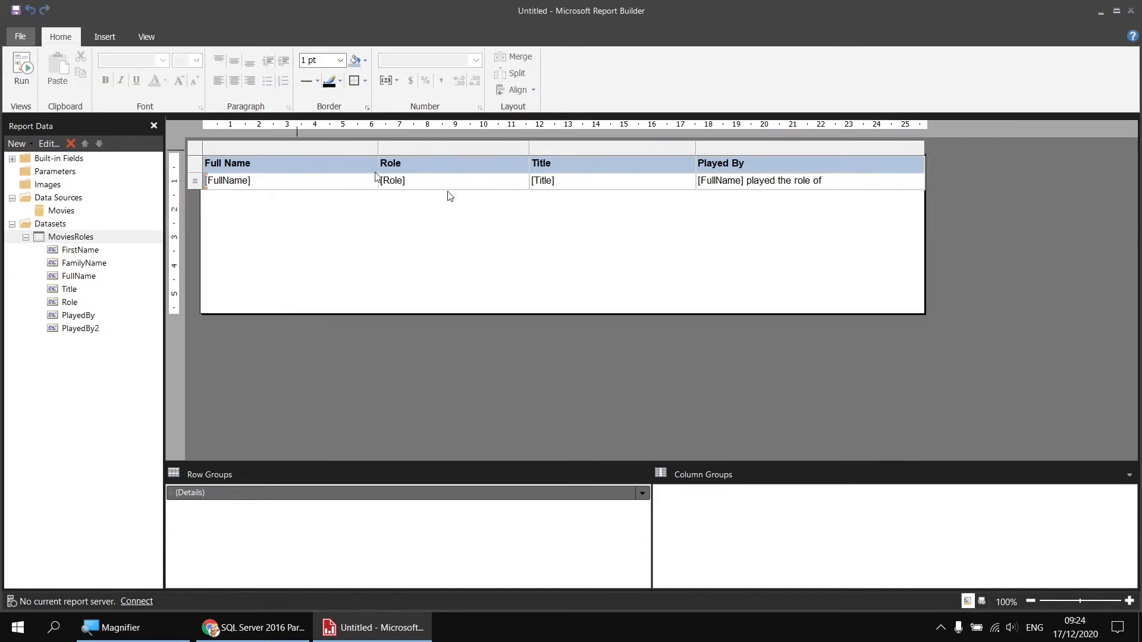
Step: Insert the Role field at the end of the Played By detail cell's text and check it in a report run
left_click(831, 183)
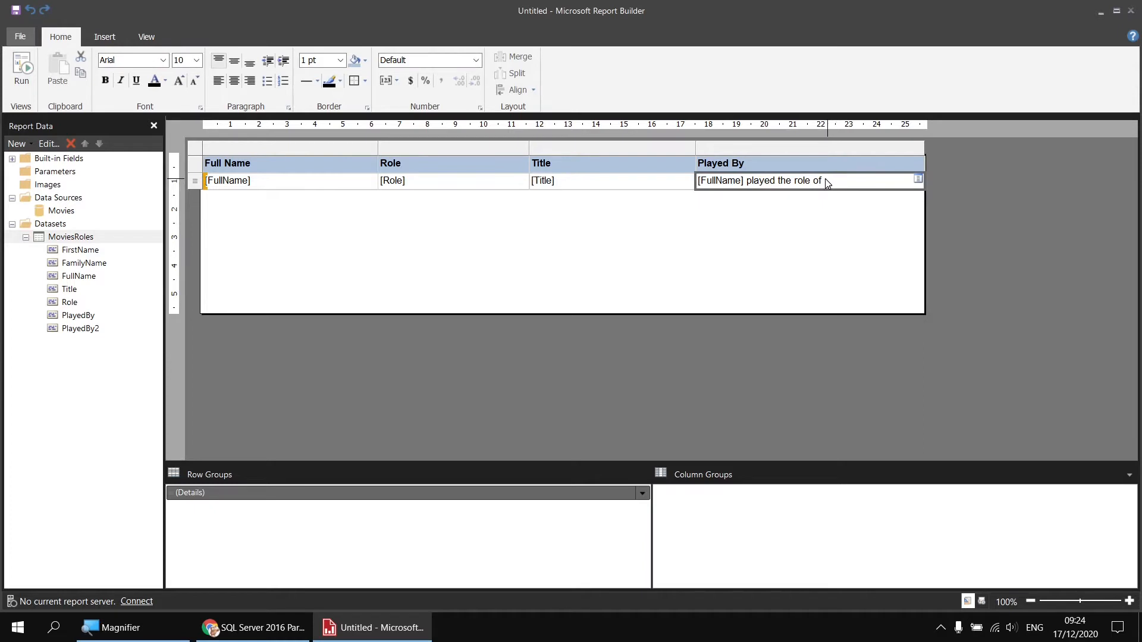
left_click(826, 182)
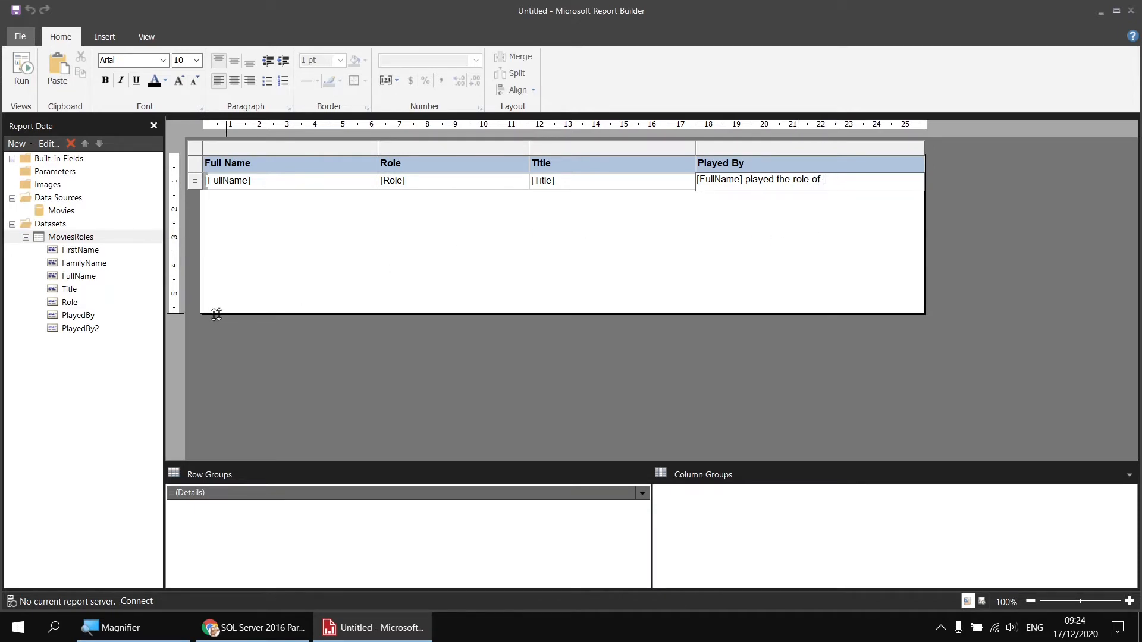
left_click_drag(68, 302, 828, 178)
left_click(24, 75)
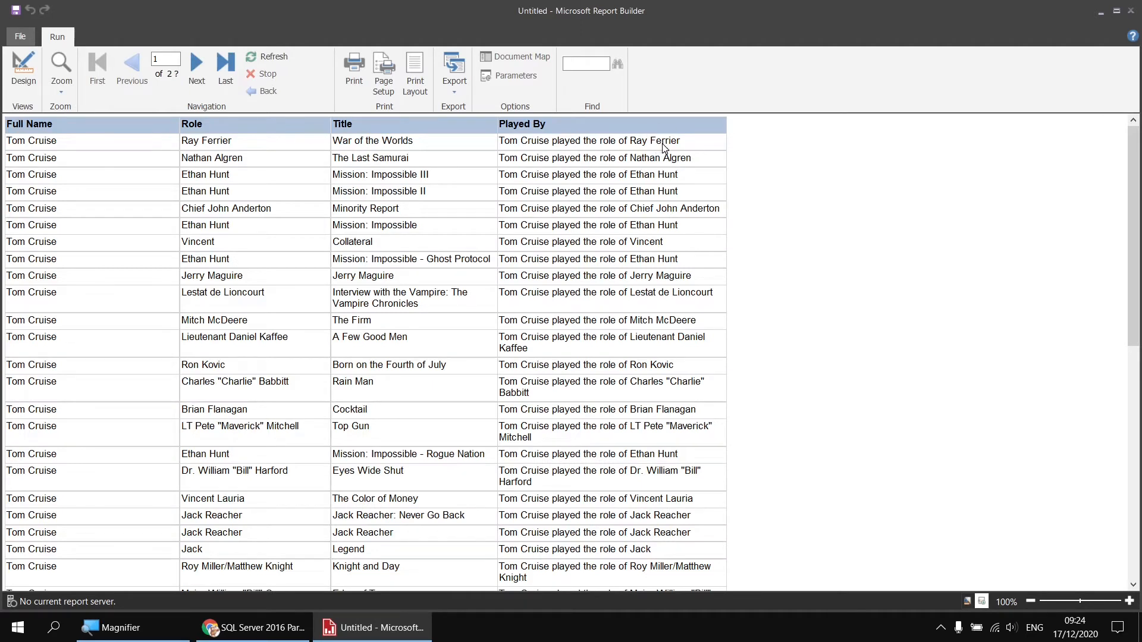
left_click(24, 70)
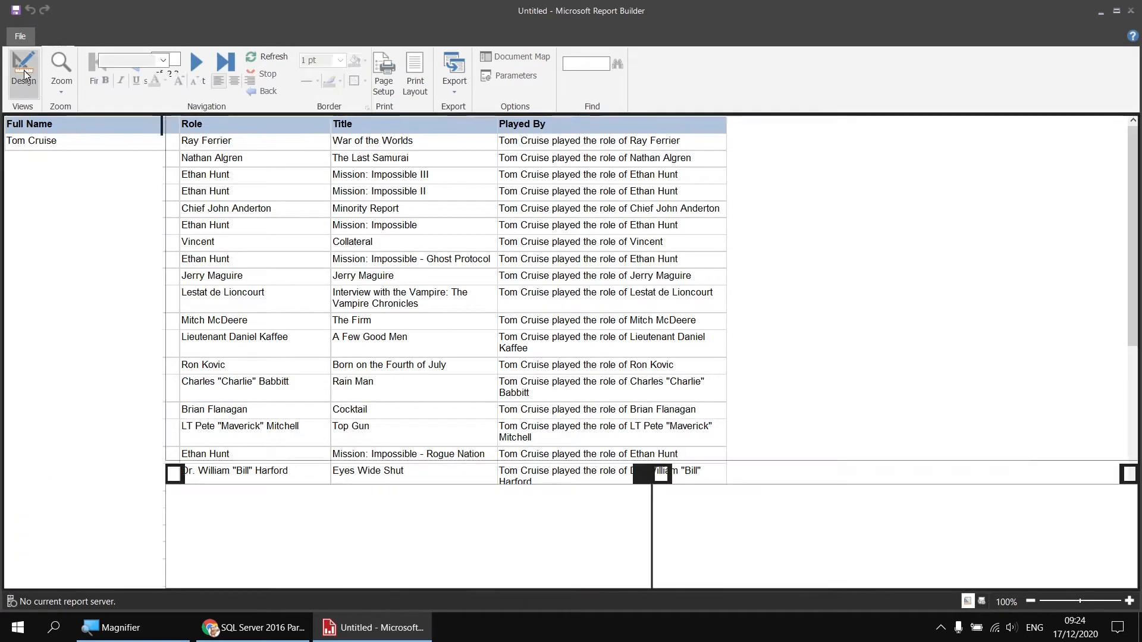
Step: Append the text " in the movie " and the Title field to the Played By detail cell, and check the sentences in a report run
left_click(864, 182)
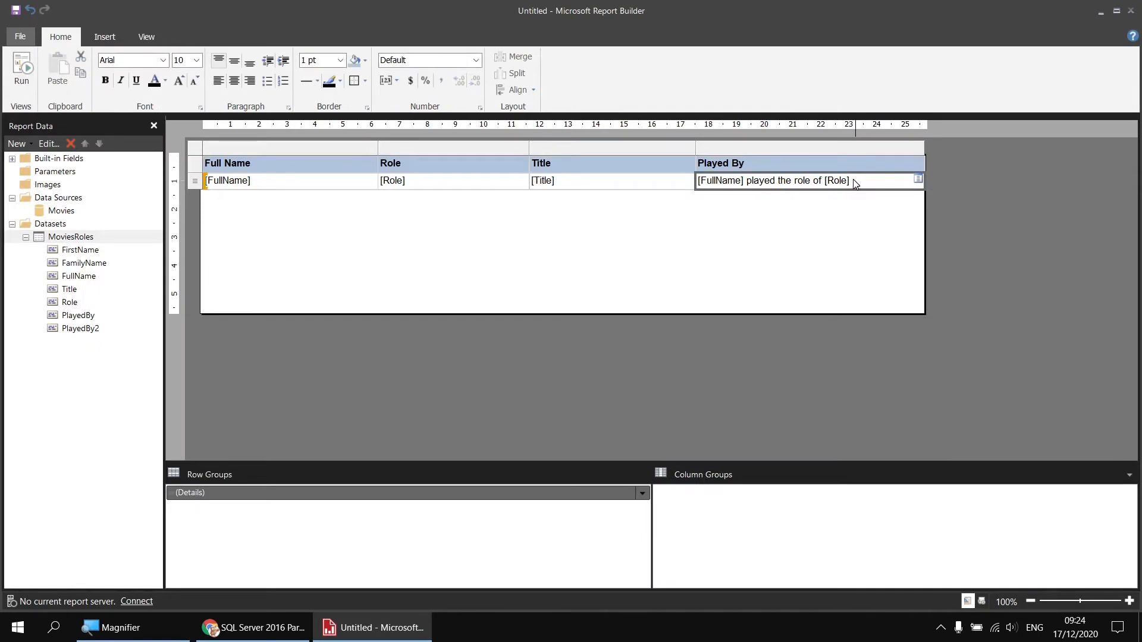
left_click(853, 180)
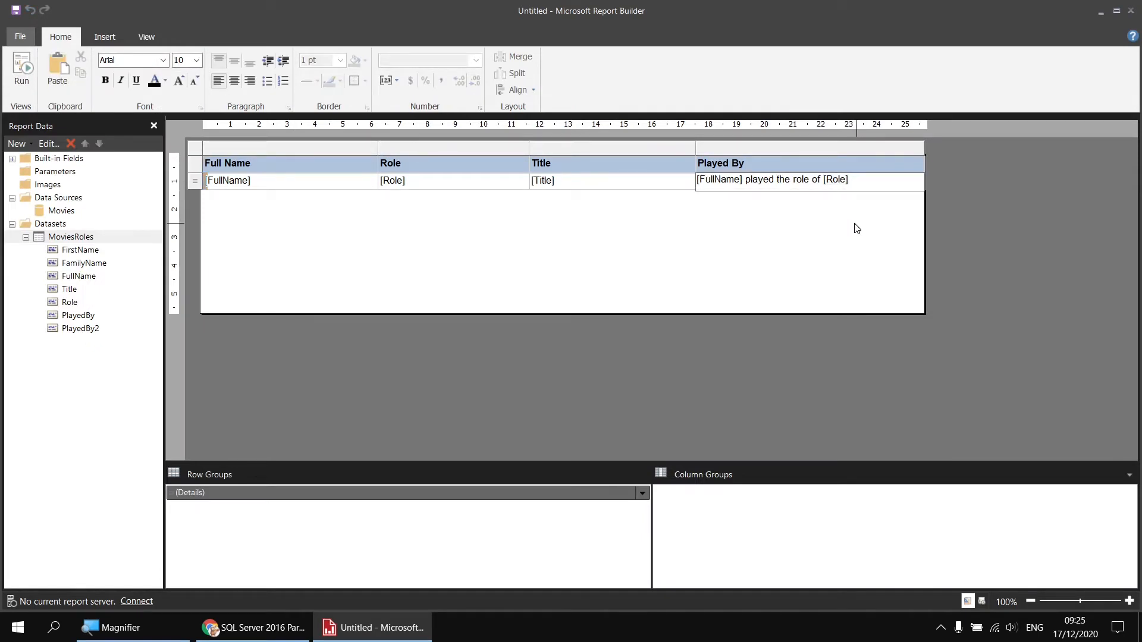
type("in the movie")
left_click_drag(67, 290, 912, 179)
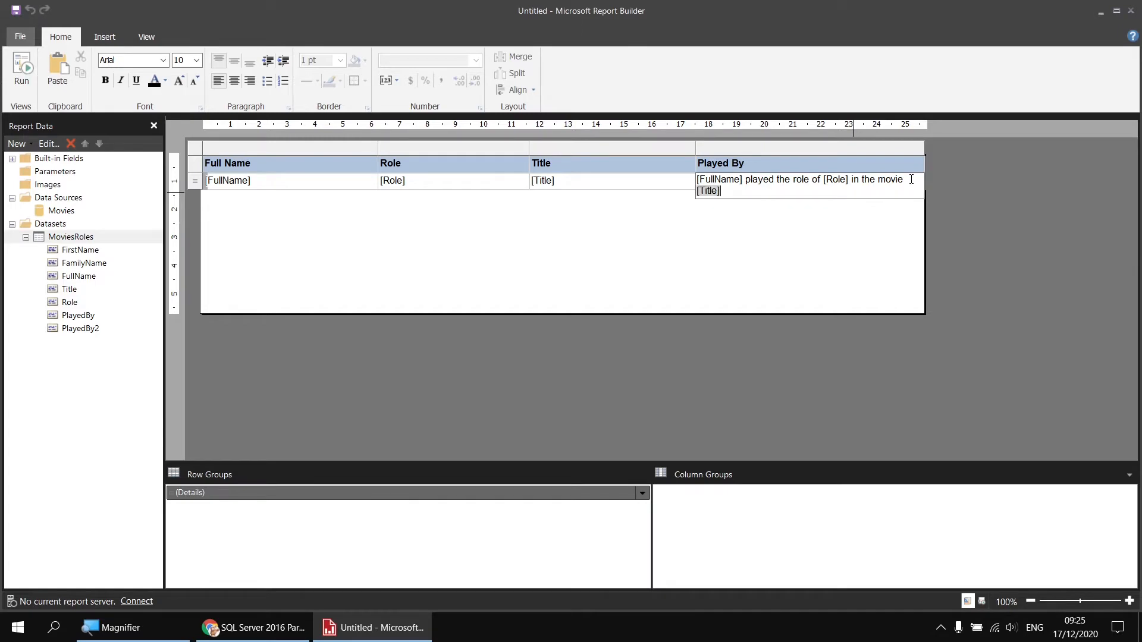
left_click(22, 70)
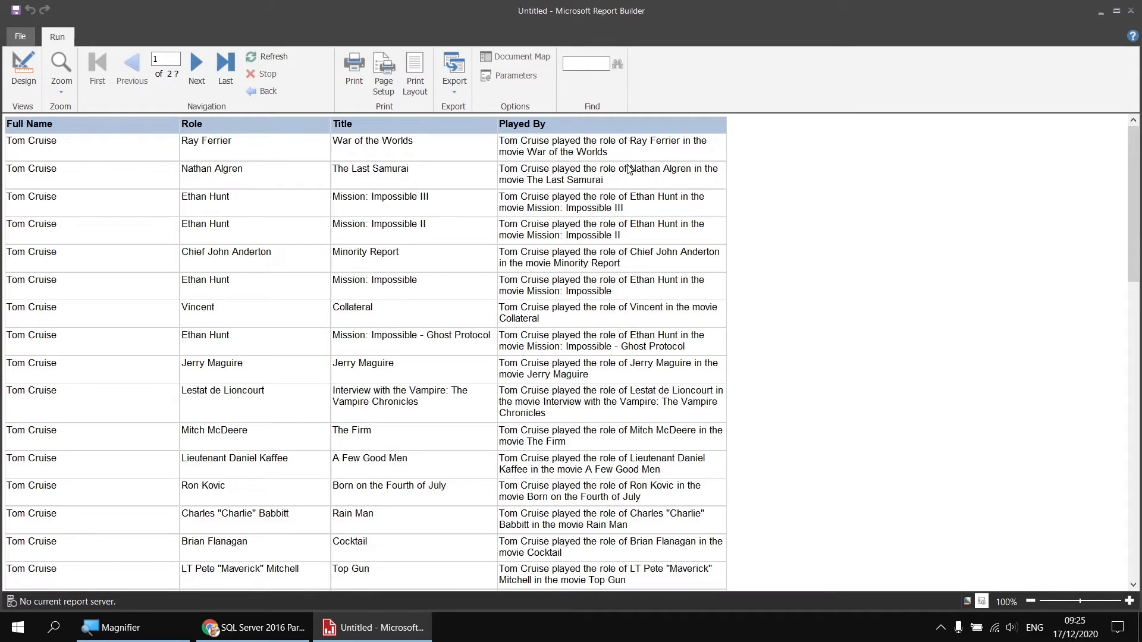
left_click(23, 71)
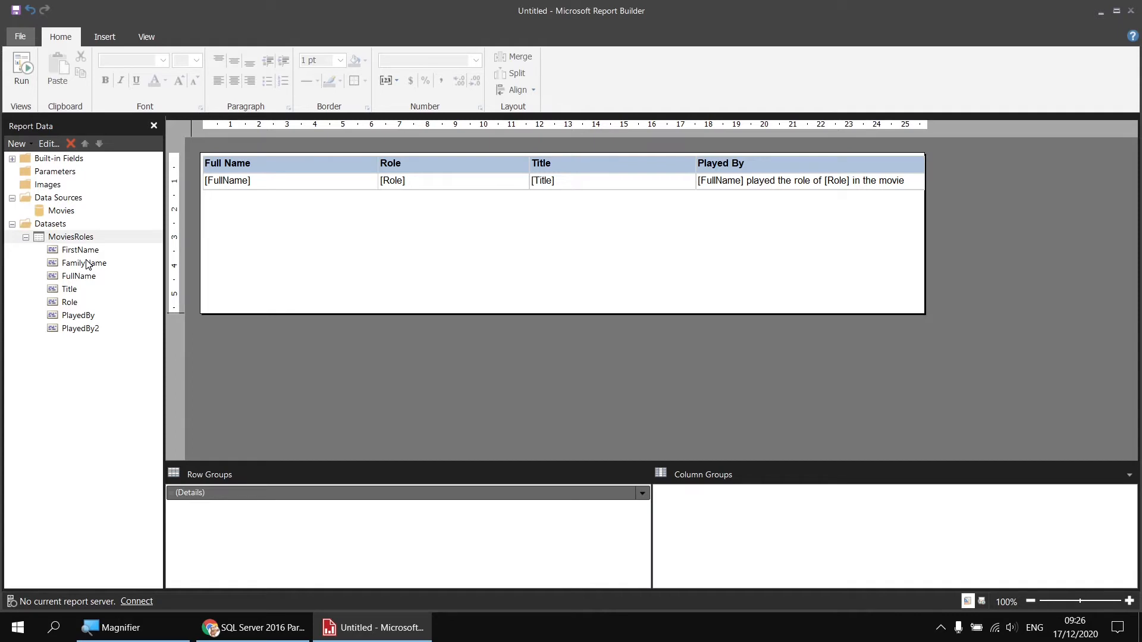
Step: Move the existing table down the report body and insert a new blank table above it
left_click(240, 173)
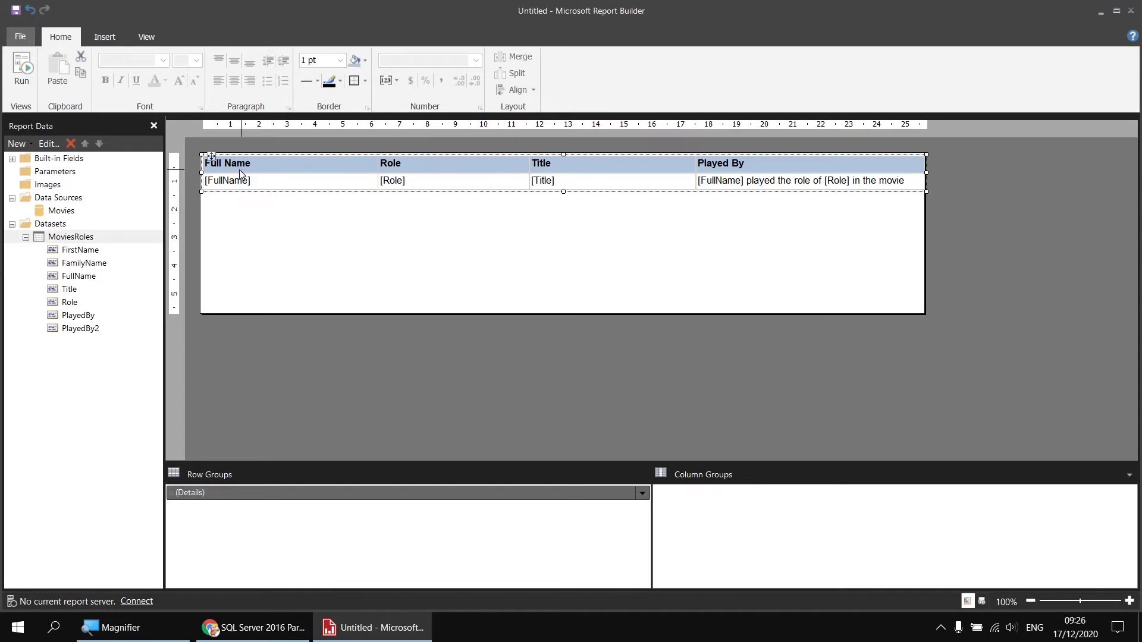
left_click_drag(212, 156, 212, 232)
right_click(208, 163)
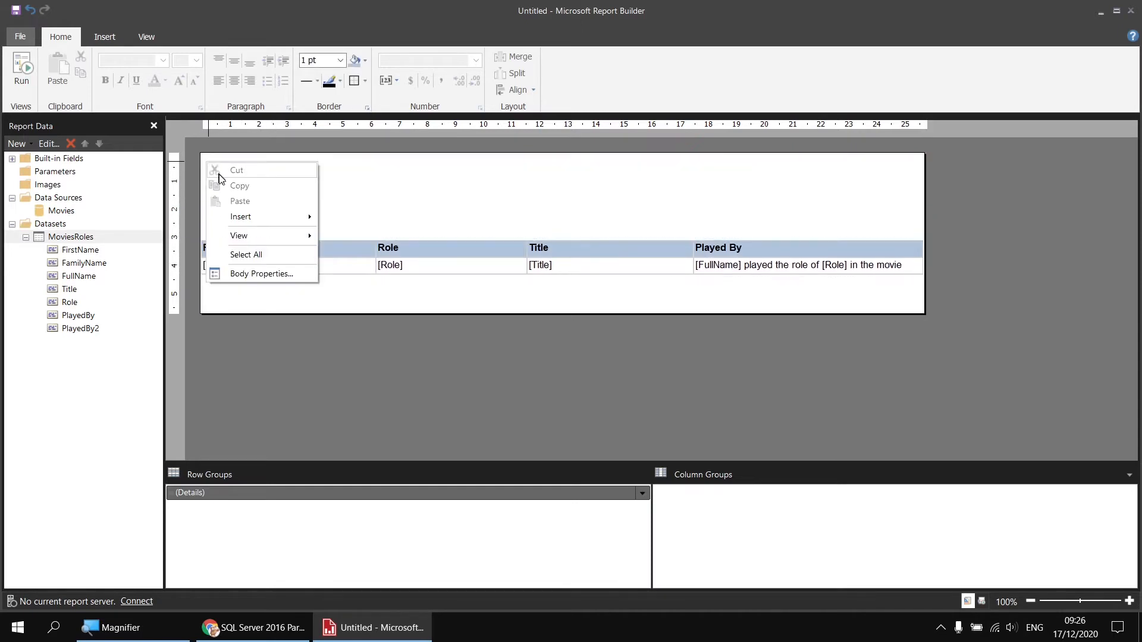
mouse_move(249, 219)
left_click(356, 248)
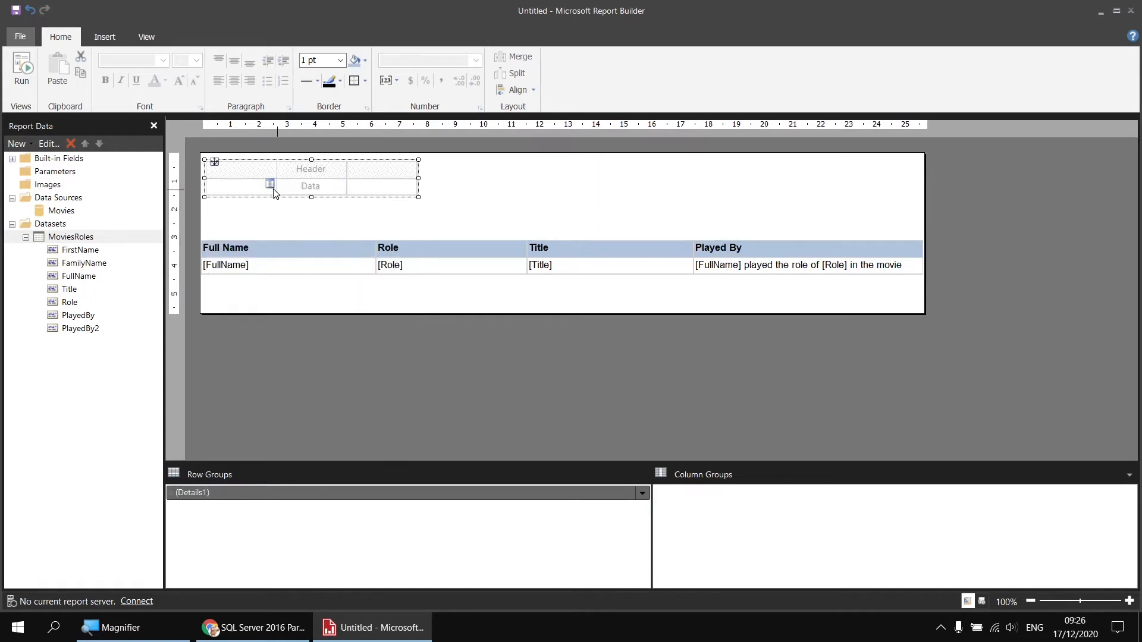
Step: Assign the FirstName and FamilyName fields to the first two detail cells of the new table
left_click(270, 184)
left_click(305, 191)
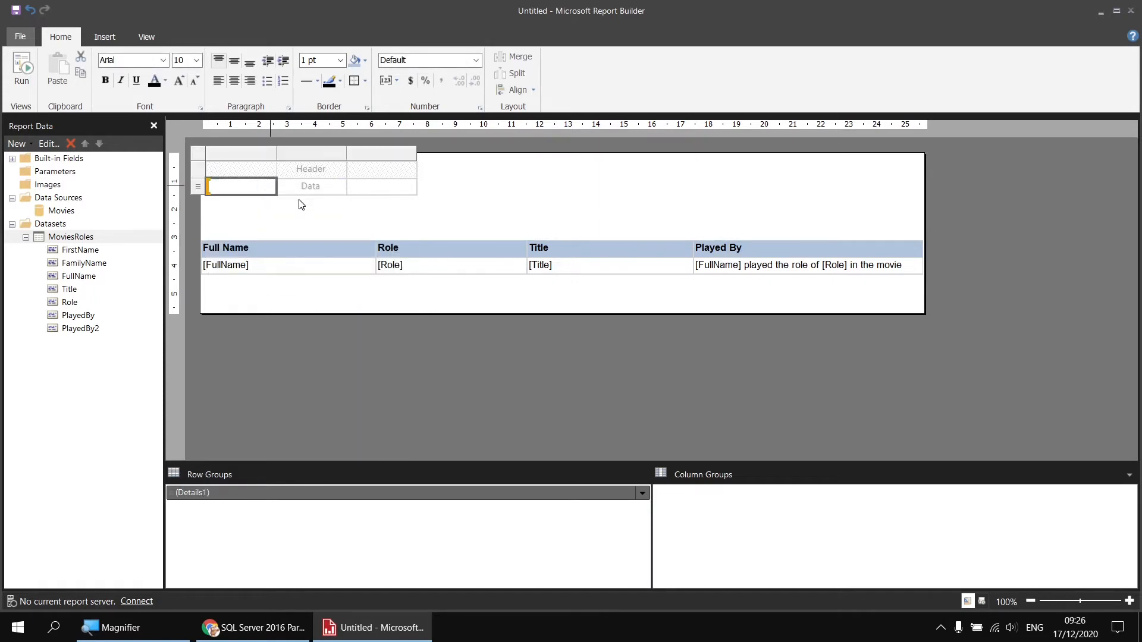
left_click(338, 185)
left_click(372, 211)
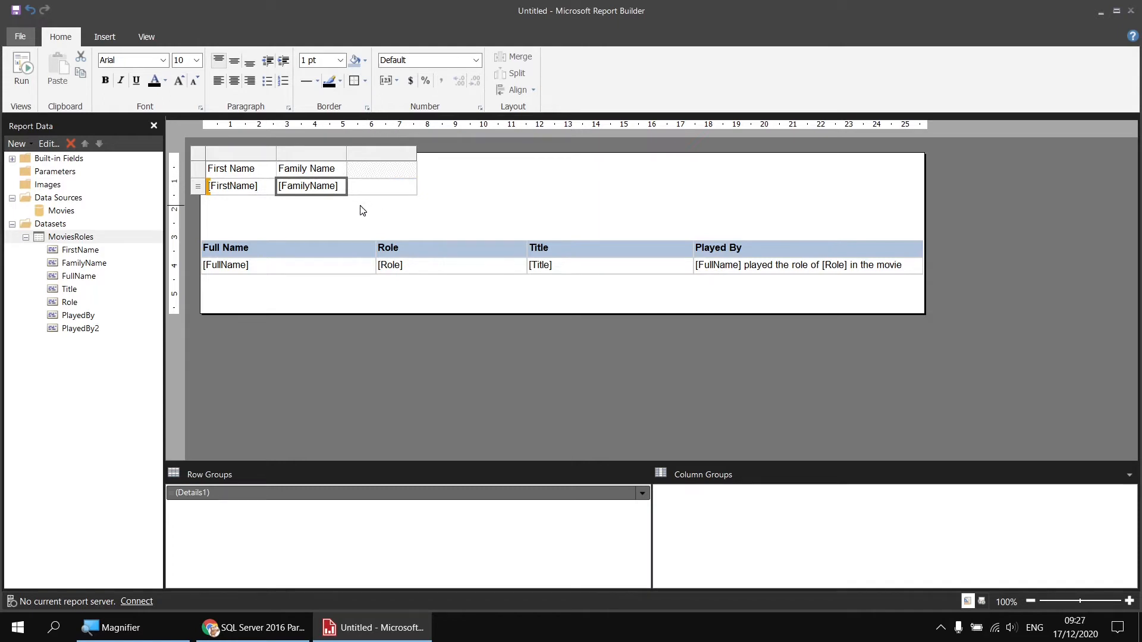
Step: Try the Arial Black font on all cells of the new table and switch them back to Arial
left_click_drag(269, 172, 367, 187)
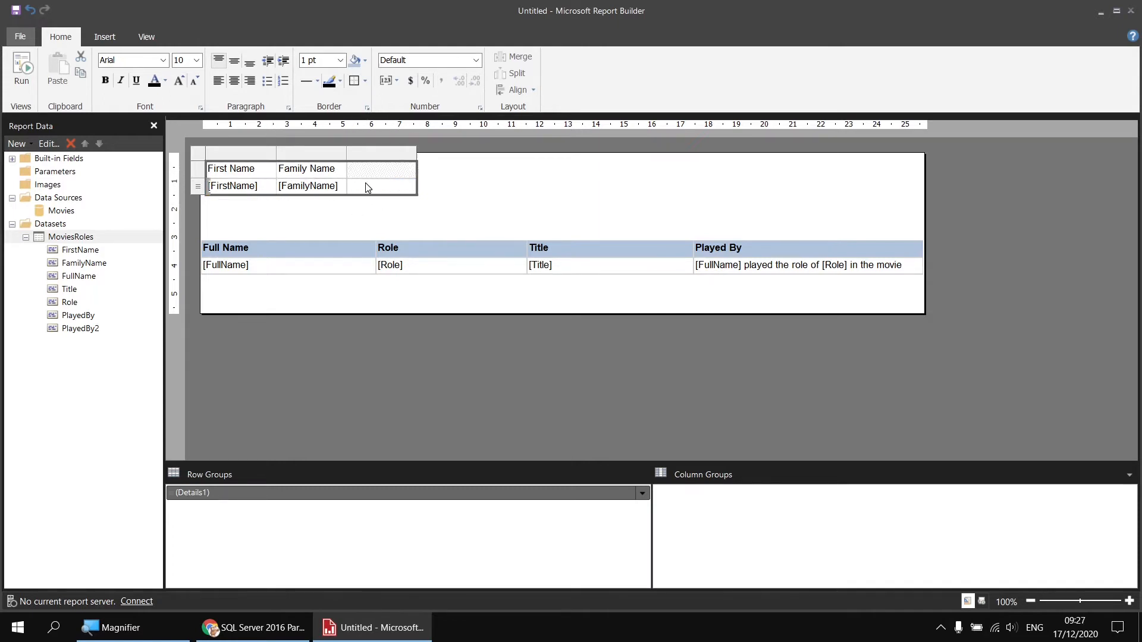
mouse_move(386, 183)
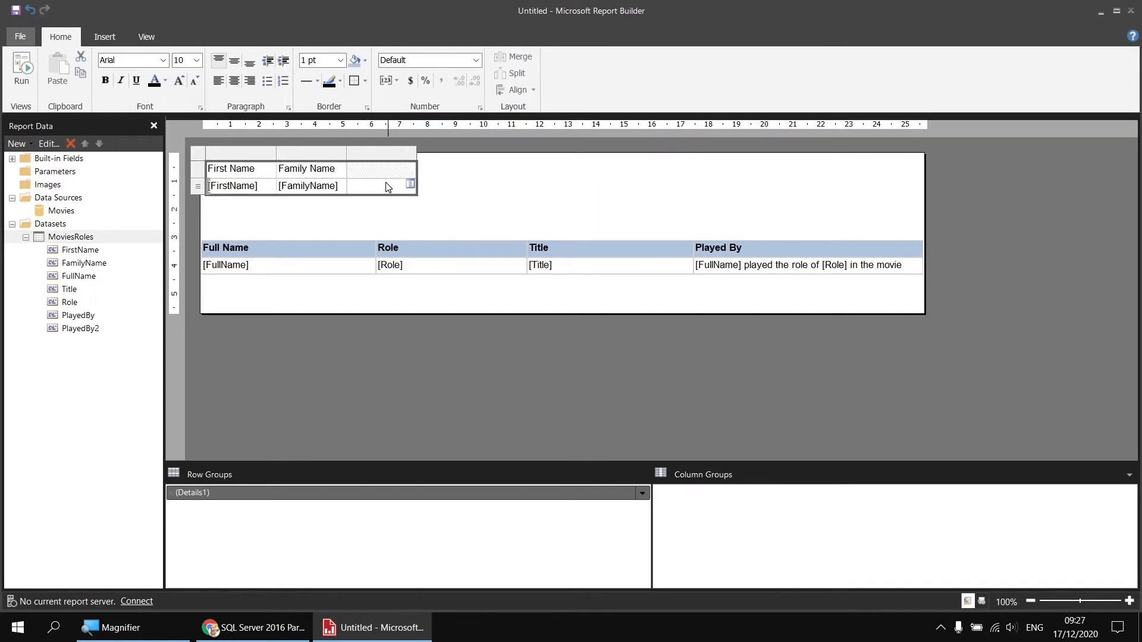
left_click(162, 60)
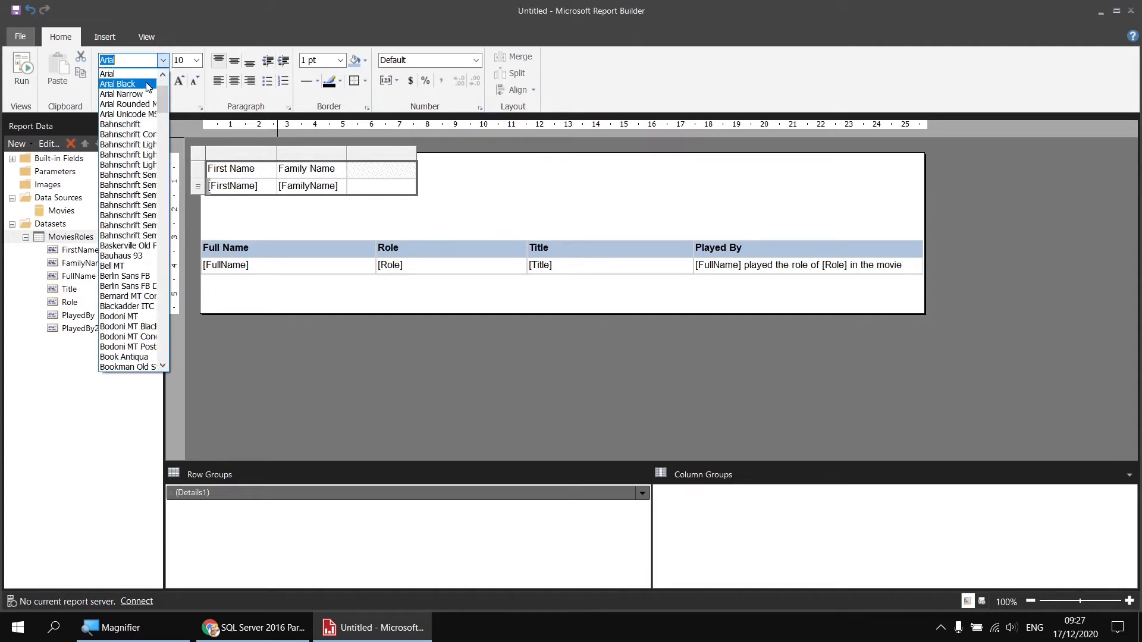
left_click(148, 84)
left_click(164, 60)
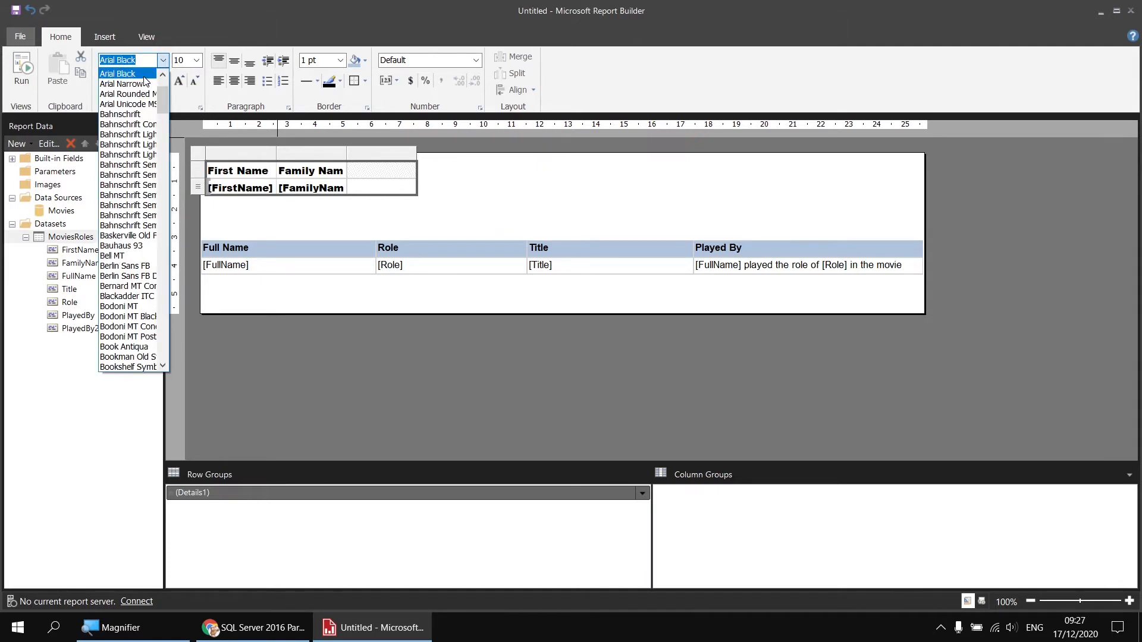
scroll(145, 84, "up", 3)
left_click(134, 94)
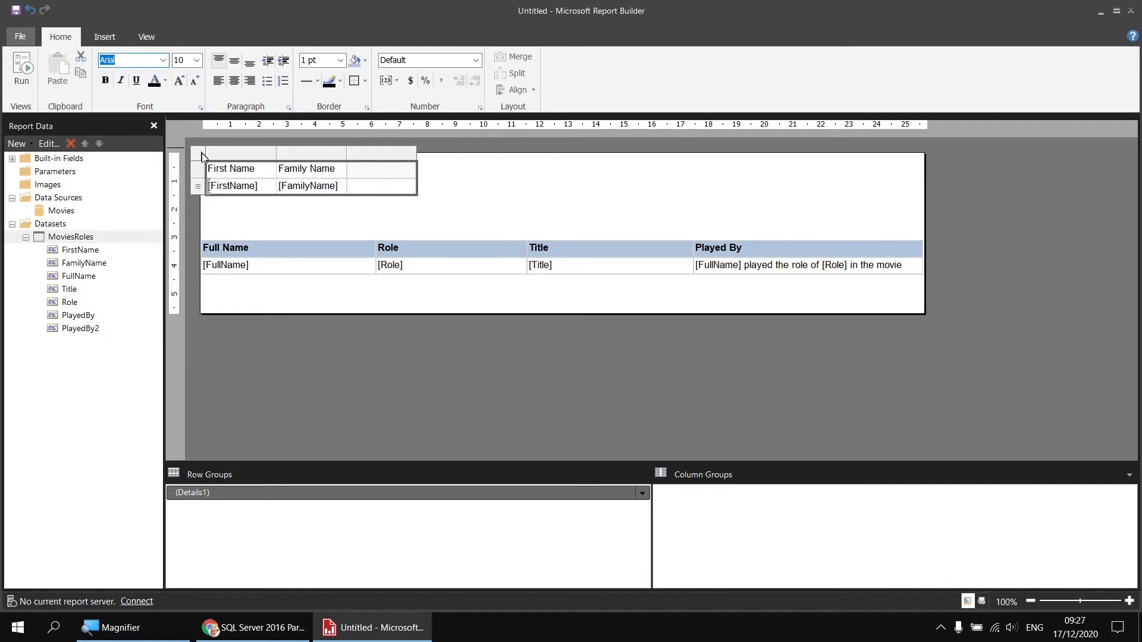
Step: Give the new table's header row a light blue fill and bold text, and widen the First Name and Family Name columns
left_click(197, 169)
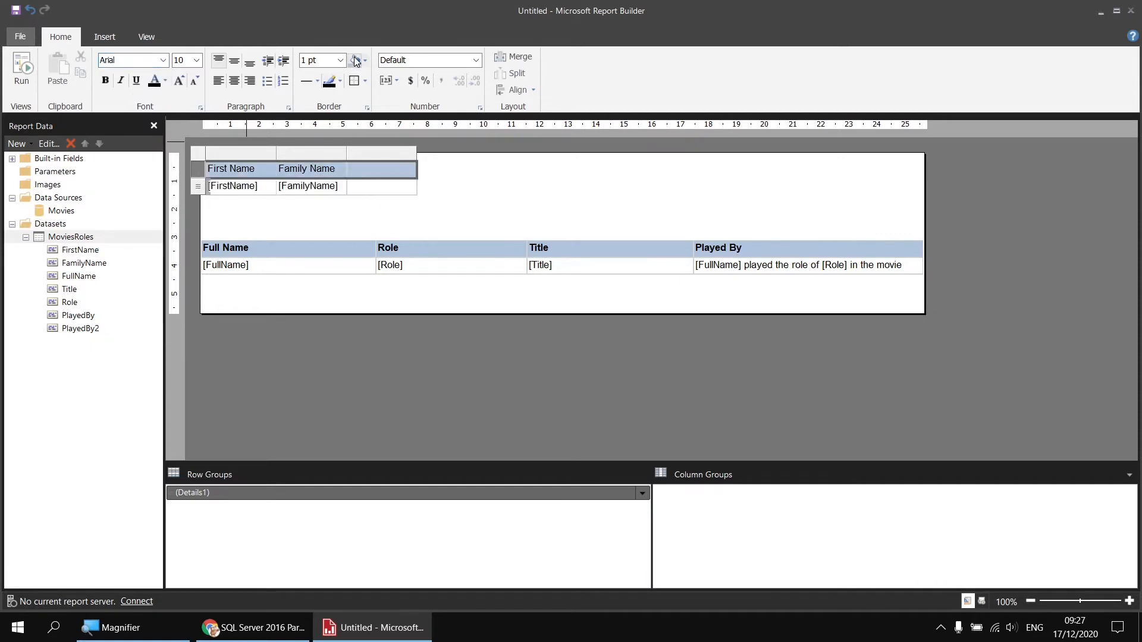
left_click(105, 80)
left_click_drag(274, 150, 294, 151)
left_click_drag(364, 154, 375, 155)
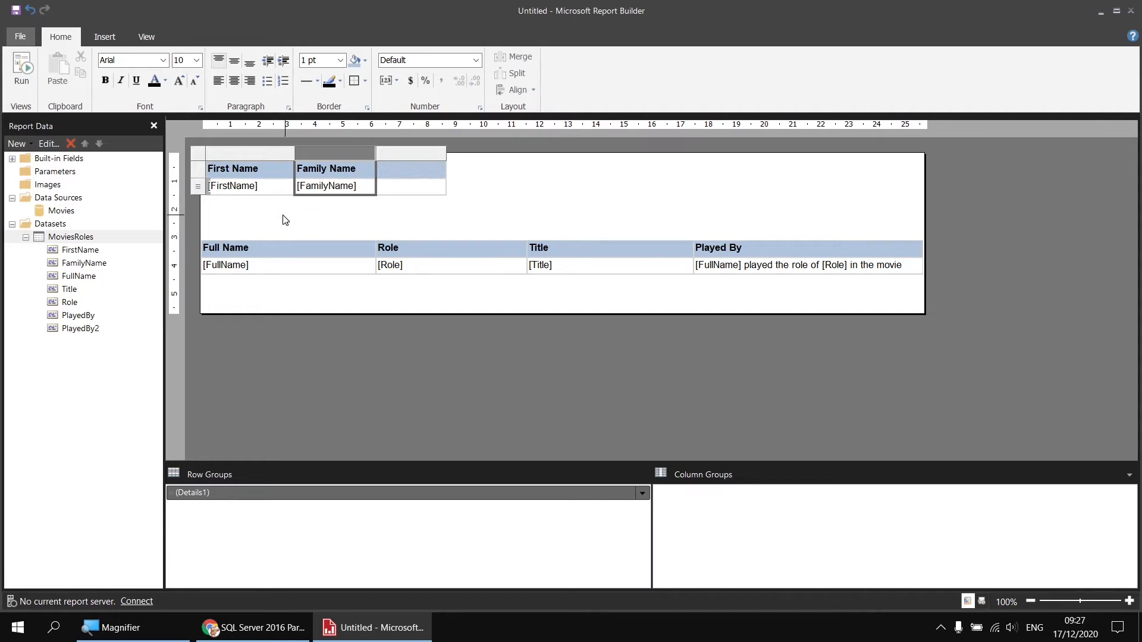
Step: Add a calculated field named ActorName to the MoviesRoles dataset
right_click(91, 238)
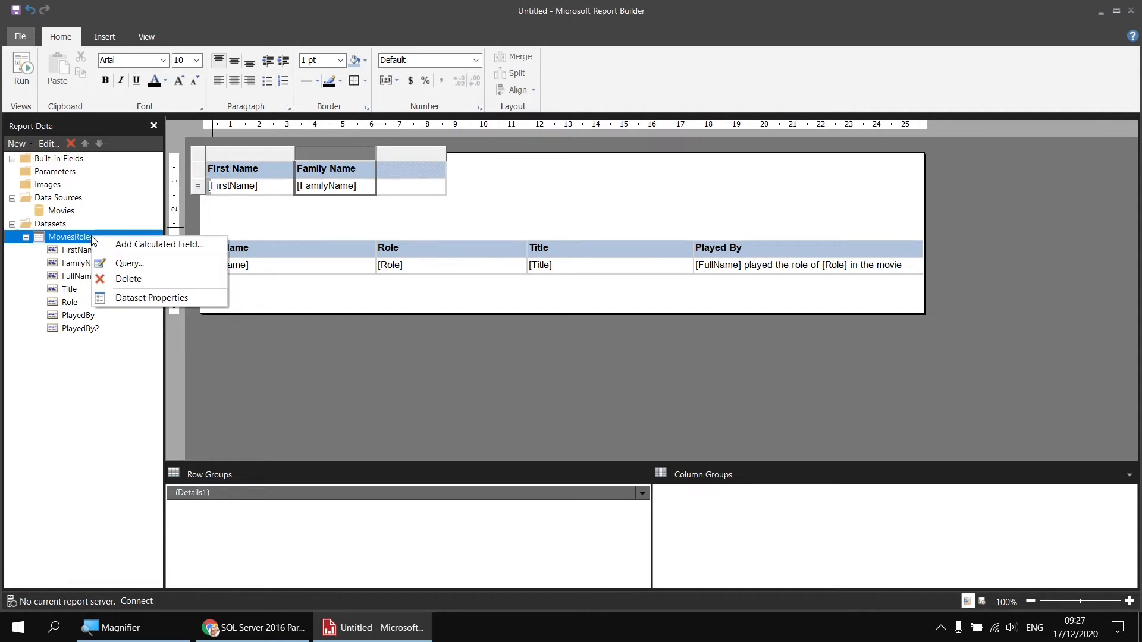
left_click(150, 244)
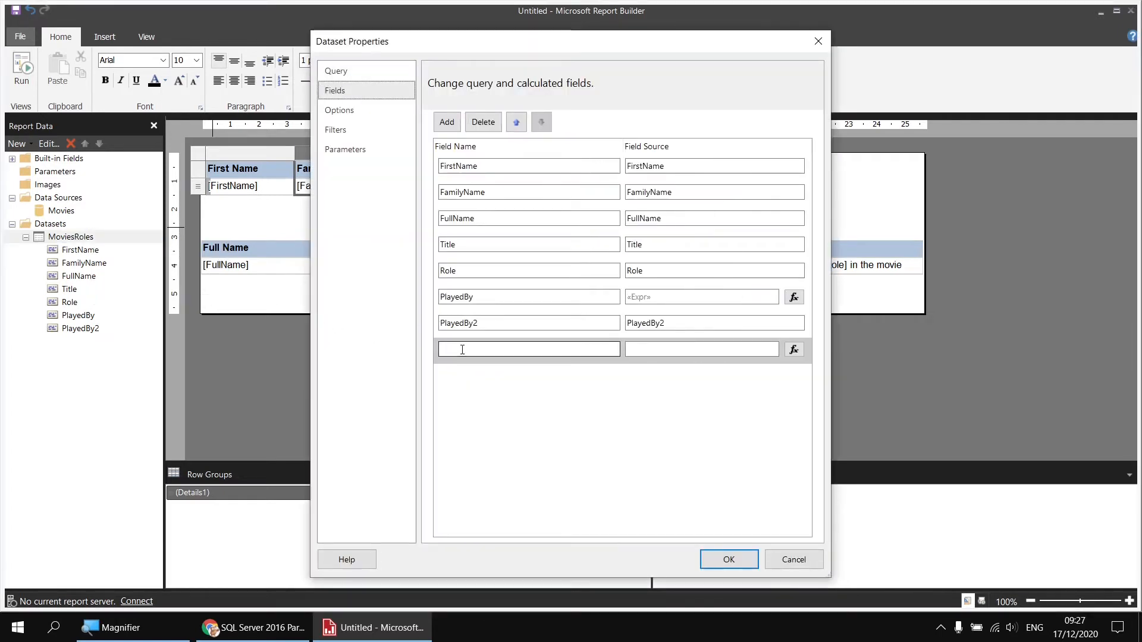
left_click(462, 350)
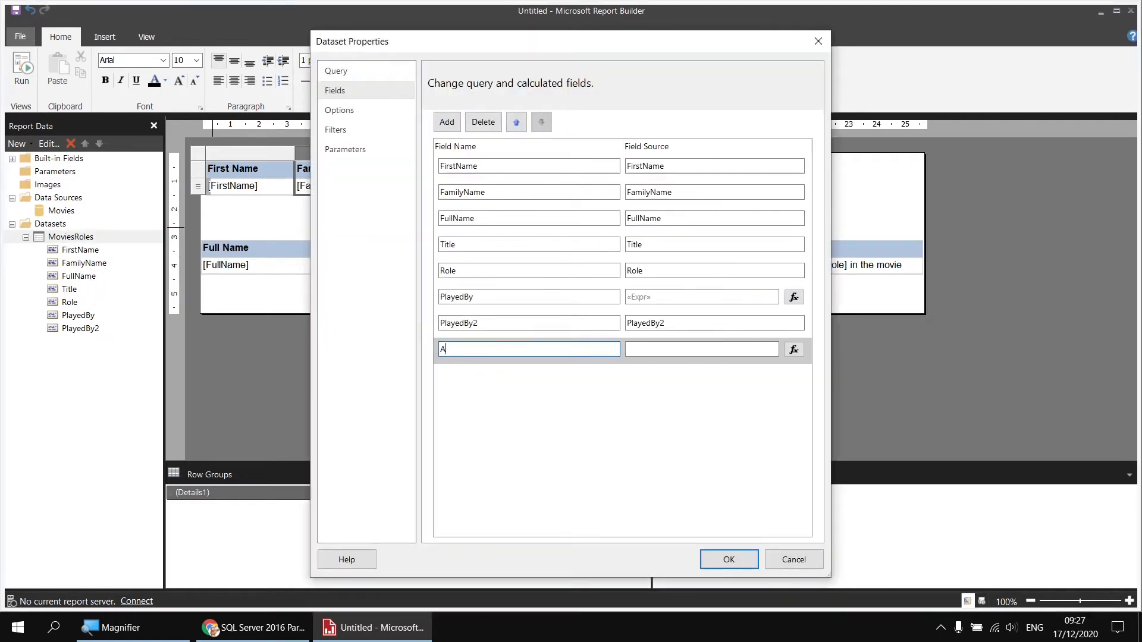
type("Ato")
key("BackSpace")
key("BackSpace")
type("ctorName")
Step: Set the ActorName expression to =Fields!FirstName.Value & " " & Fields!FamilyName.Value and save the dataset
left_click(794, 351)
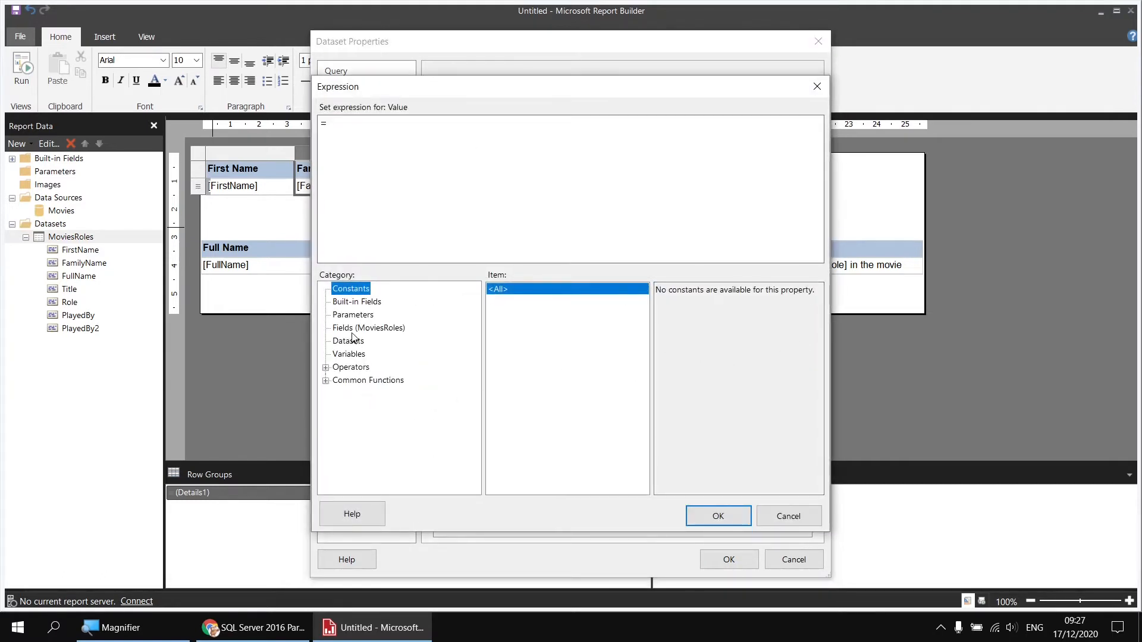
left_click(356, 328)
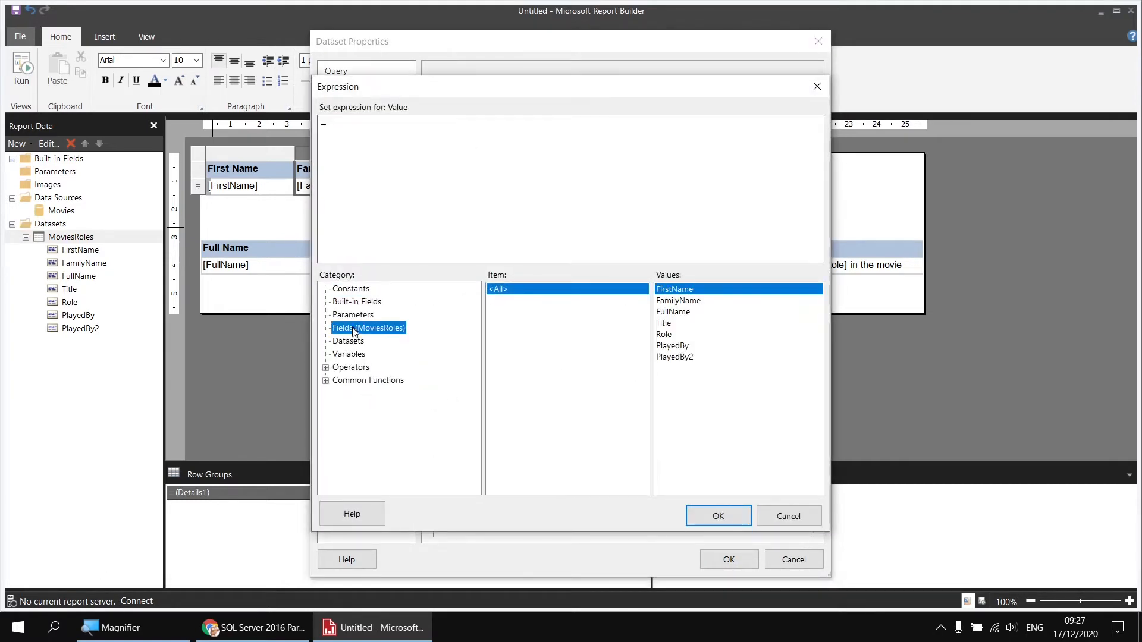
double_click(676, 291)
type("&")
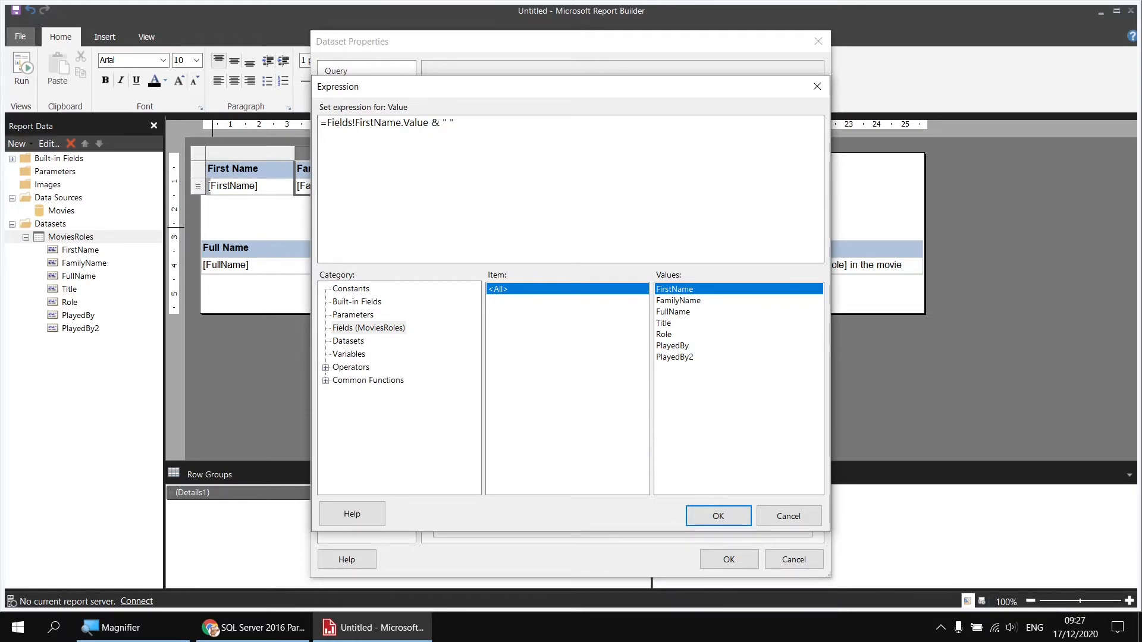
type(" \" \" &")
double_click(679, 300)
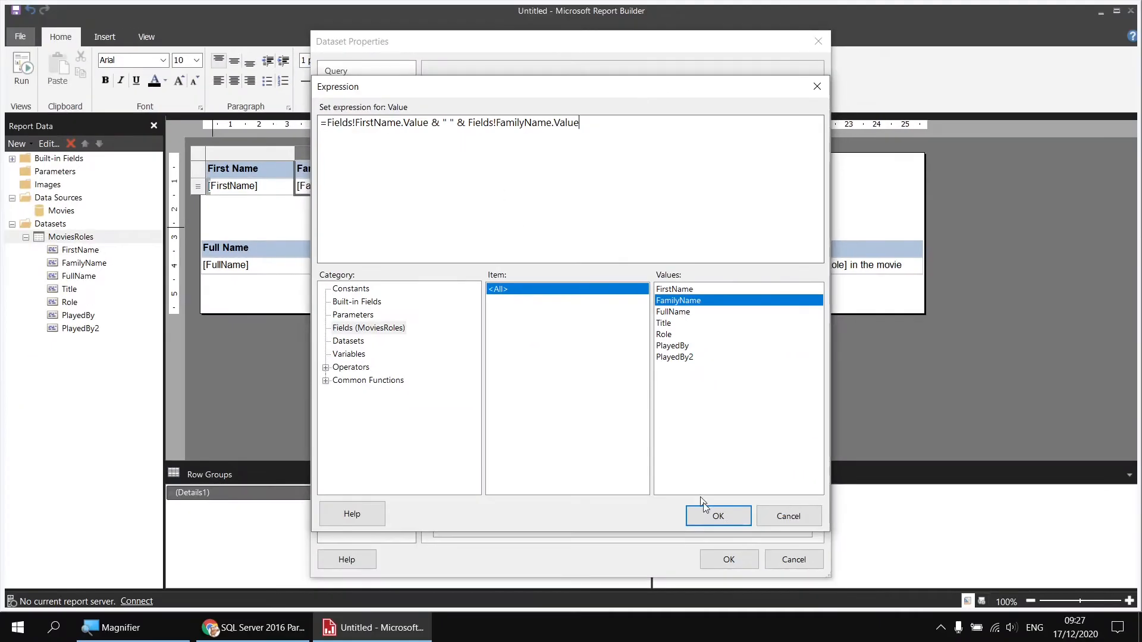
left_click(713, 514)
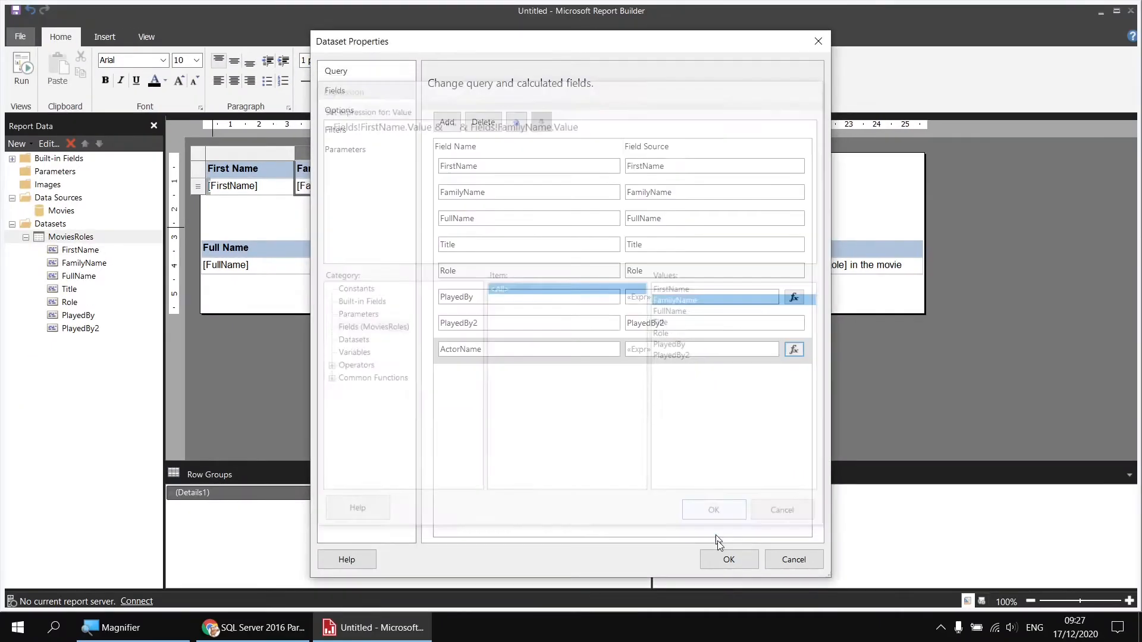
left_click(729, 559)
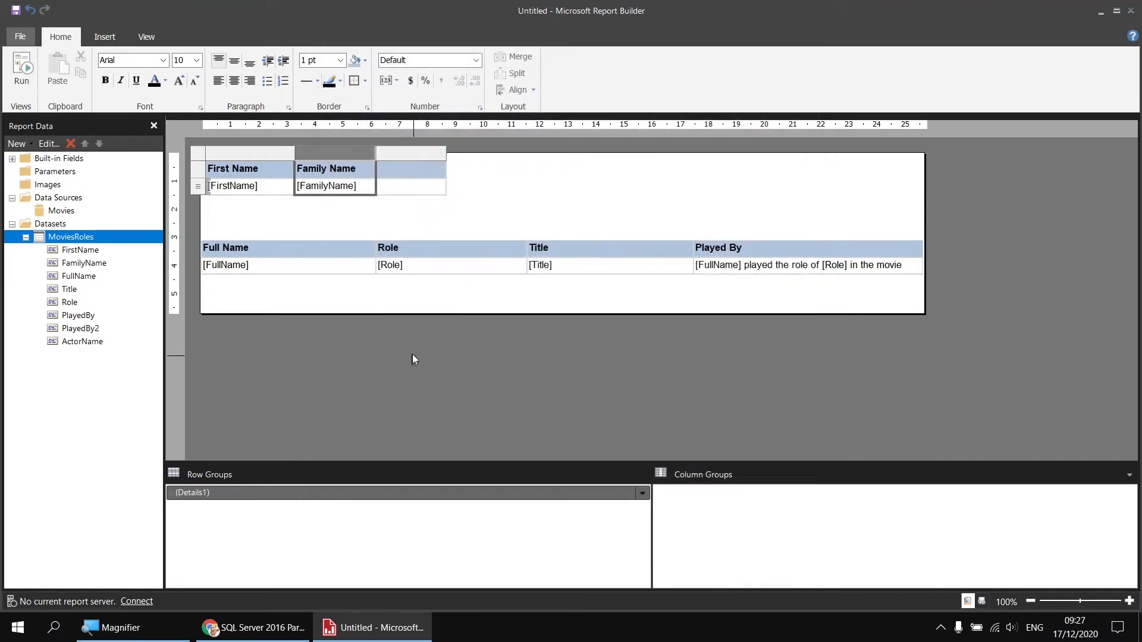
Step: Assign the ActorName field to the new table's third detail cell and widen that column
left_click(441, 185)
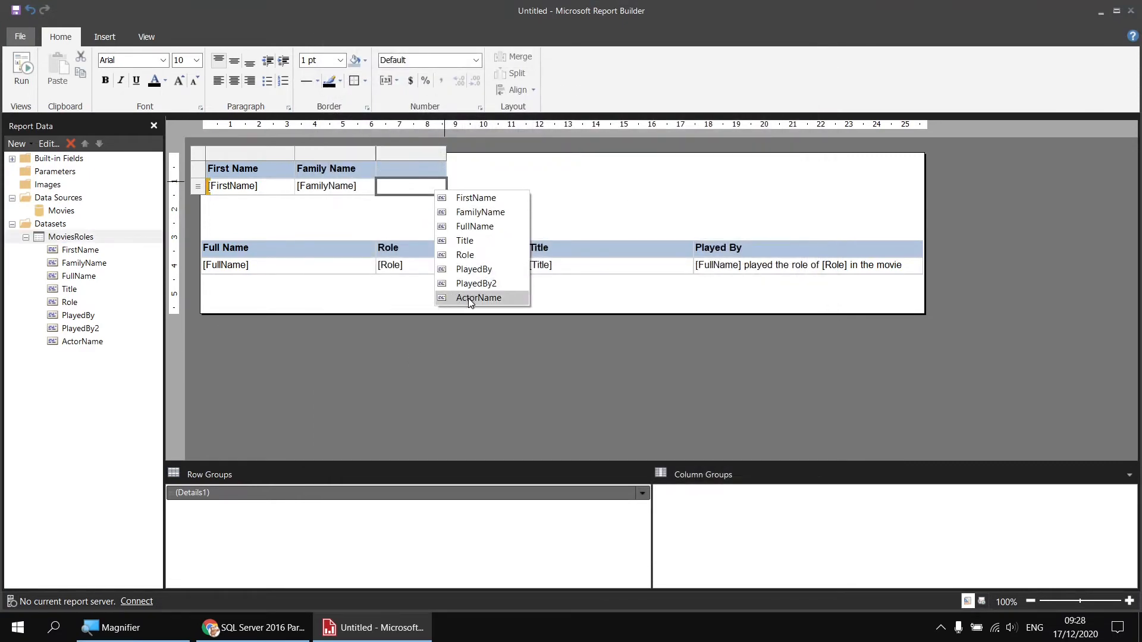
left_click(475, 298)
left_click_drag(448, 153, 511, 154)
Step: Run the report, compare the Actor Name column with the first and family names, and return to the design
left_click(21, 68)
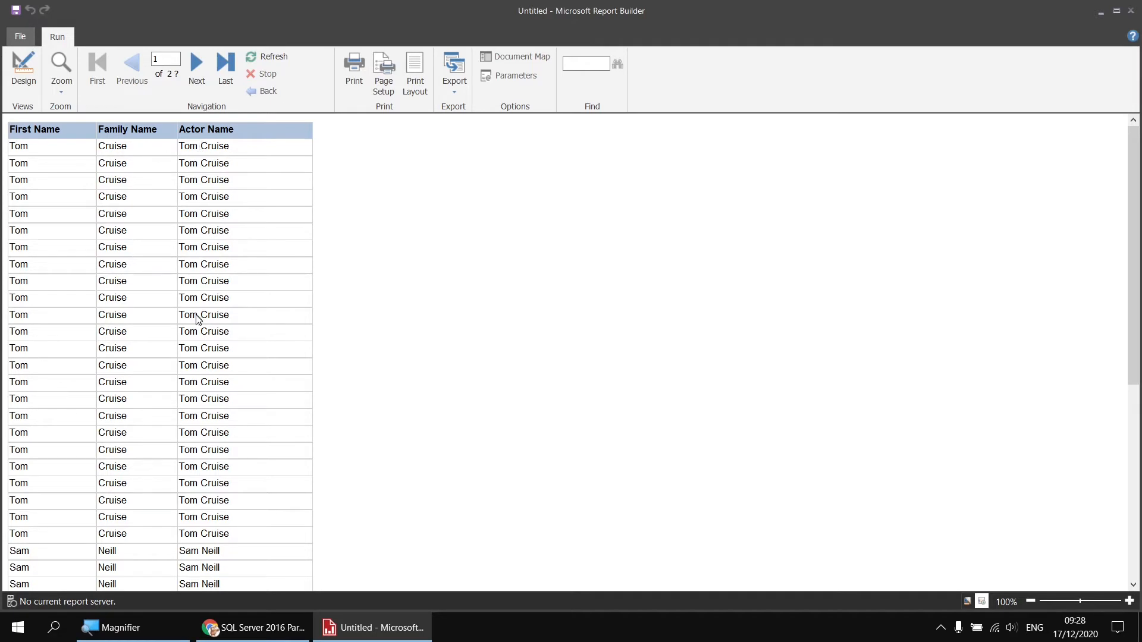
scroll(198, 324, "down", 4)
scroll(198, 333, "down", 5)
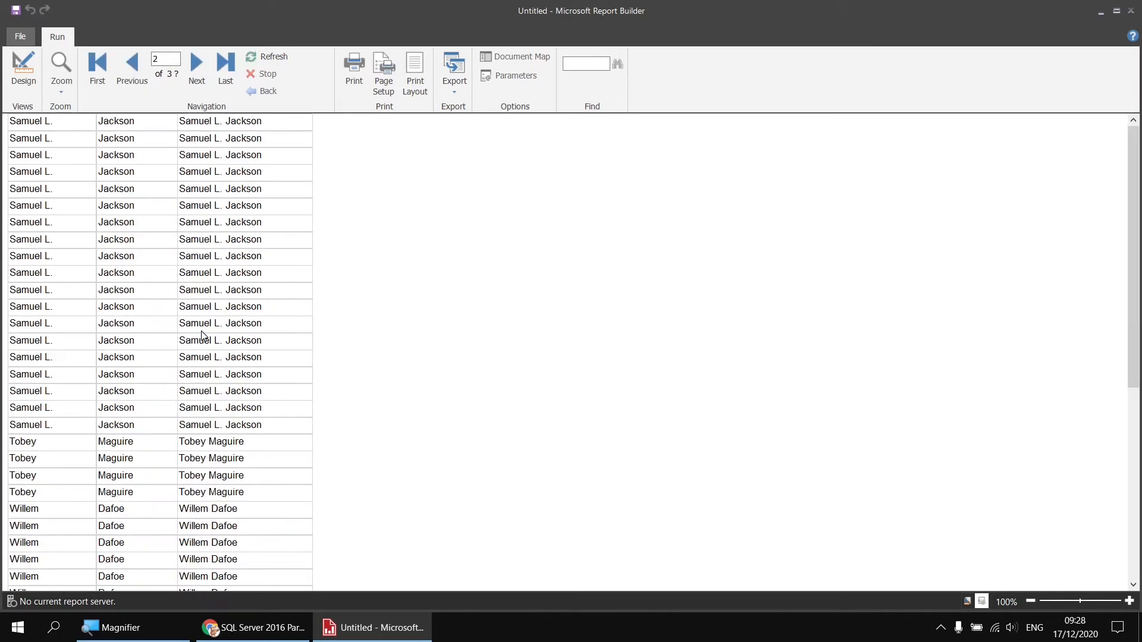
left_click(24, 69)
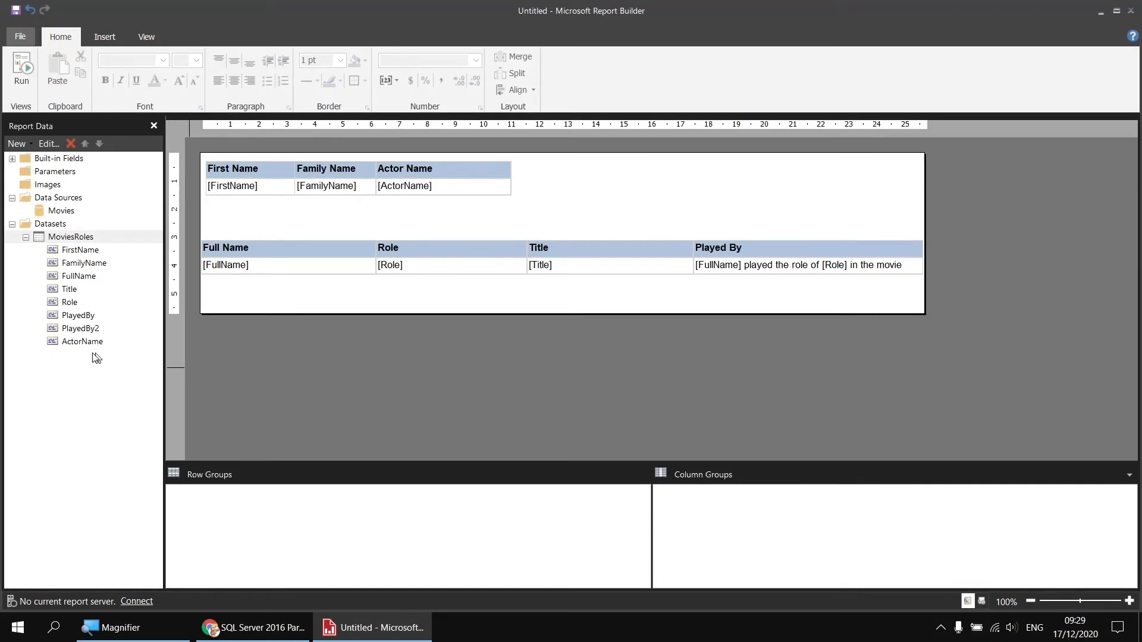
Step: In the MoviesRoles dataset query, start a new column after PlayedBy2 with Actor.FirstName + ' ' +
right_click(89, 239)
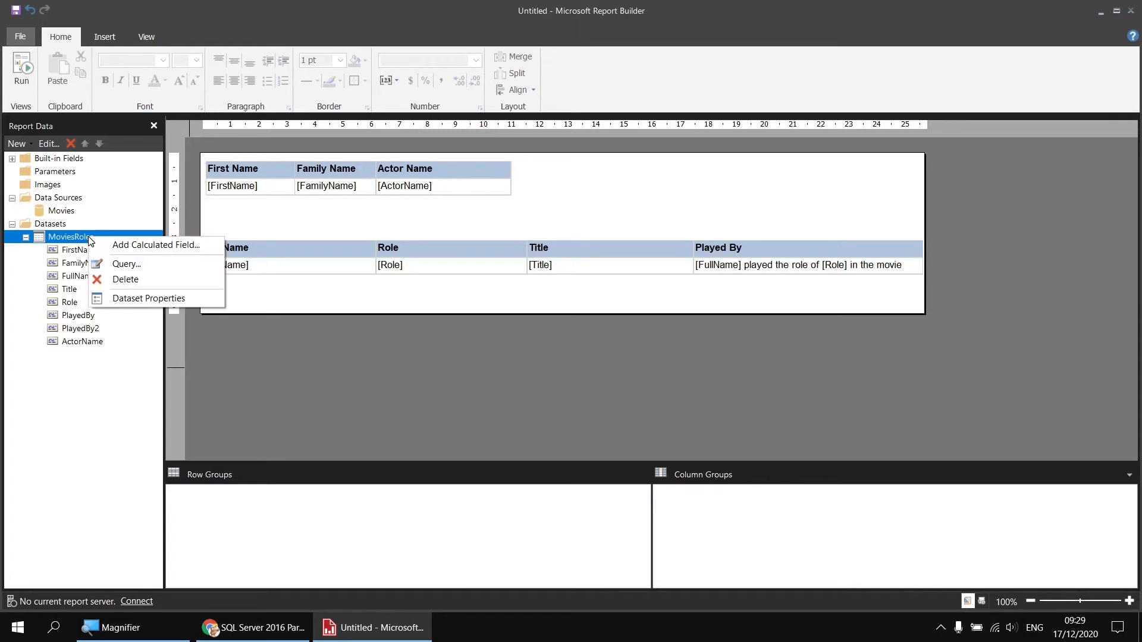
left_click(173, 298)
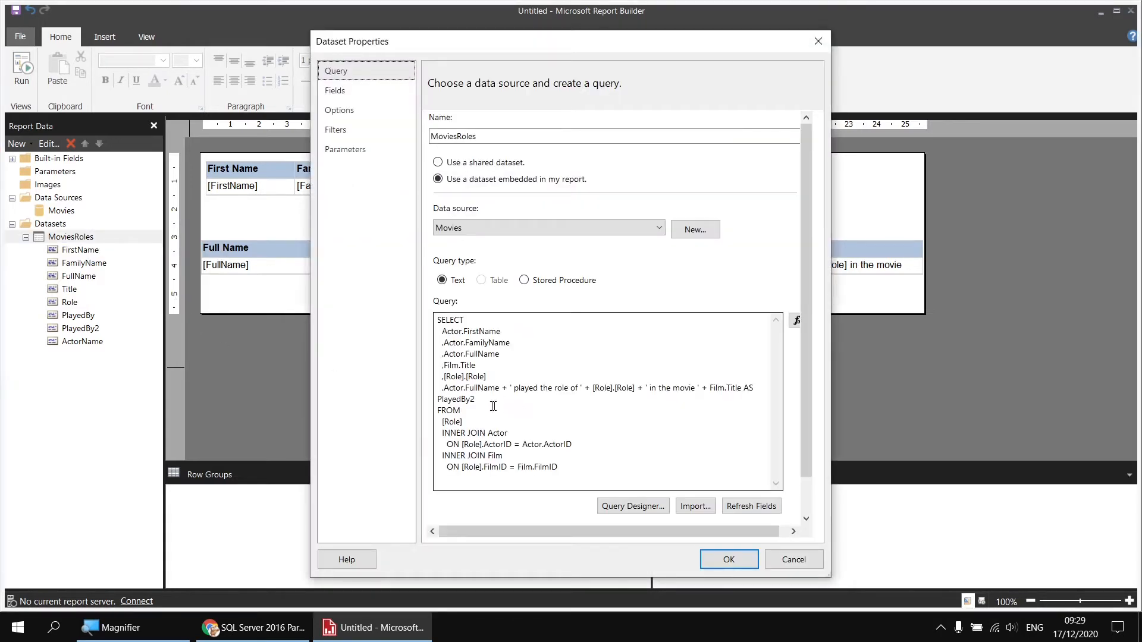
left_click(493, 399)
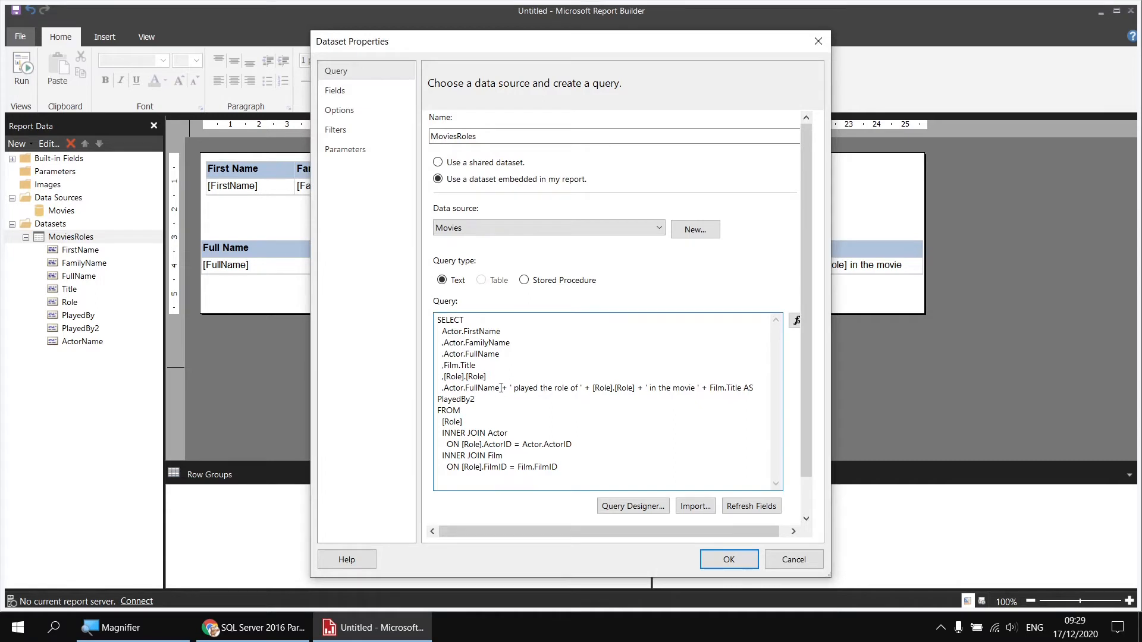
key("Return")
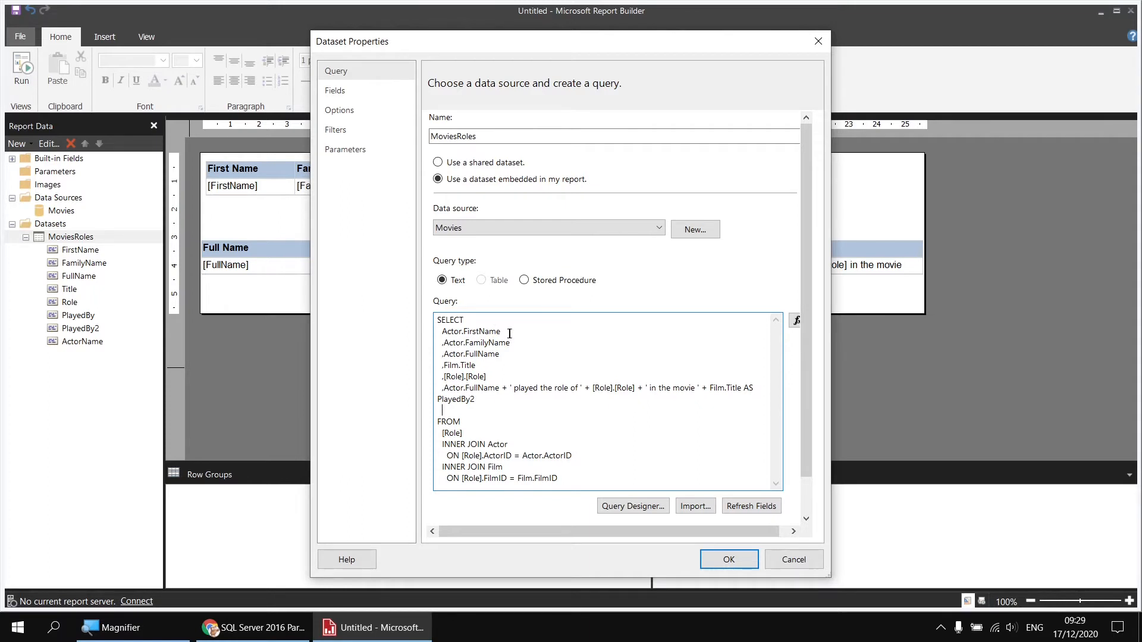
left_click_drag(511, 331, 445, 334)
key("ctrl+c")
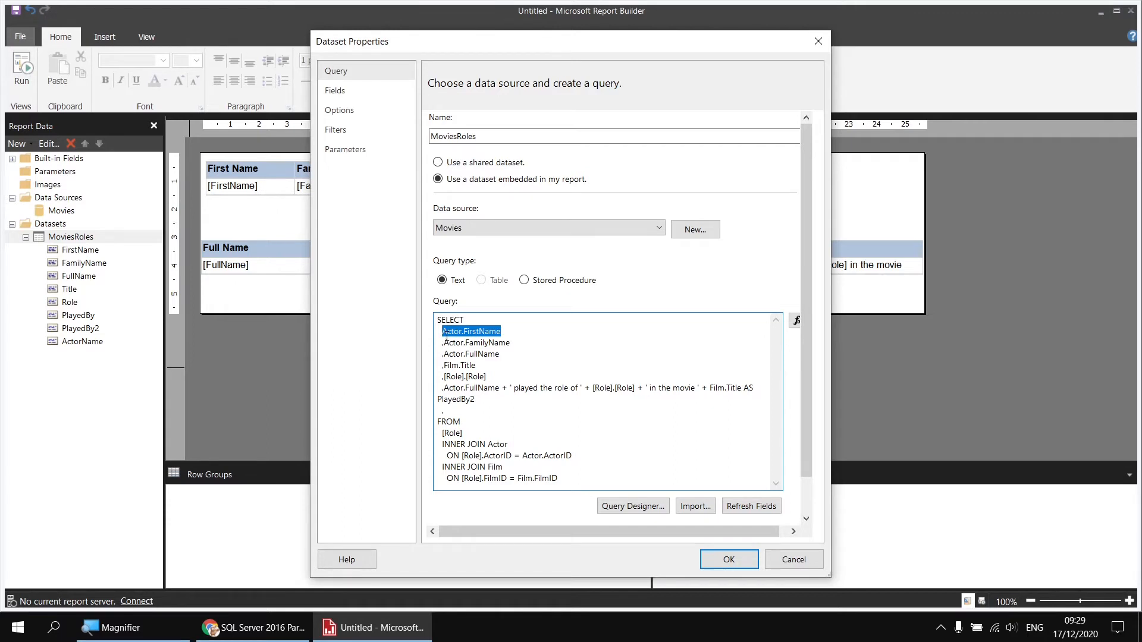
left_click(474, 410)
key("ctrl+v")
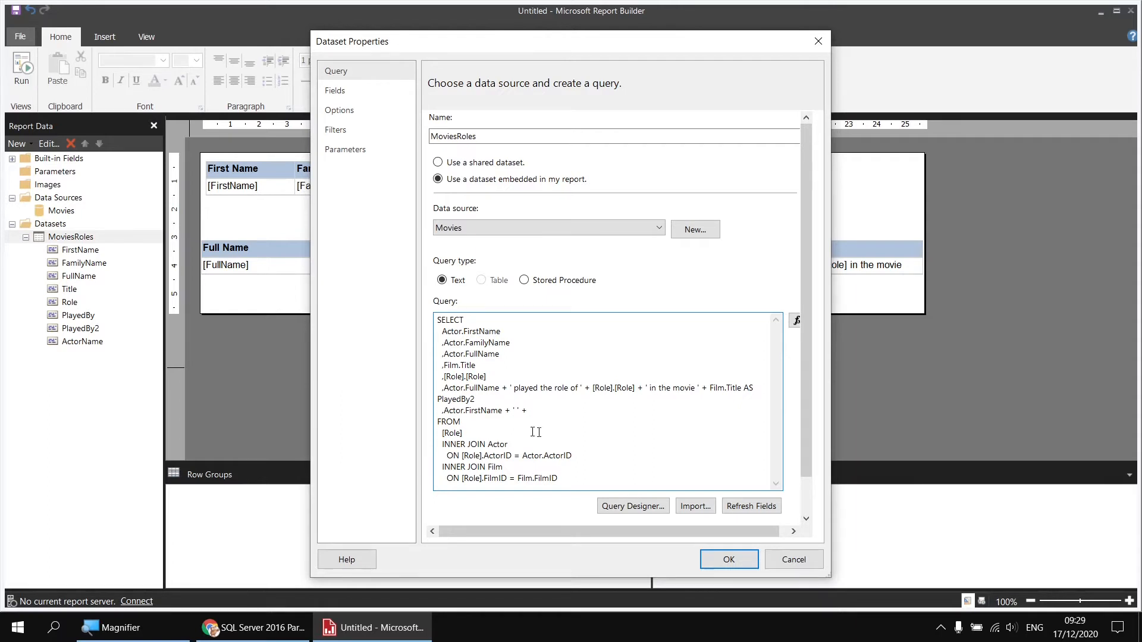
Step: Complete the new query column with Actor.FamilyName AS ActorName2 and save the dataset
left_click_drag(509, 343, 445, 347)
key("ctrl+c")
left_click(556, 412)
key("ctrl+v")
type("ctorName2")
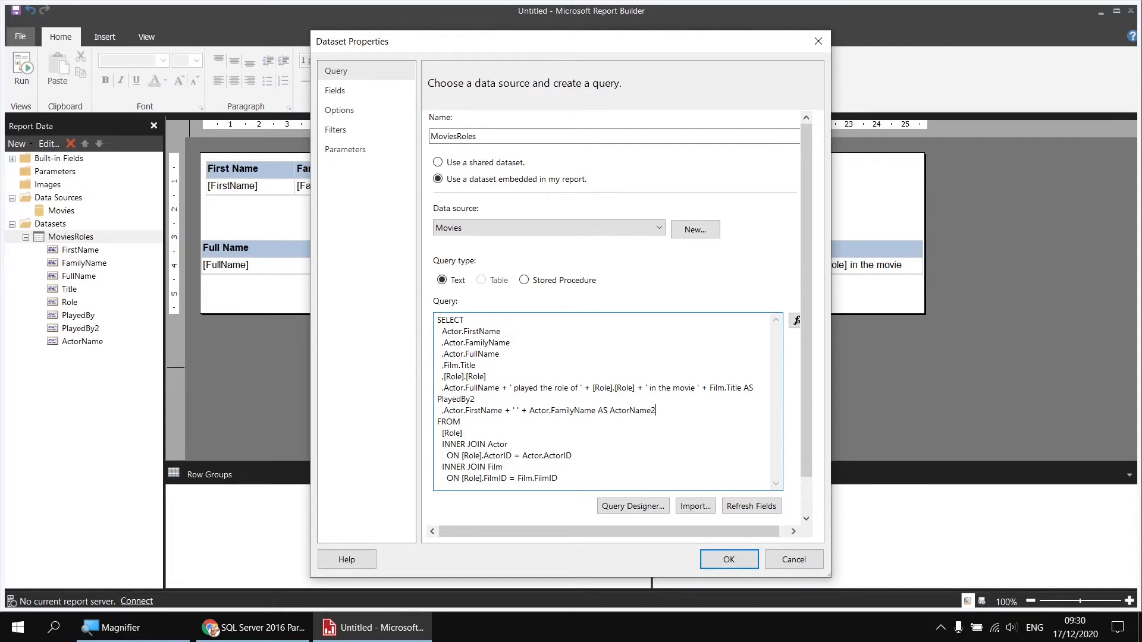
left_click(728, 560)
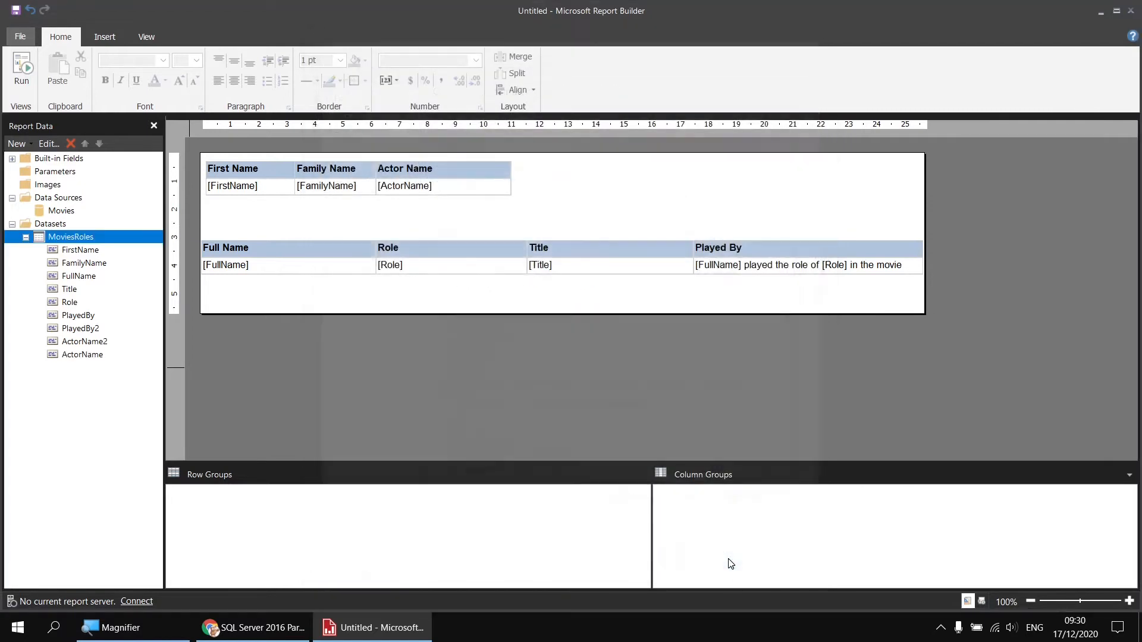
Step: Add ActorName2 as a widened fourth column of the upper table, and run the report to compare both actor name columns
left_click_drag(70, 338, 470, 191)
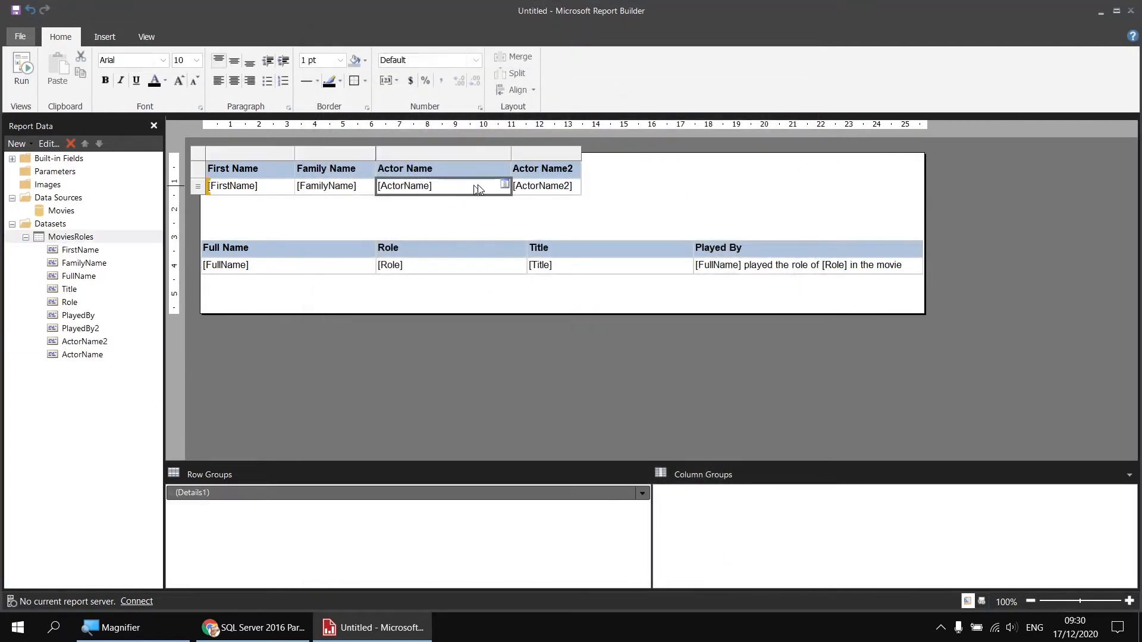
left_click_drag(581, 157, 643, 151)
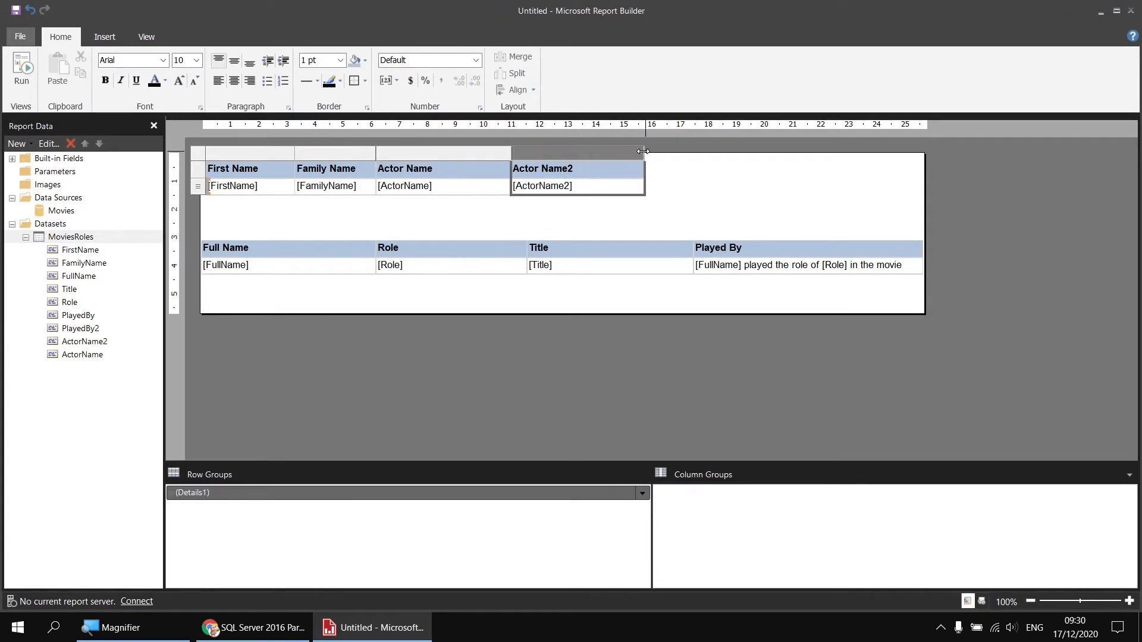
left_click(22, 67)
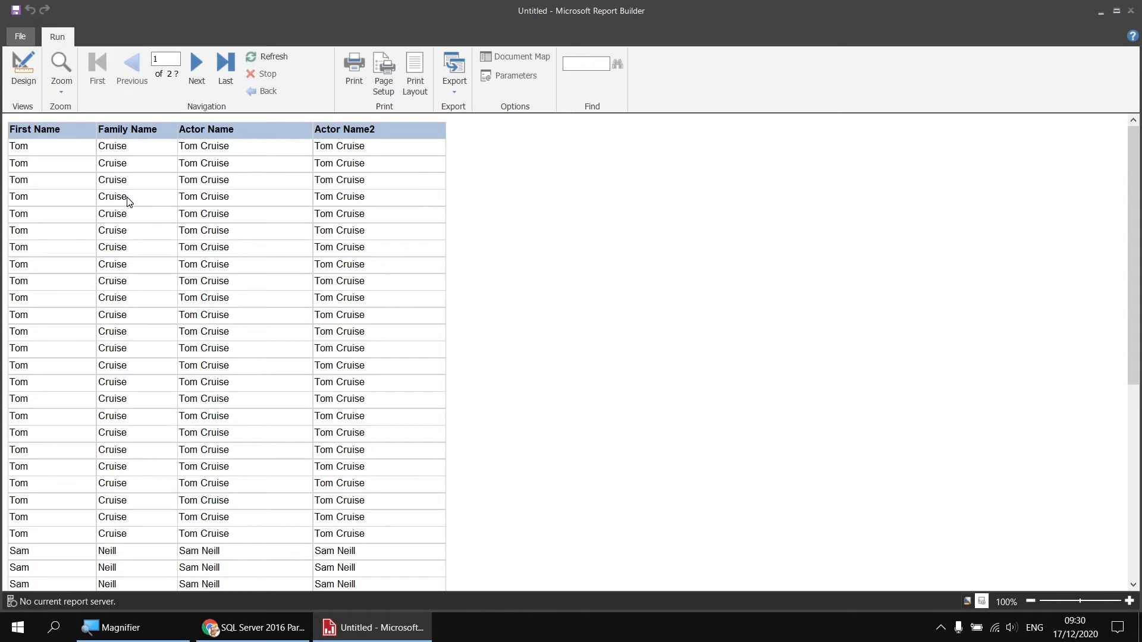
left_click(23, 69)
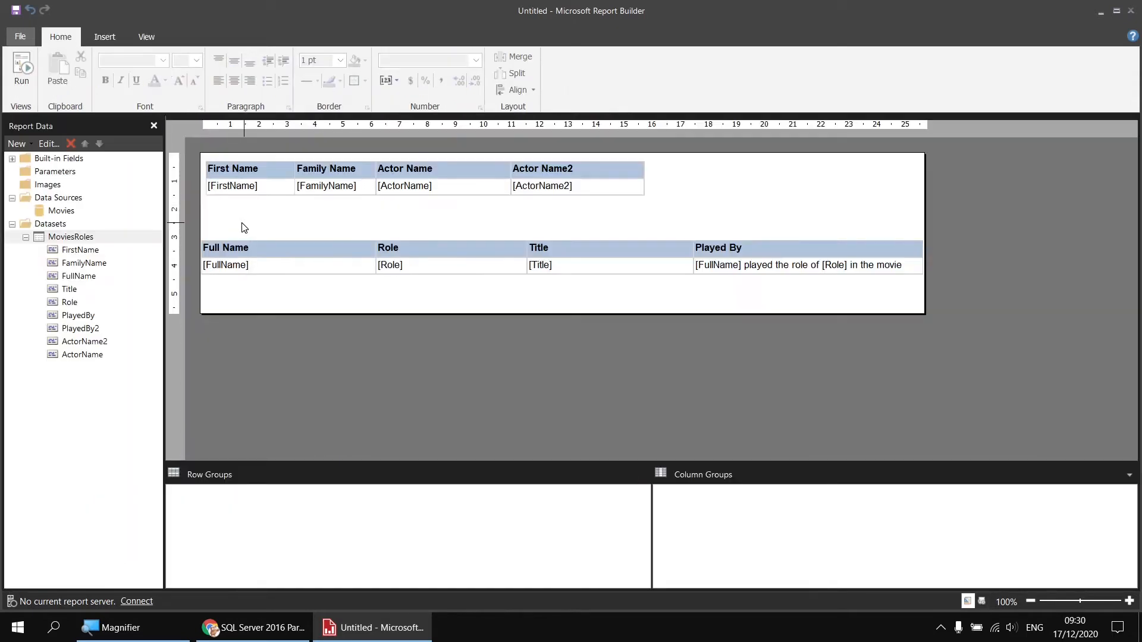
Step: Sort the upper table by FamilyName from A to Z, and run the report to compare both actor name columns
left_click(264, 170)
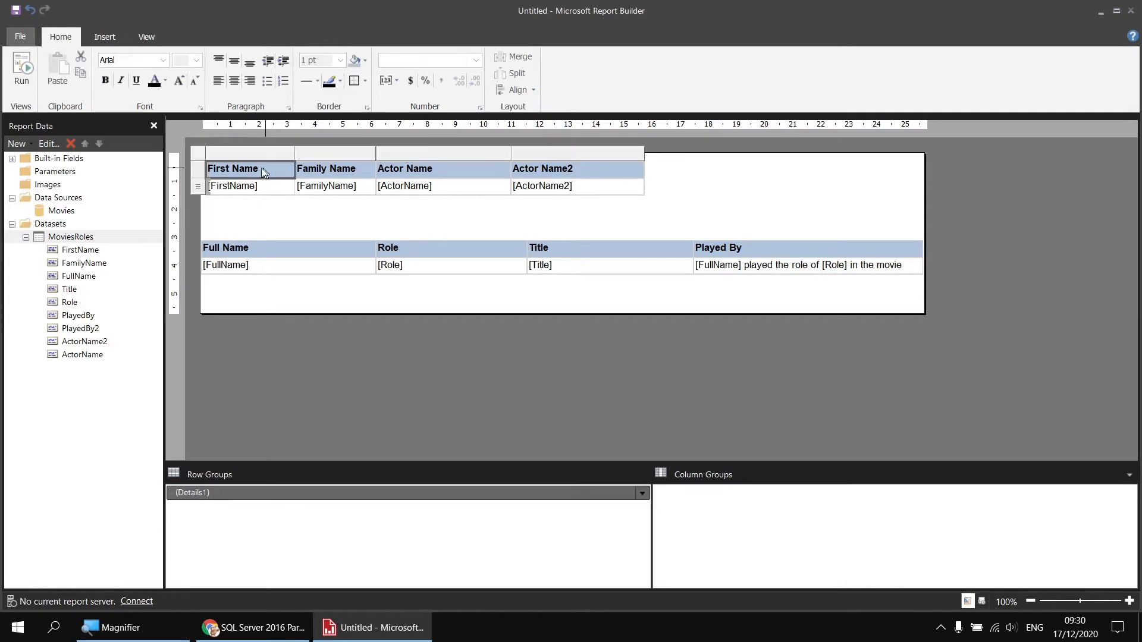
left_click(274, 184)
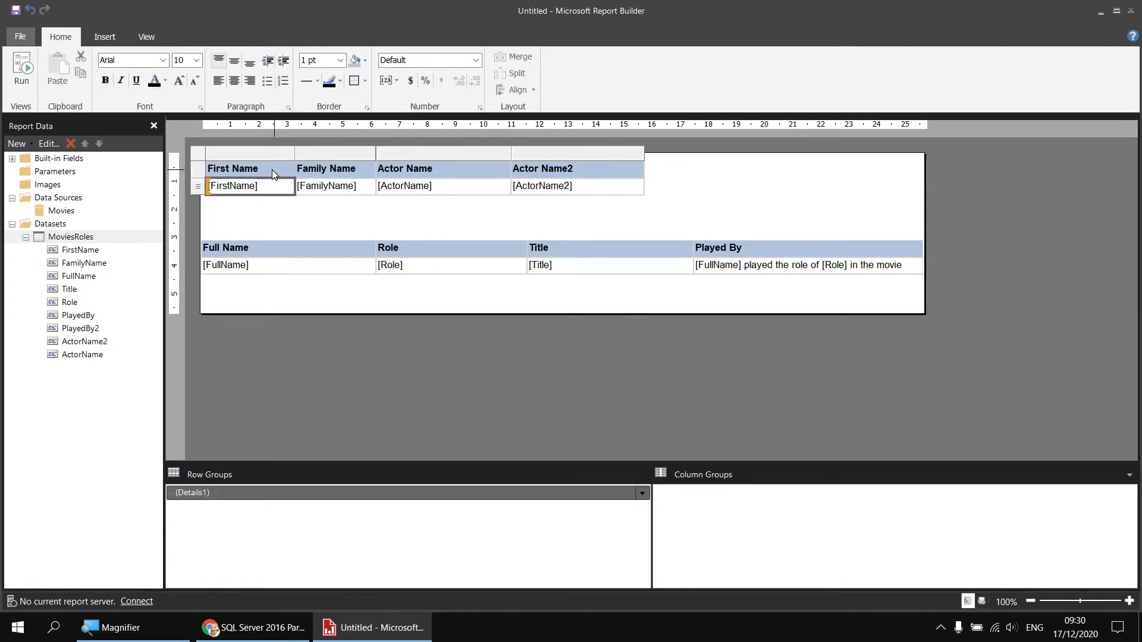
left_click(273, 169)
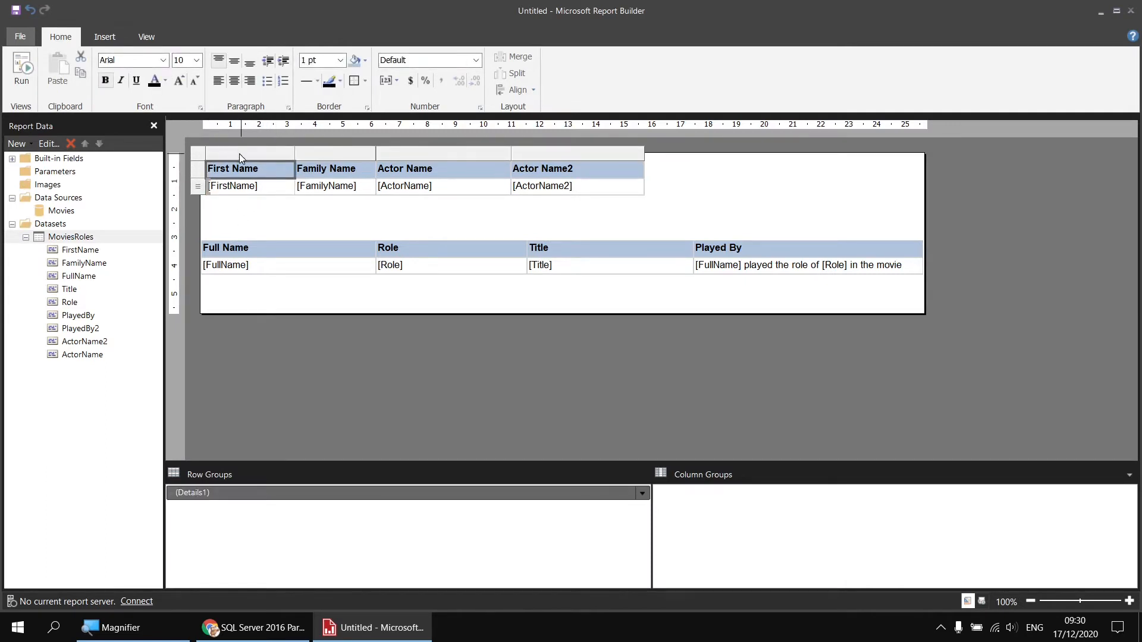
right_click(198, 157)
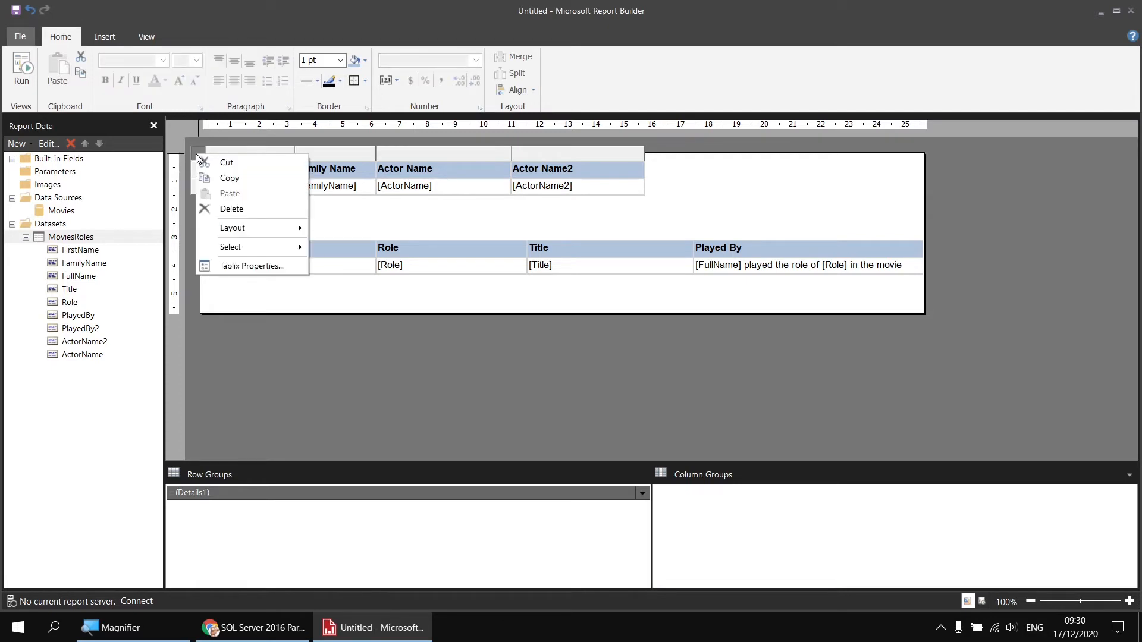
left_click(271, 267)
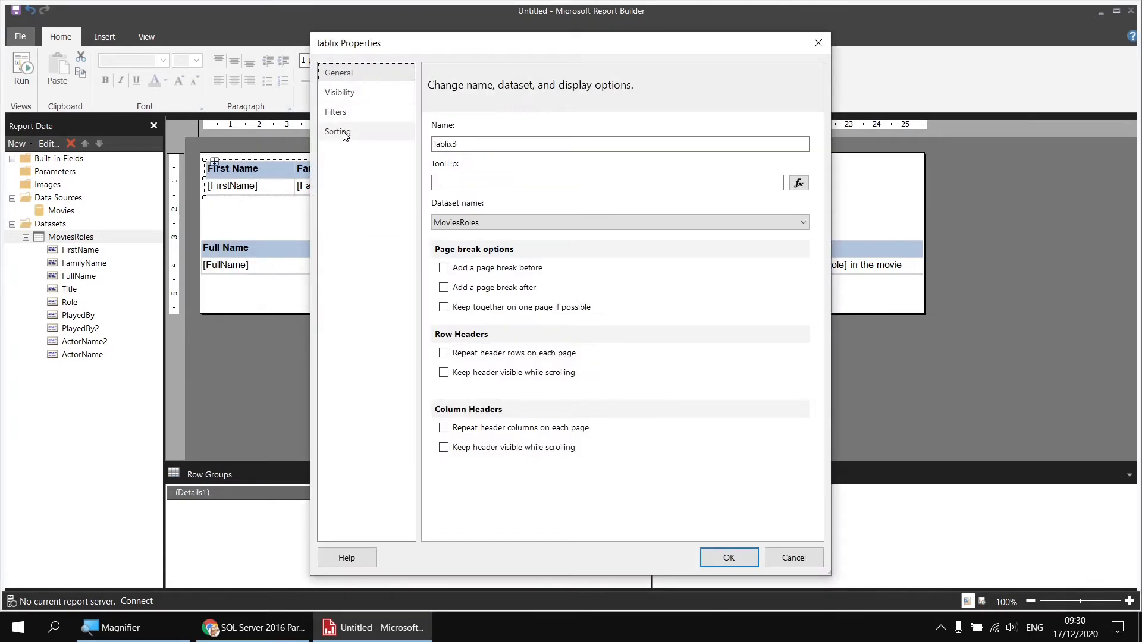
left_click(343, 134)
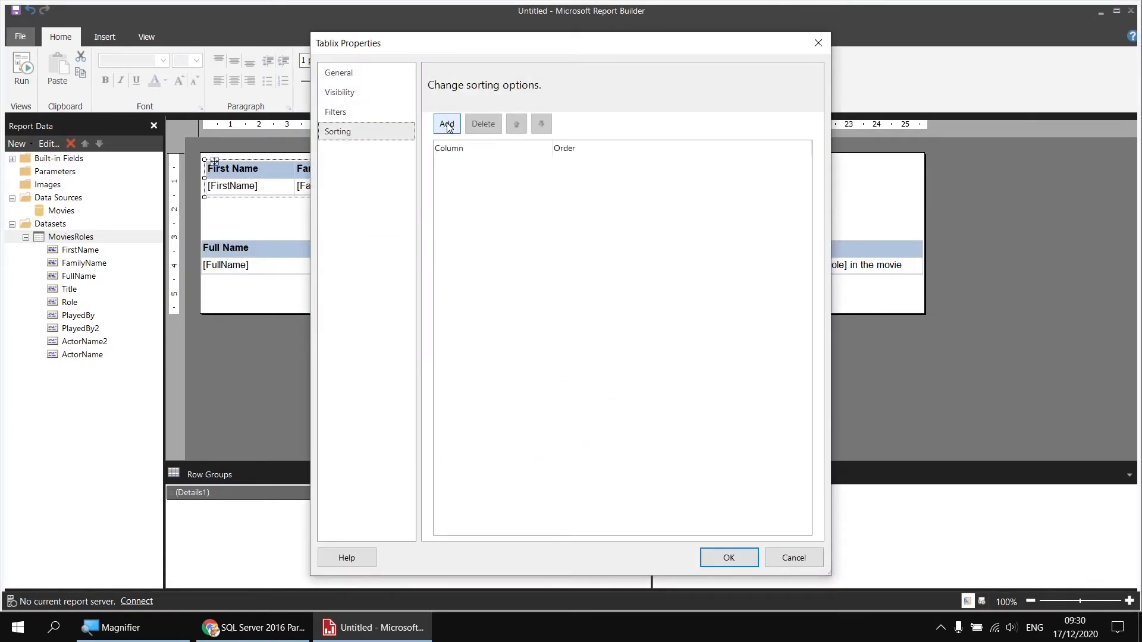
left_click(448, 126)
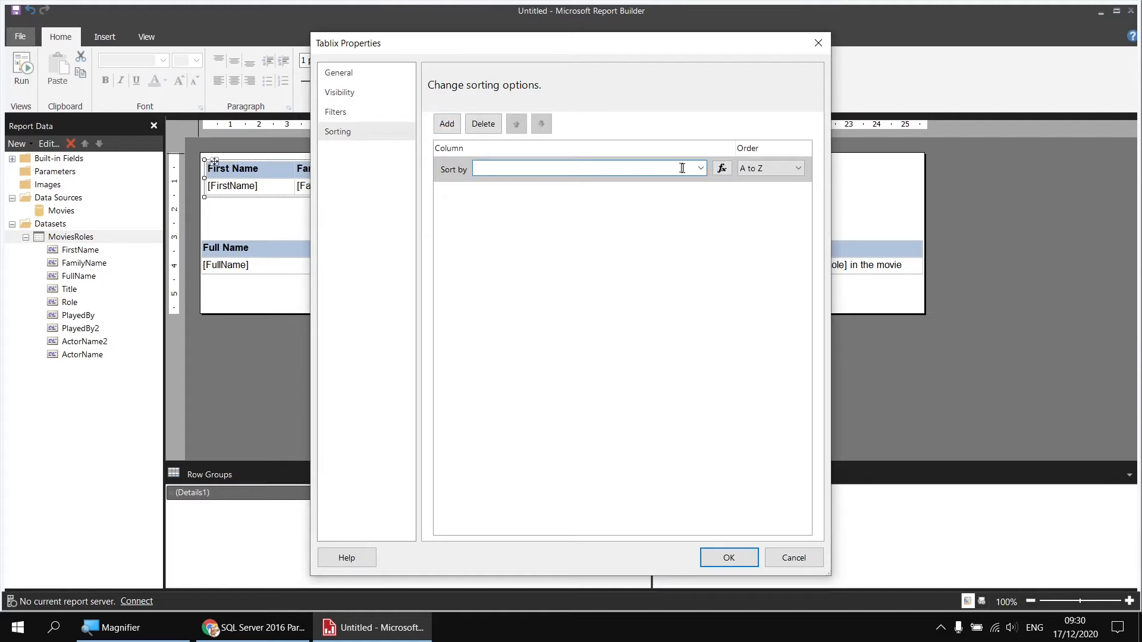
left_click(701, 169)
left_click(547, 194)
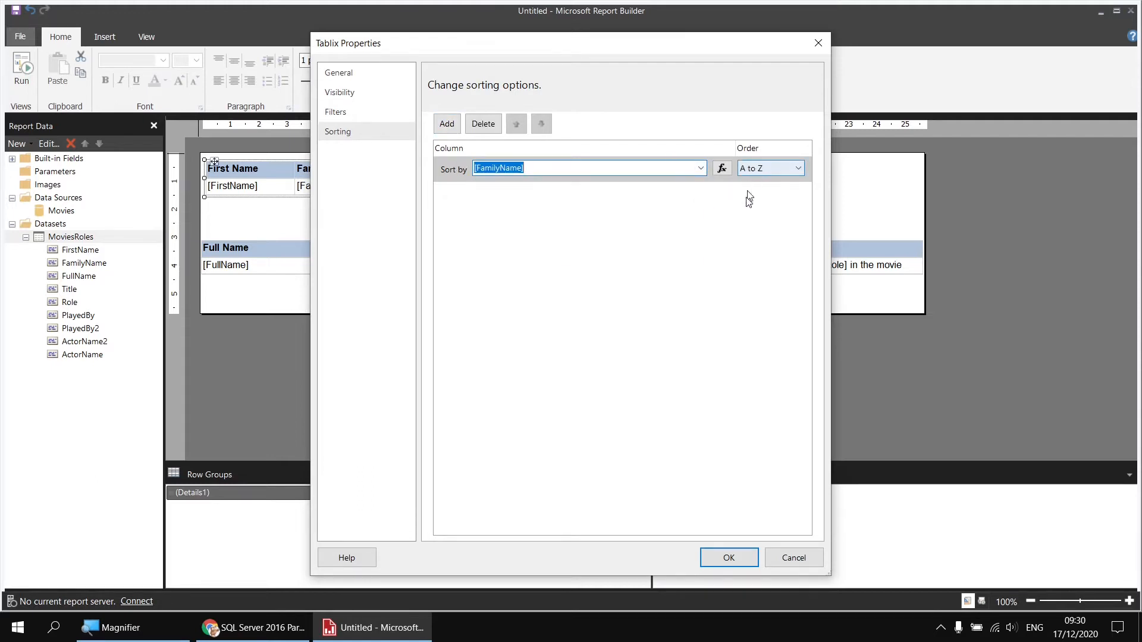
left_click(727, 558)
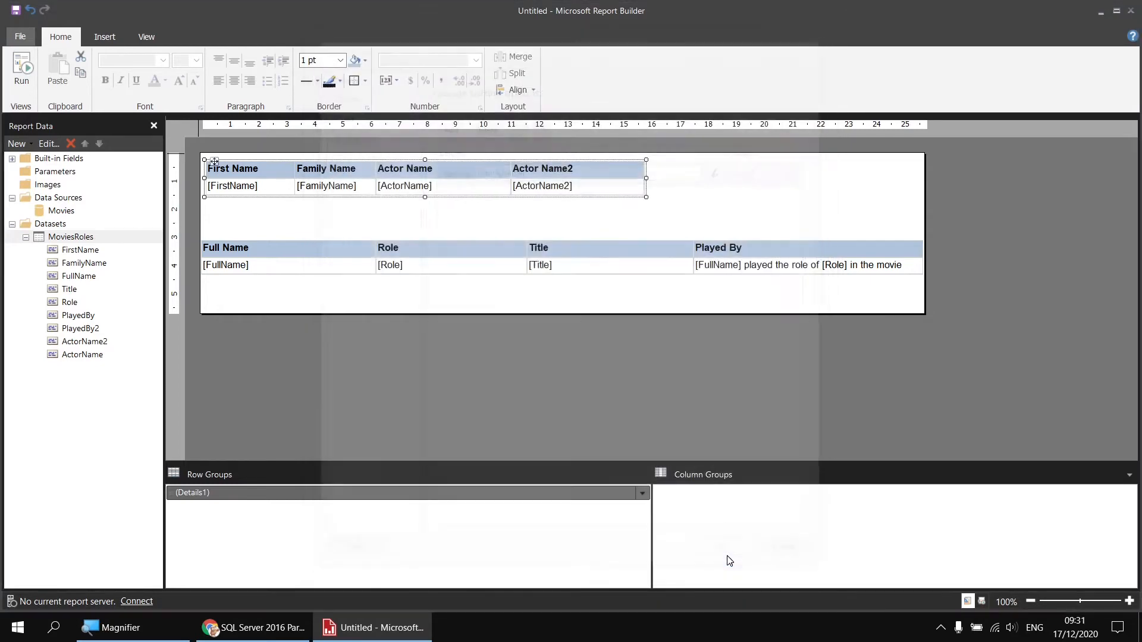
left_click(22, 75)
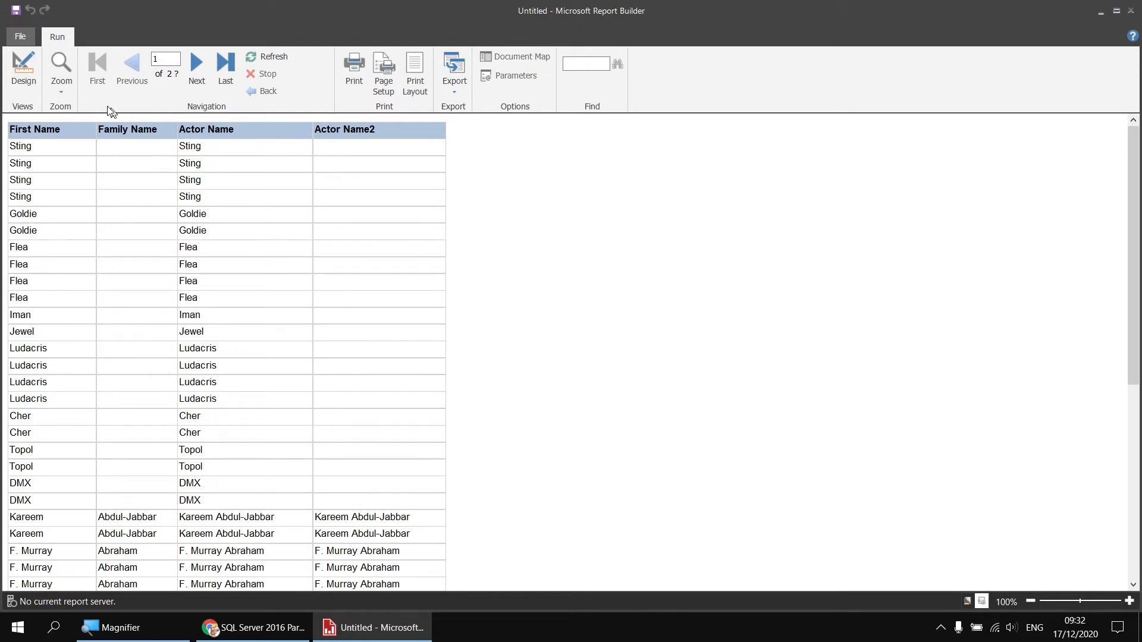
left_click(23, 71)
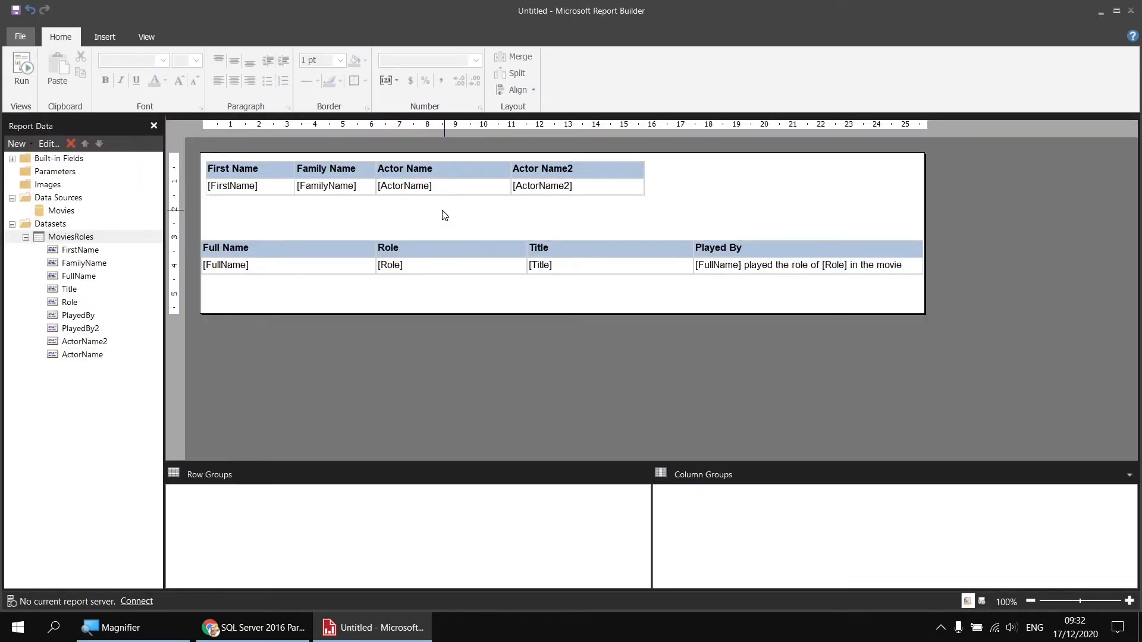
Step: Open the ActorName calculated field's expression and insert the IIf function directly after the equals sign
right_click(97, 356)
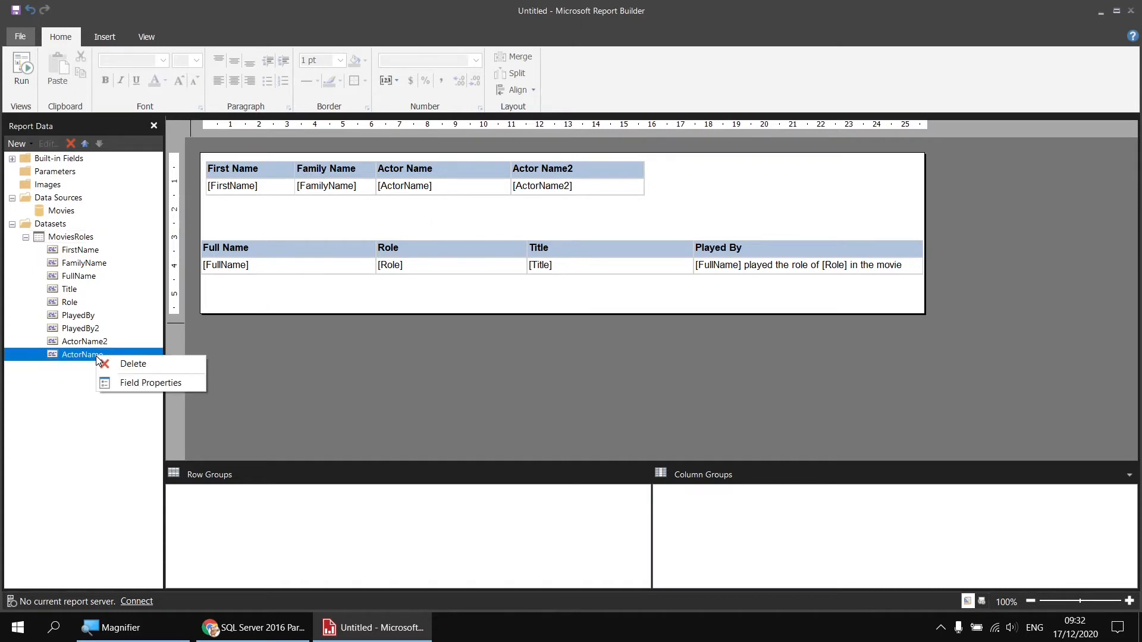
left_click(136, 385)
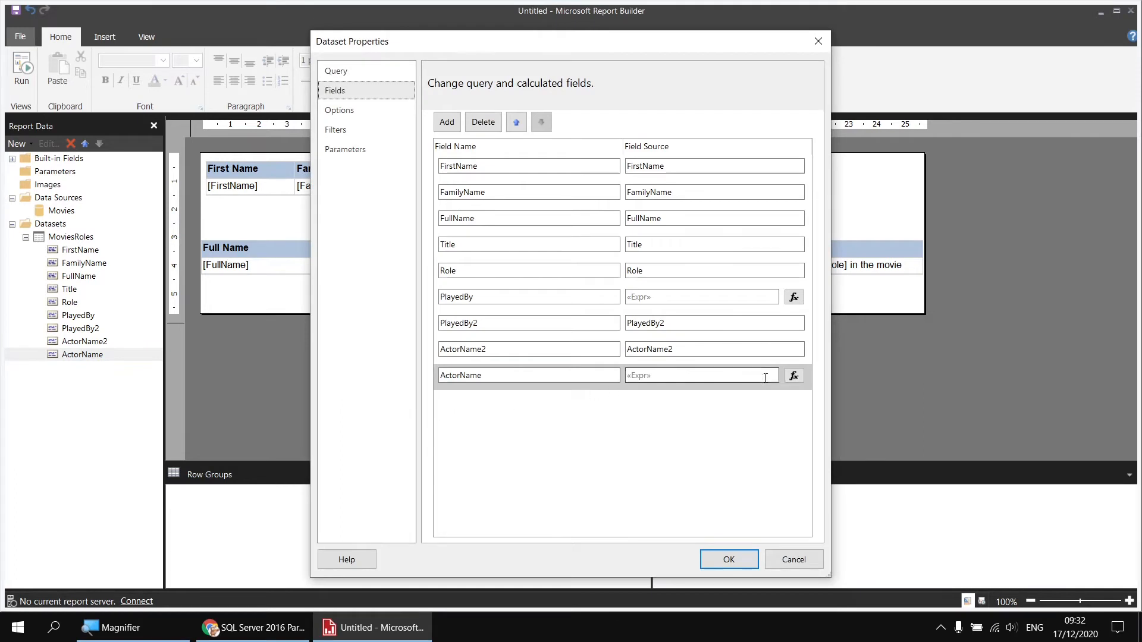
left_click(794, 377)
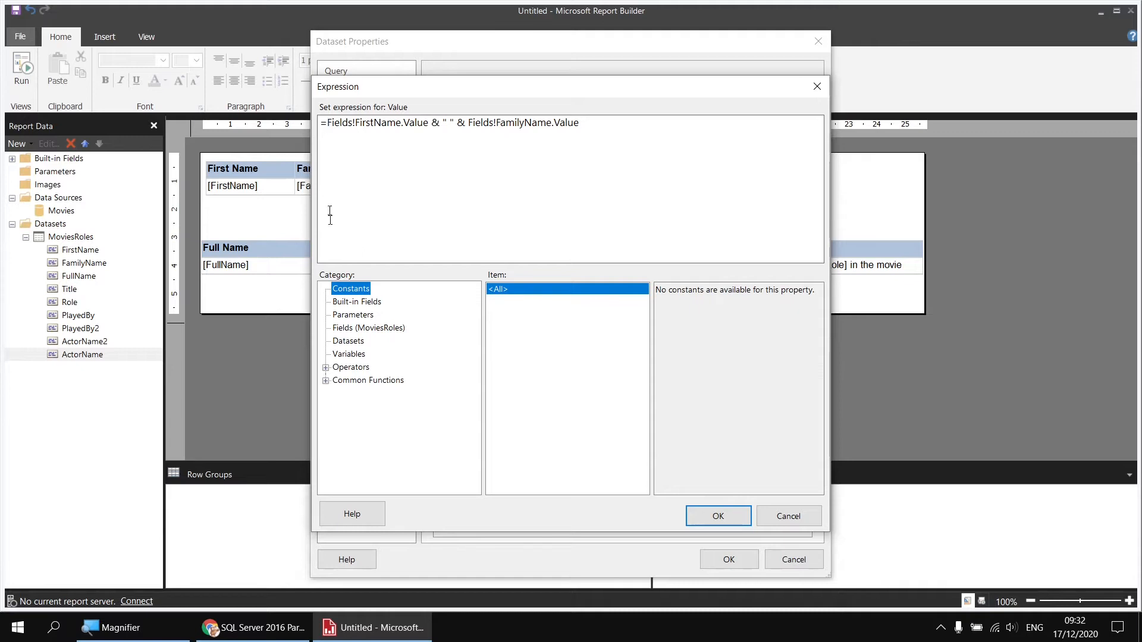
left_click(326, 380)
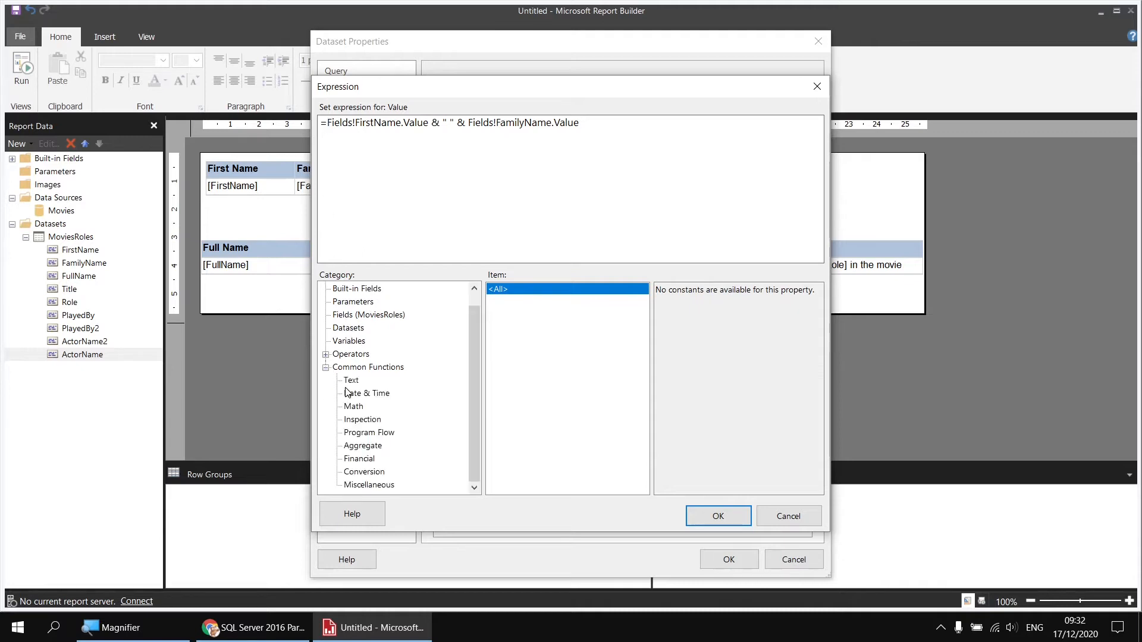
left_click(363, 434)
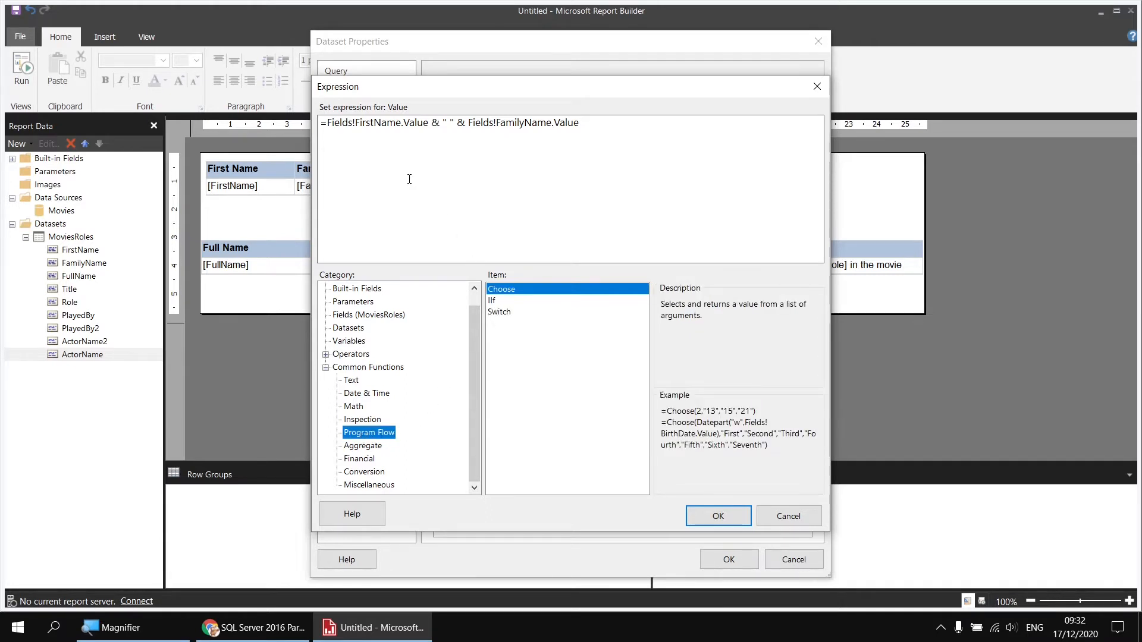
left_click(326, 123)
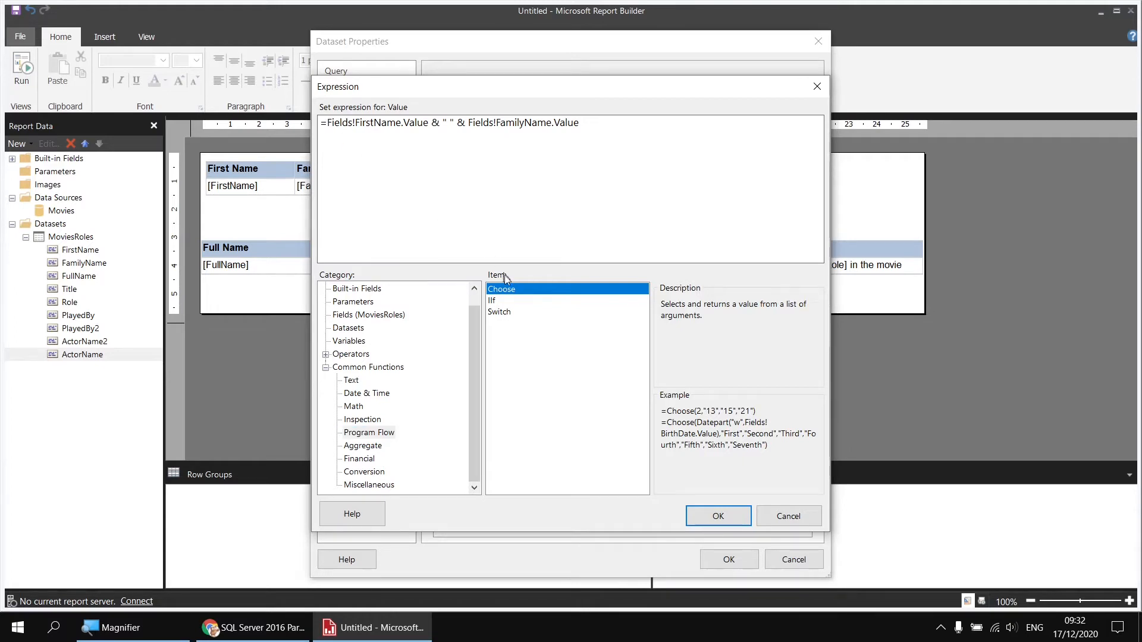
left_click(495, 304)
double_click(494, 302)
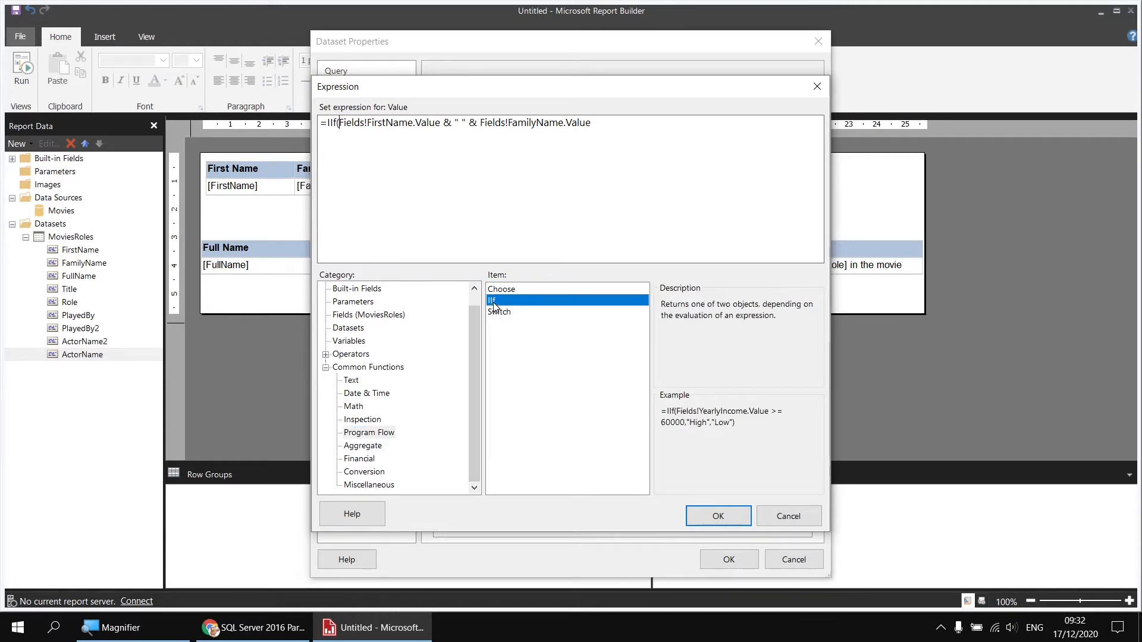
Step: Add IsNothing(Fields!FamilyName.Value) as the IIf condition, followed by a comma
left_click(370, 421)
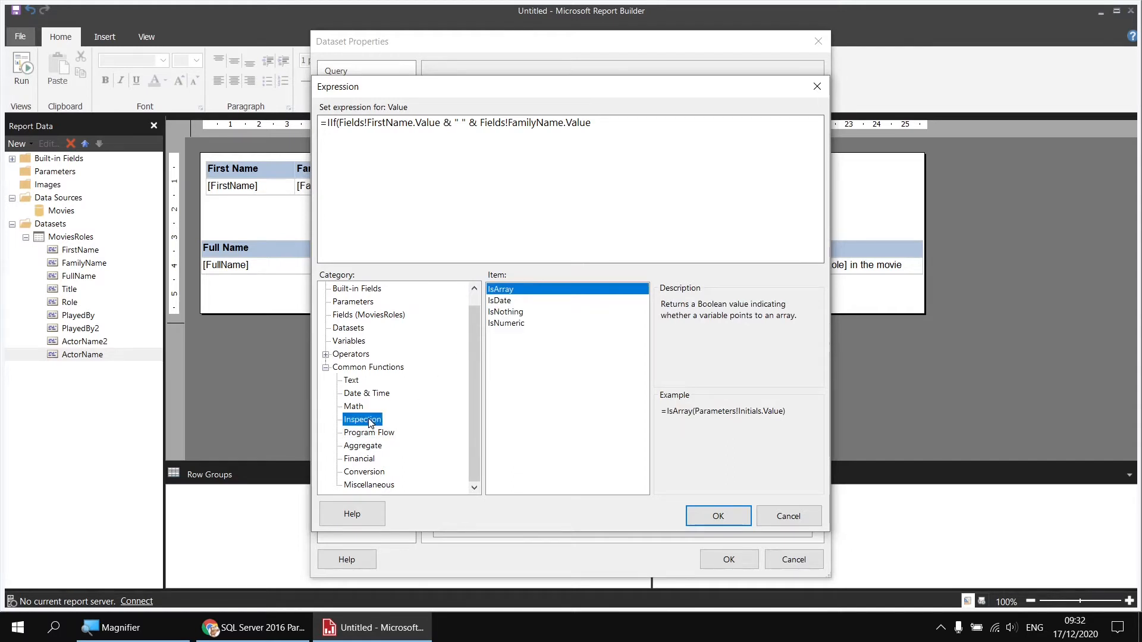
left_click(508, 313)
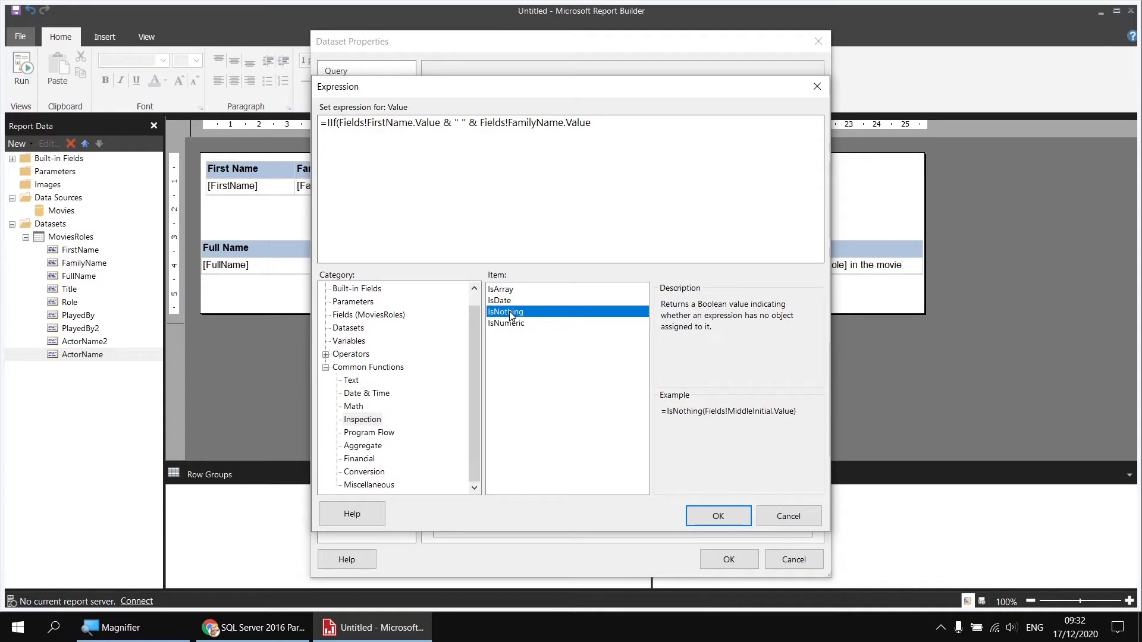
double_click(510, 313)
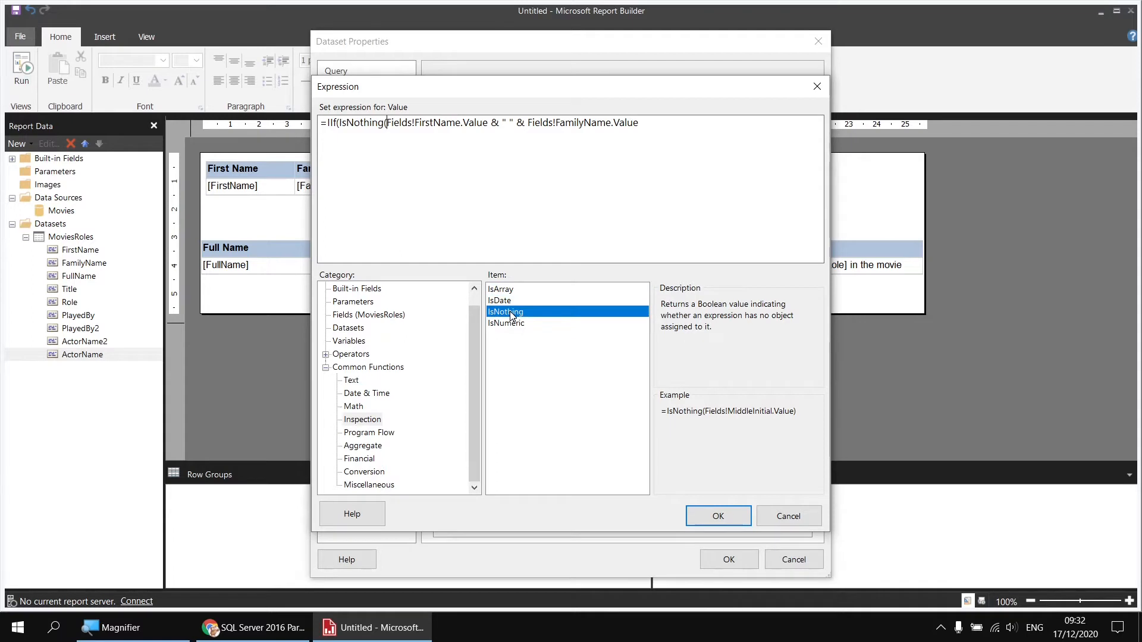
left_click(348, 315)
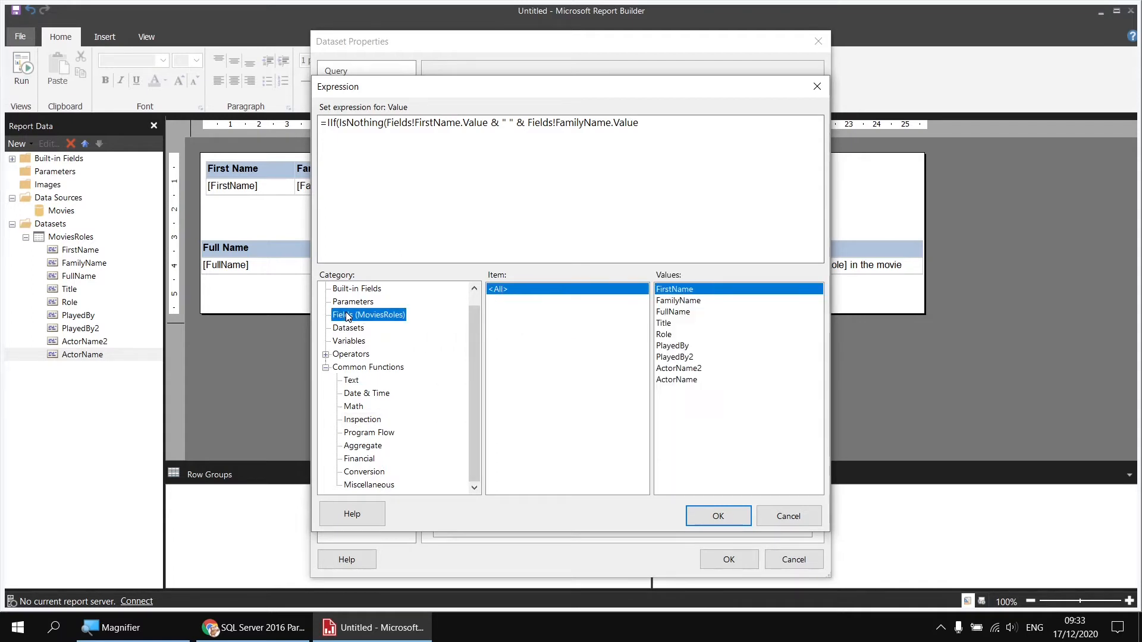
double_click(674, 302)
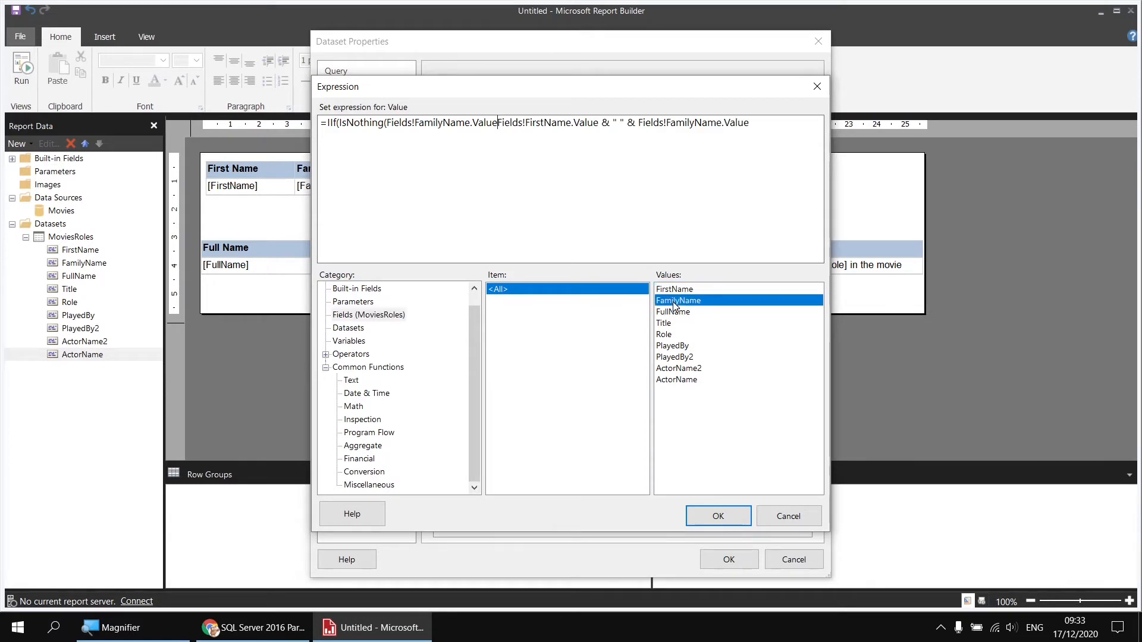
type(")")
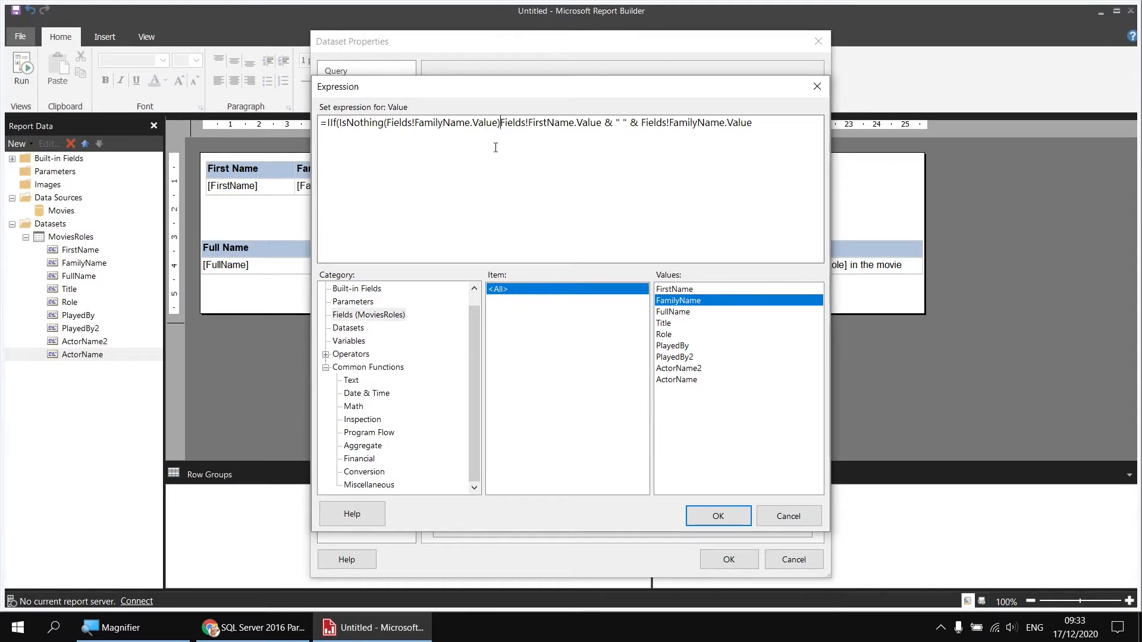
type(",")
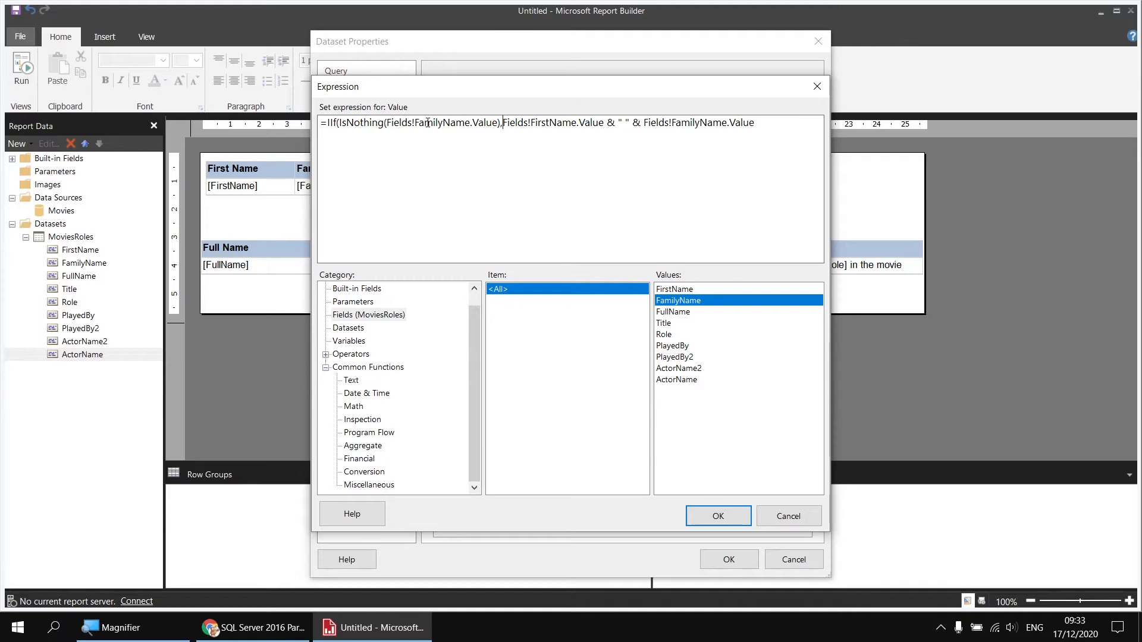
Step: Insert Fields!FirstName.Value and a comma as the true result, and close IIf after the existing full-name concatenation
double_click(674, 290)
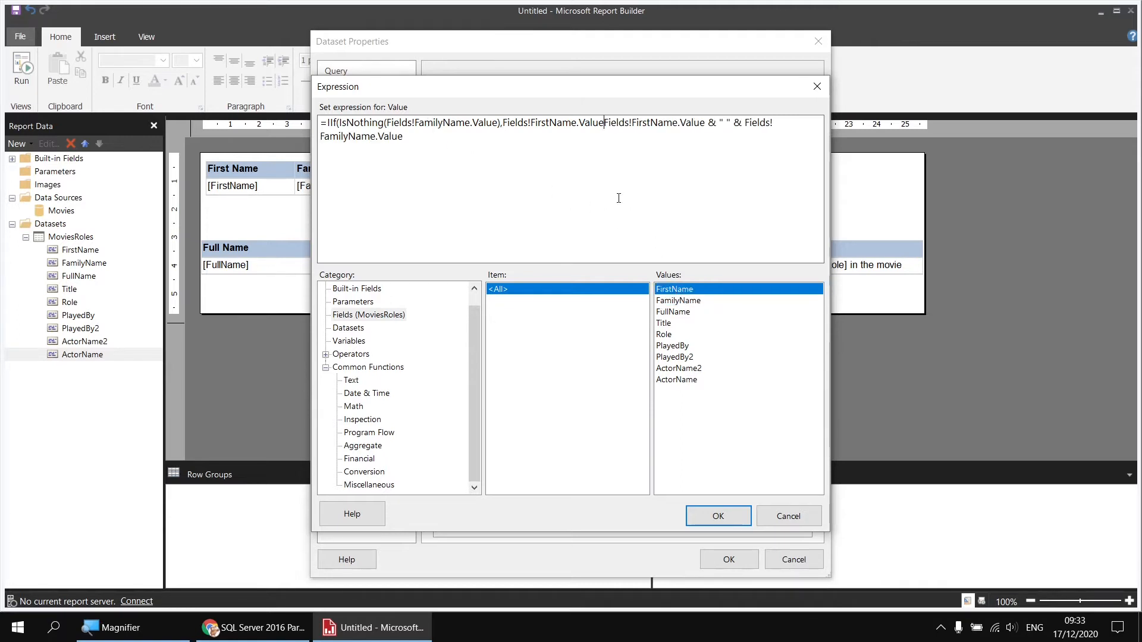
type(",")
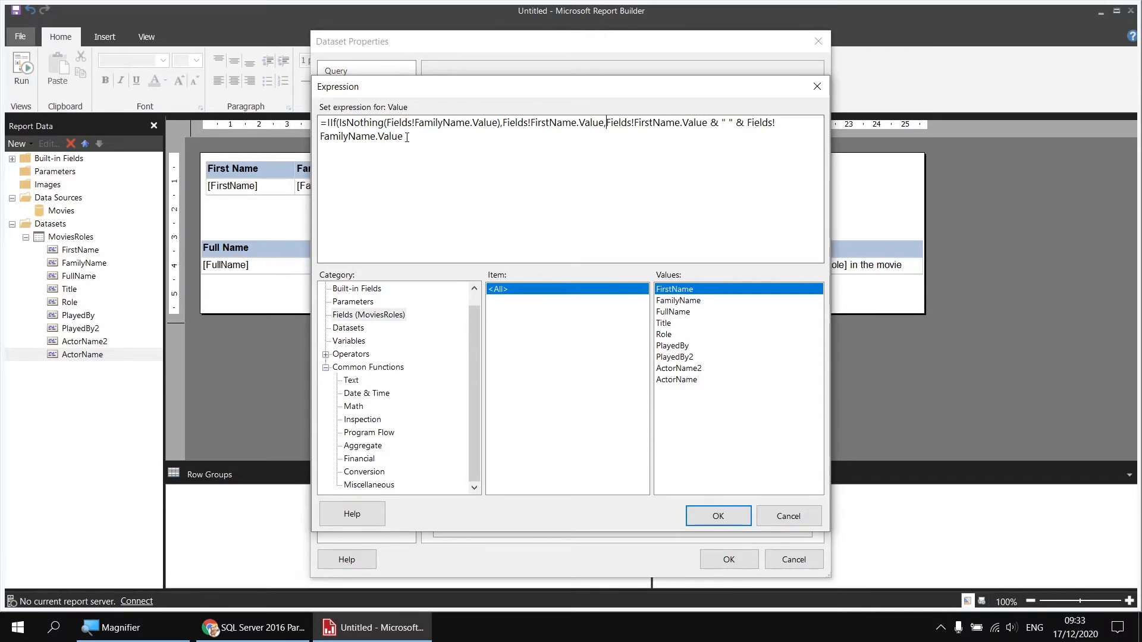
type(")")
Step: Split the IIf expression so that the condition, true result and false result each sit on their own line
left_click(339, 125)
key("Return")
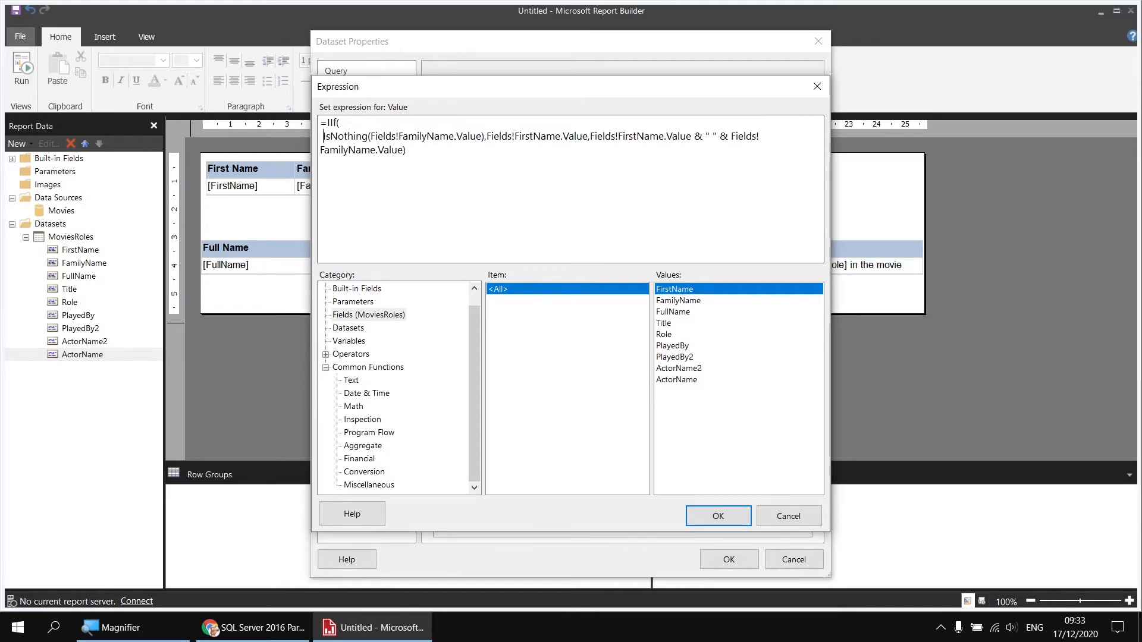
left_click(492, 138)
key("Return")
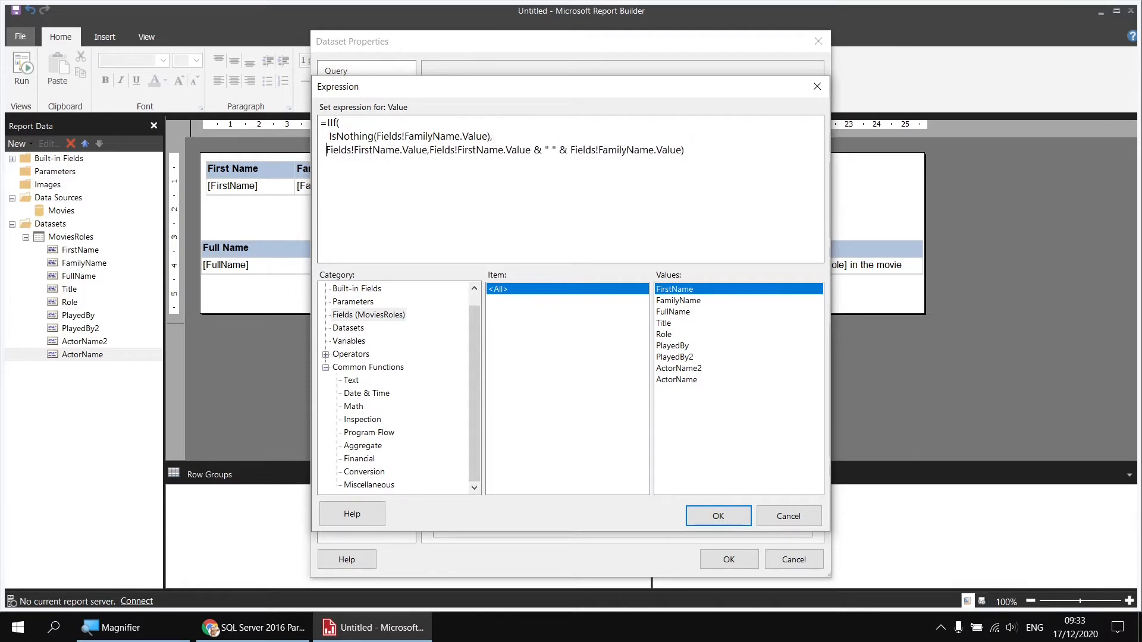
key("Right")
key("Right")
key("Right")
key("Right")
key("Right")
key("Right")
key("Right")
key("Right")
key("Right")
key("Right")
key("Right")
key("Right")
key("Right")
key("Right")
key("Right")
key("Right")
key("Right")
key("Right")
key("Right")
key("Right")
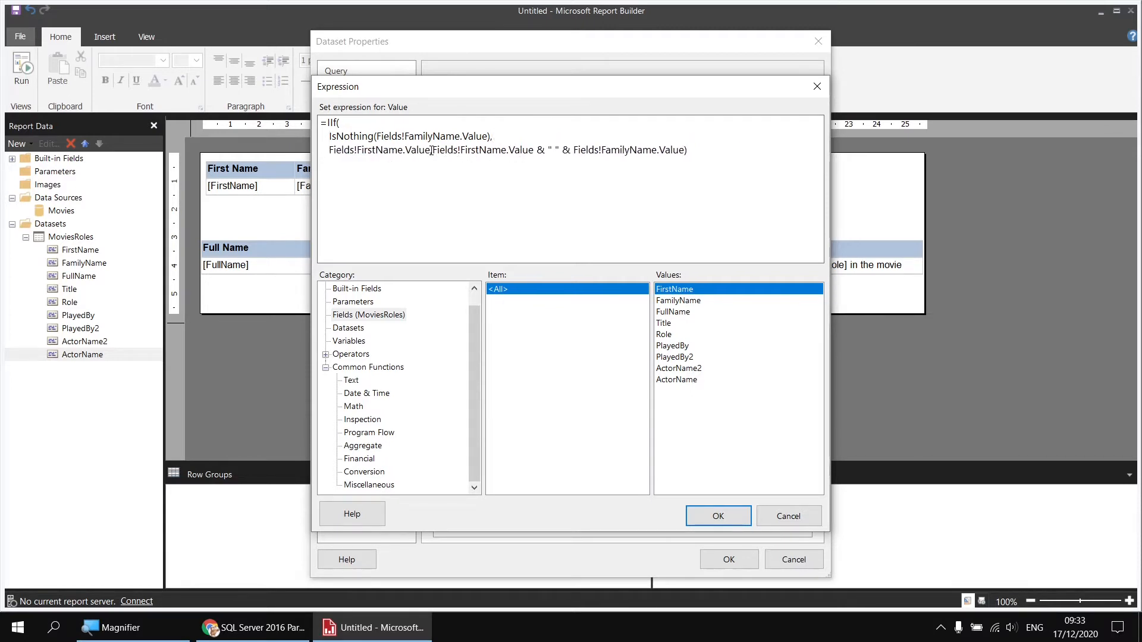
key("Return")
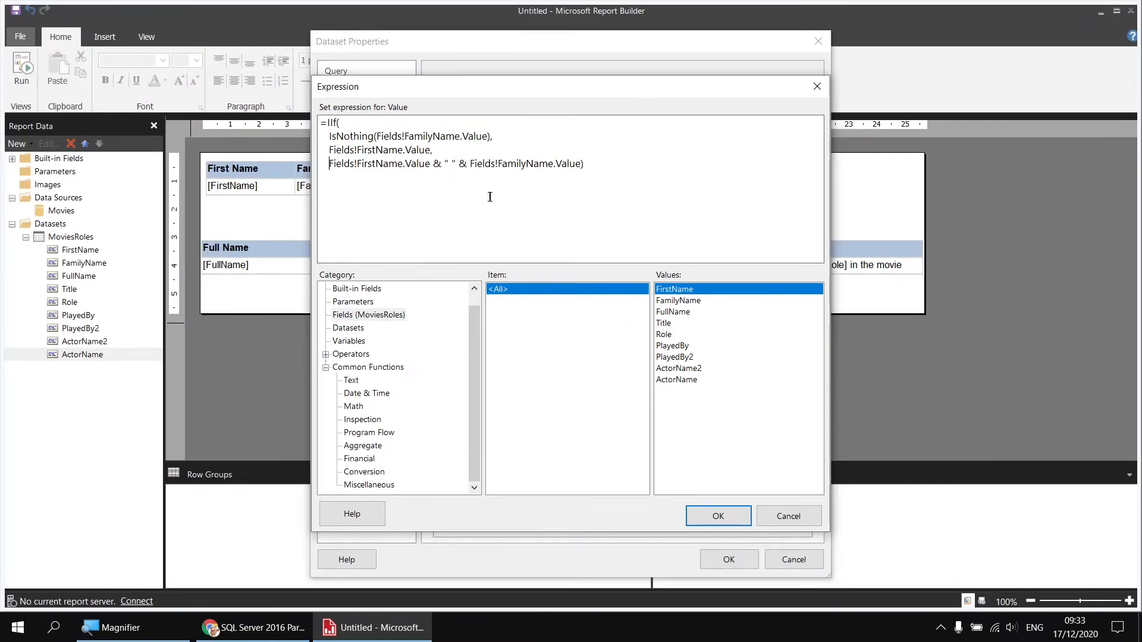
Step: Save the ActorName expression and the dataset, run the report to check the actor names, and return to the design
left_click(716, 513)
left_click(729, 558)
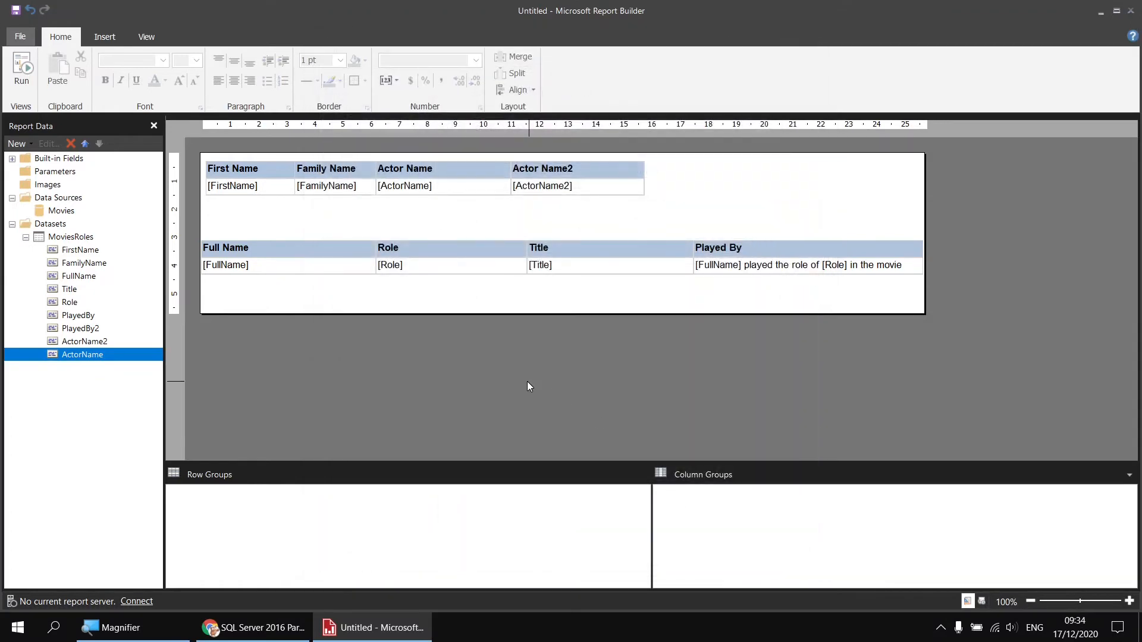
left_click(22, 68)
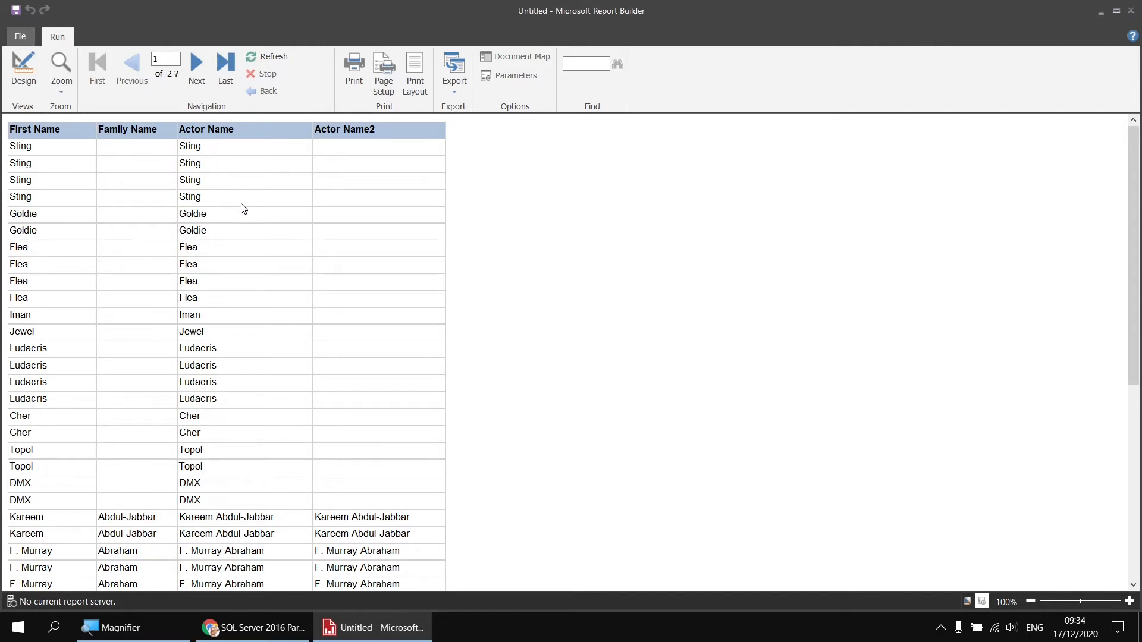
left_click(23, 74)
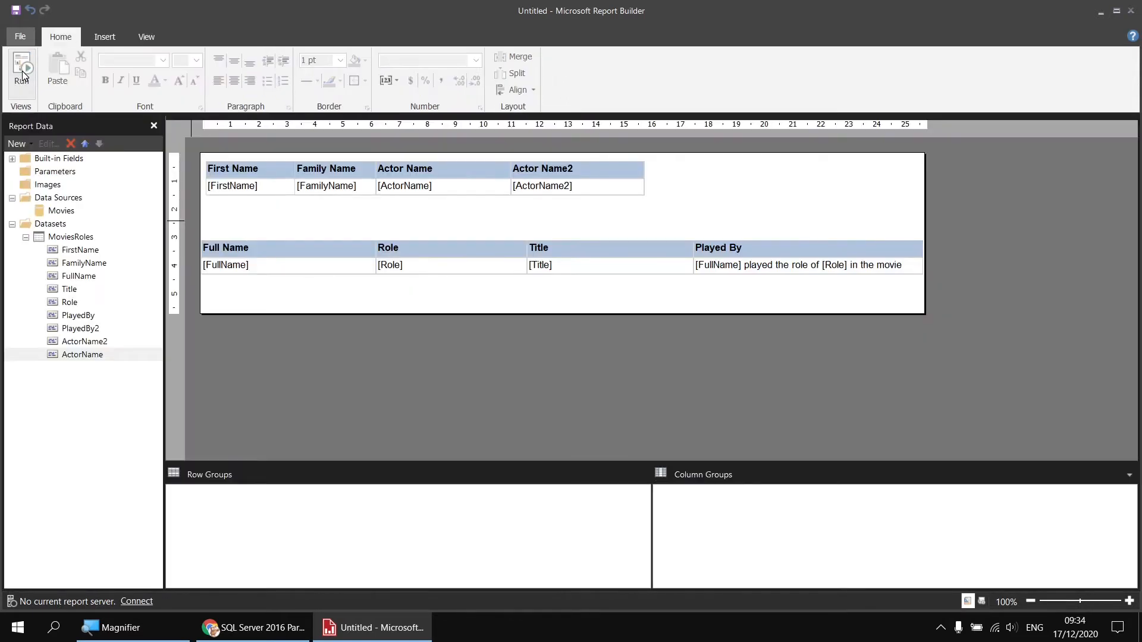
Step: Open the MoviesRoles dataset query and insert ISNULL( before Actor.FirstName in the ActorName2 column
right_click(84, 239)
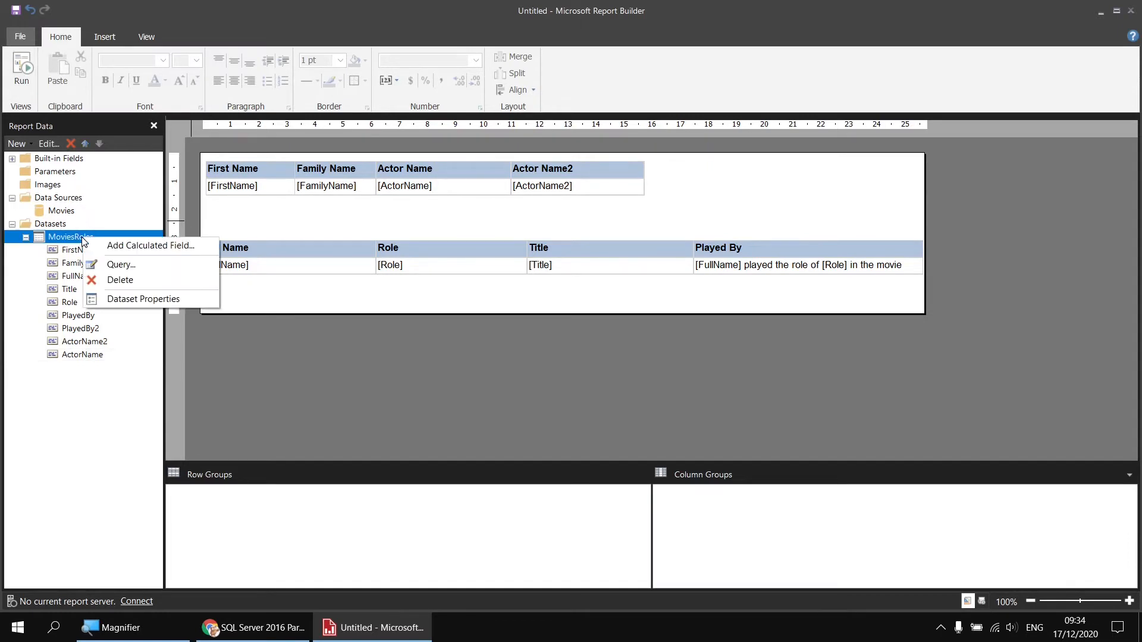
left_click(127, 301)
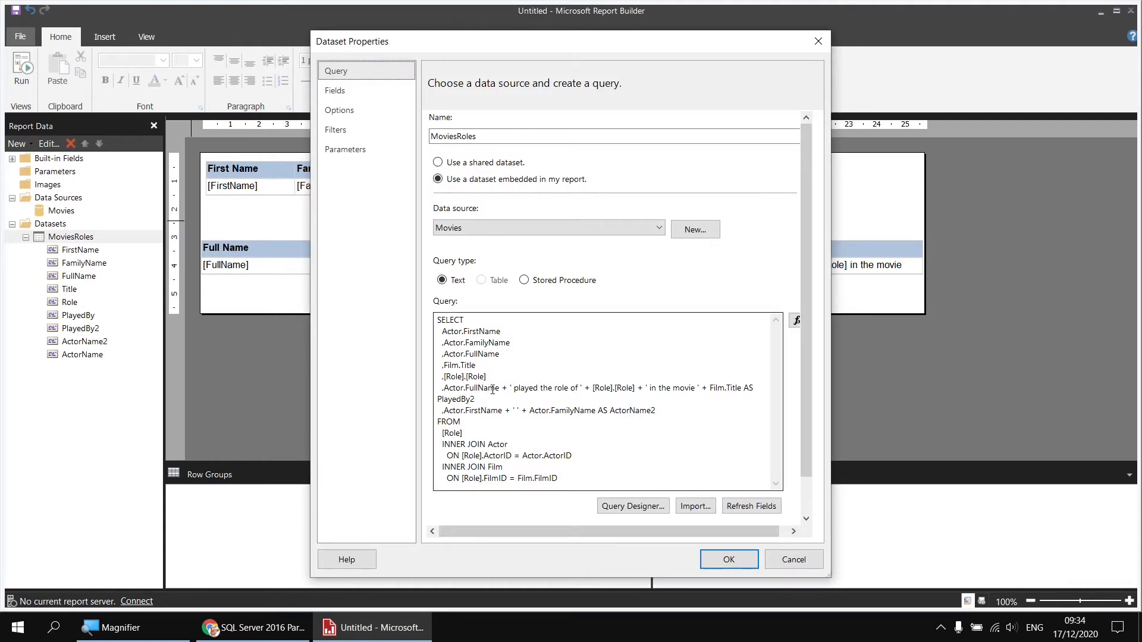
left_click(446, 414)
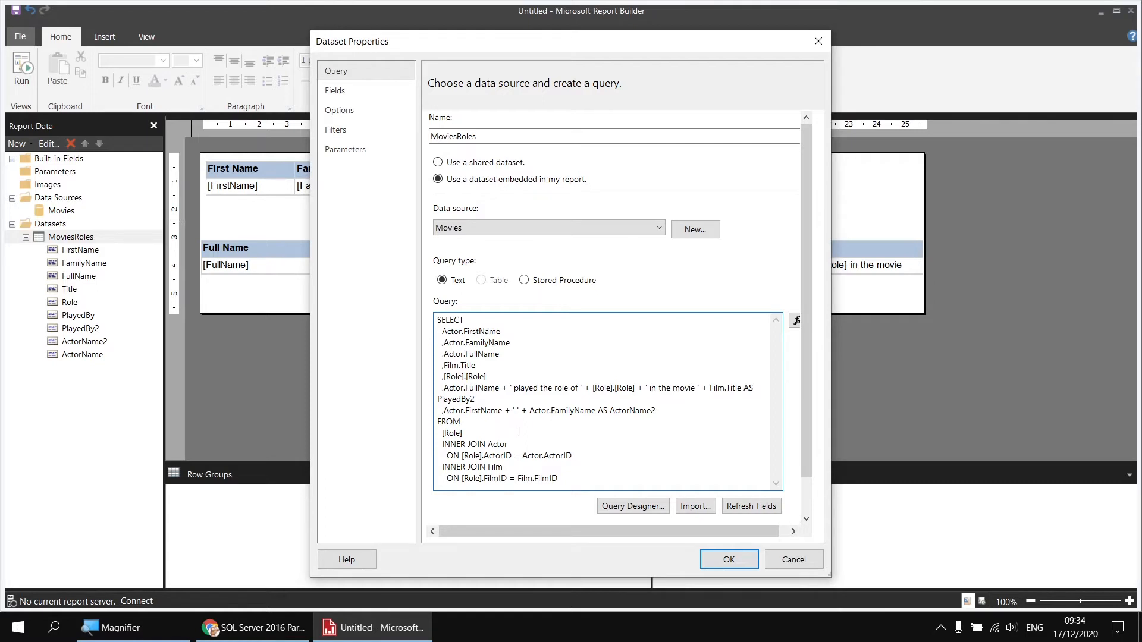
type("ISNULL")
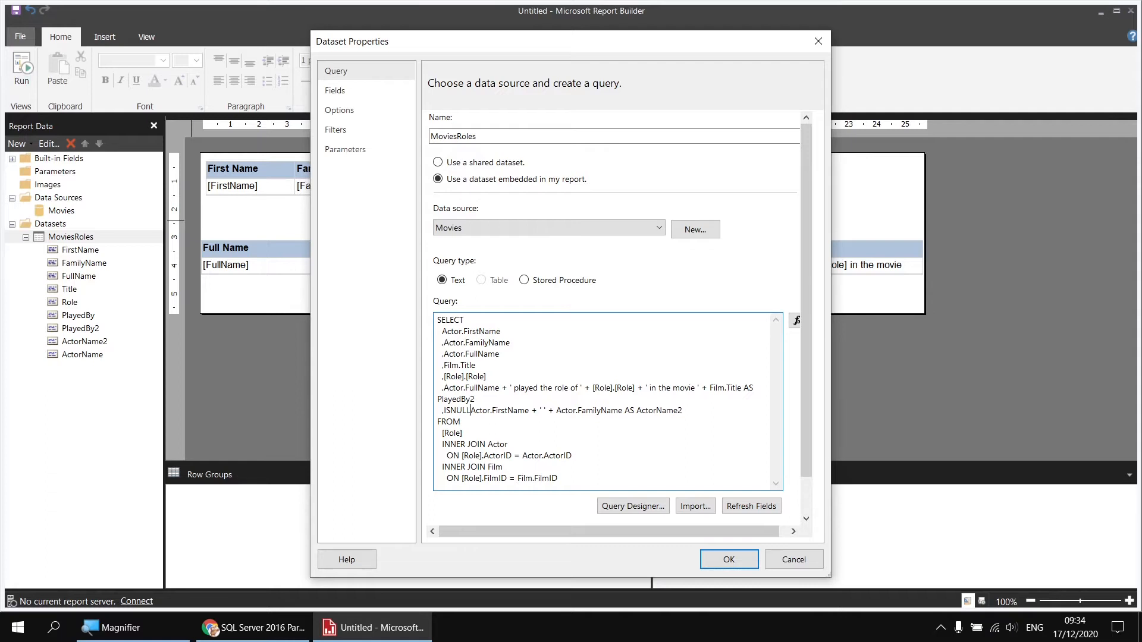
type("(")
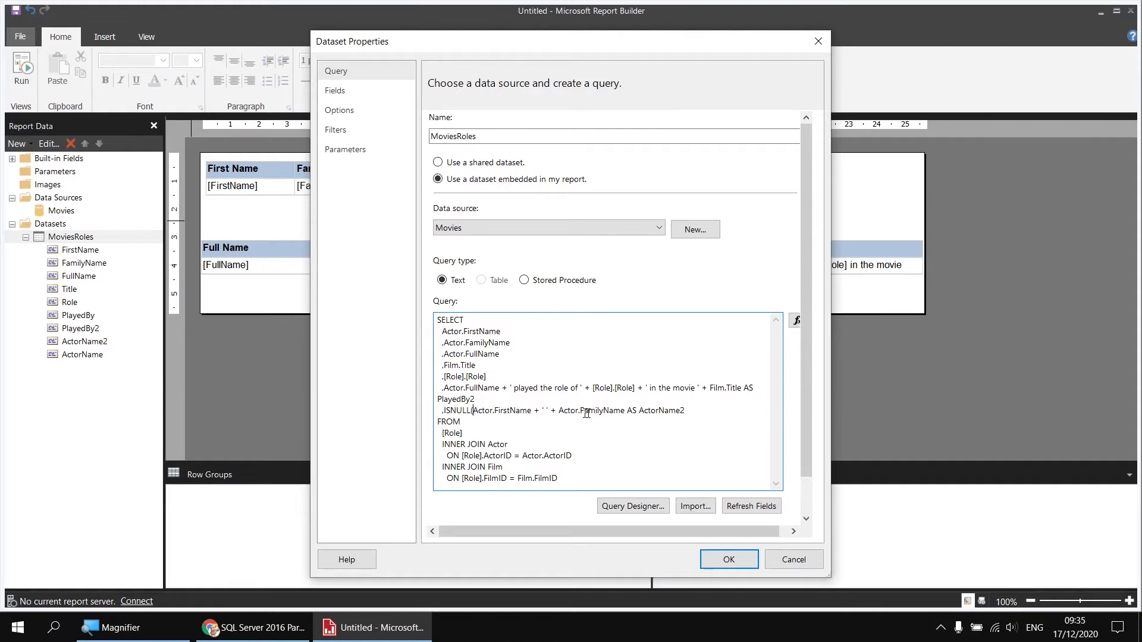
Step: Complete the ISNULL function with a copied Actor.FirstName as the replacement value, closing it before AS ActorName2
left_click(624, 411)
type(",")
left_click_drag(442, 331, 502, 331)
key("ctrl+c")
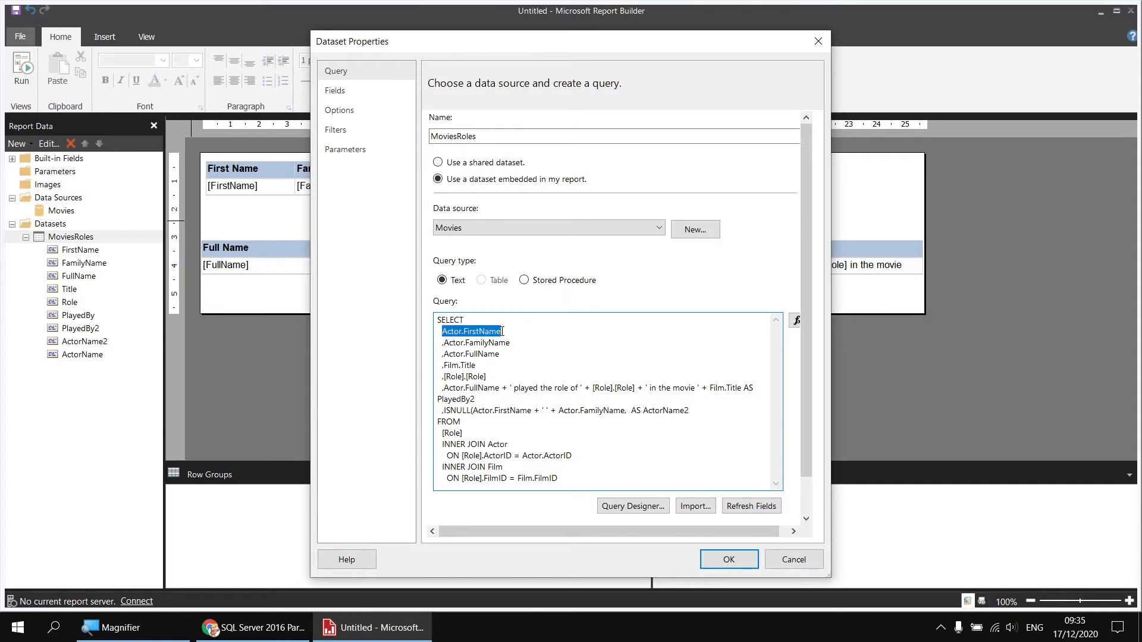
left_click(628, 411)
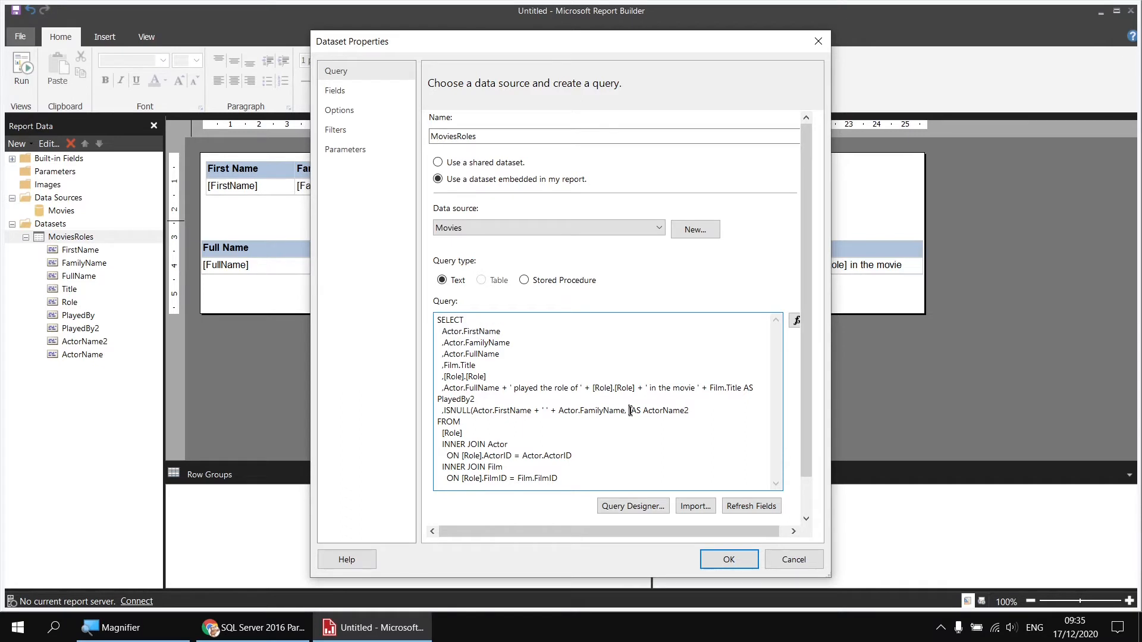
key("ctrl+v")
type(")")
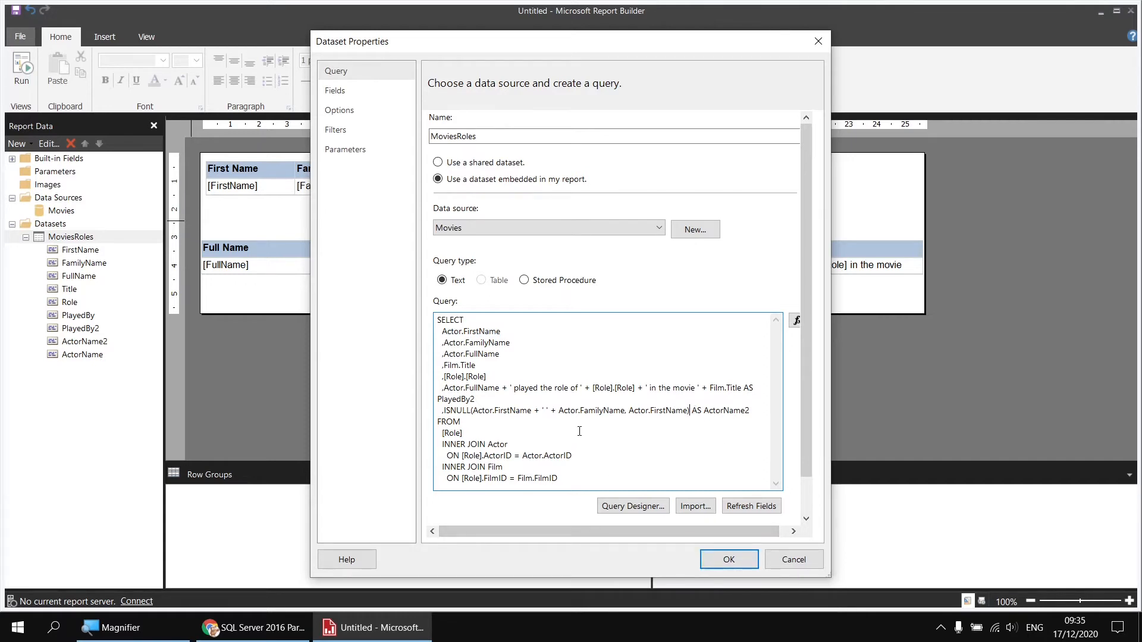
Step: Save the MoviesRoles dataset, run the report to compare both actor name columns, and return to the design
key("super+plus")
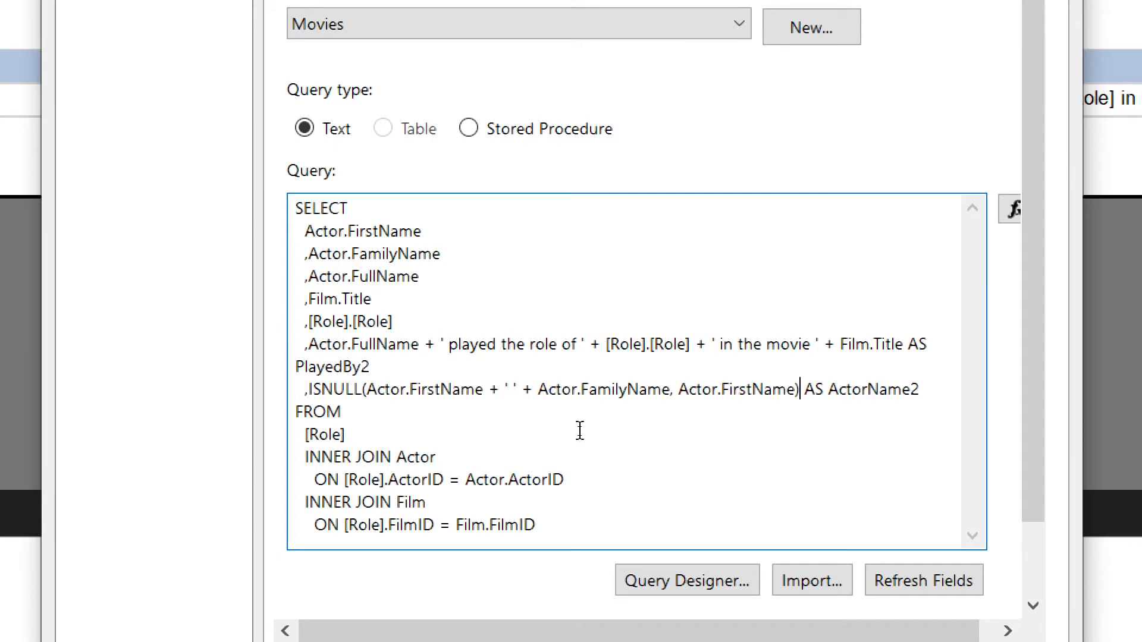
key("super+minus")
left_click(726, 551)
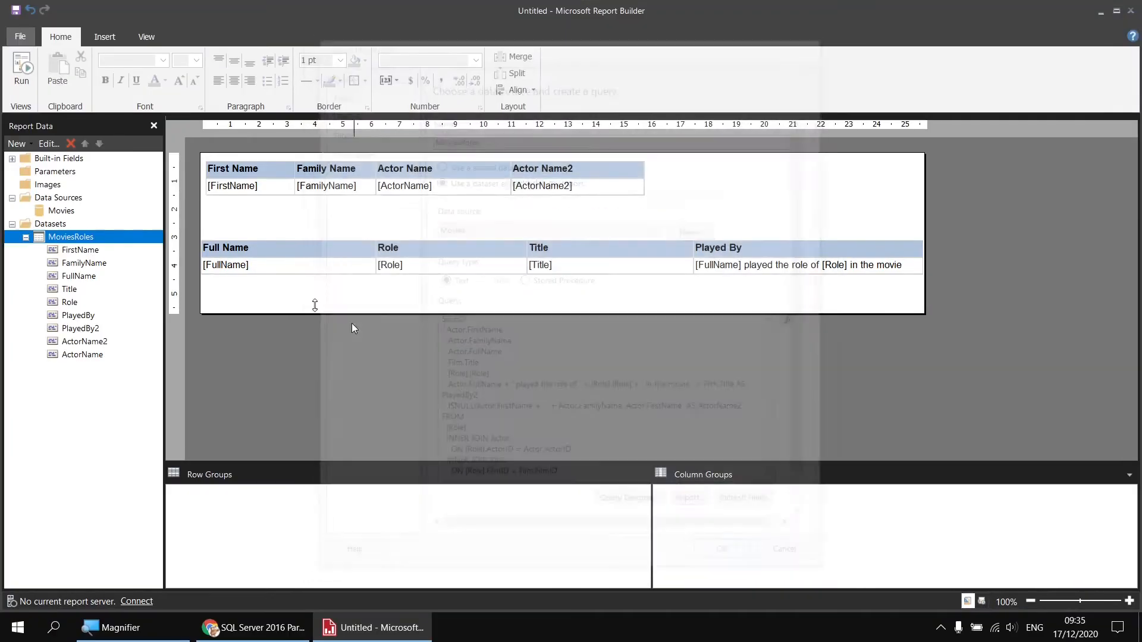
left_click(23, 67)
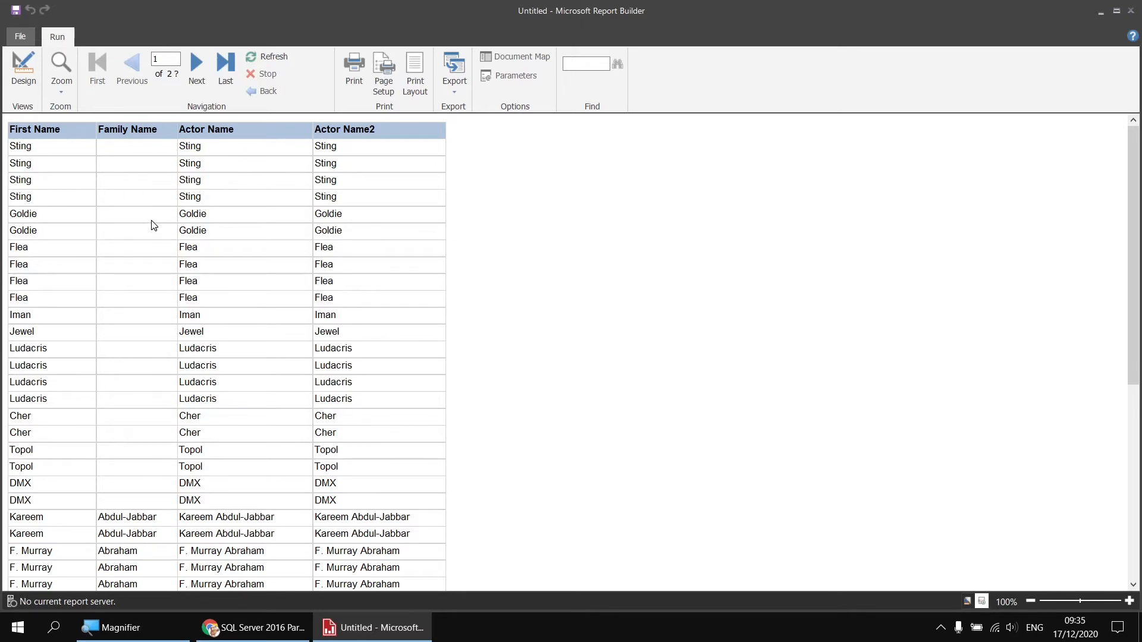
left_click(31, 69)
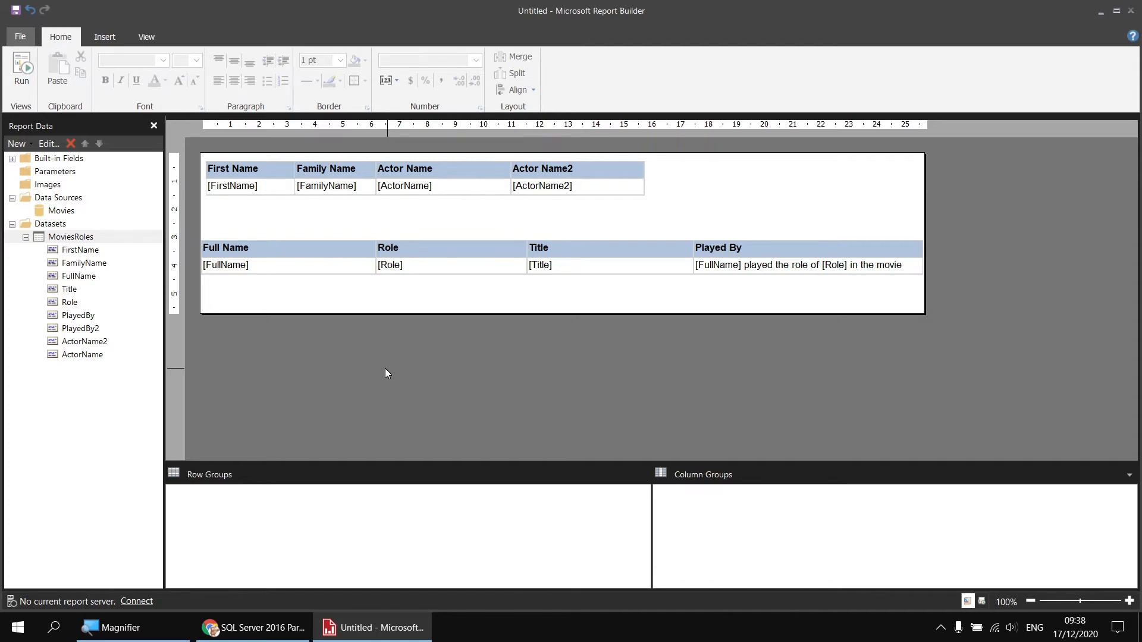
Step: Add a new embedded dataset to the Movies data source and name it Films
right_click(70, 213)
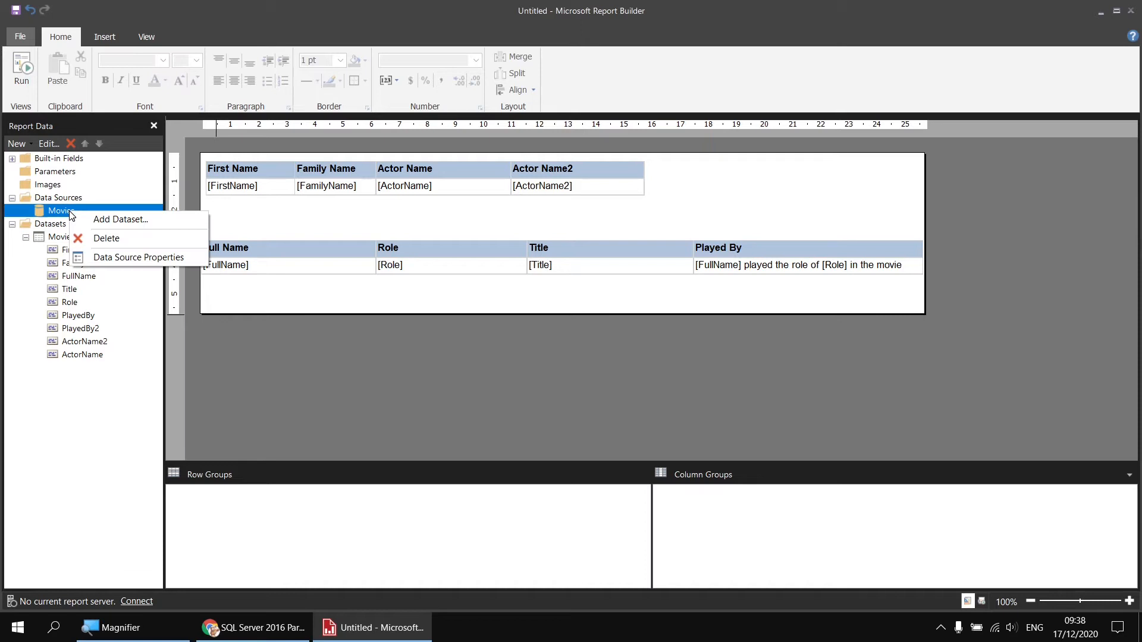
left_click(108, 220)
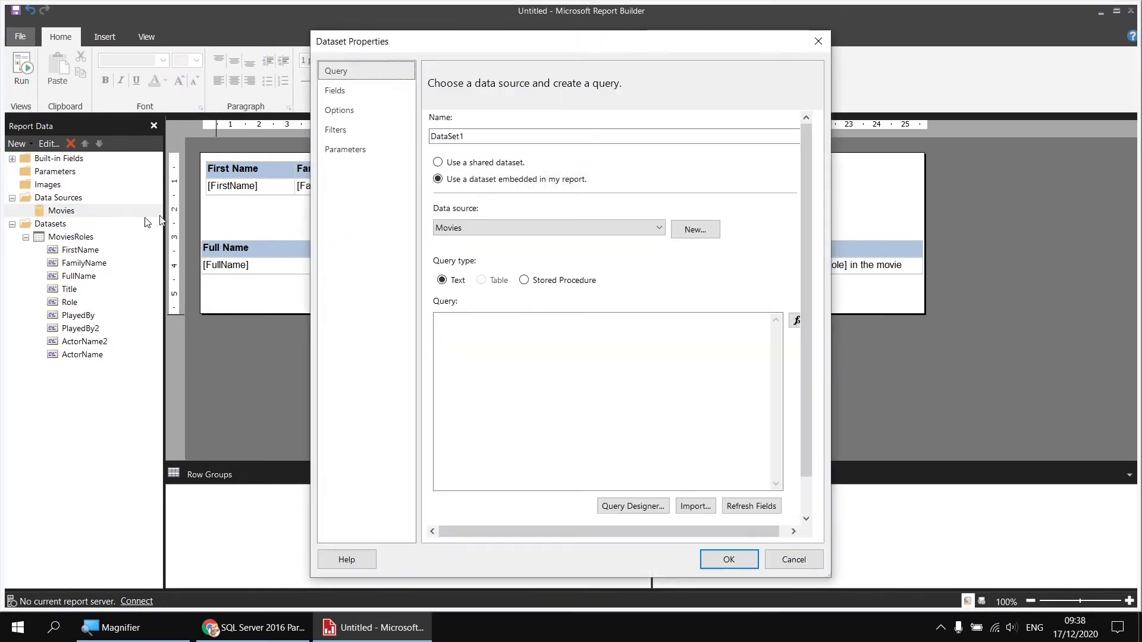
double_click(438, 136)
type("Films")
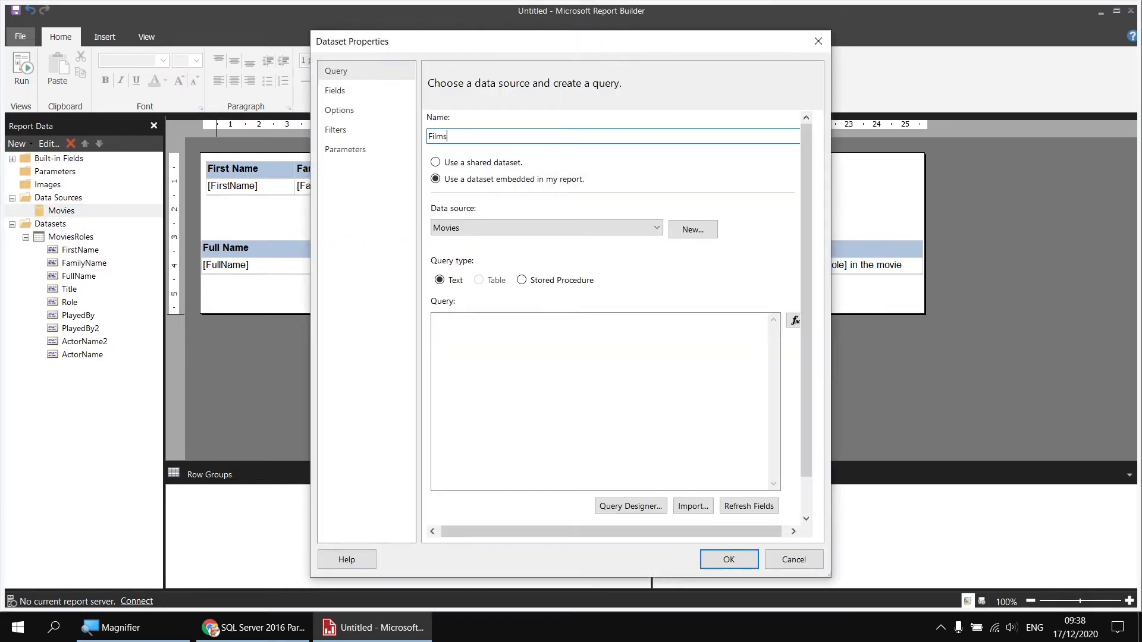
Step: Build the Films query from the Film table's Title, ReleaseDate, RunTimeMinutes, BudgetDollars, BoxOfficeDollars, OscarNominations and OscarWins fields, and save the dataset
left_click(619, 506)
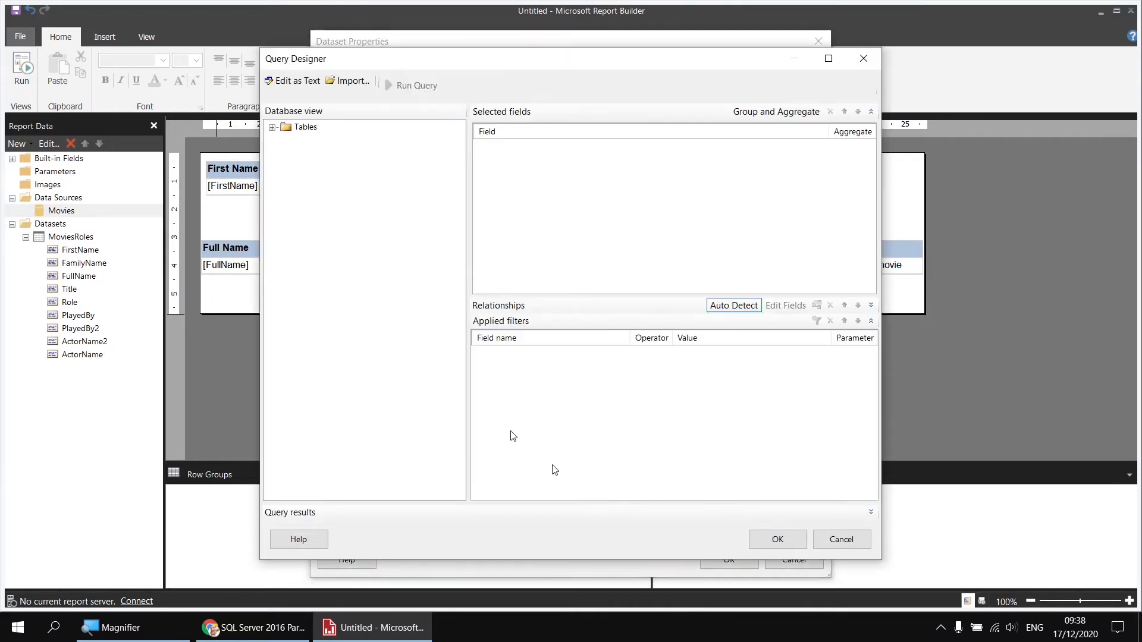
left_click(272, 127)
left_click(285, 193)
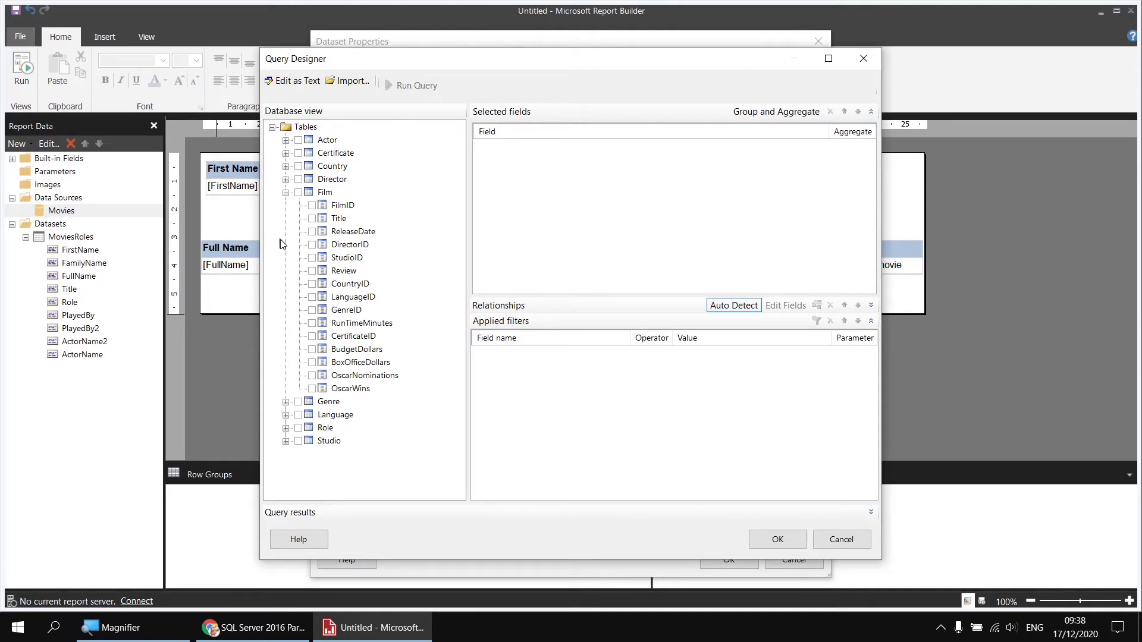
left_click(313, 220)
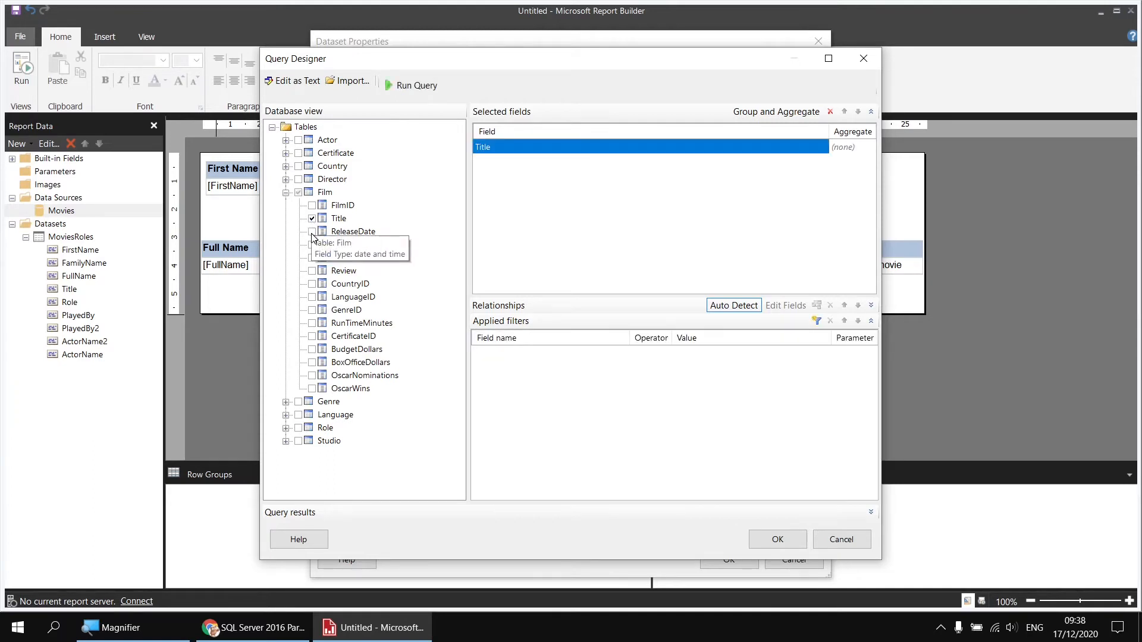
left_click(312, 232)
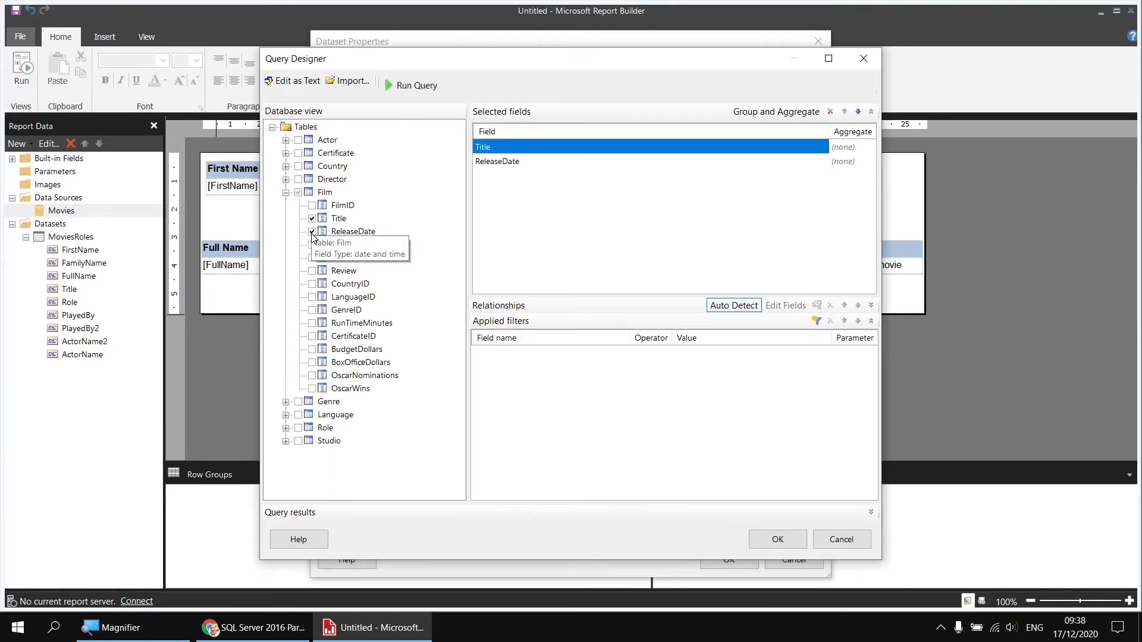
left_click(313, 323)
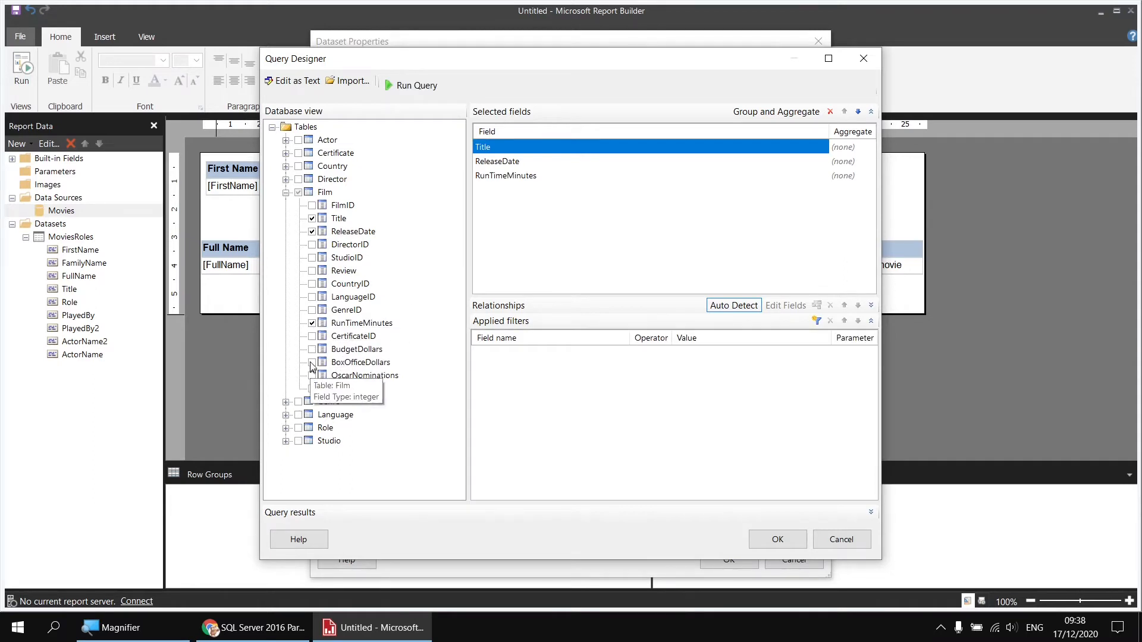
left_click(311, 349)
left_click(312, 362)
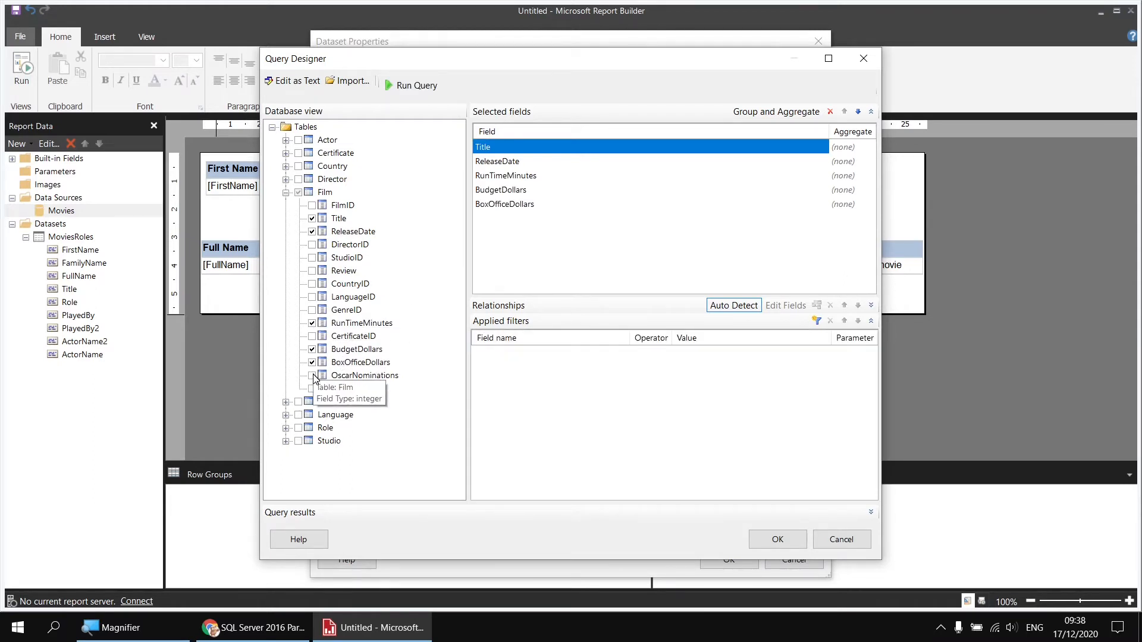
left_click(313, 375)
left_click(311, 388)
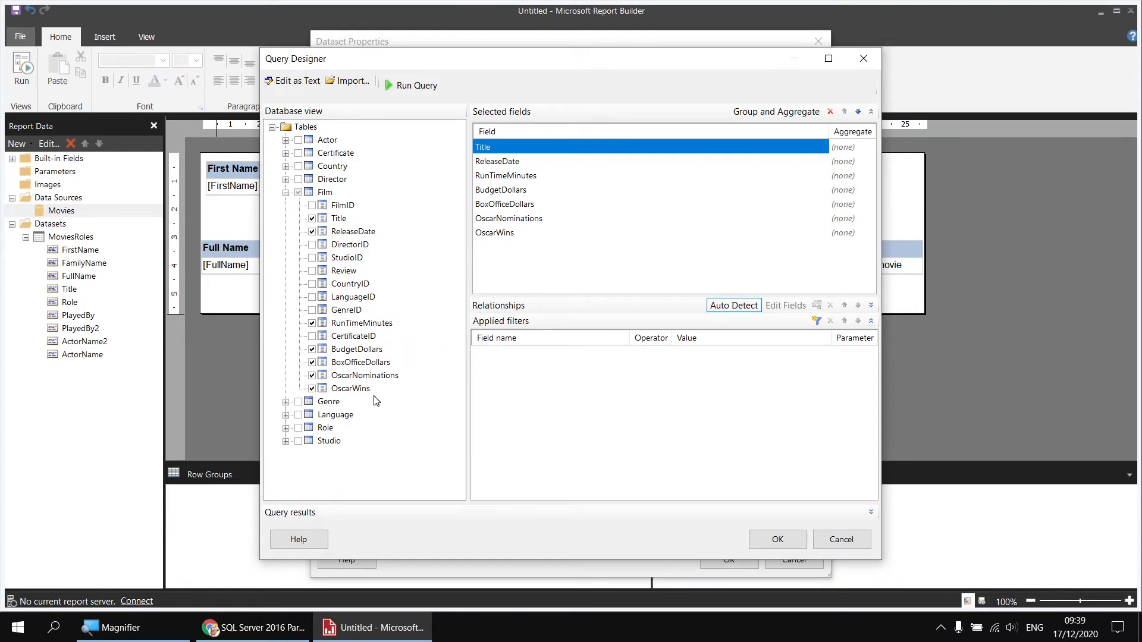
left_click(779, 540)
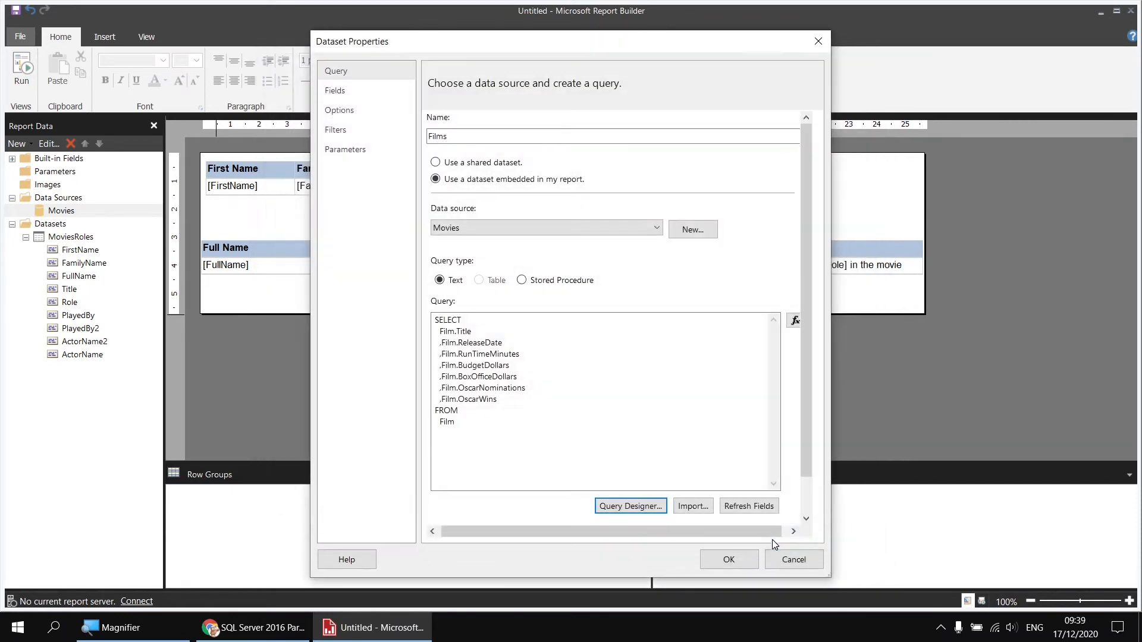
left_click(729, 560)
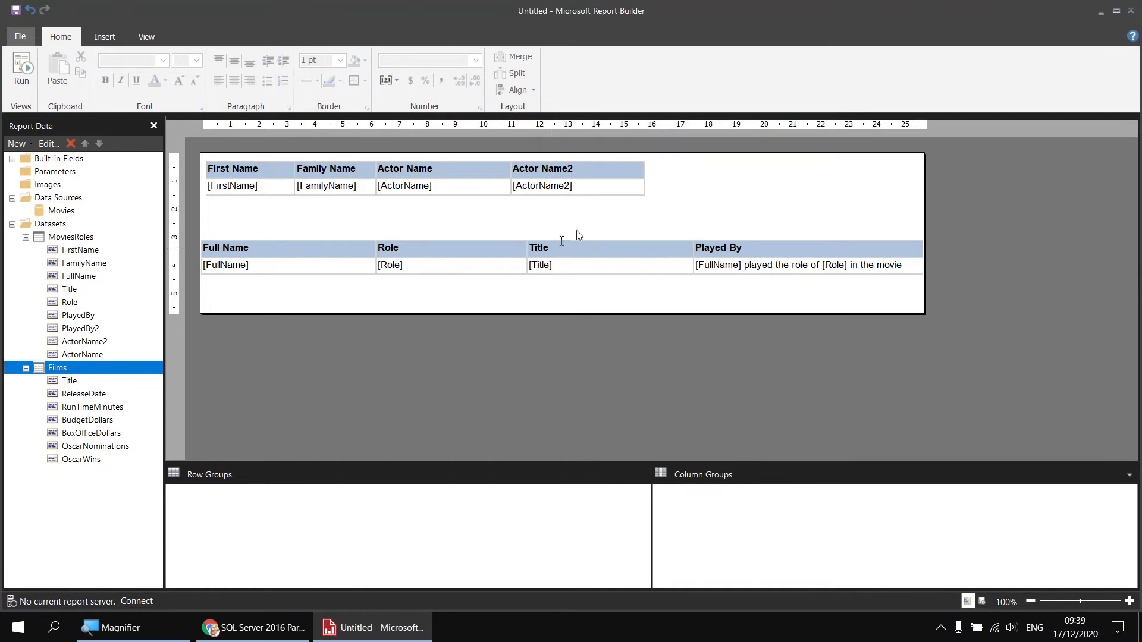
Step: Delete both existing tables from the report body
left_click_drag(676, 173, 487, 264)
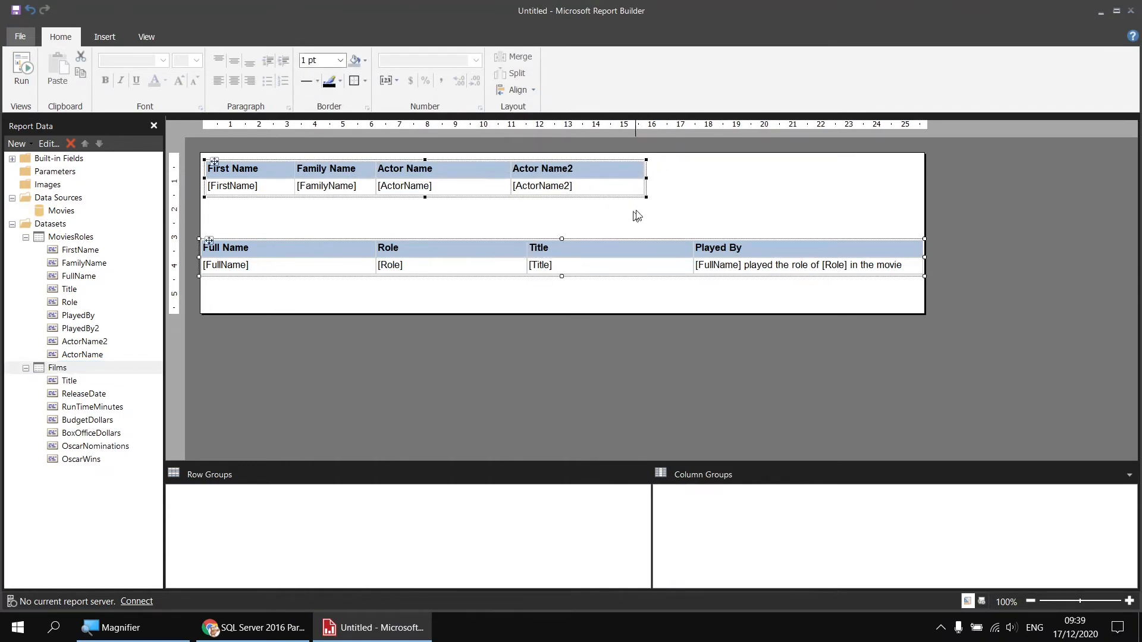
left_click_drag(673, 173, 487, 261)
key("Delete")
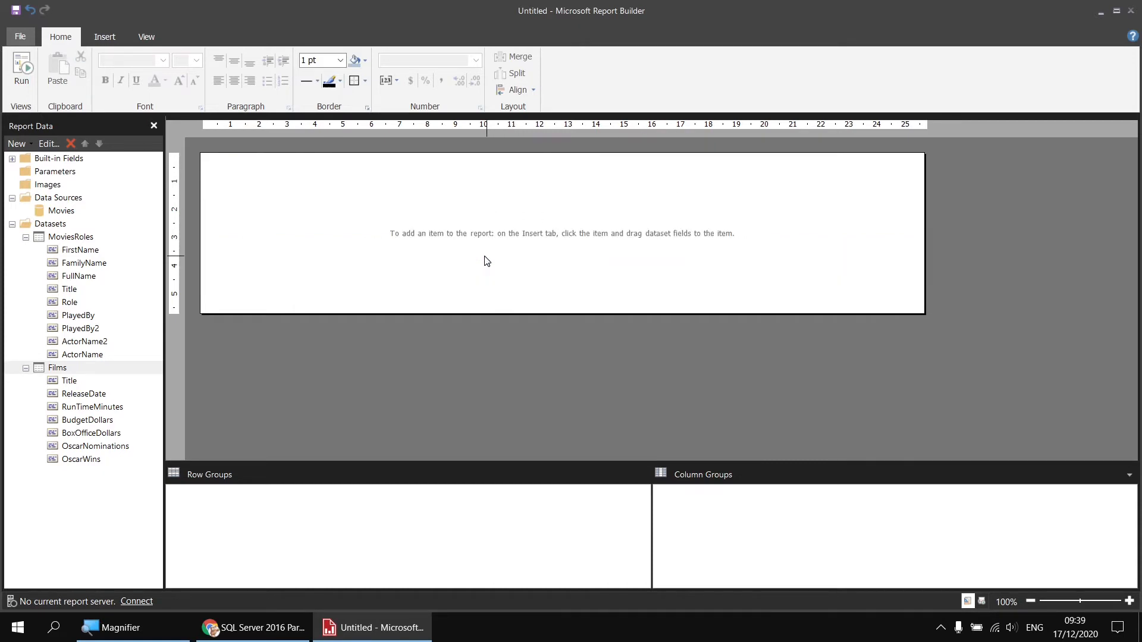
Step: Insert a table near the report body's upper-left corner, with Title and RunTimeMinutes from the Films dataset in its first two columns
right_click(206, 163)
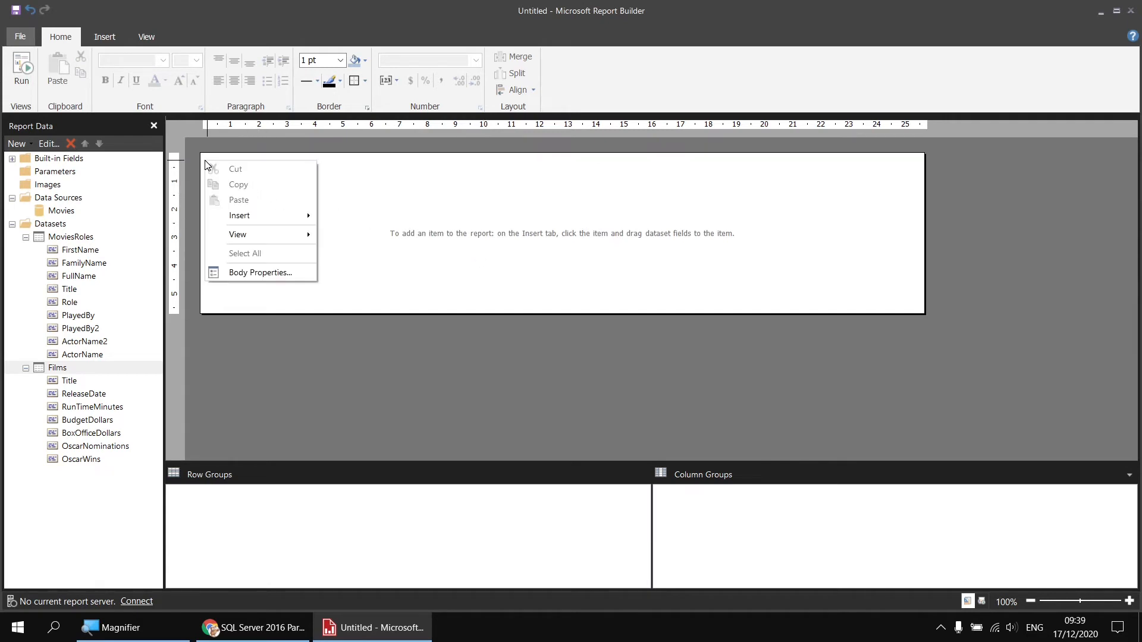
mouse_move(255, 217)
left_click(345, 248)
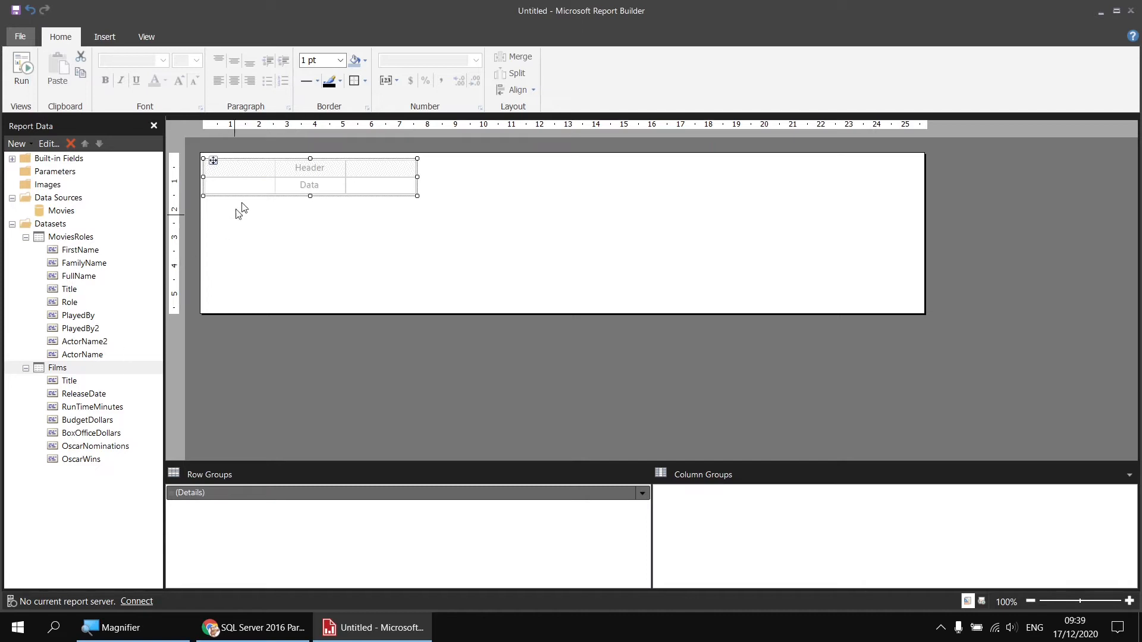
left_click(269, 186)
mouse_move(291, 199)
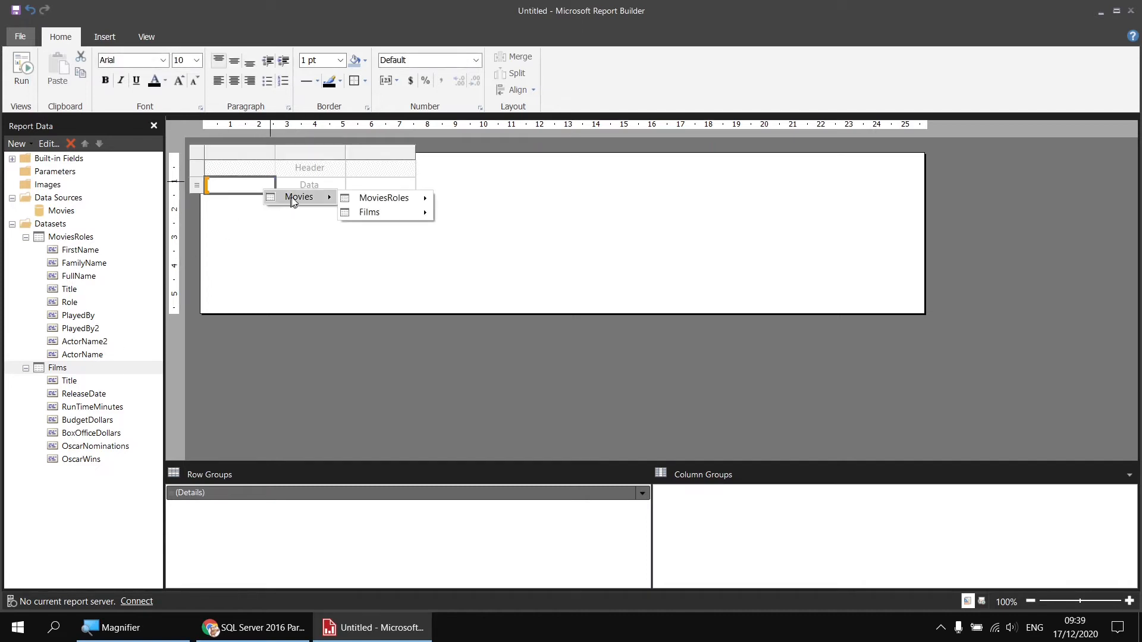
mouse_move(397, 214)
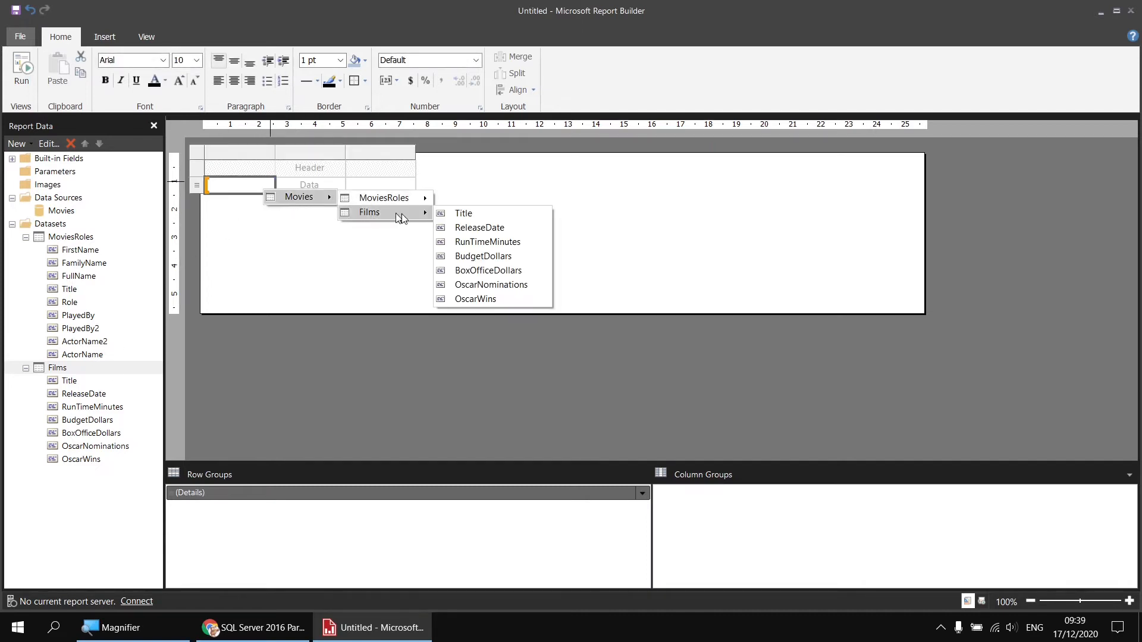
left_click(460, 216)
left_click(339, 182)
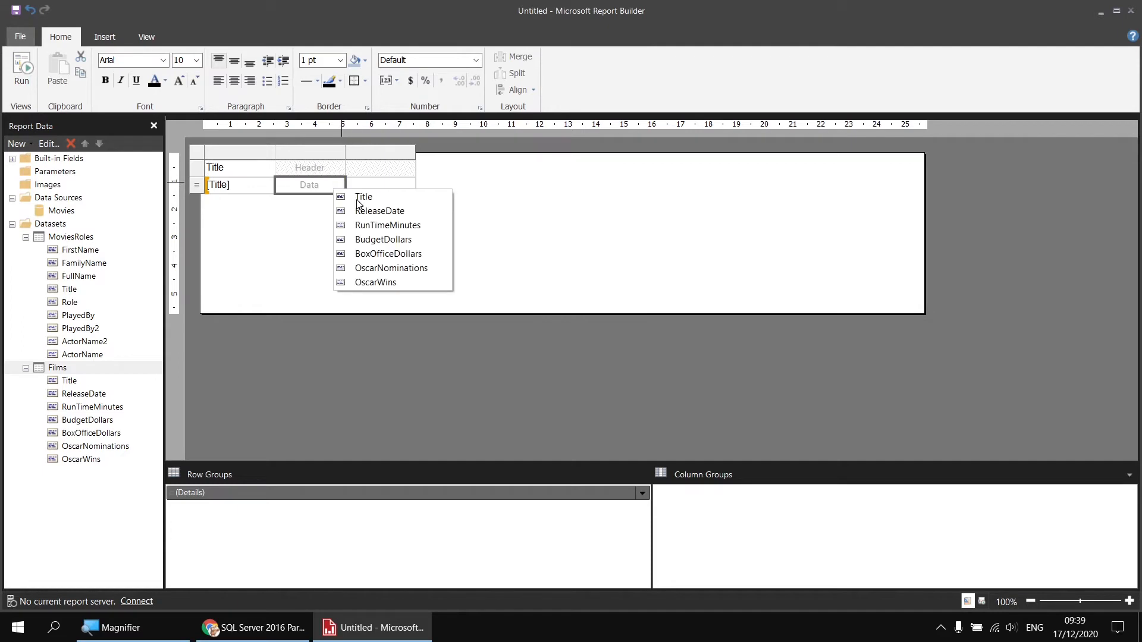
left_click(390, 226)
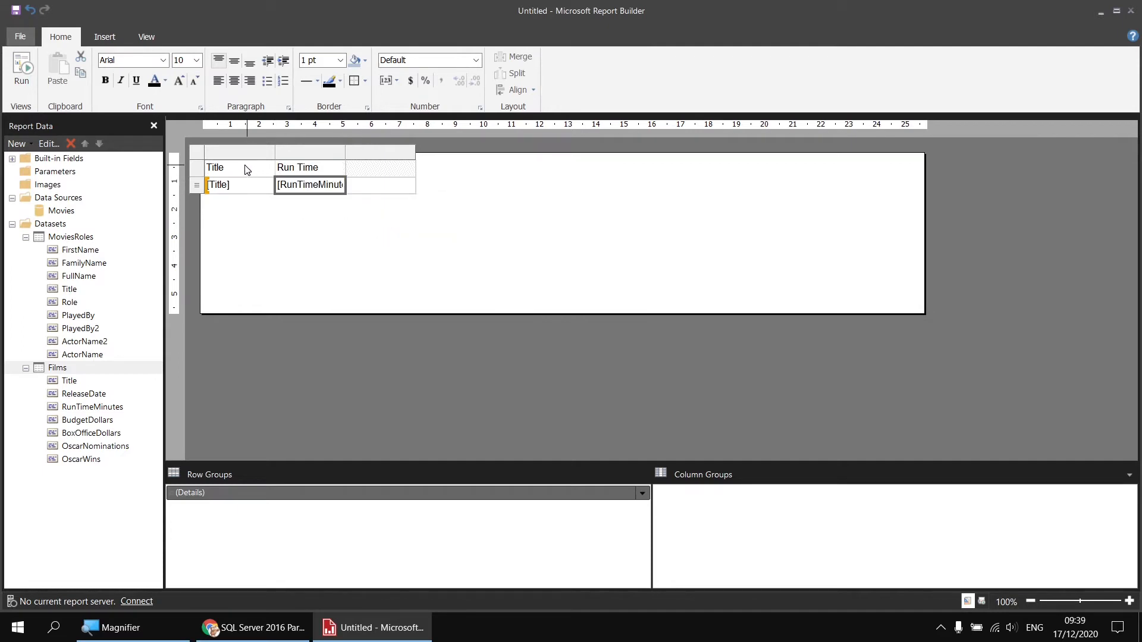
Step: Try the Arial Black font on all cells of the table and return them to Arial
left_click_drag(247, 169, 383, 194)
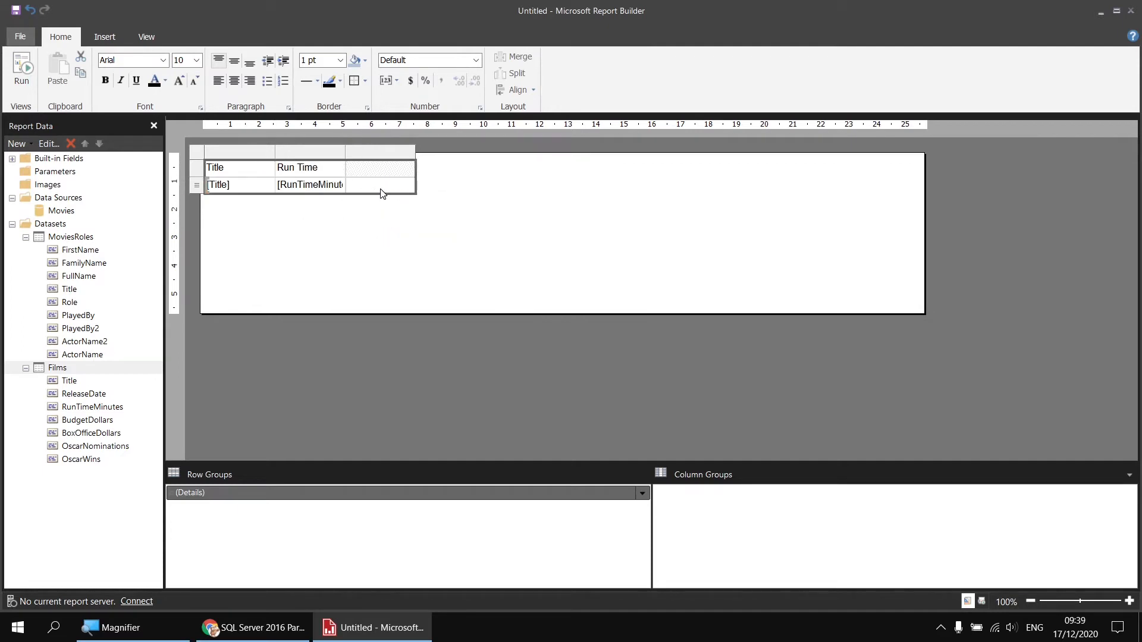
left_click(163, 61)
key("Down")
key("Return")
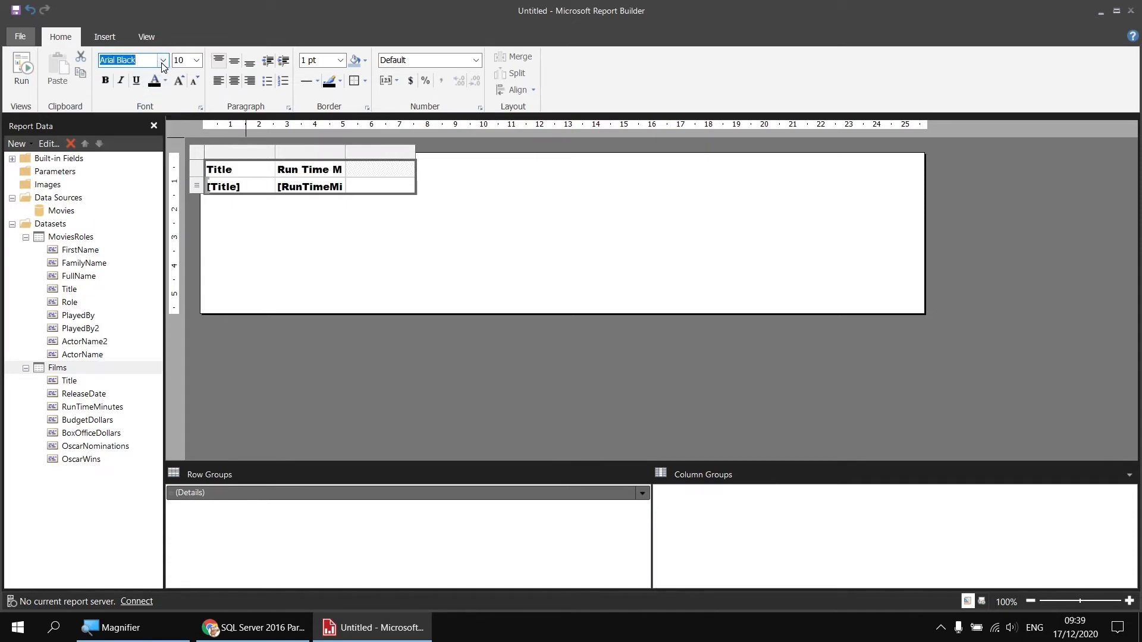
left_click(162, 61)
scroll(131, 100, "up", 2)
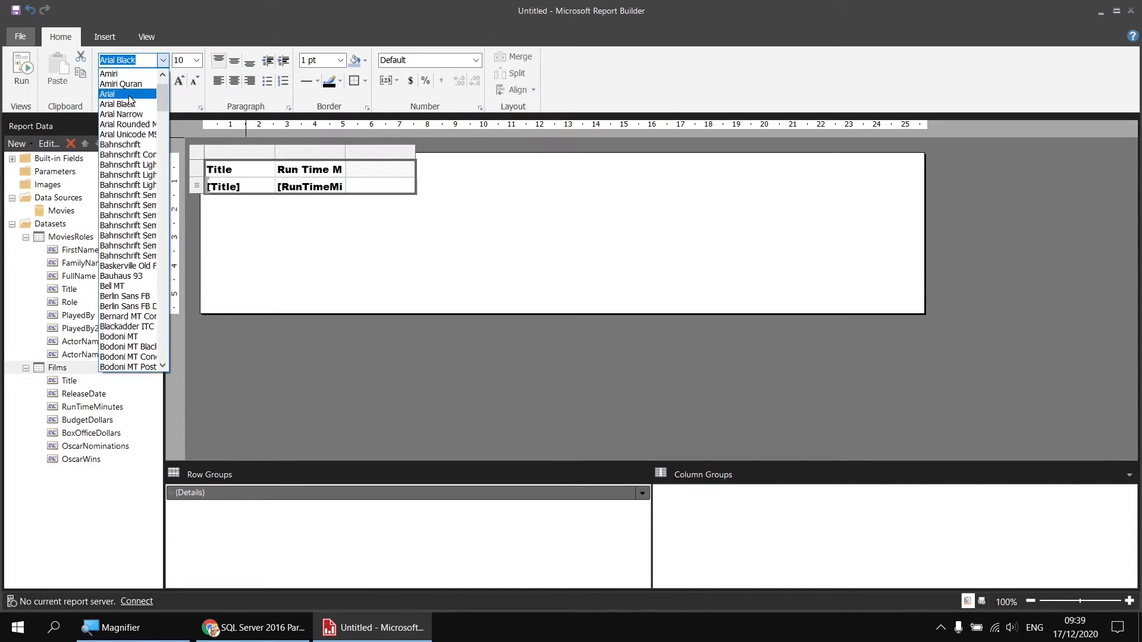
left_click(129, 95)
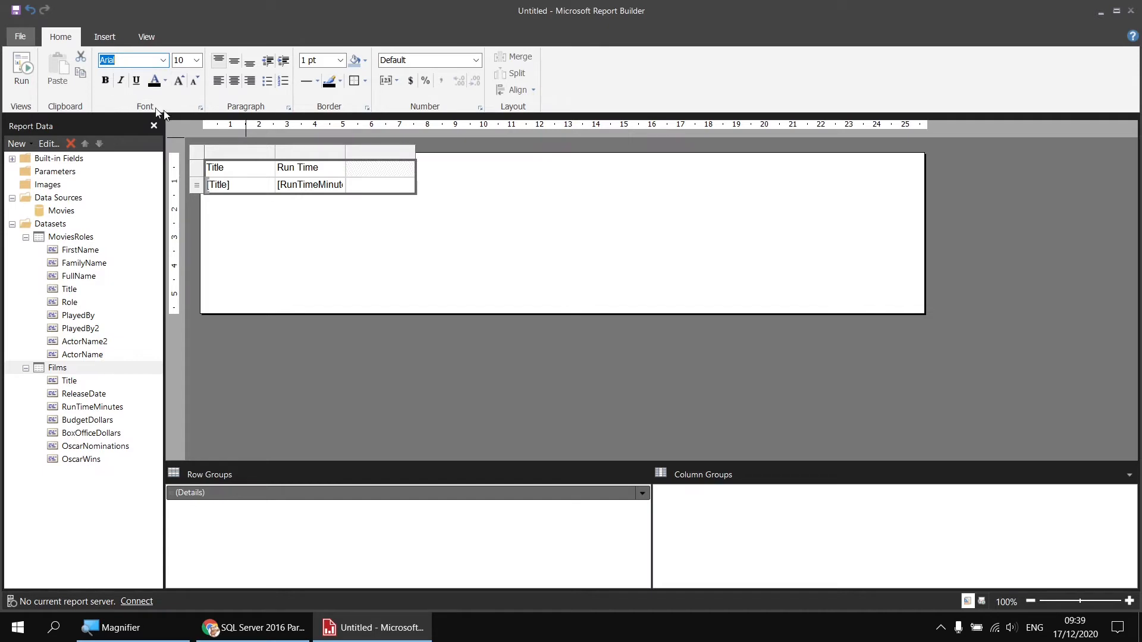
Step: Give the table's header row bold text and a light blue background, and widen the Title column to about 7 cm
left_click(198, 167)
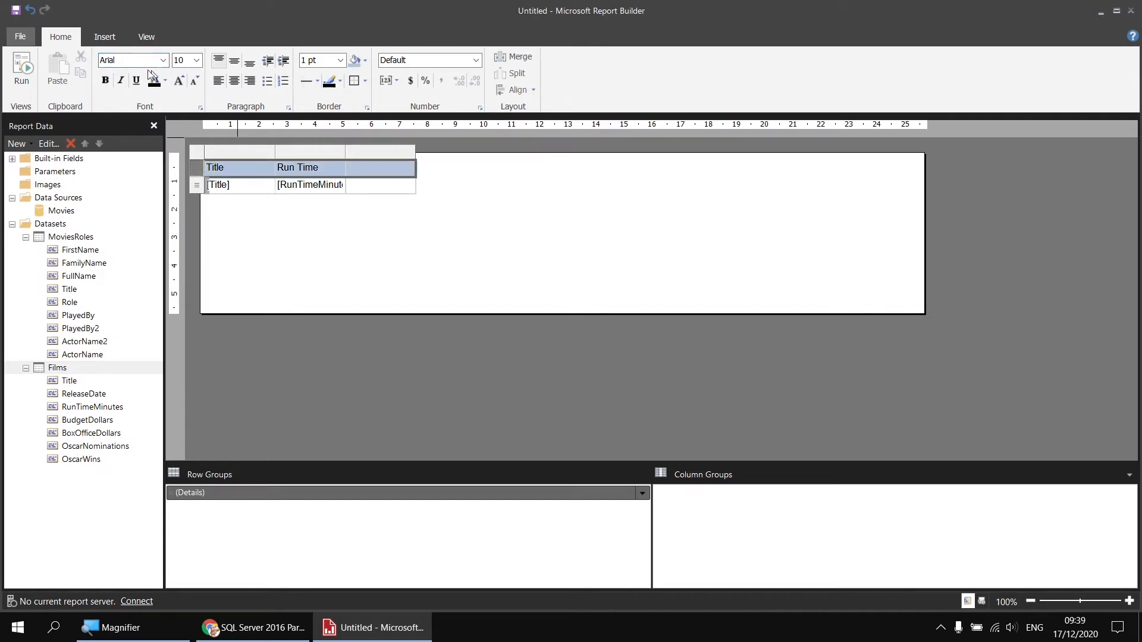
left_click(105, 81)
left_click_drag(275, 151, 396, 152)
Step: Run the report to preview the film titles and run times, and return to the design
left_click(21, 67)
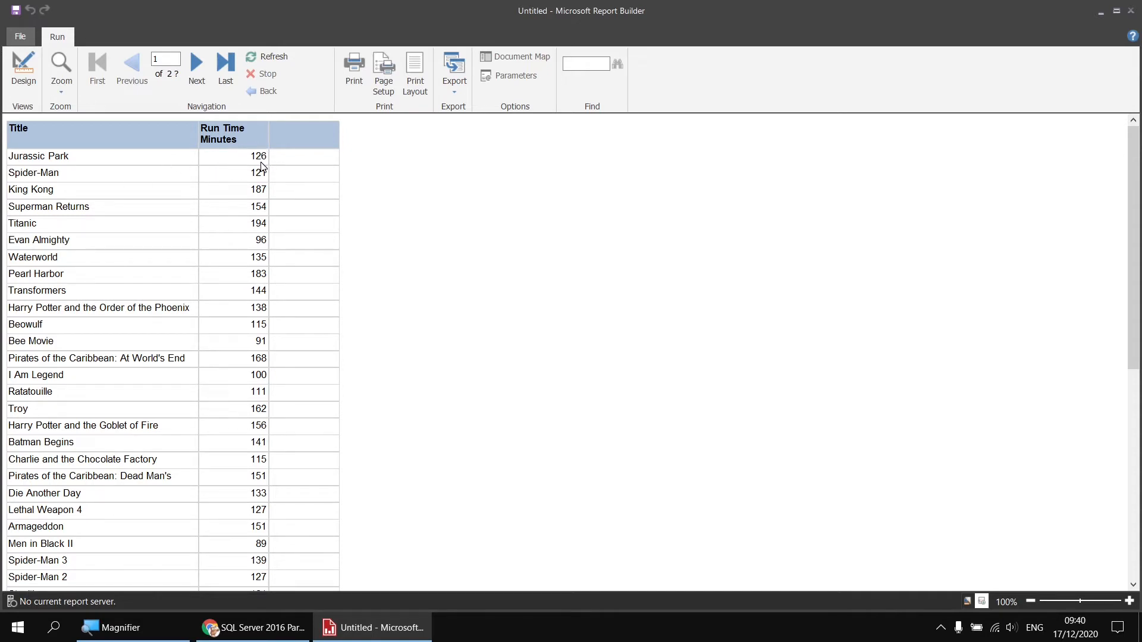
left_click(27, 75)
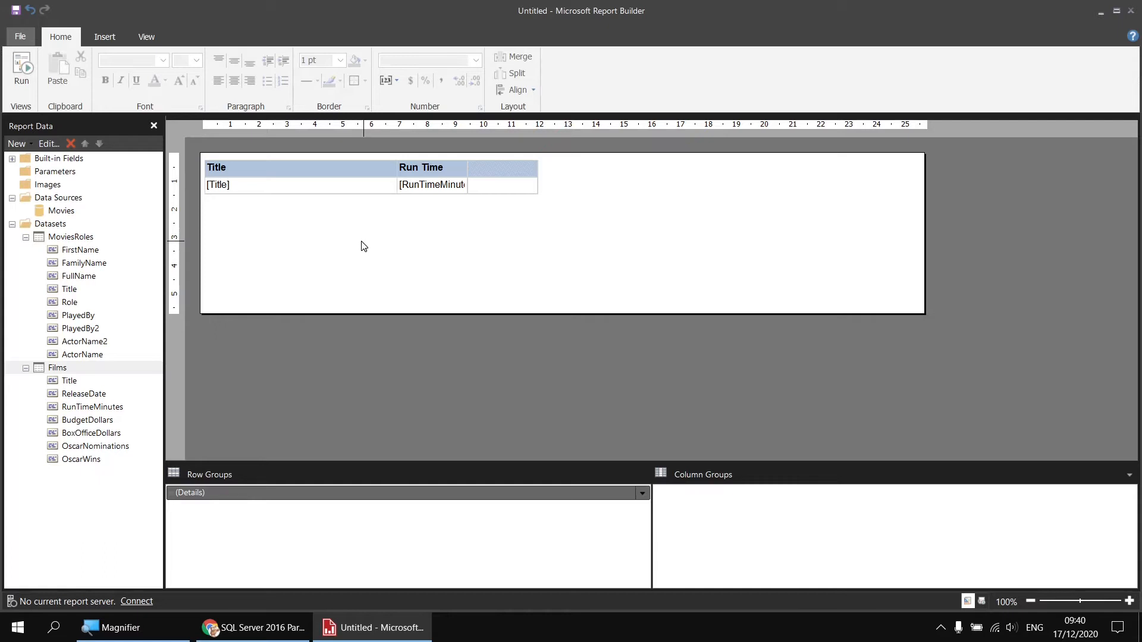
Step: Add a calculated field named MinutesLong to the Films dataset
left_click(26, 238)
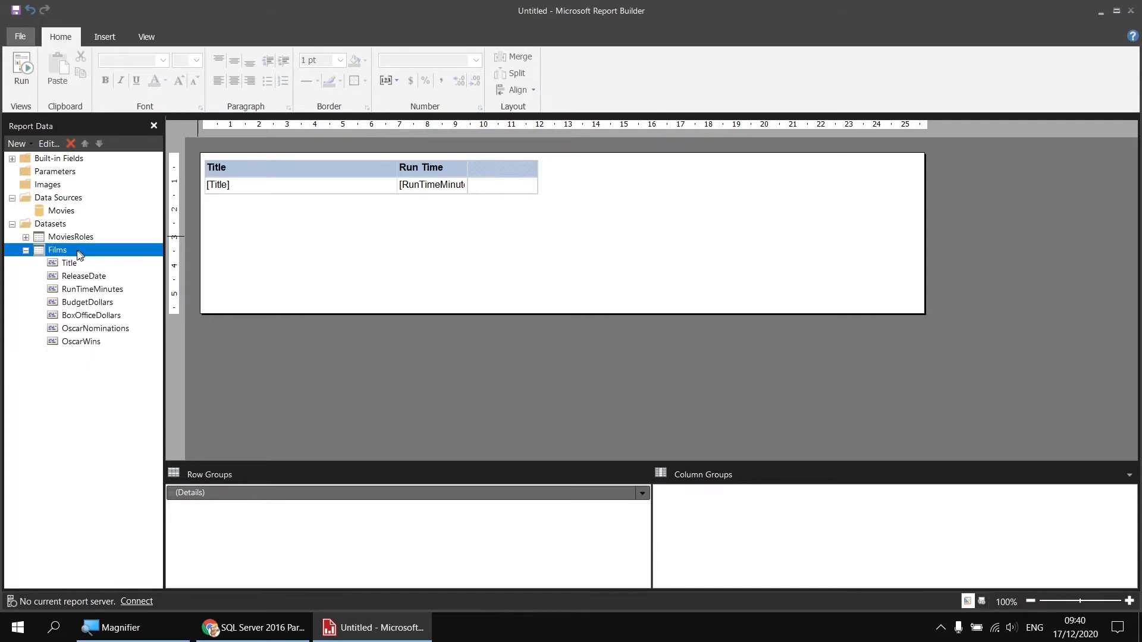
right_click(76, 255)
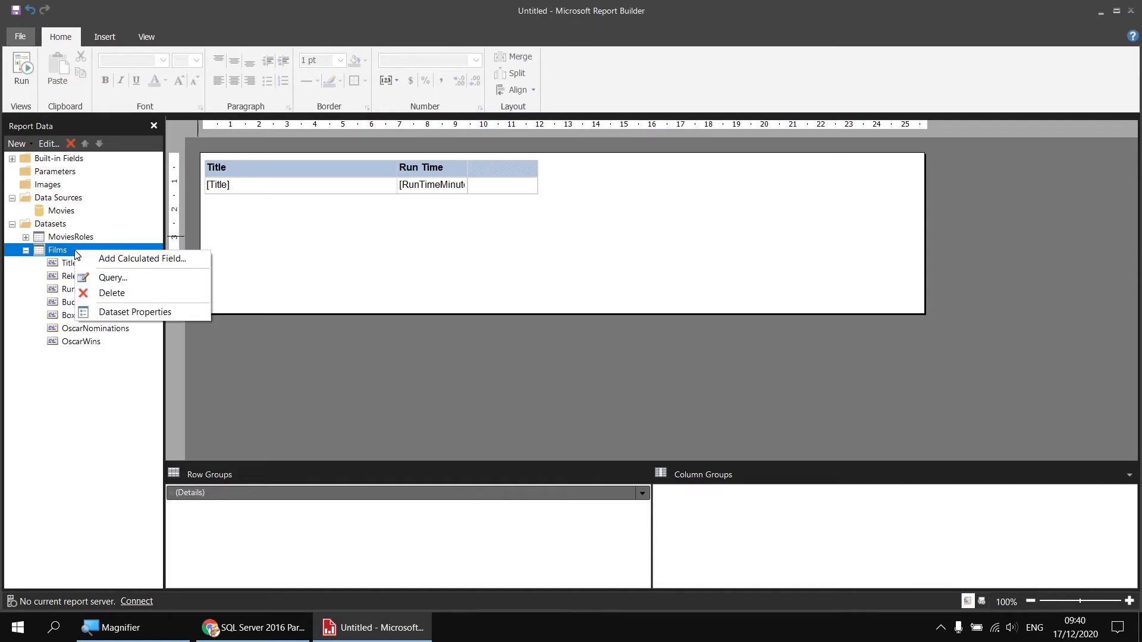
left_click(111, 258)
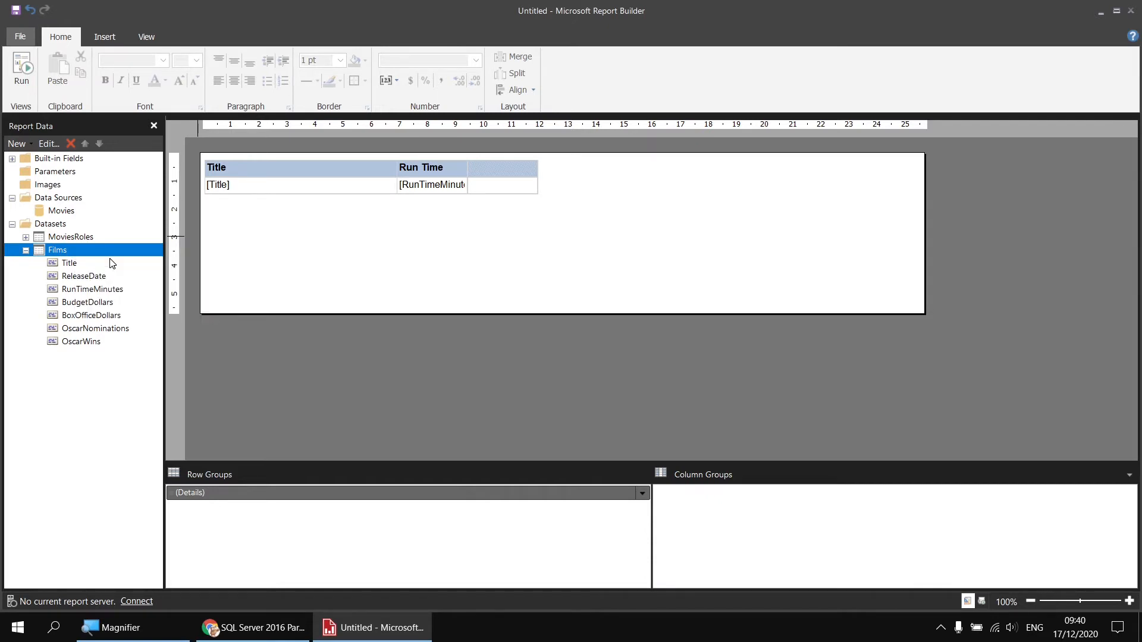
left_click(466, 349)
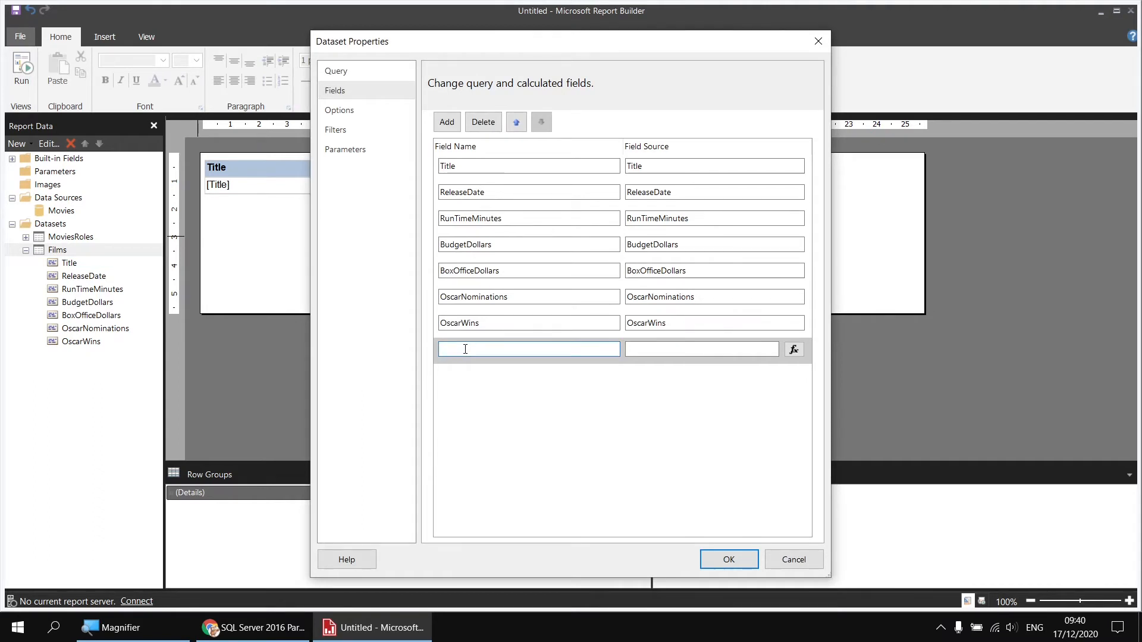
type("MinutesLong")
Step: Begin the MinutesLong expression with =Fields!Title.Value & " is " & Fields!RunTimeMinutes.Value
left_click(794, 349)
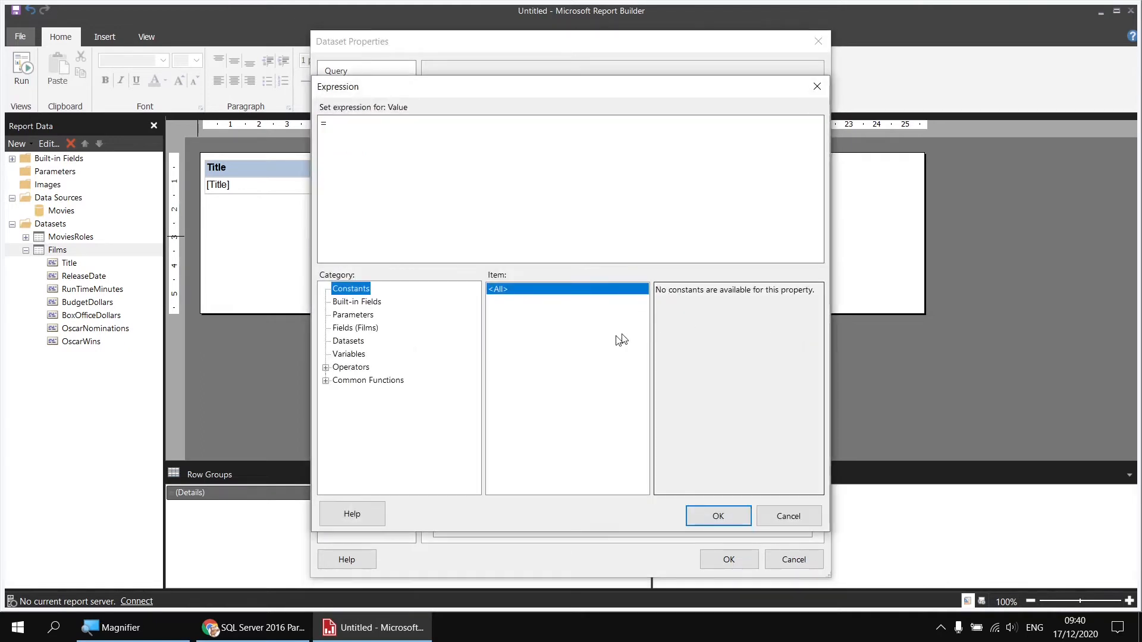
left_click(355, 328)
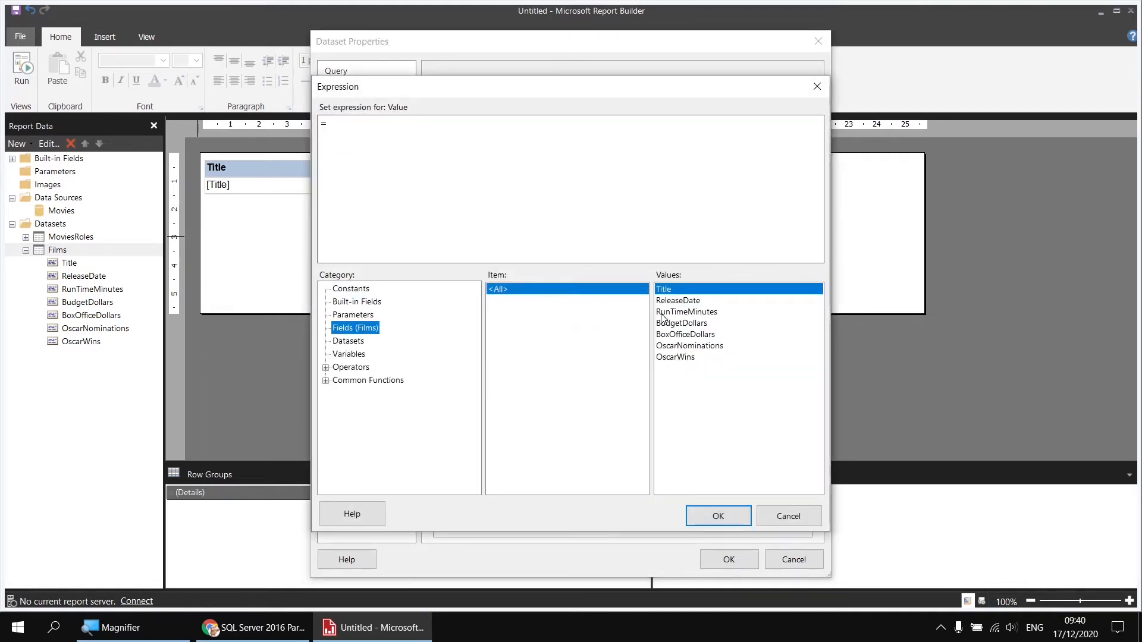
left_click(668, 294)
double_click(667, 294)
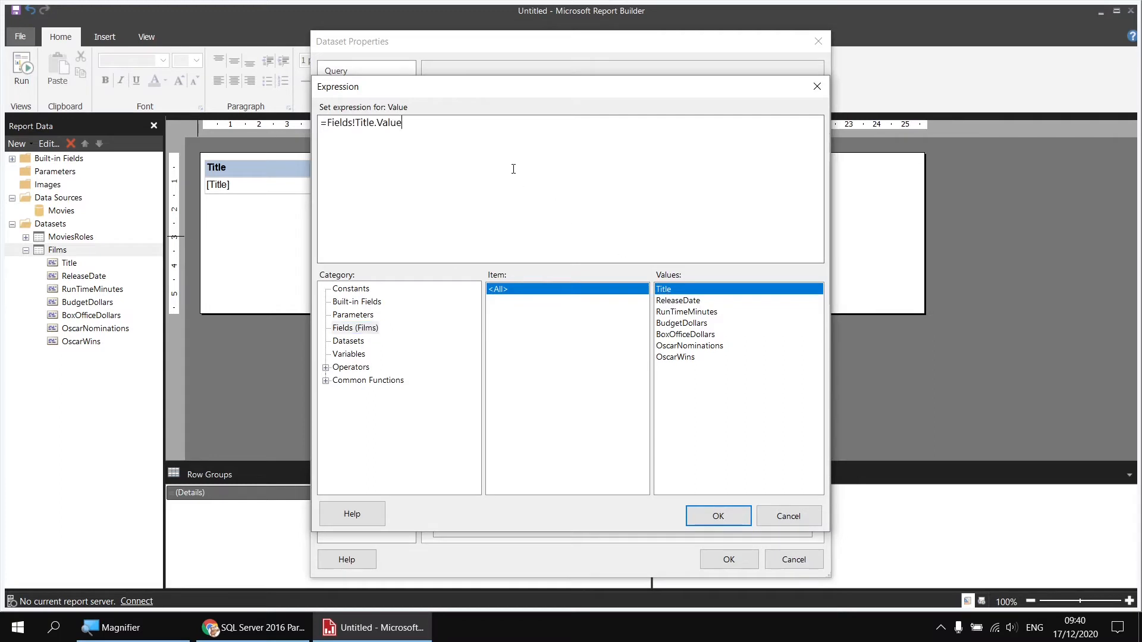
type("& \" is")
type("\" &")
double_click(672, 312)
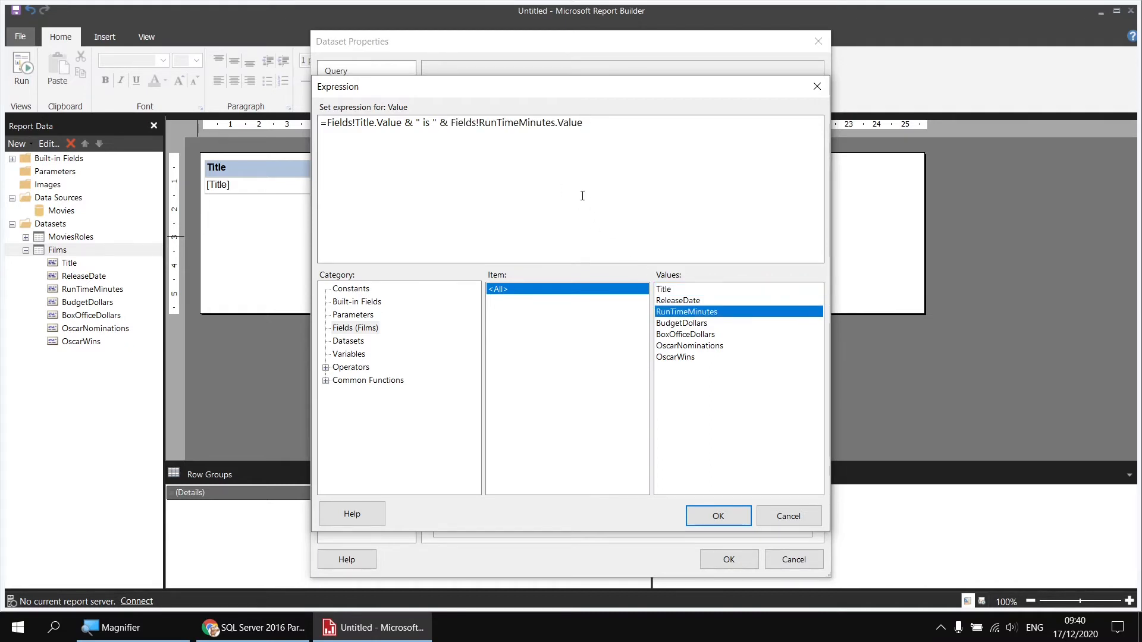
Step: Append & " minutes long" to the MinutesLong expression, and save the expression and the Films dataset
type("& \" minutes long")
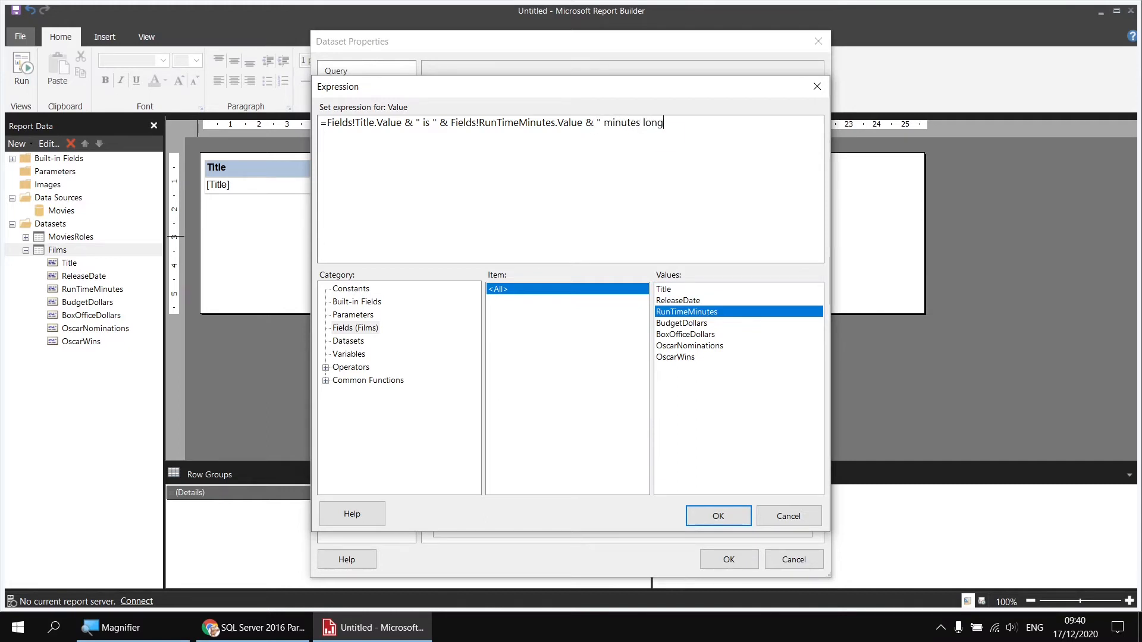
type("\"")
key("BackSpace")
left_click(720, 516)
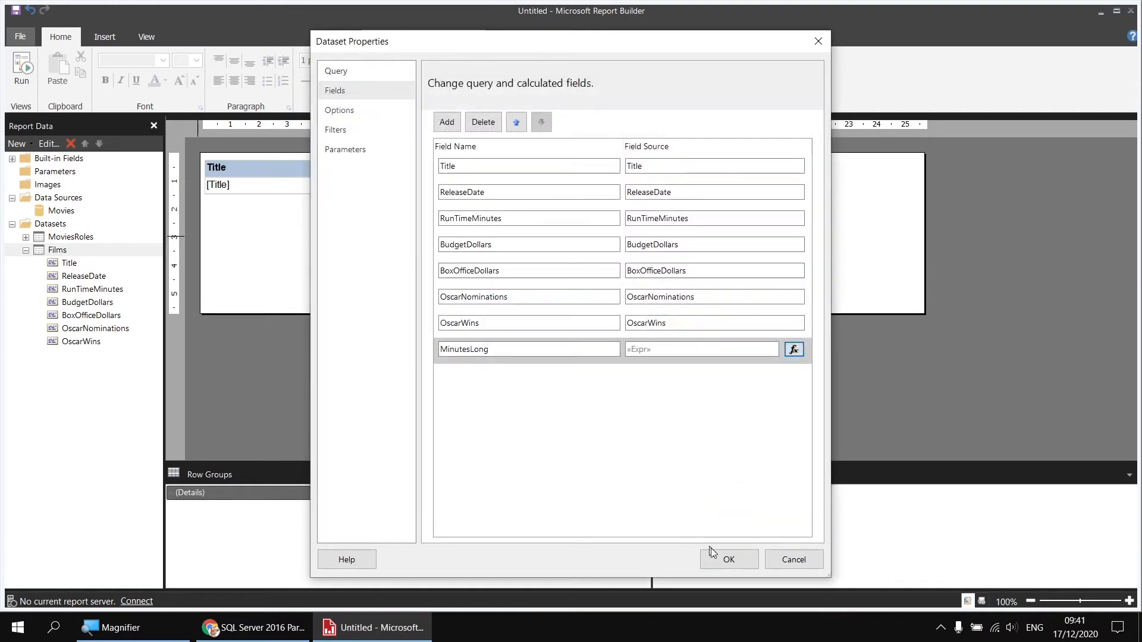
left_click(719, 553)
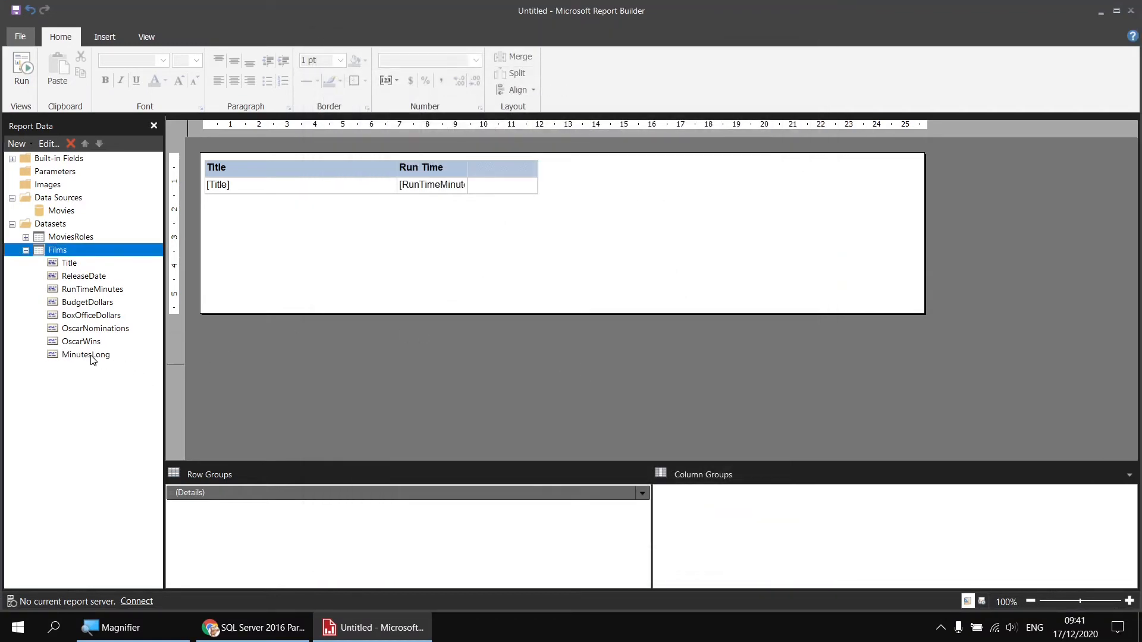
Step: Place the MinutesLong field in the table's empty third column, widen that column so the sentences fit, and preview the report
left_click_drag(89, 356, 498, 185)
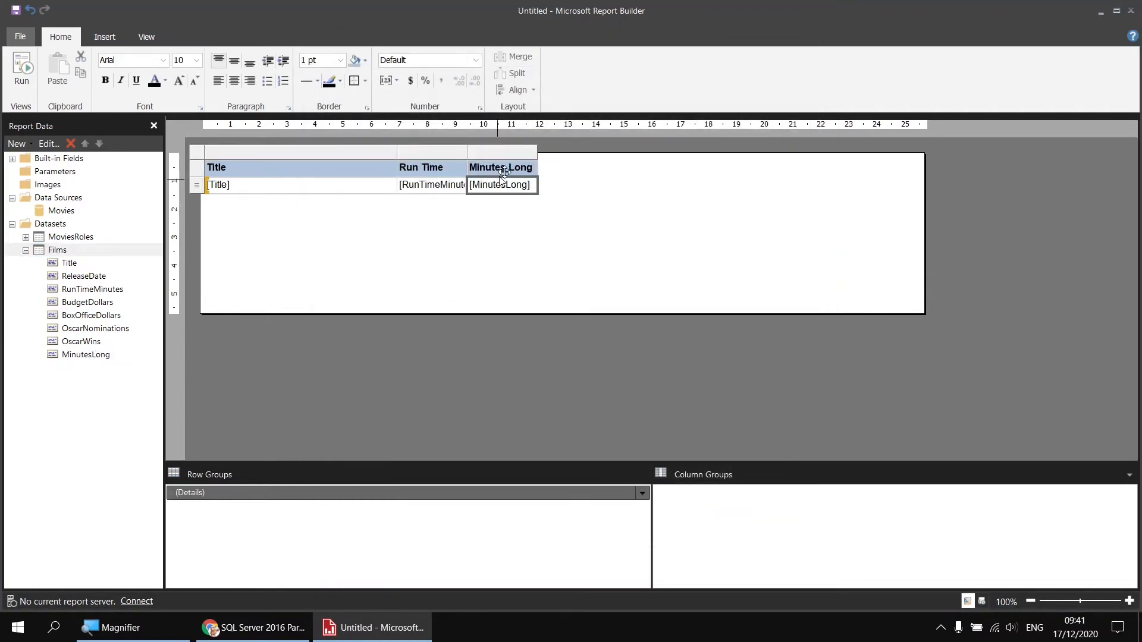
left_click_drag(539, 146, 662, 146)
left_click(22, 68)
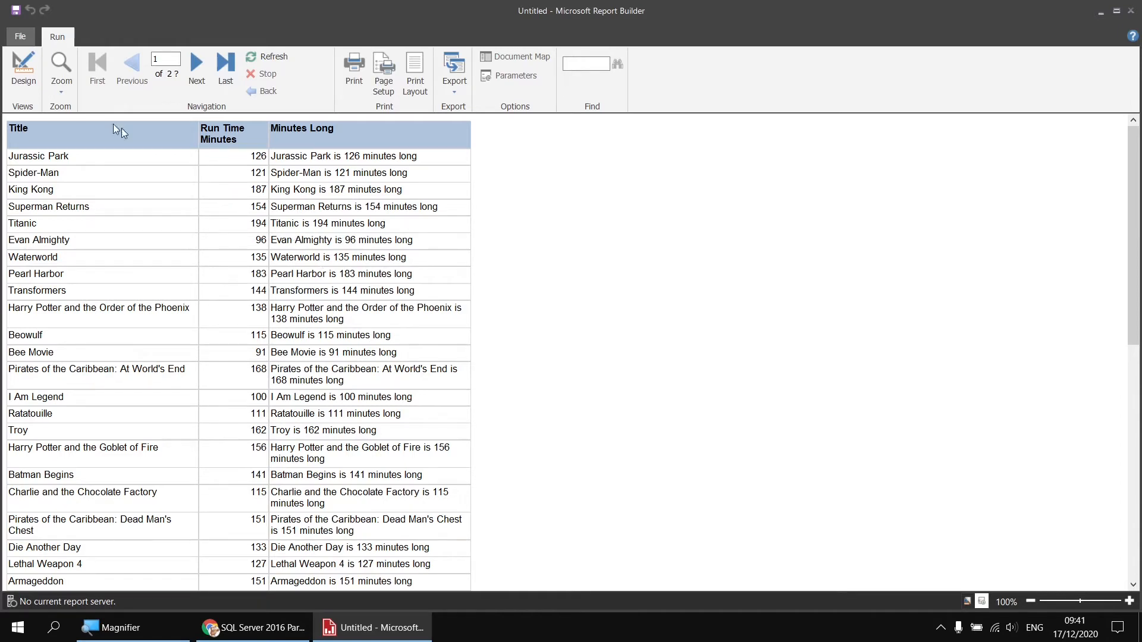
left_click(24, 71)
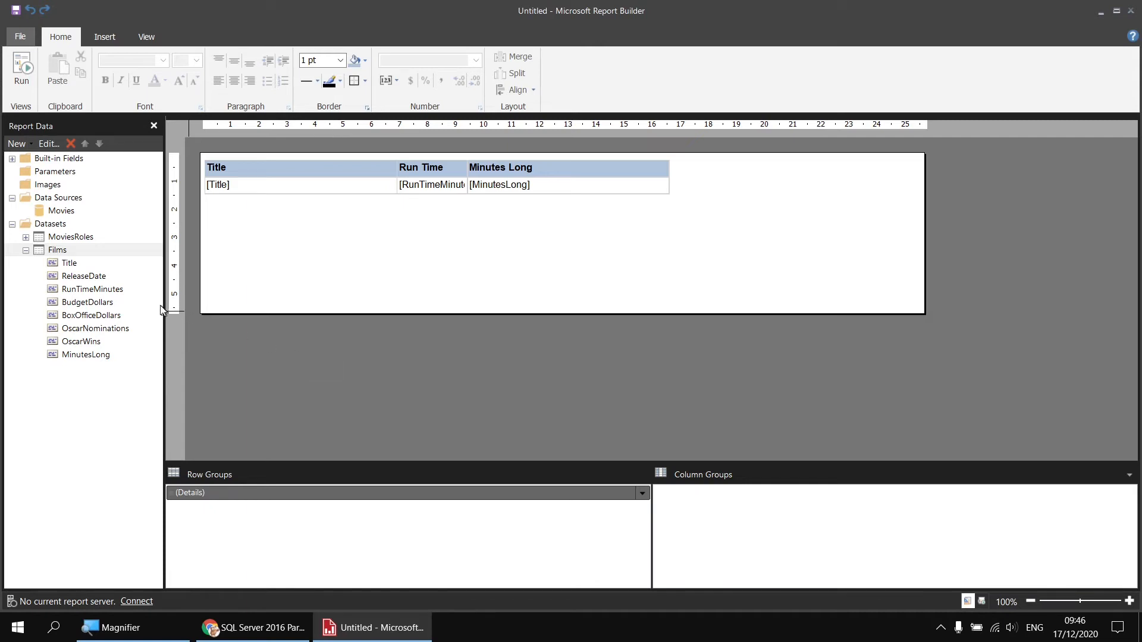
Step: Begin a new column at the end of the Films dataset query's SELECT list with ,Film.Title + ' is ' +
right_click(81, 252)
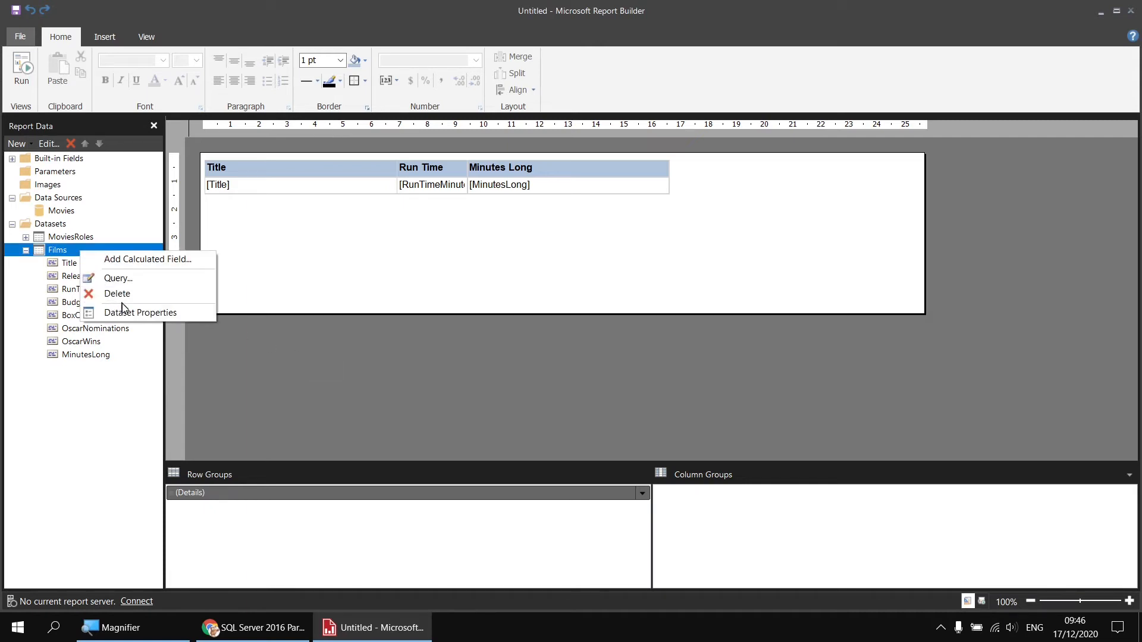
left_click(125, 314)
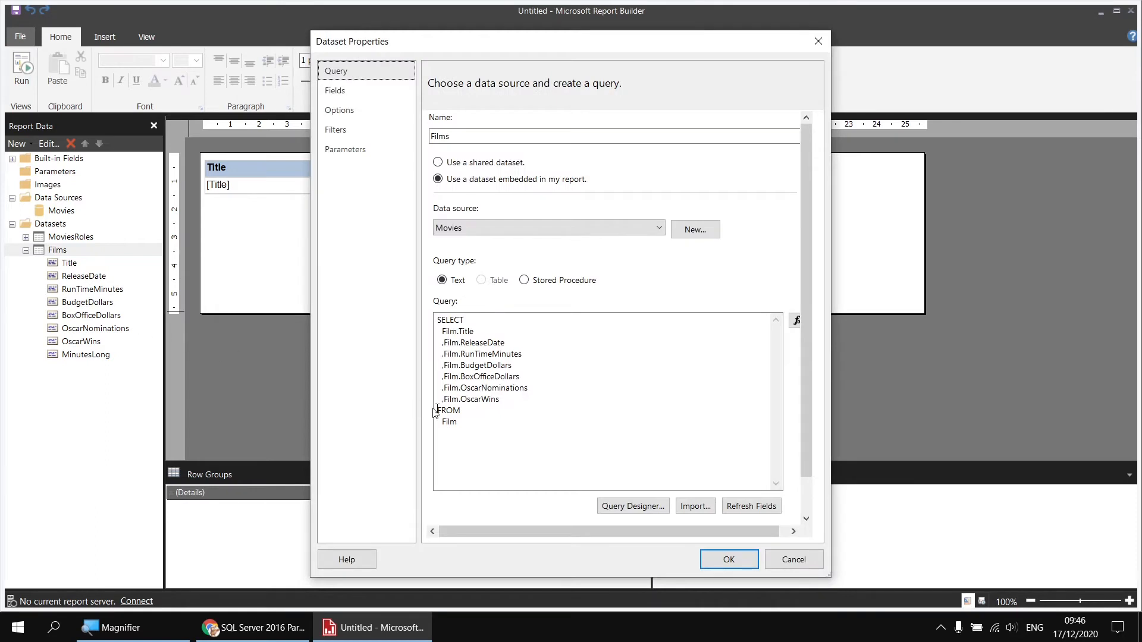
left_click(510, 399)
key("Return")
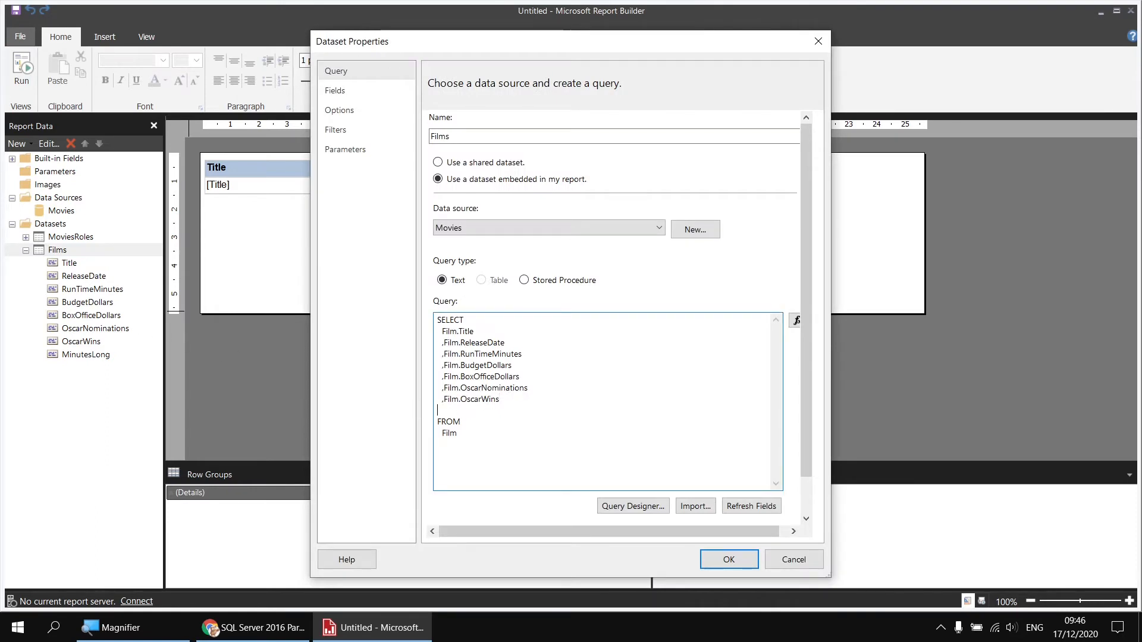
type(",")
left_click_drag(474, 330, 442, 331)
key("ctrl+c")
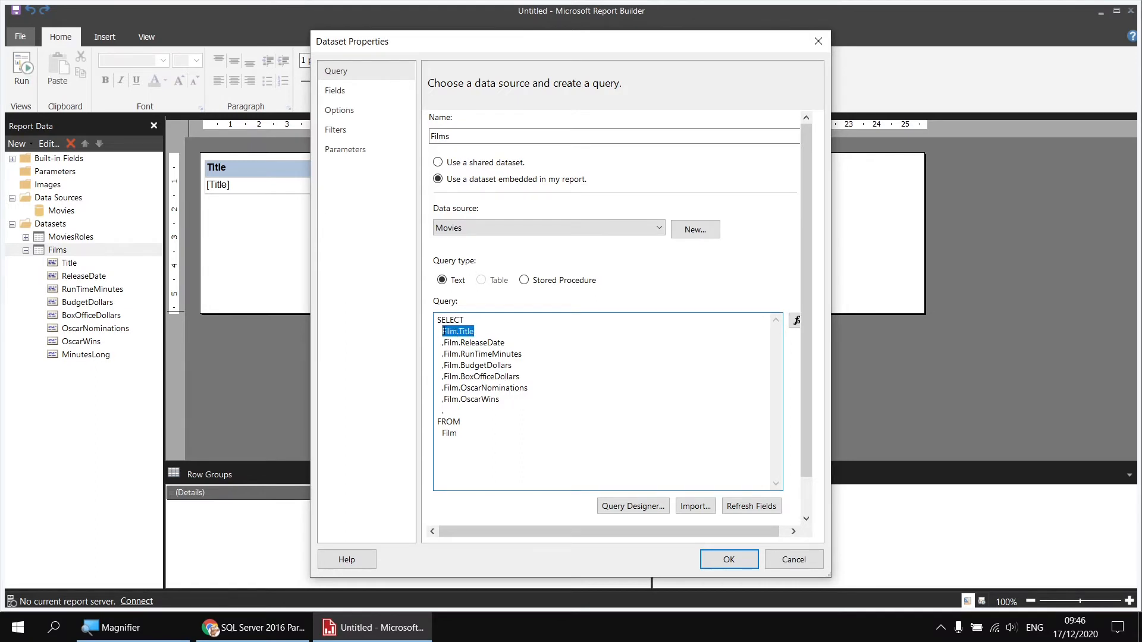
left_click(464, 412)
key("ctrl+v")
type("+")
Step: Complete the new query column with Film.RunTimeMinutes + ' minutes long' AS MinutesLong2, and save the Films dataset
left_click_drag(524, 354, 445, 354)
key("ctrl+c")
left_click(528, 412)
key("ctrl+v")
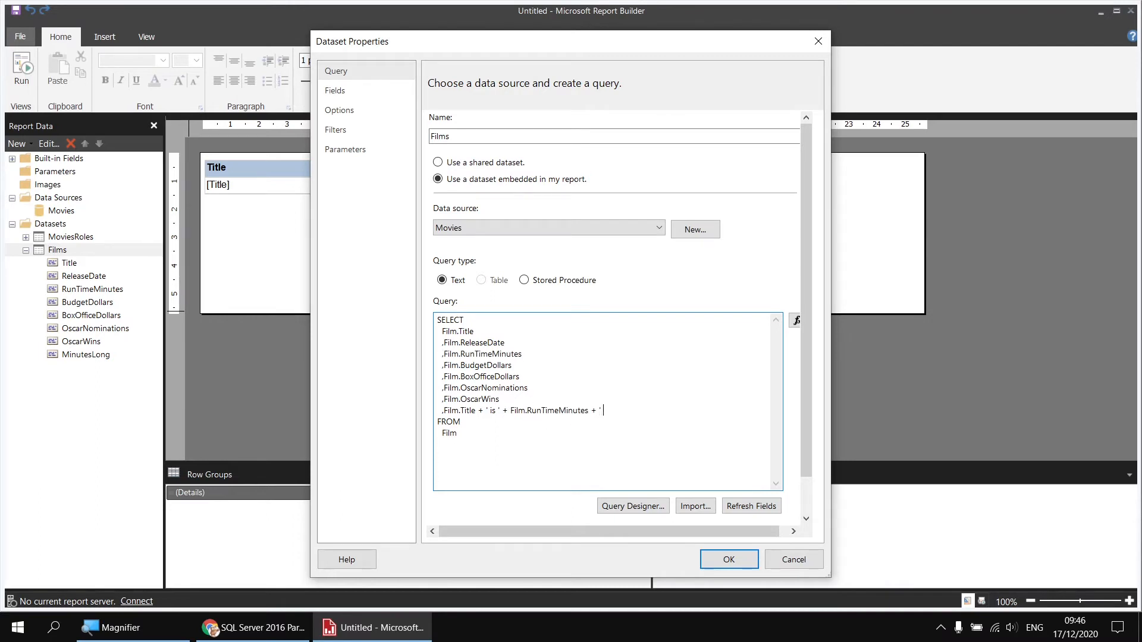
type("+ ' minutes long' AS MinutesLong2")
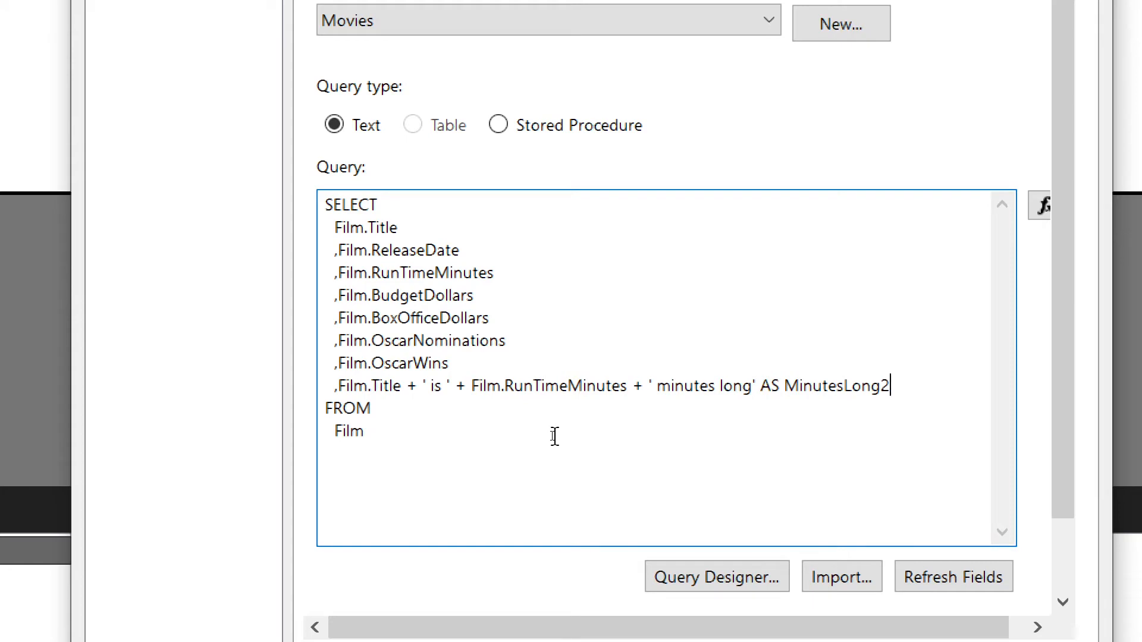
key("super+minus")
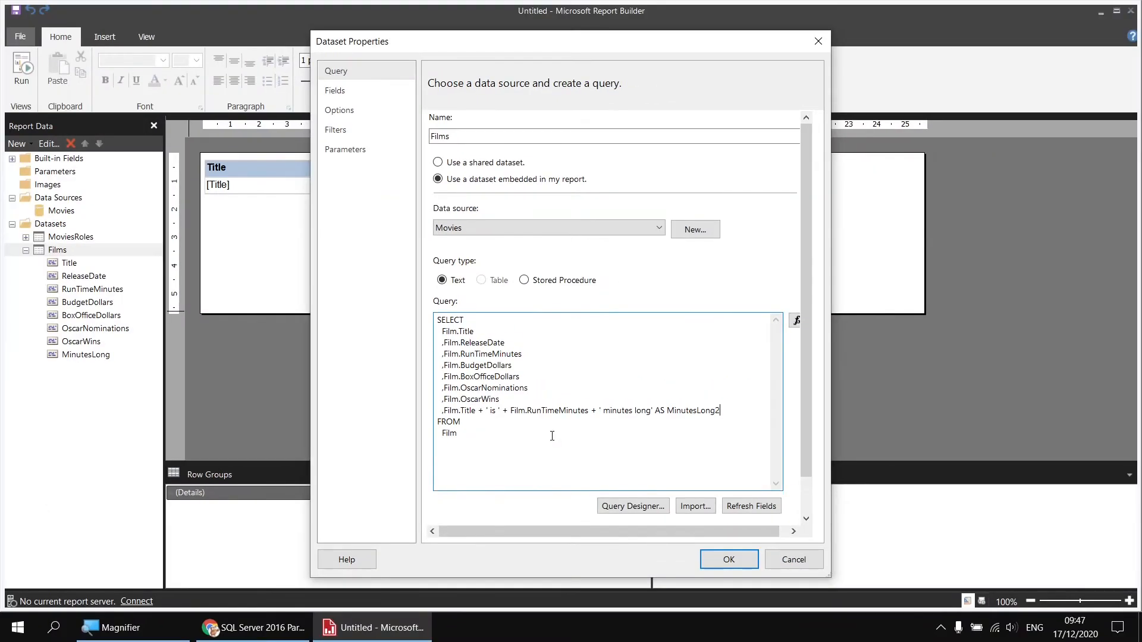
left_click(726, 560)
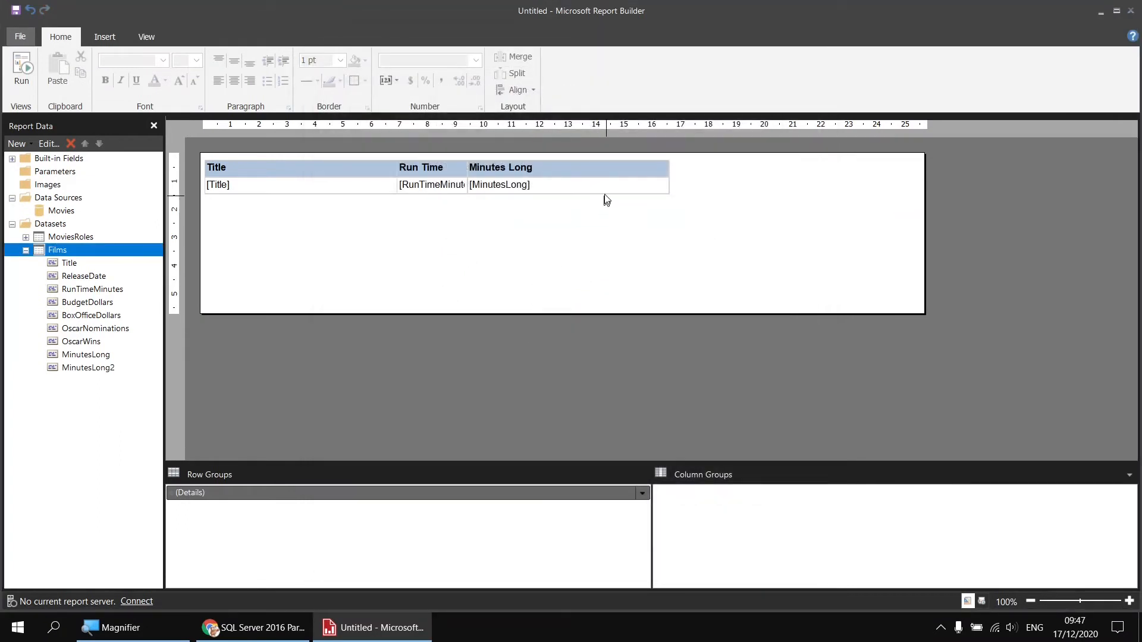
Step: Change the detail cell under Minutes Long to the MinutesLong2 field and run the report
left_click(661, 184)
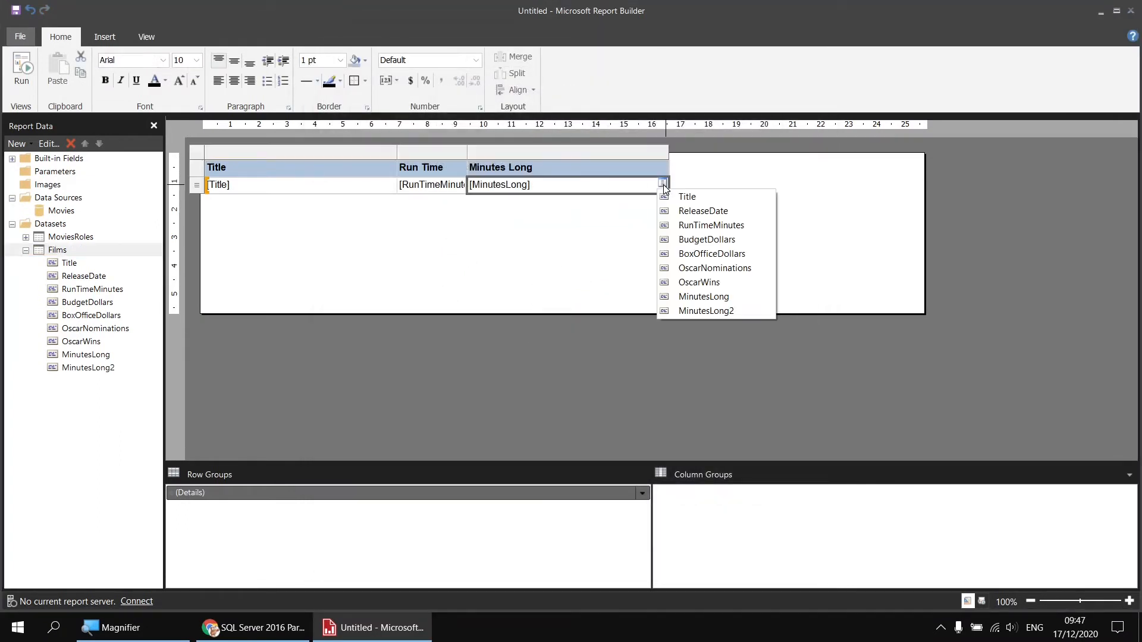
left_click(712, 311)
left_click(29, 80)
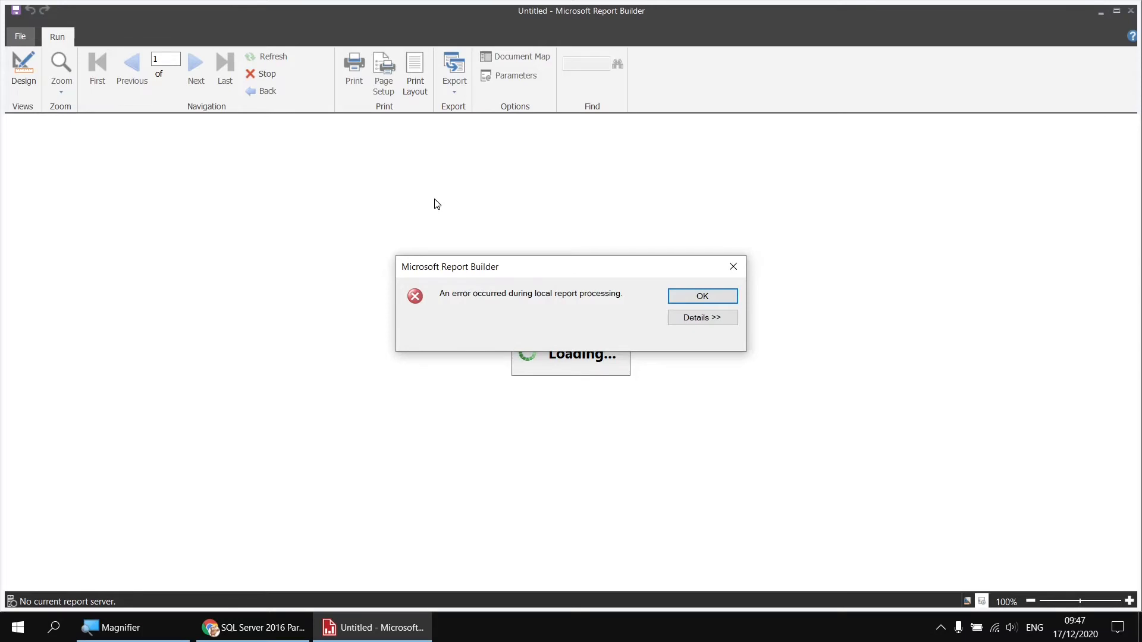
Step: Read the details of the report processing error, dismiss it, and return to the design
left_click(694, 320)
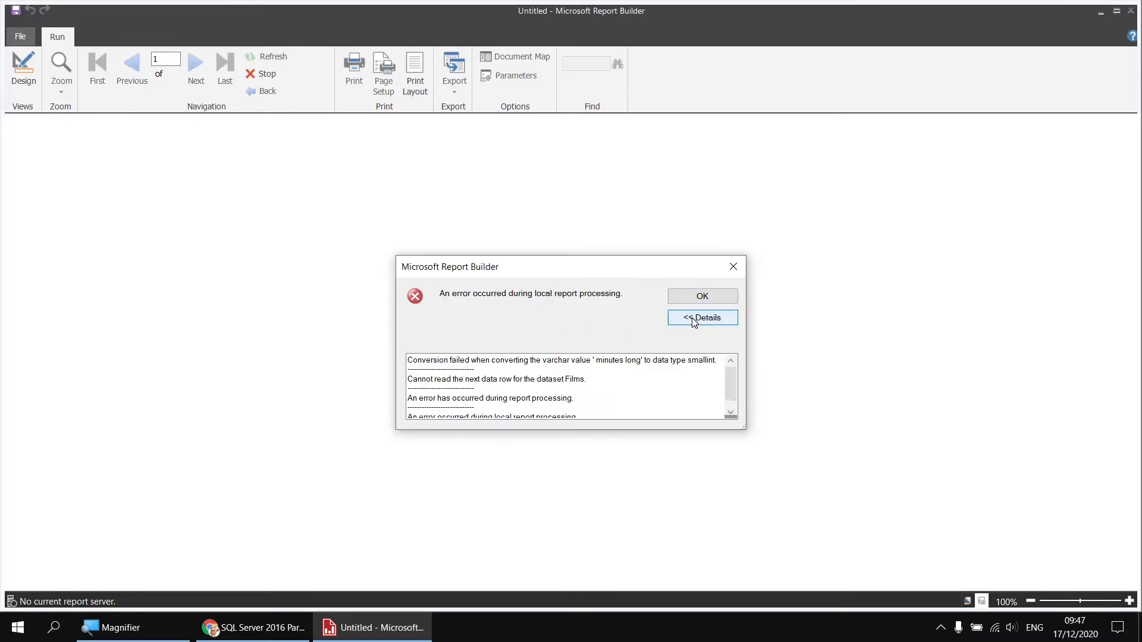
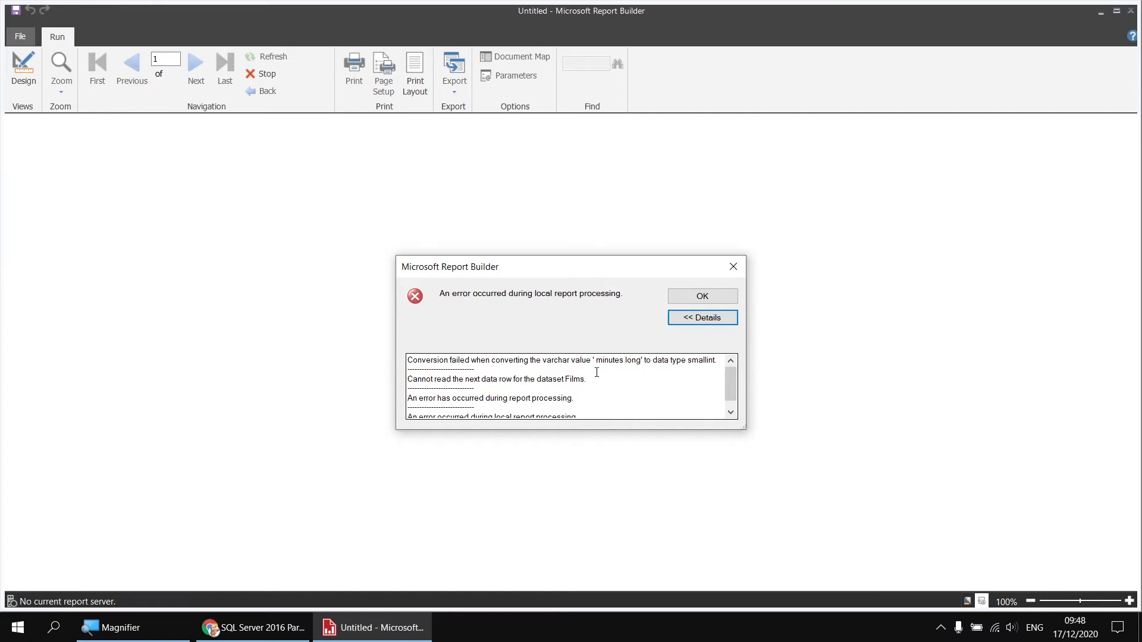
left_click(700, 297)
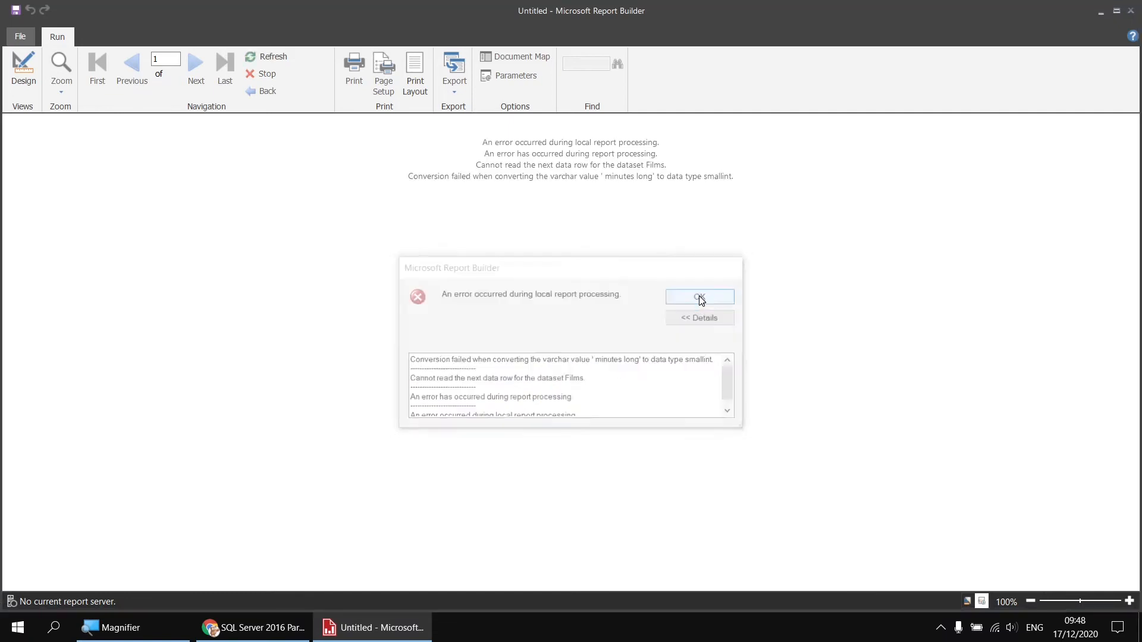
left_click(23, 67)
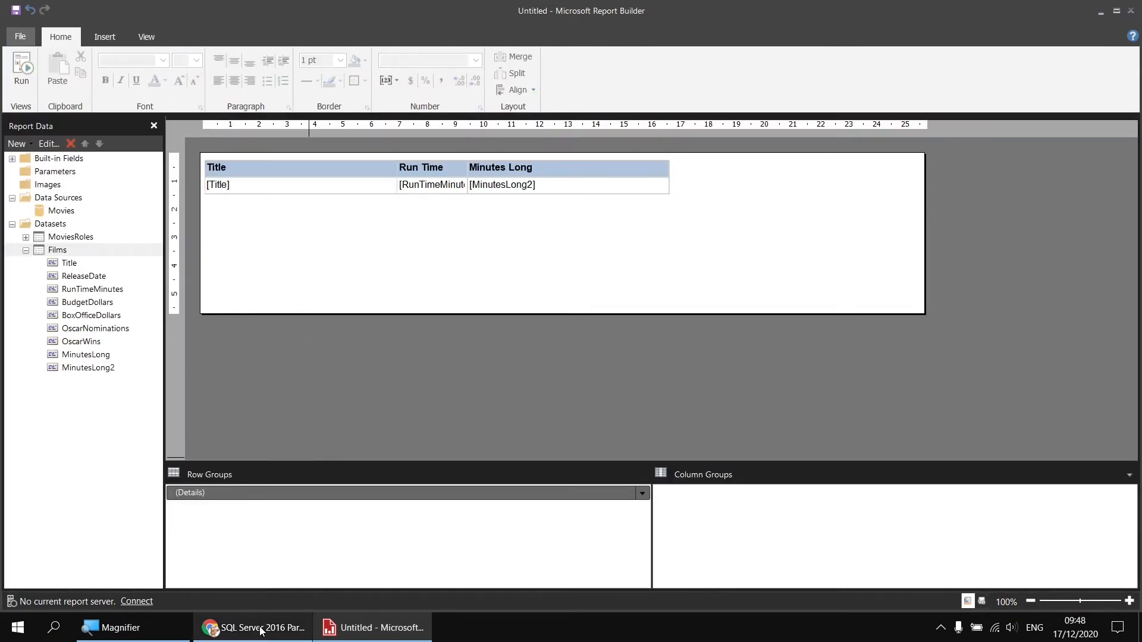
Step: Switch to the browser and examine the Transact-SQL data type precedence list, highlighting smallint and reading on to the character types
left_click(298, 626)
left_click(272, 12)
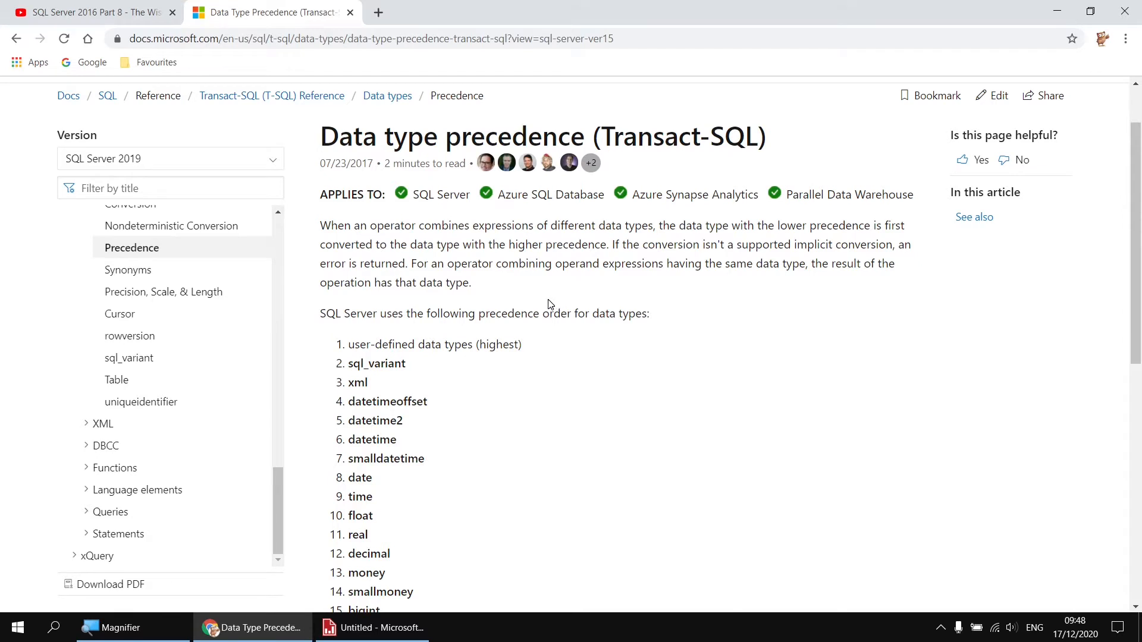
scroll(551, 304, "down", 2)
scroll(550, 305, "down", 1)
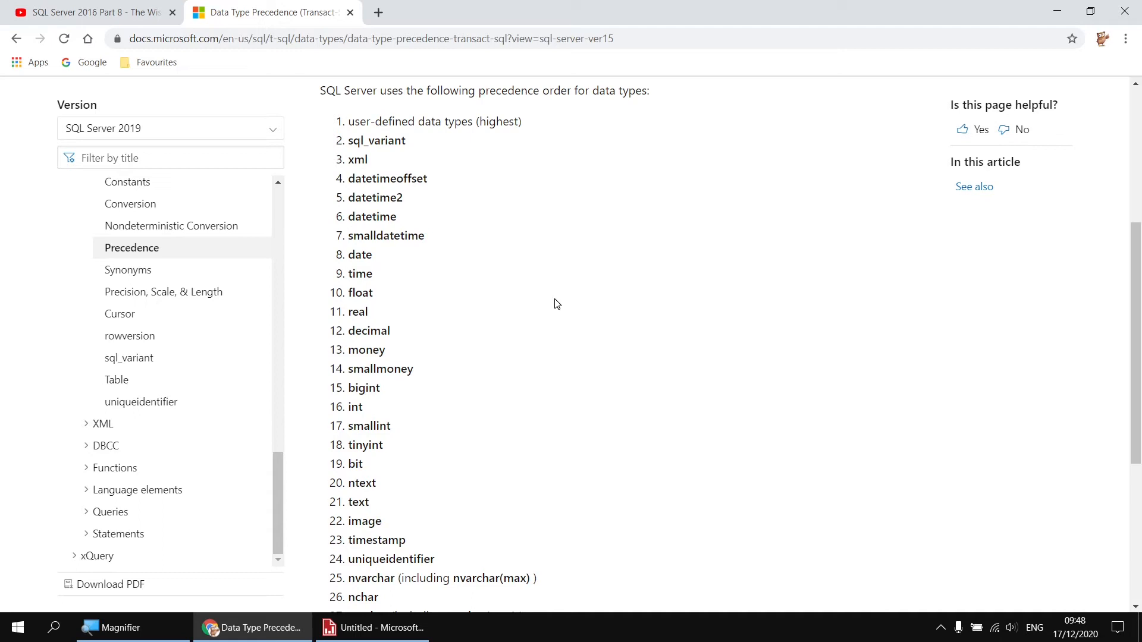
scroll(555, 302, "down", 1)
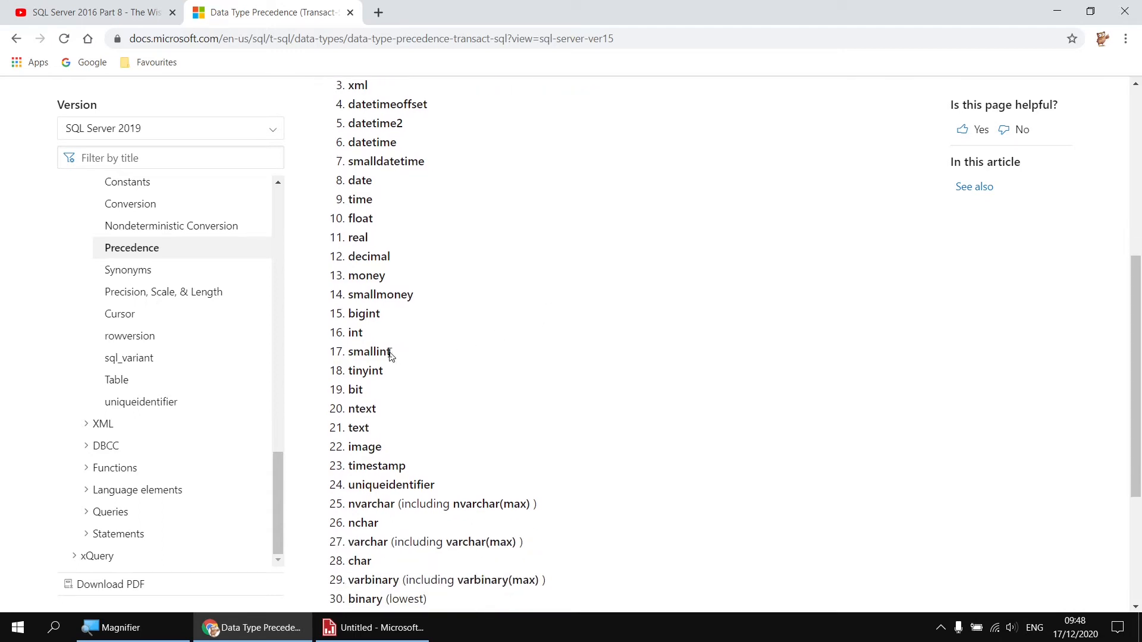
double_click(389, 352)
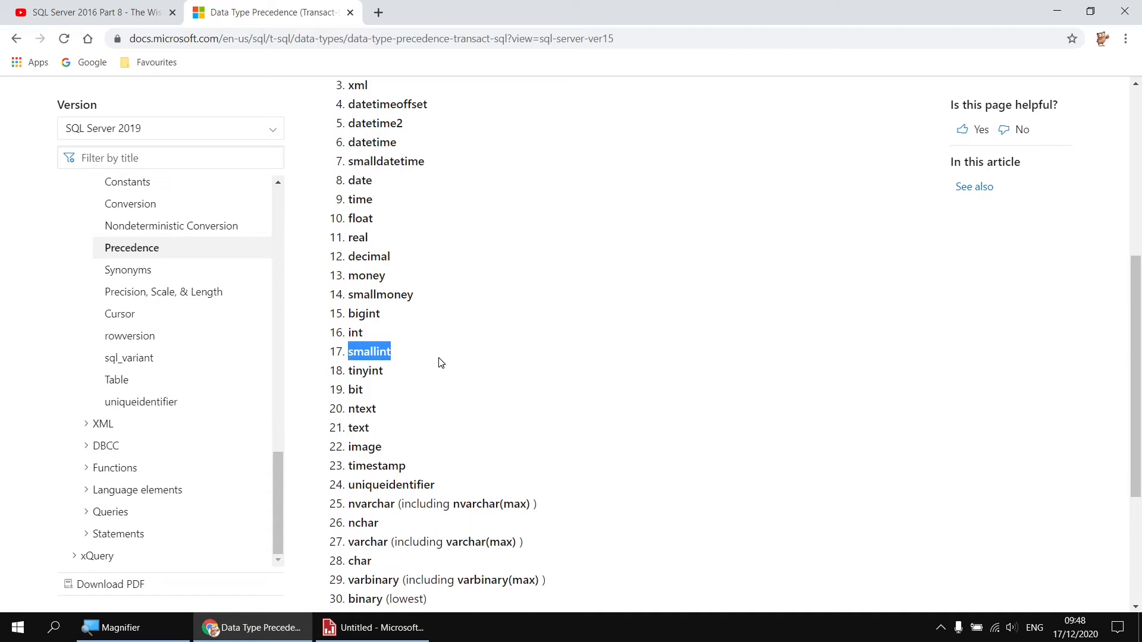
scroll(446, 364, "down", 1)
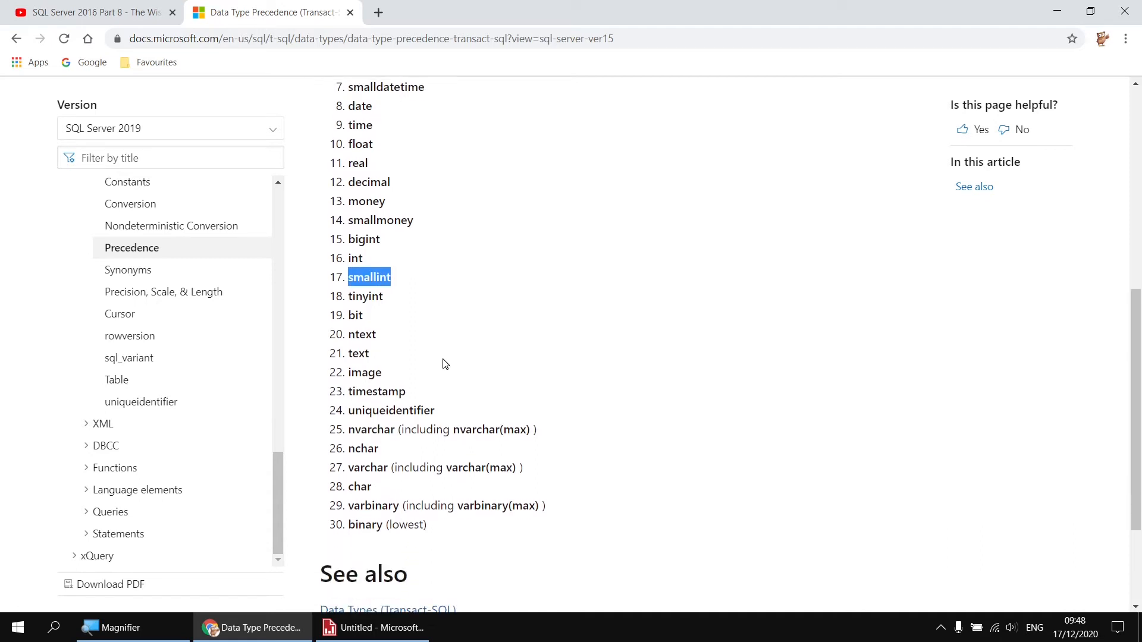
Step: Compare the positions of varchar and smallint in the data type precedence list and review the precedence rules in the article's introduction
double_click(364, 469)
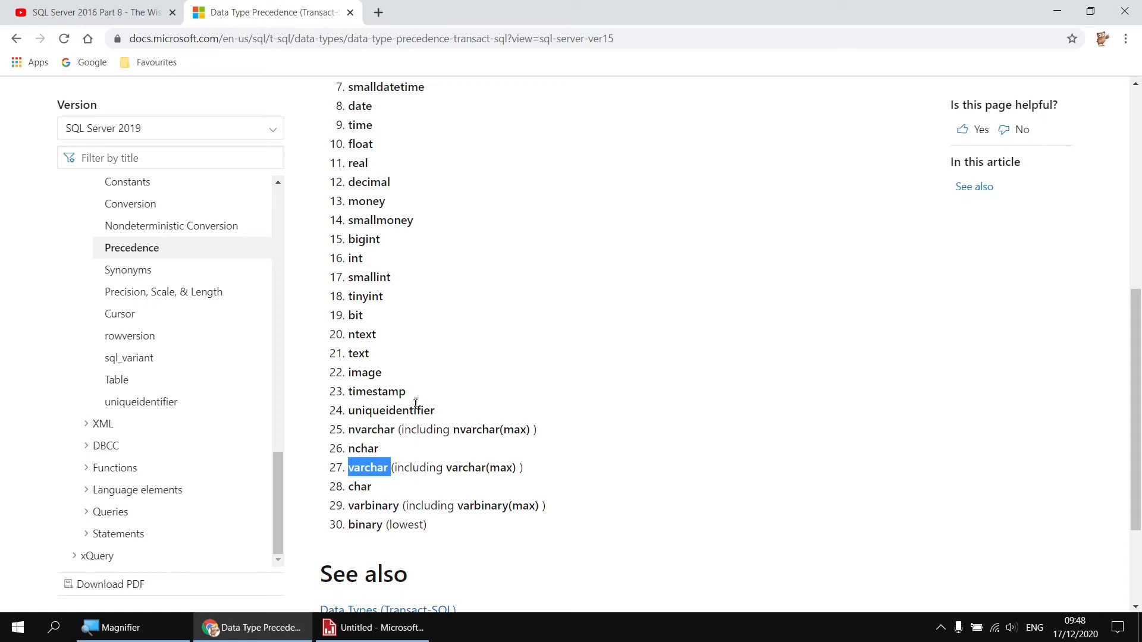
double_click(367, 277)
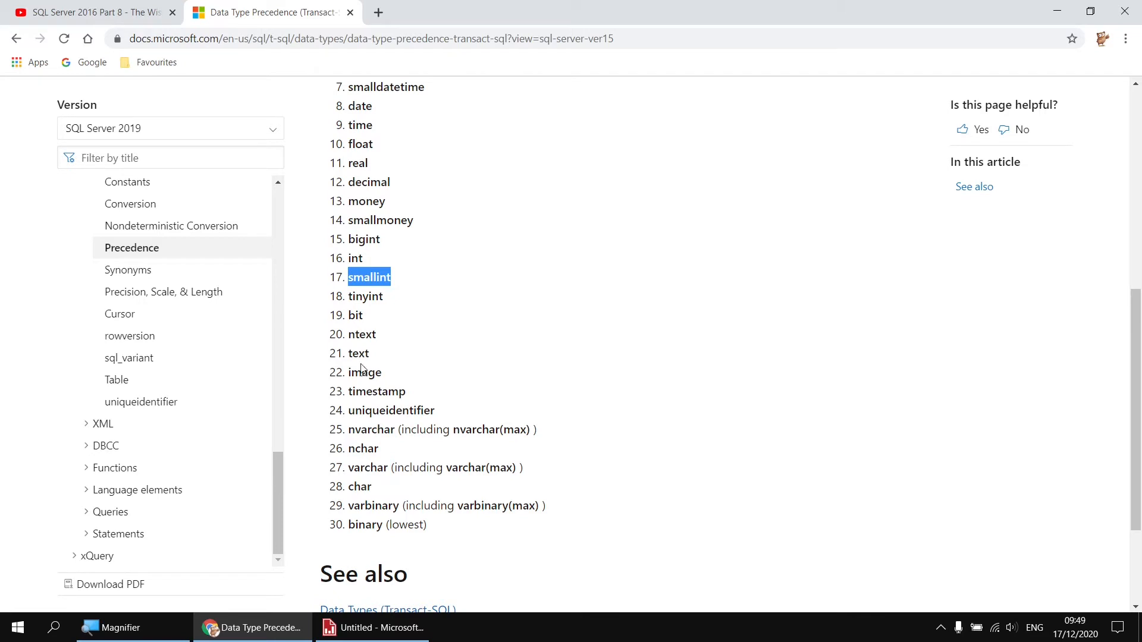
left_click(421, 280)
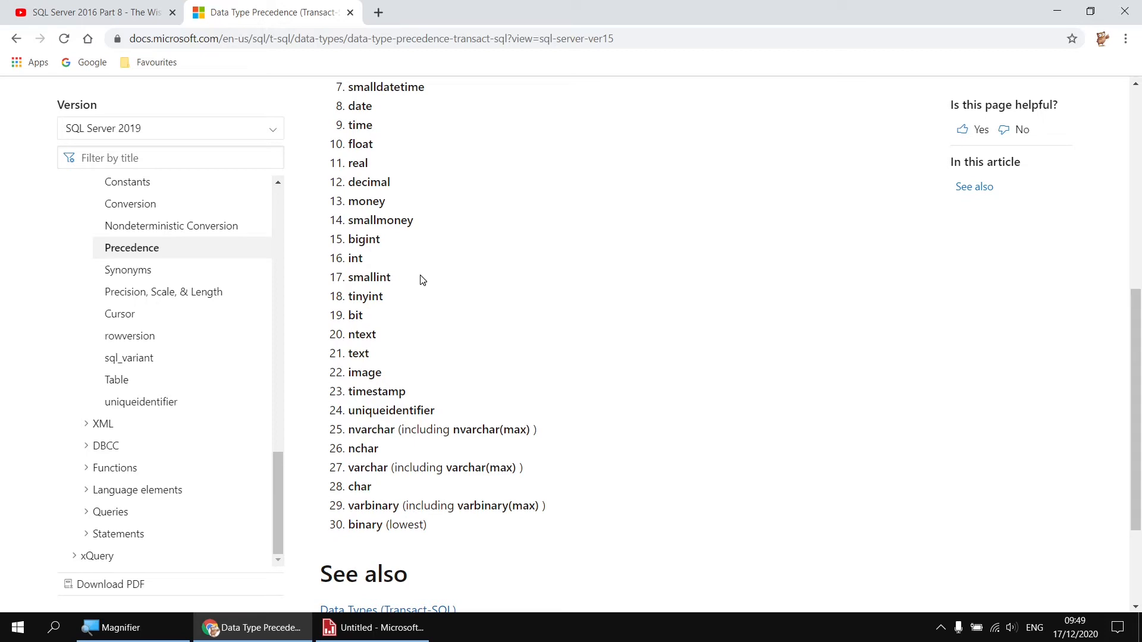
scroll(453, 309, "up", 5)
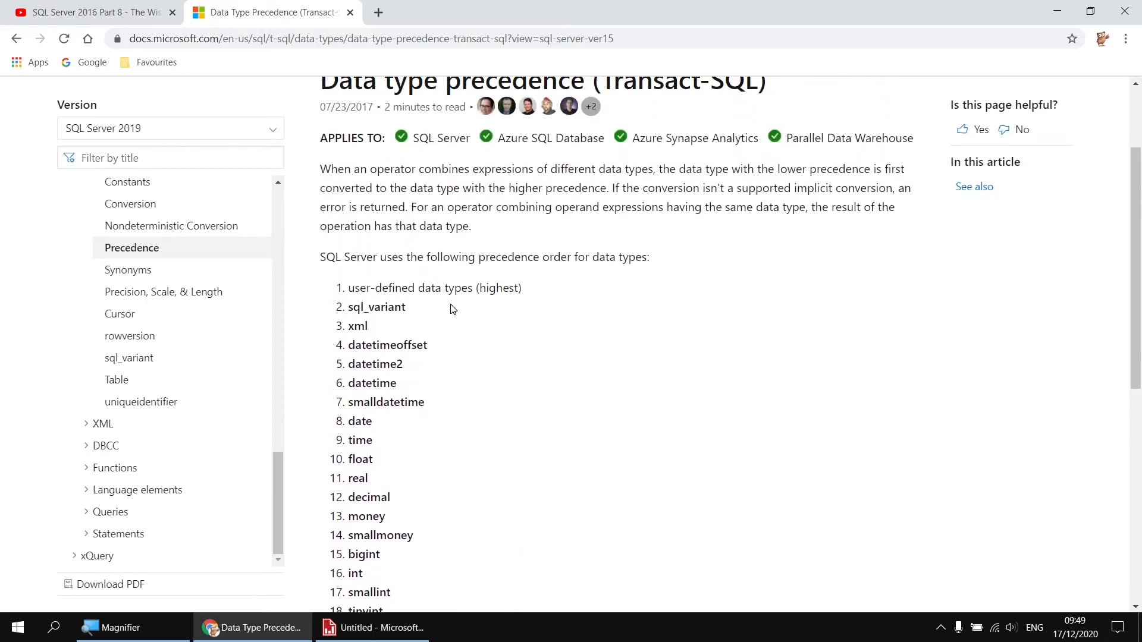
scroll(453, 308, "up", 3)
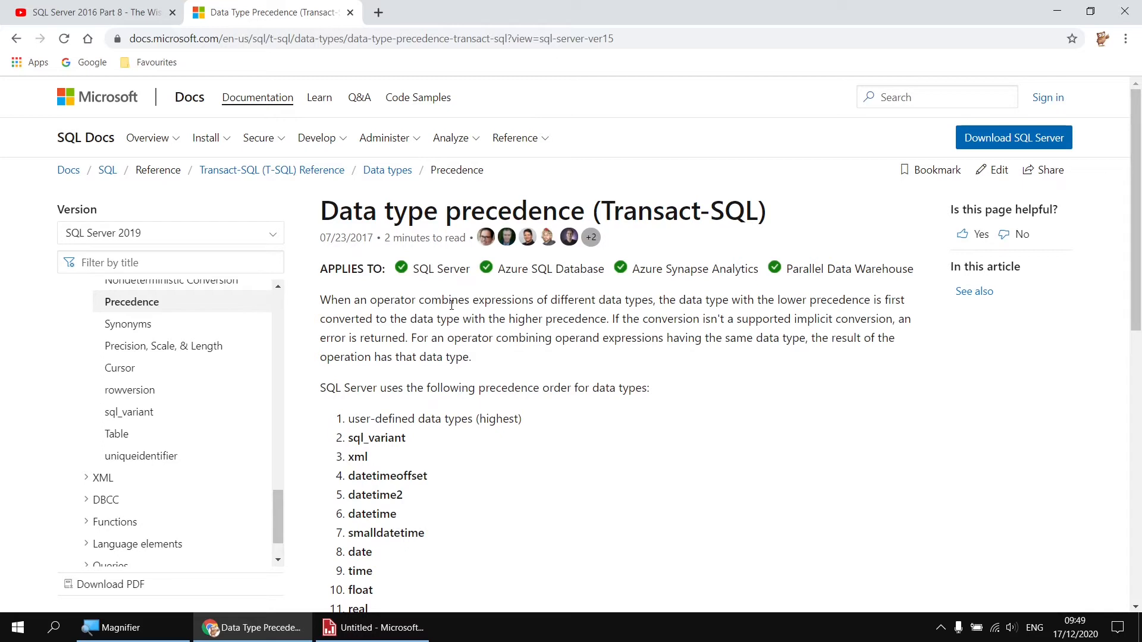
Step: In Report Builder, change Film.RunTimeMinutes in the Films query's MinutesLong2 expression to CAST(Film.RunTimeMinutes AS VARCHAR) and run the report
left_click(360, 635)
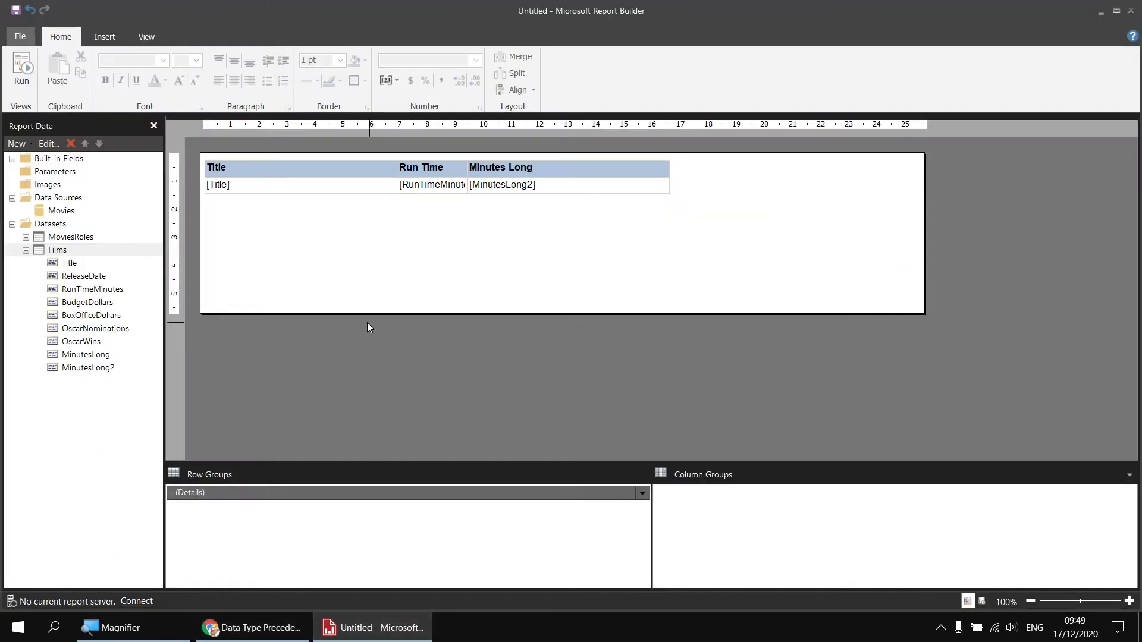
right_click(72, 252)
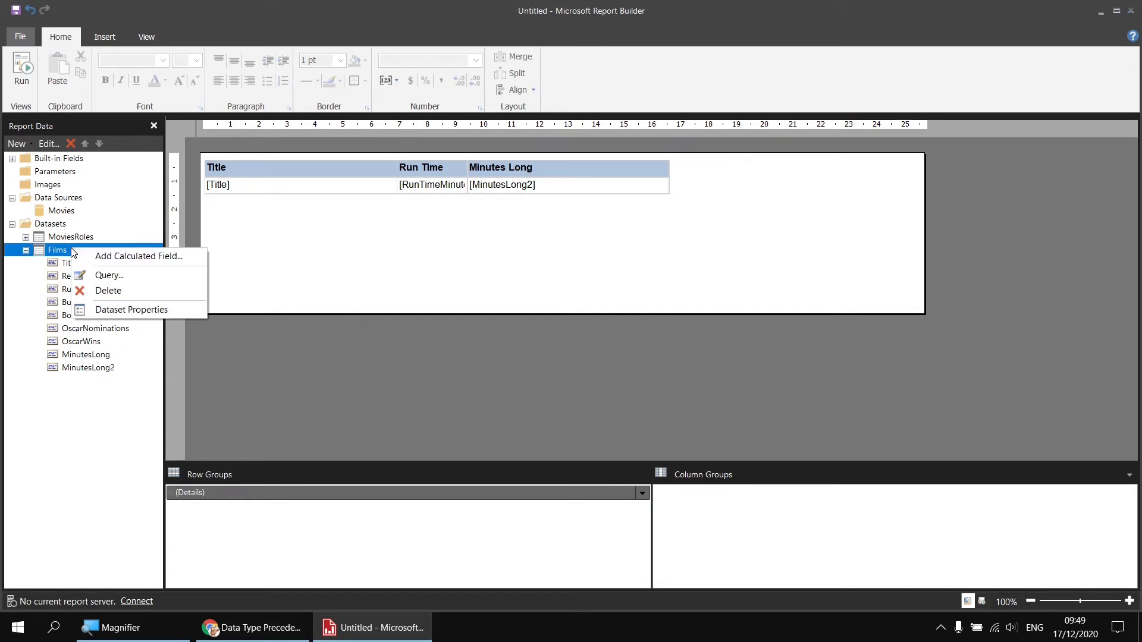
left_click(119, 313)
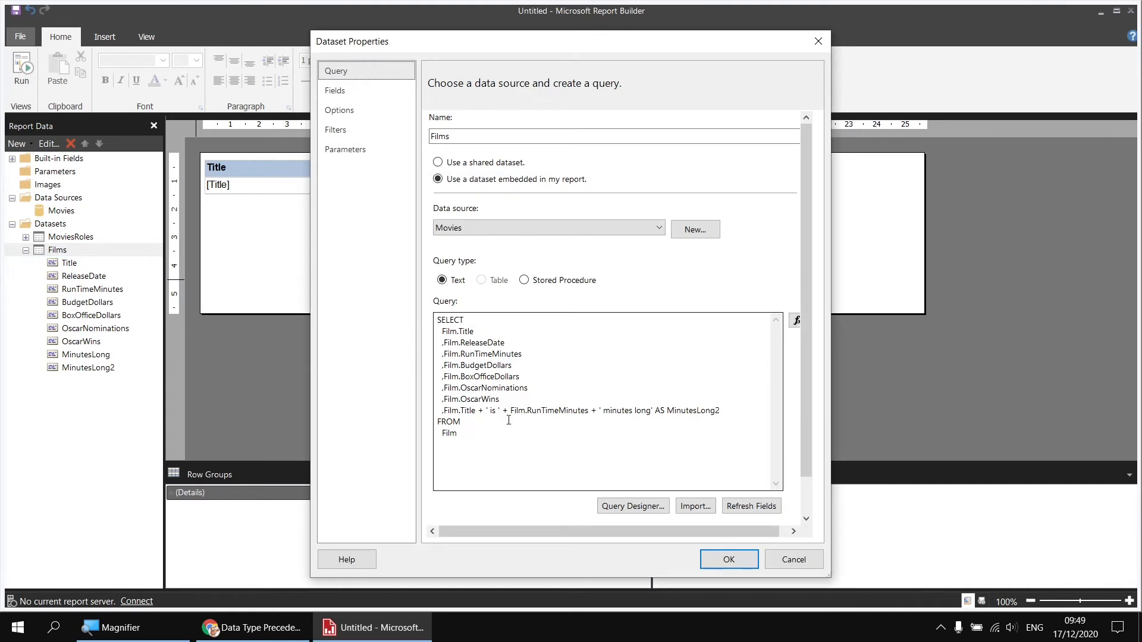
left_click(510, 411)
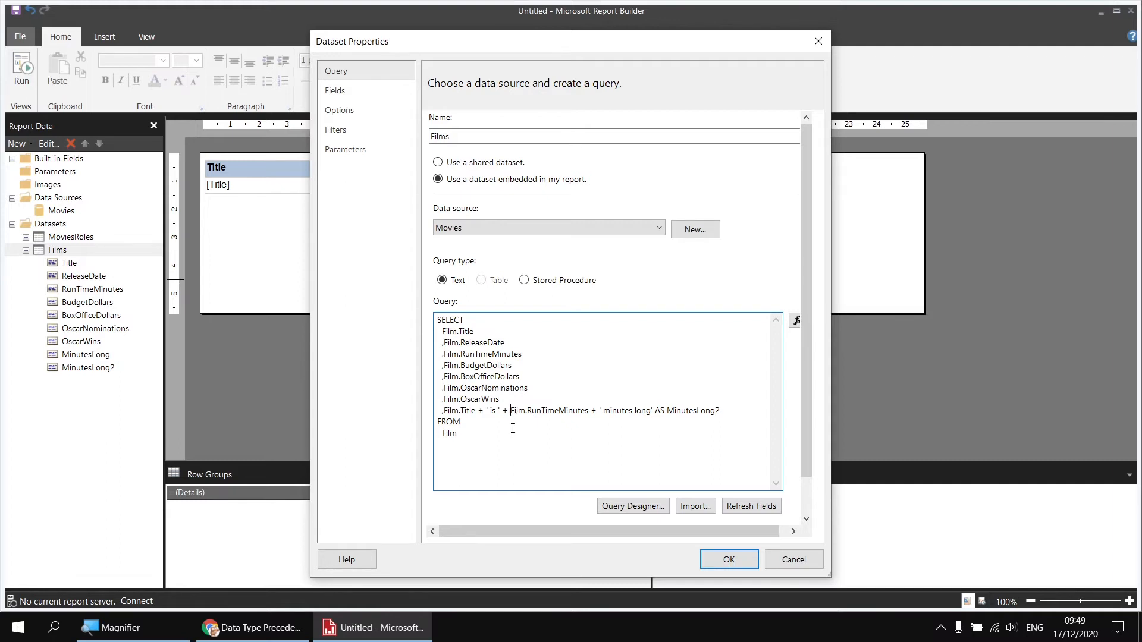
type("CAST")
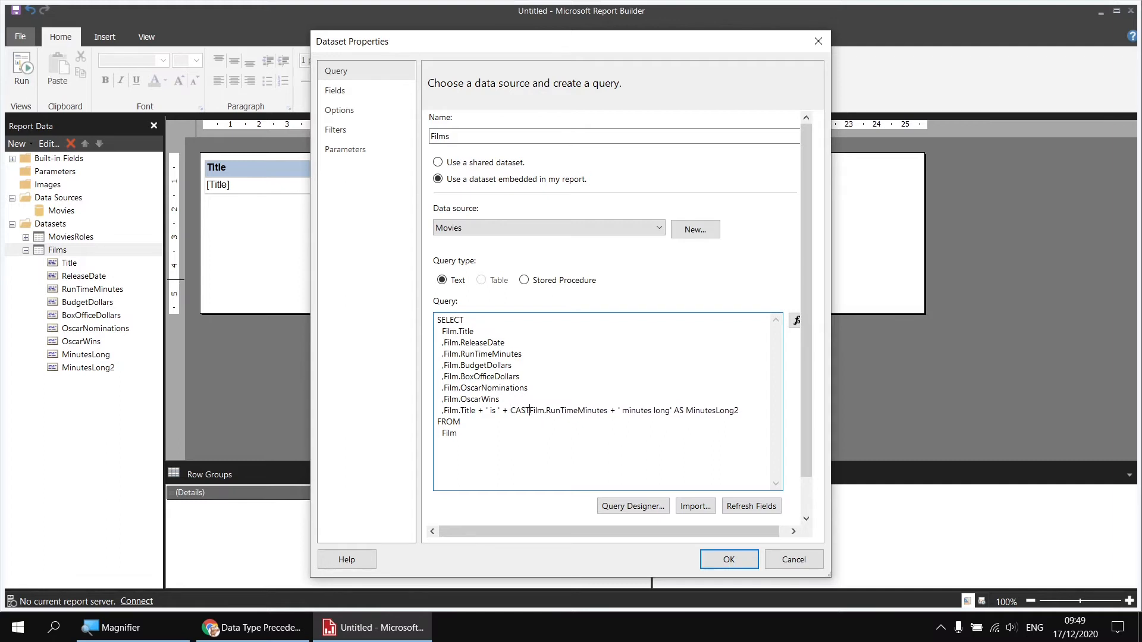
type("(")
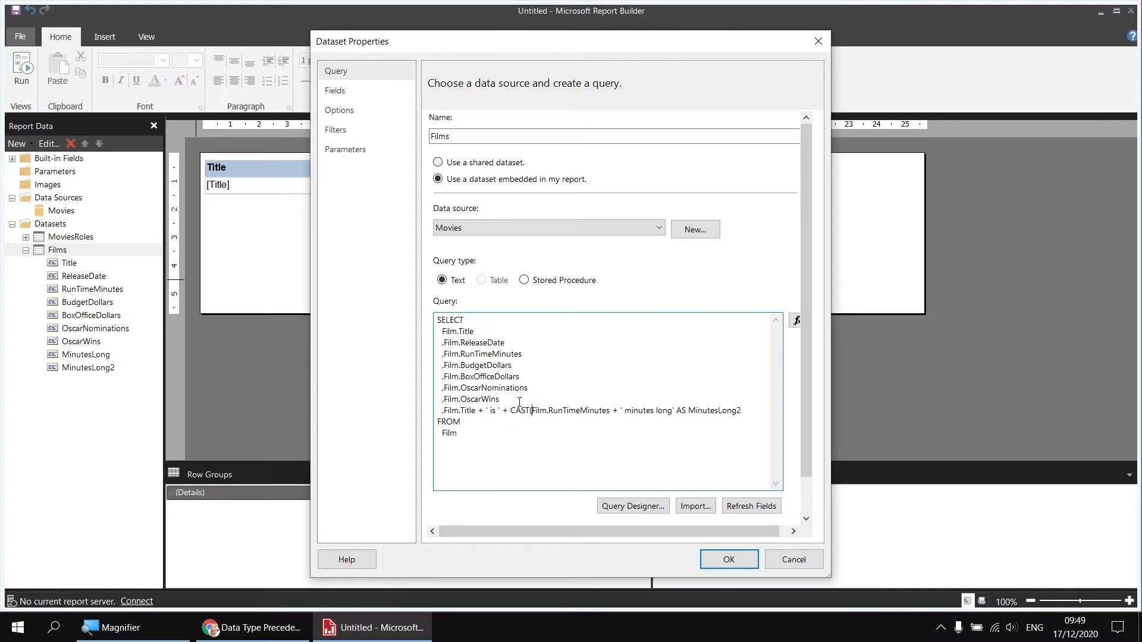
left_click(610, 412)
type("AS")
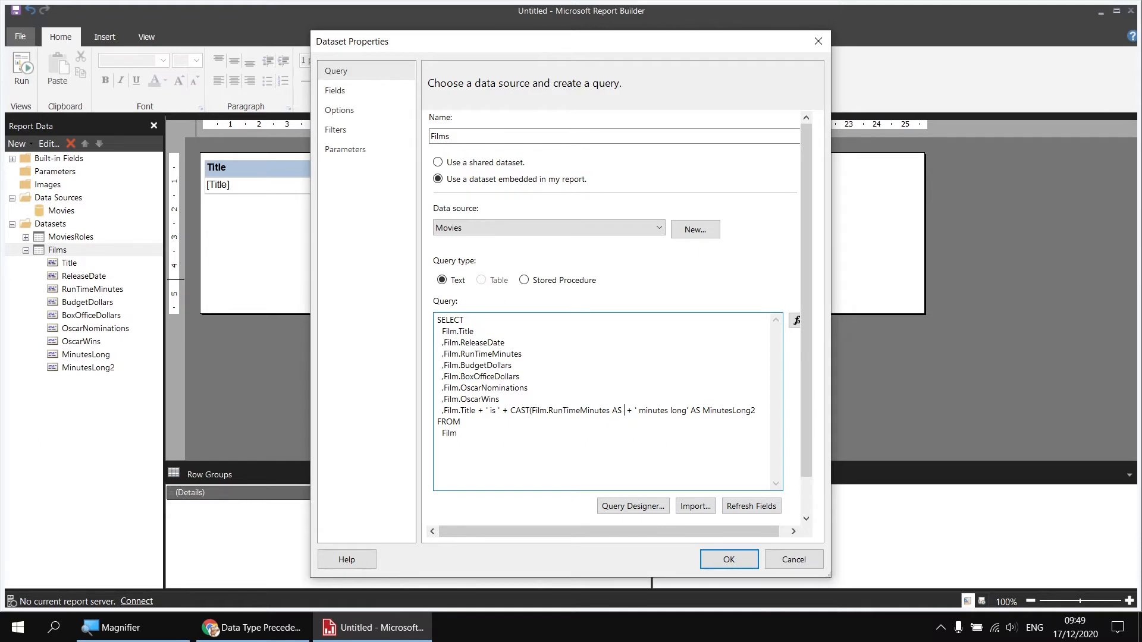
type("VARCHAR ")
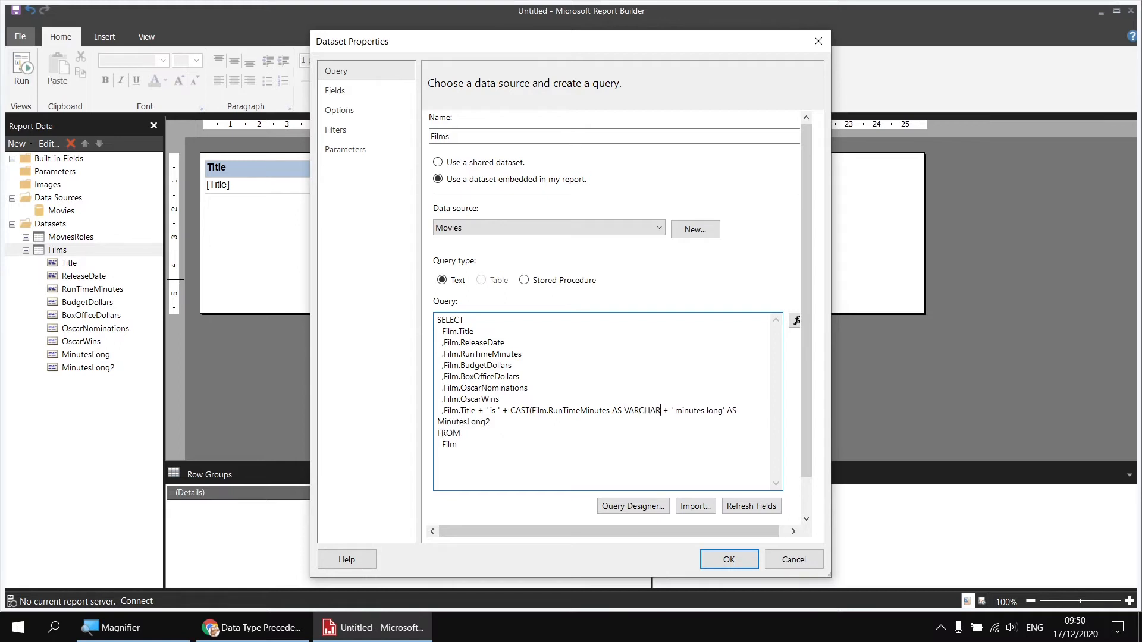
type(")")
left_click(729, 559)
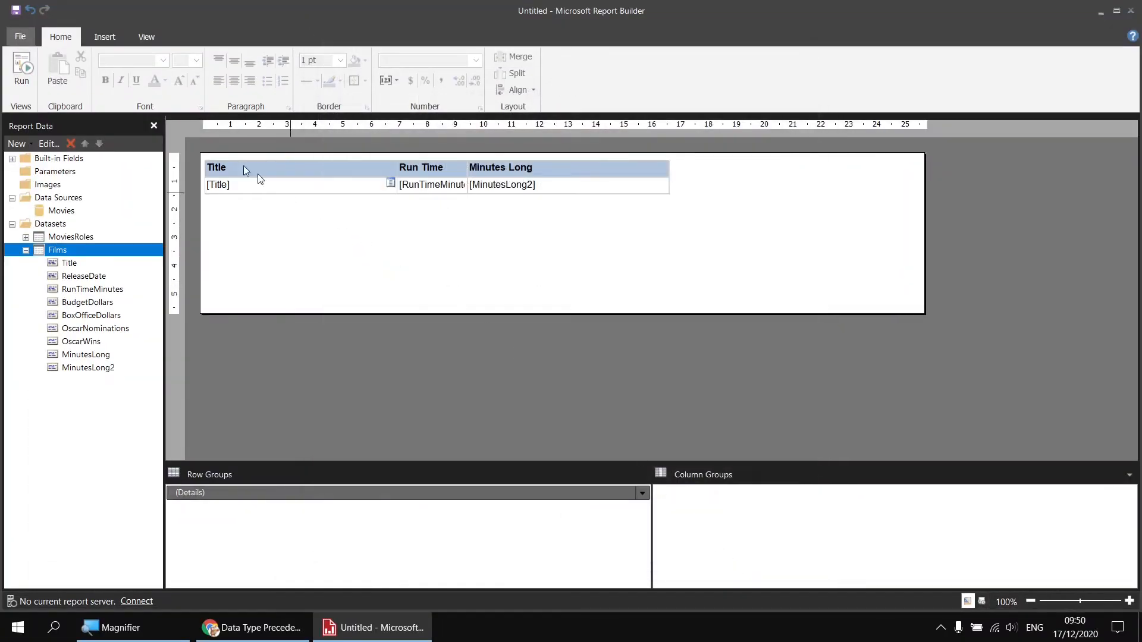
left_click(24, 70)
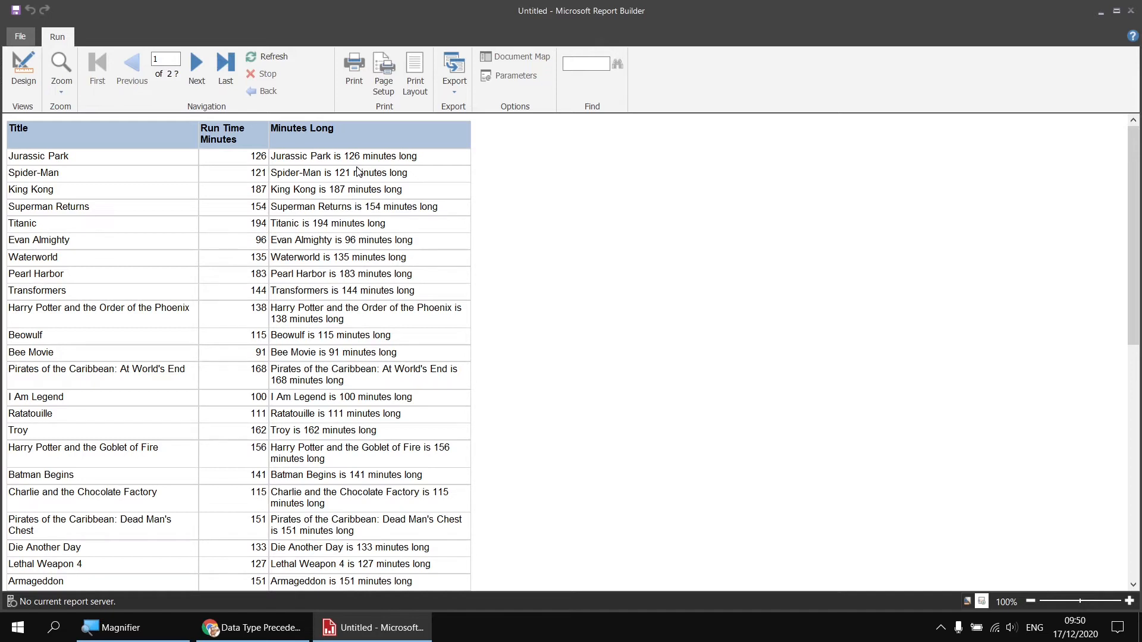
Step: Begin the Films query's MinutesLong2 expression with CONCAT( and replace the plus signs around ' is ' with commas
left_click(22, 76)
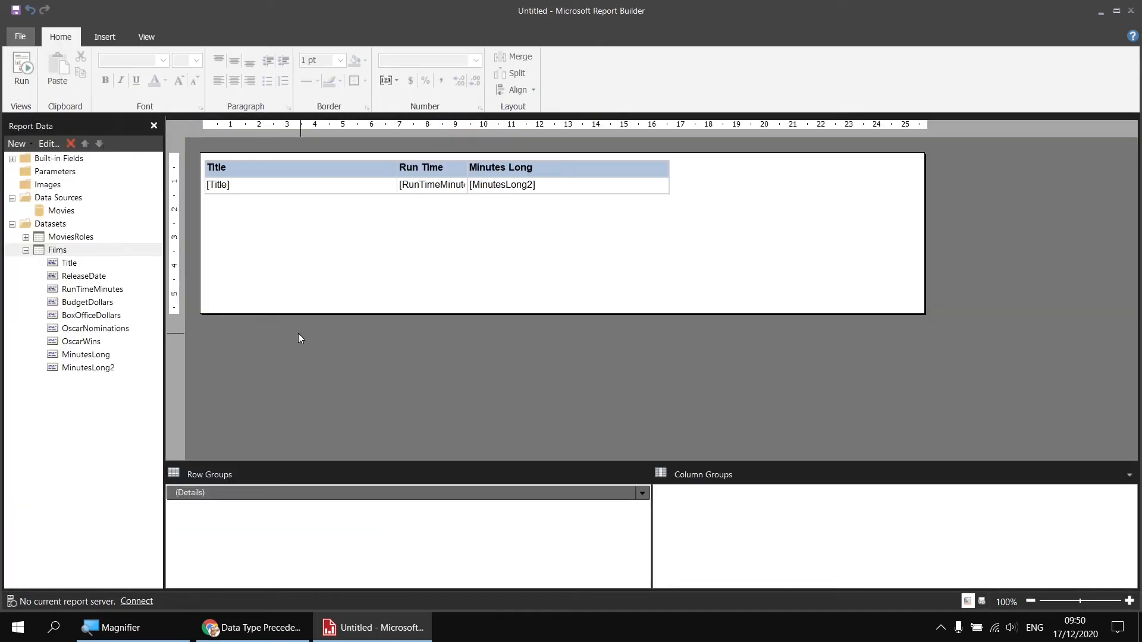
right_click(69, 251)
left_click(127, 312)
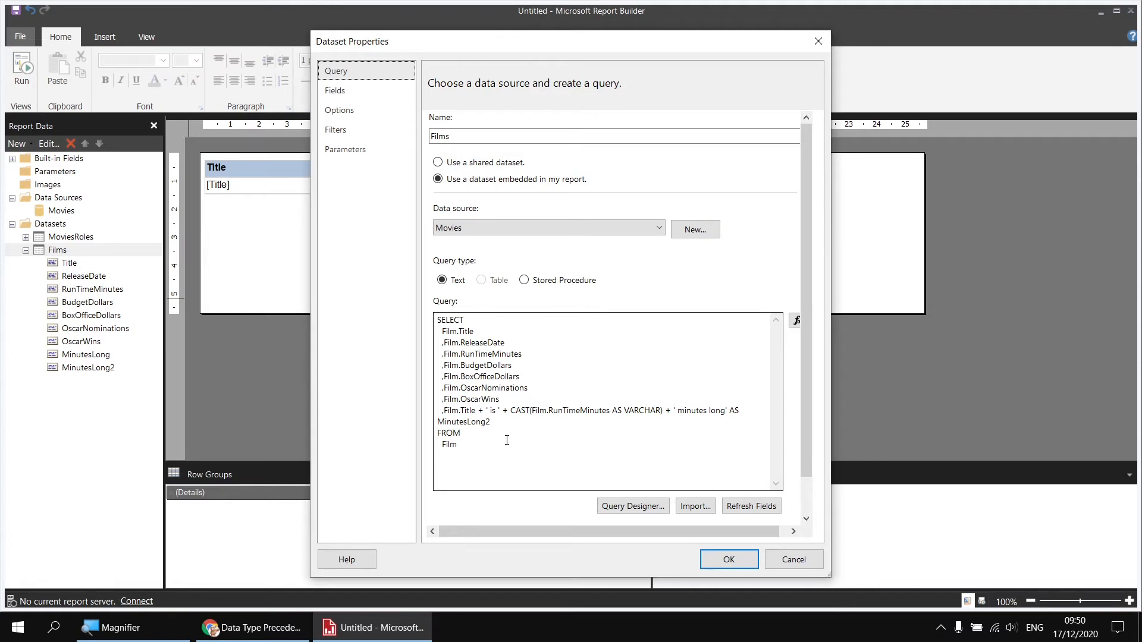
left_click(443, 410)
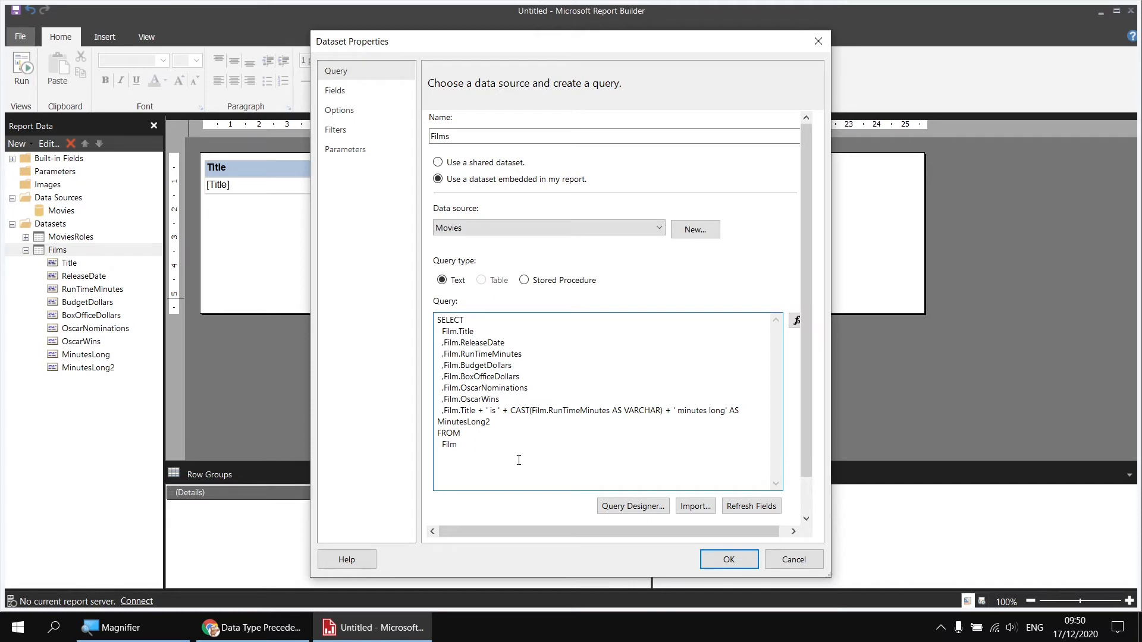
type("CONCAT")
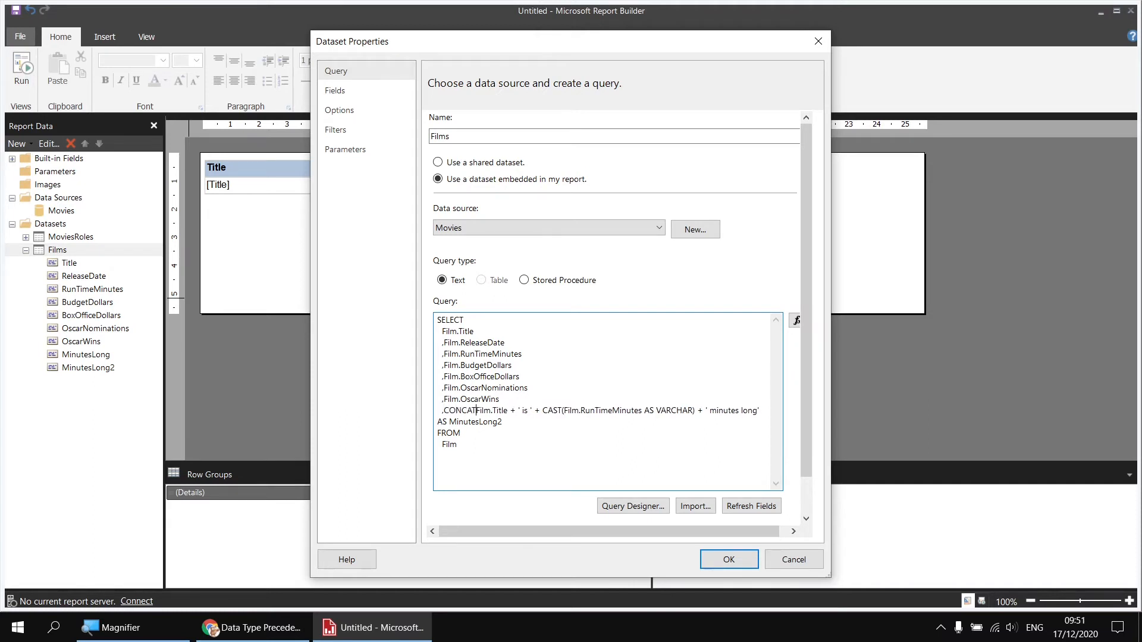
type("(")
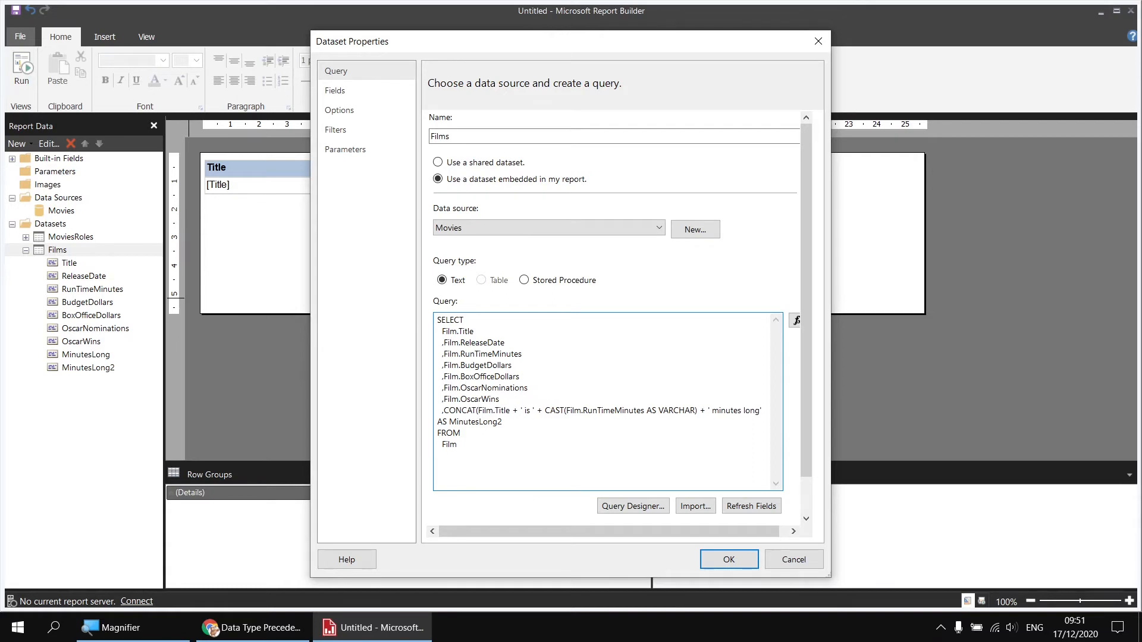
double_click(515, 411)
left_click_drag(515, 411, 511, 412)
type(",")
mouse_move(535, 411)
left_mouse_down()
mouse_move(550, 411)
mouse_move(538, 414)
left_mouse_up()
type(",")
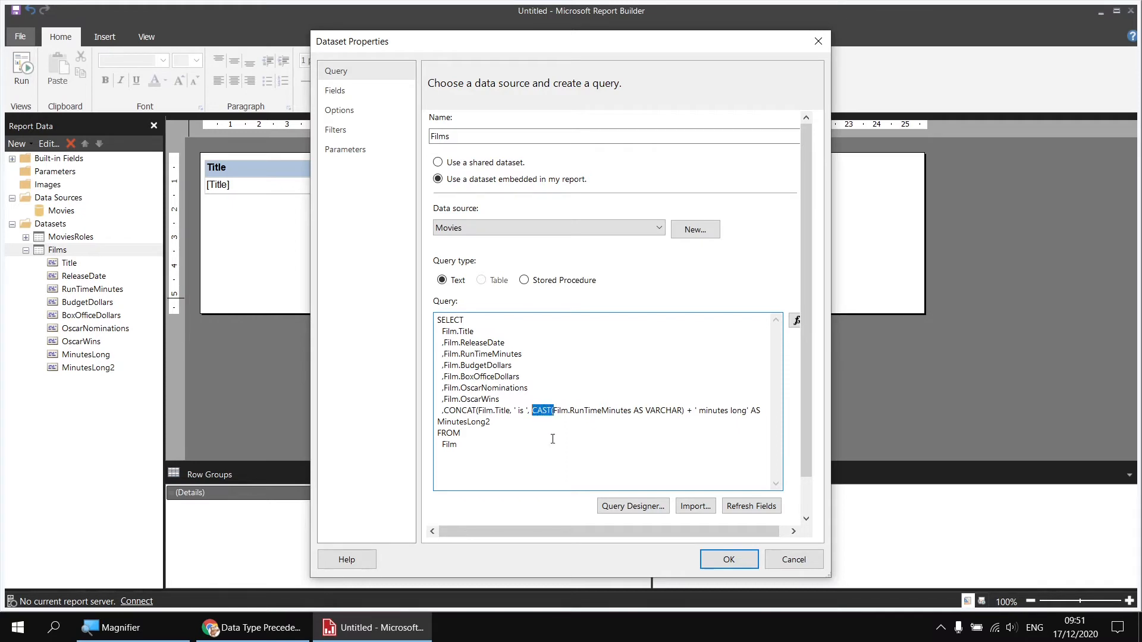
Step: Remove the CAST, finish the expression as CONCAT(Film.Title, ' is ', Film.RunTimeMinutes, ' minutes long'), and run the report
key("BackSpace")
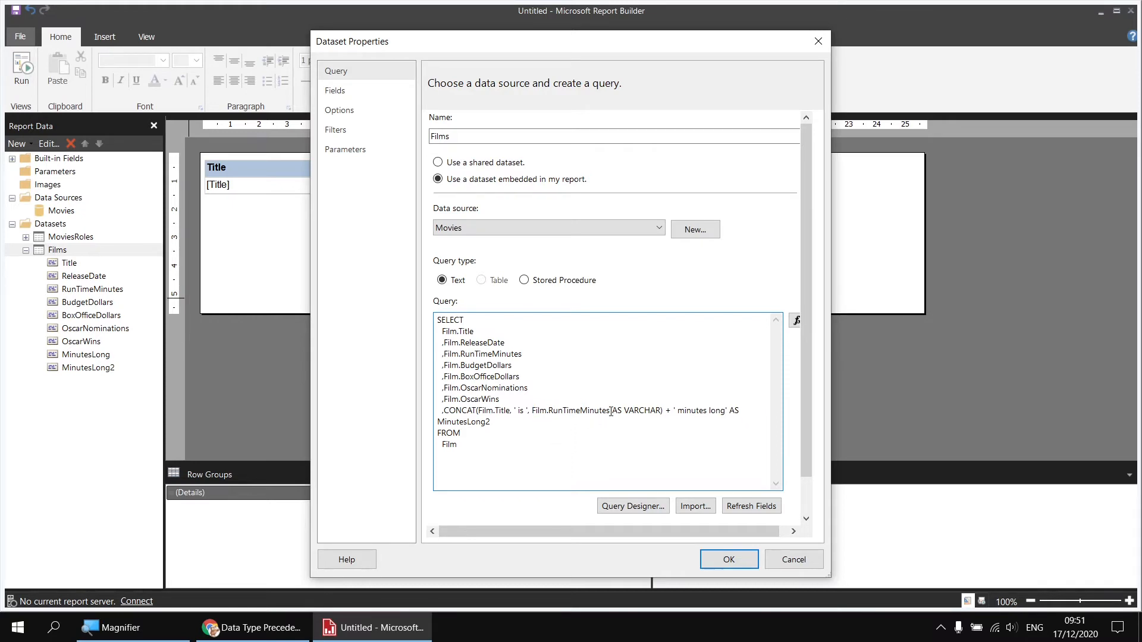
mouse_move(611, 412)
left_mouse_down()
mouse_move(663, 412)
mouse_move(609, 413)
left_mouse_up()
key("BackSpace")
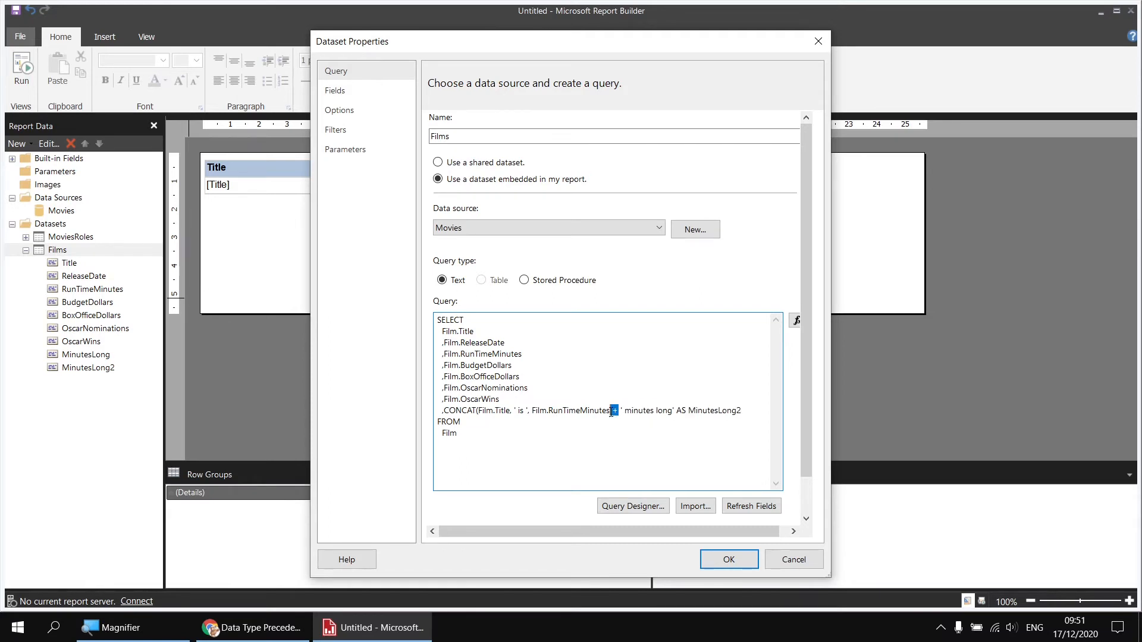
type(",")
left_click(669, 411)
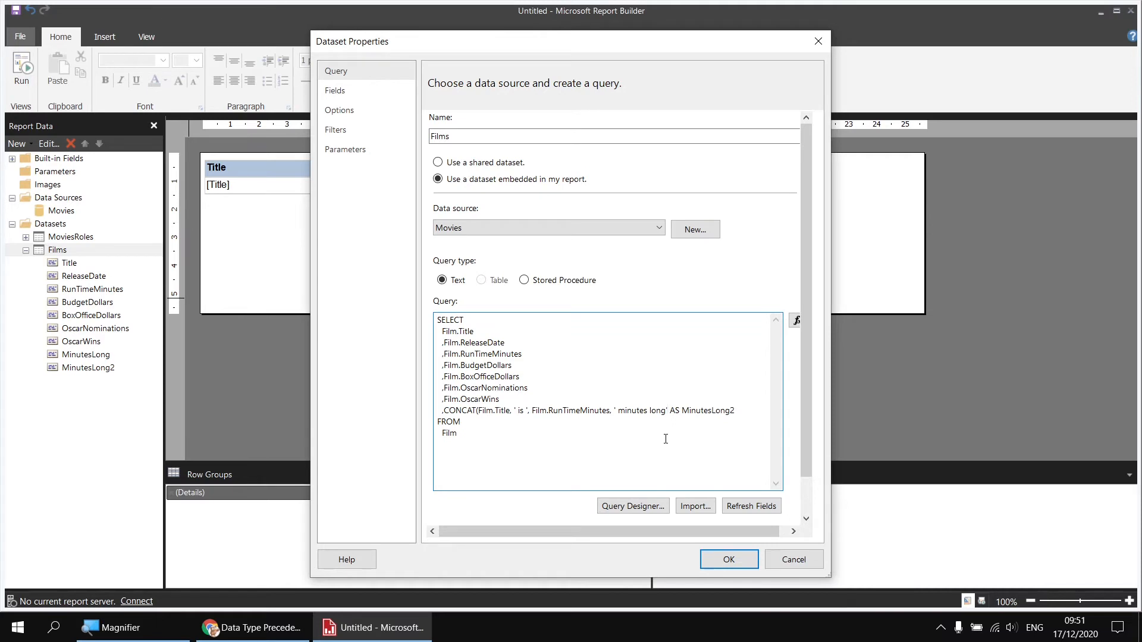
type(")")
key("super+plus")
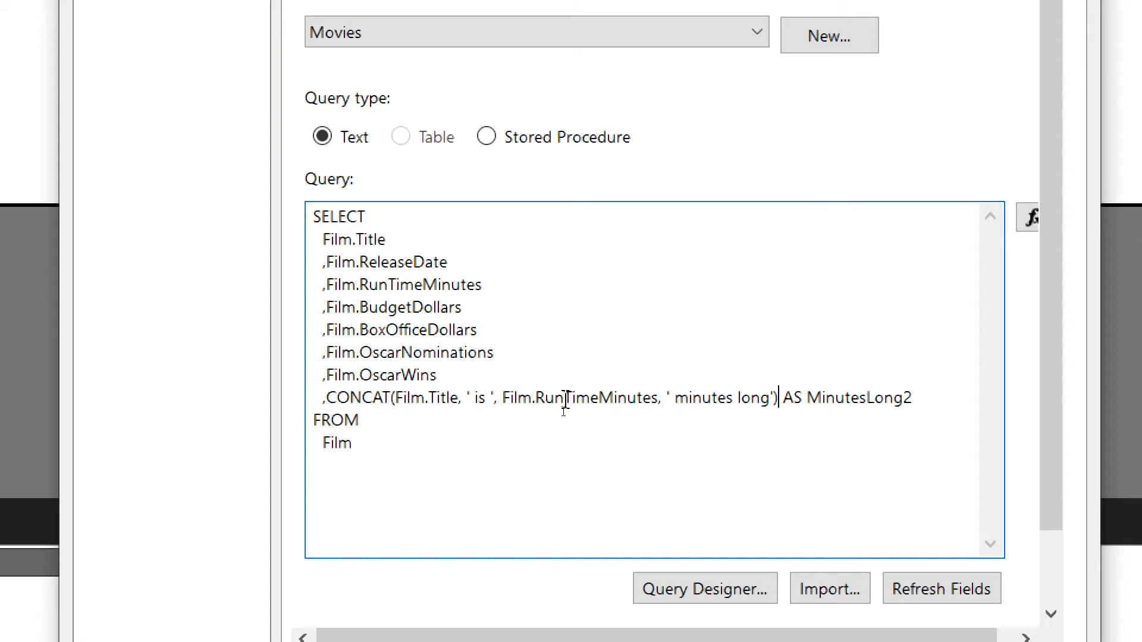
key("super+minus")
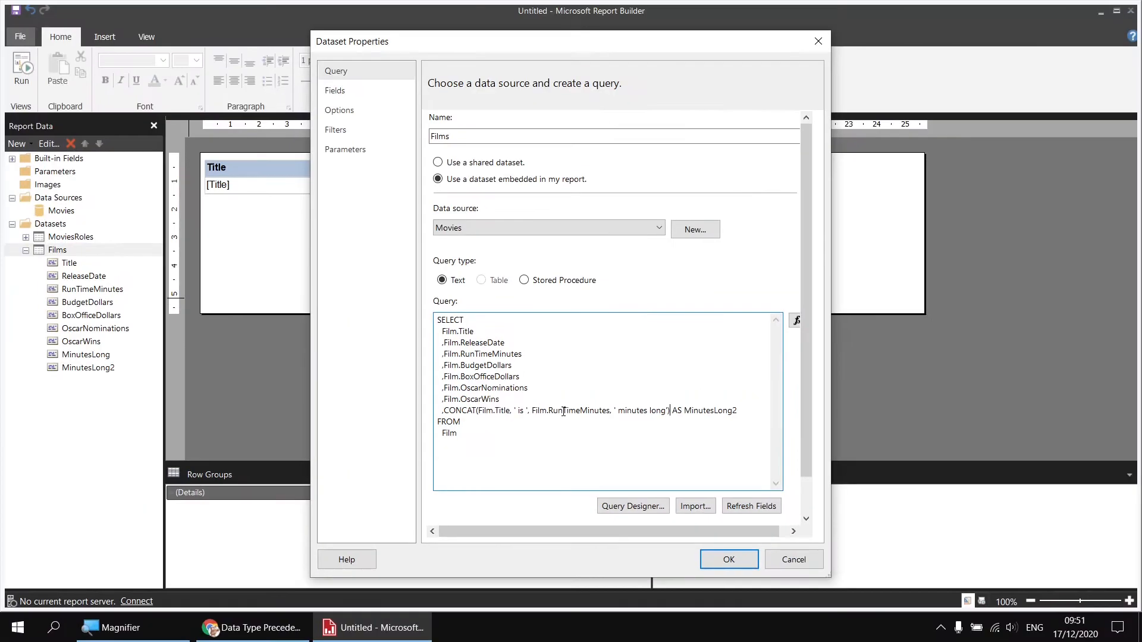
left_click(727, 566)
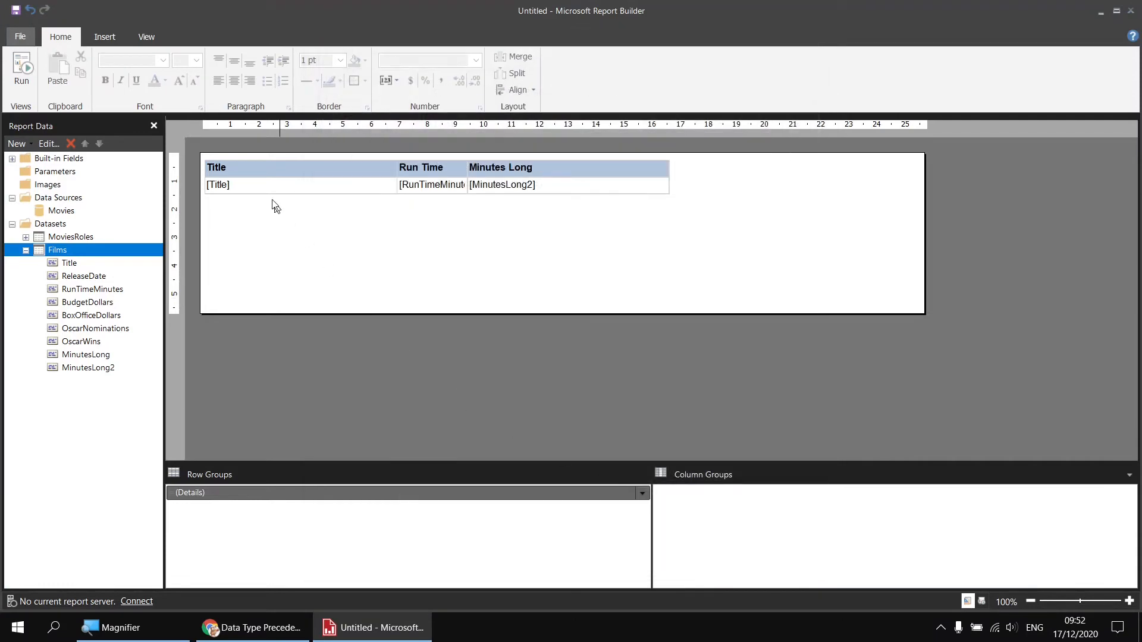
left_click(25, 79)
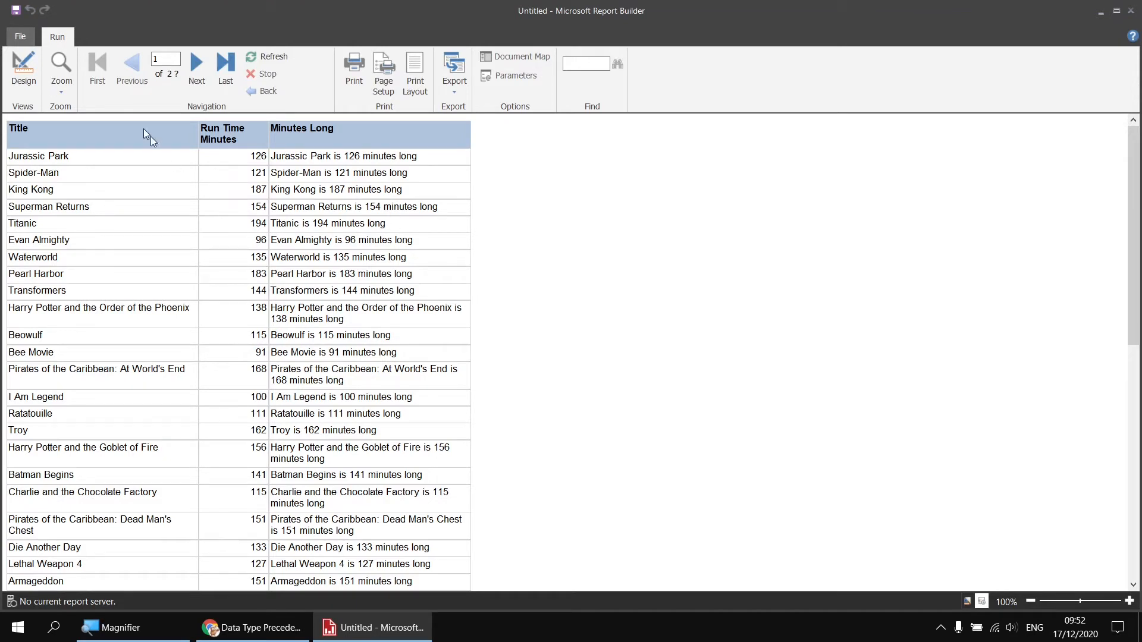
Step: Replace the table's Run Time Minutes and Minutes Long columns with a BoxOfficeDollars column after Title, and run the report
left_click(23, 70)
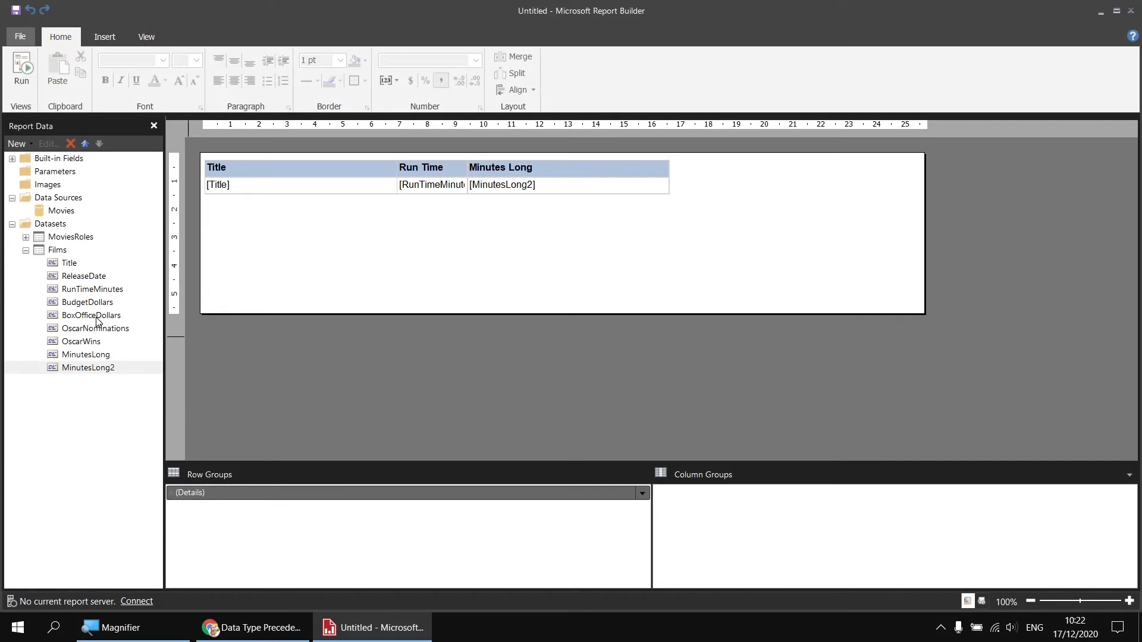
left_click_drag(98, 321, 395, 186)
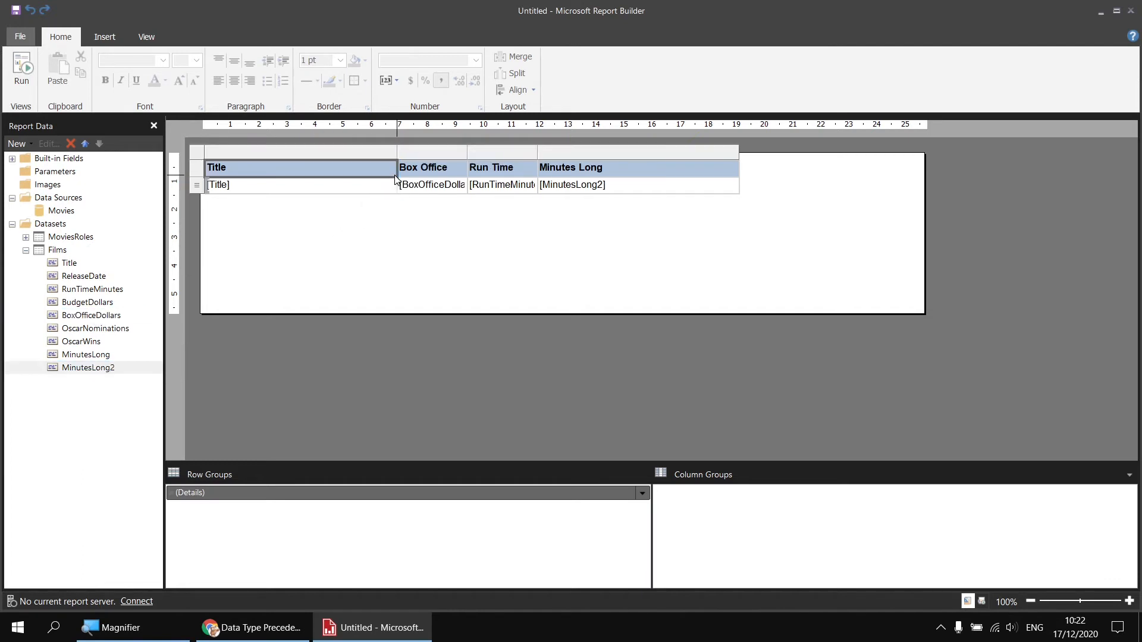
left_click(502, 154)
left_click_drag(502, 153, 576, 156)
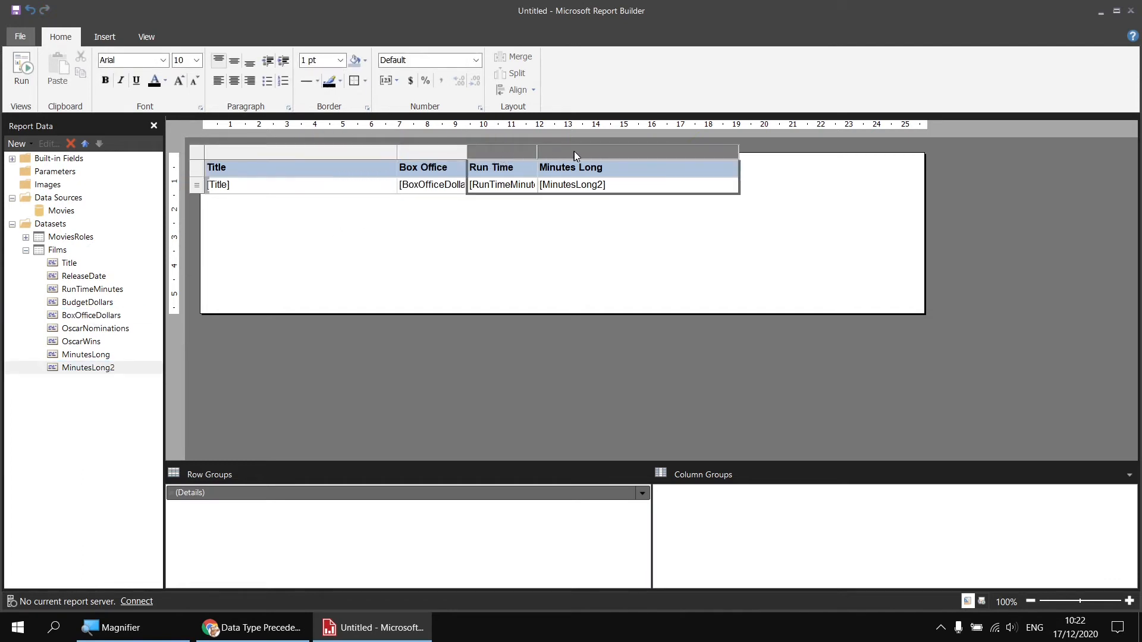
right_click(498, 151)
left_click(516, 174)
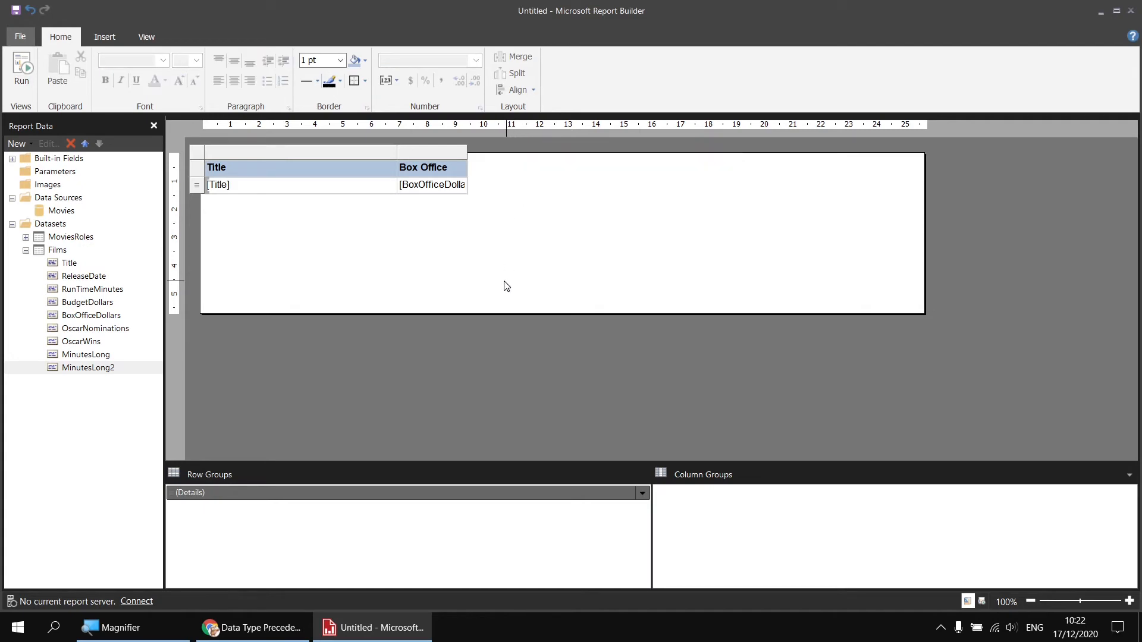
left_click(22, 69)
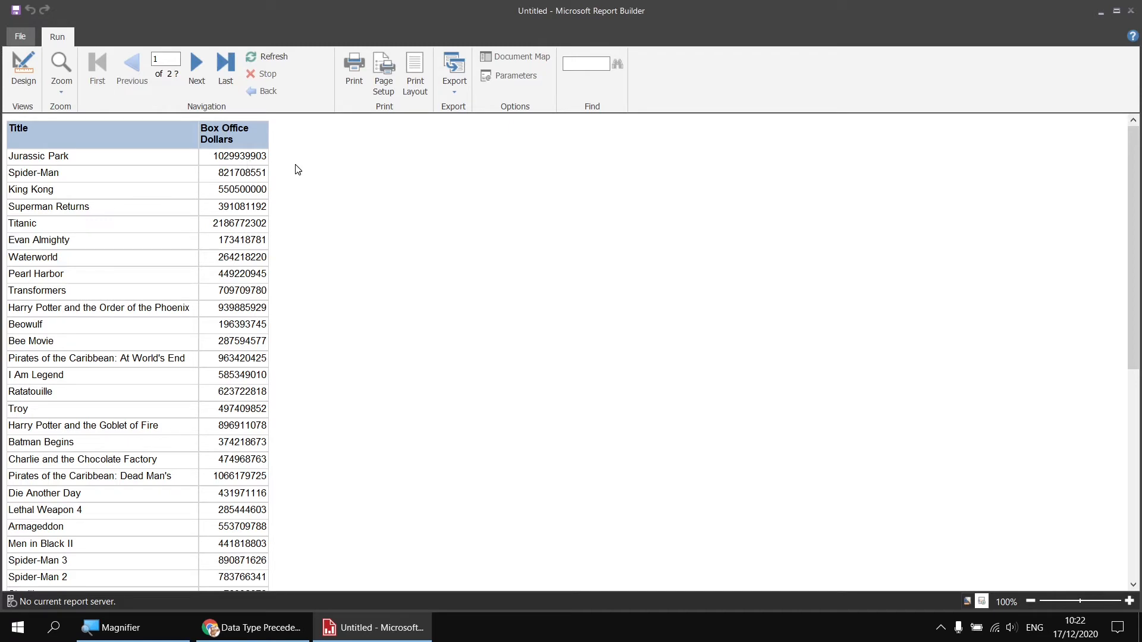
Step: Return to the report design and add a calculated field named MoneyMade to the Films dataset
left_click(24, 80)
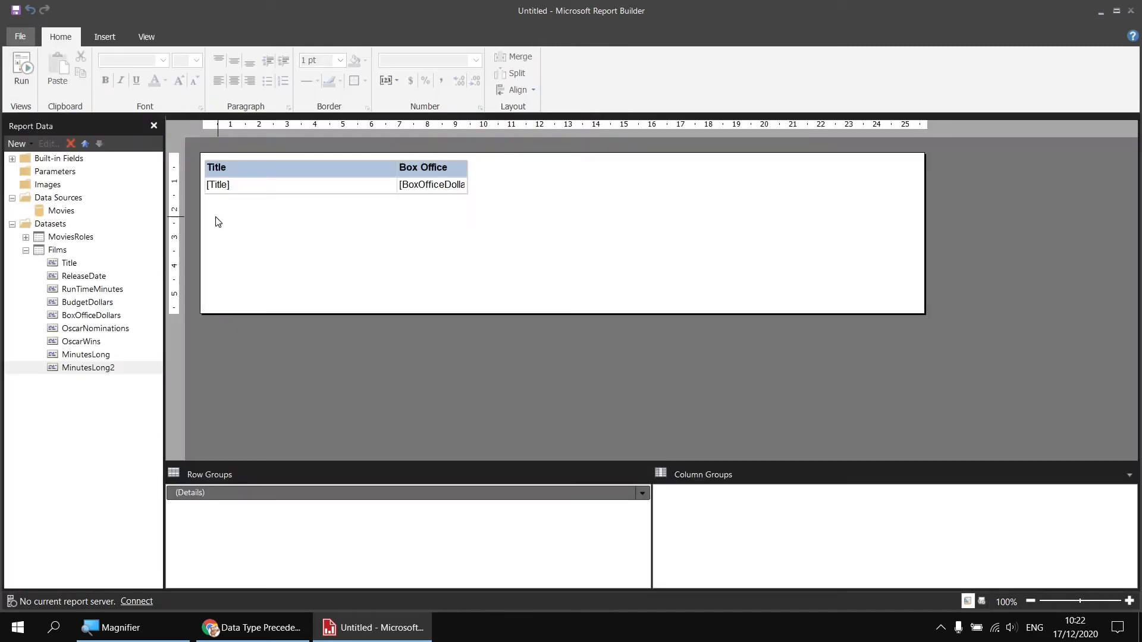
right_click(57, 253)
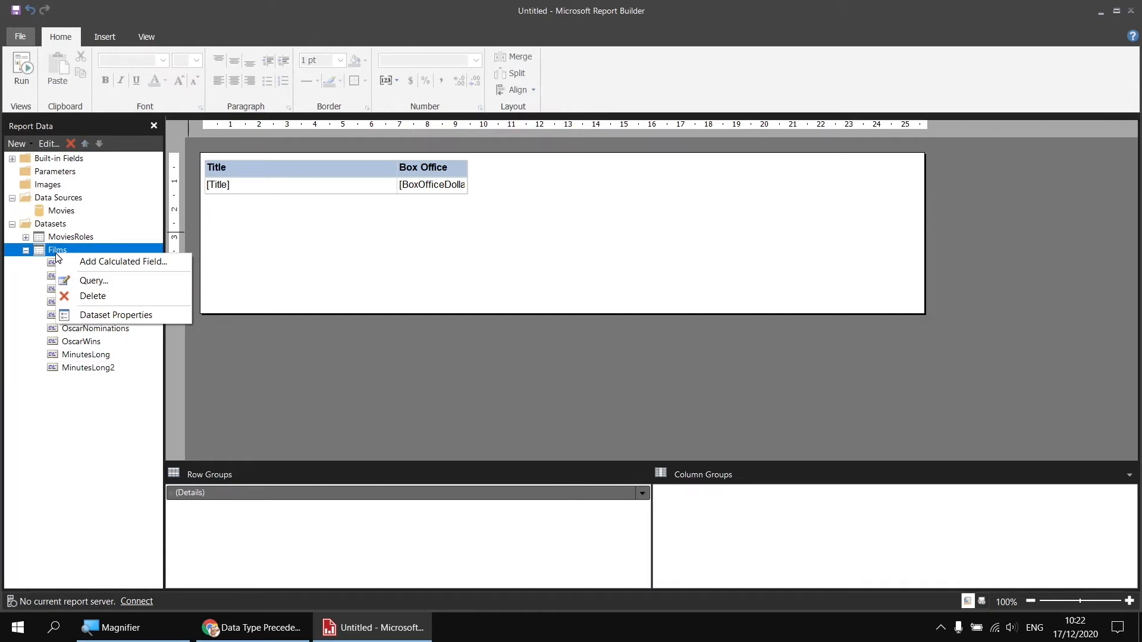
left_click(101, 268)
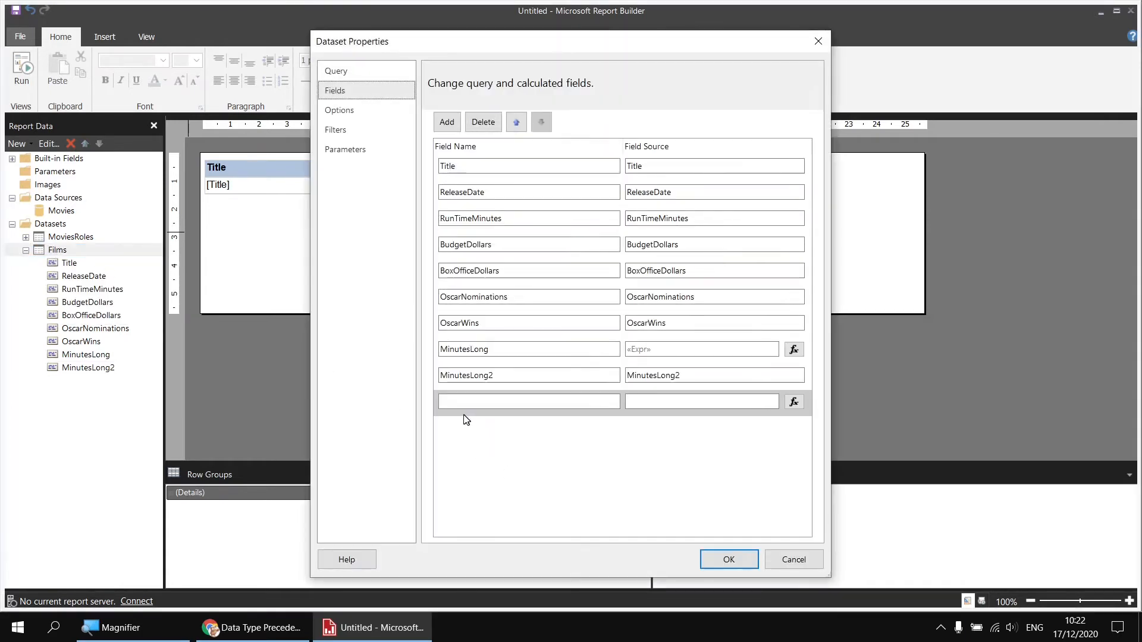
type("Mone")
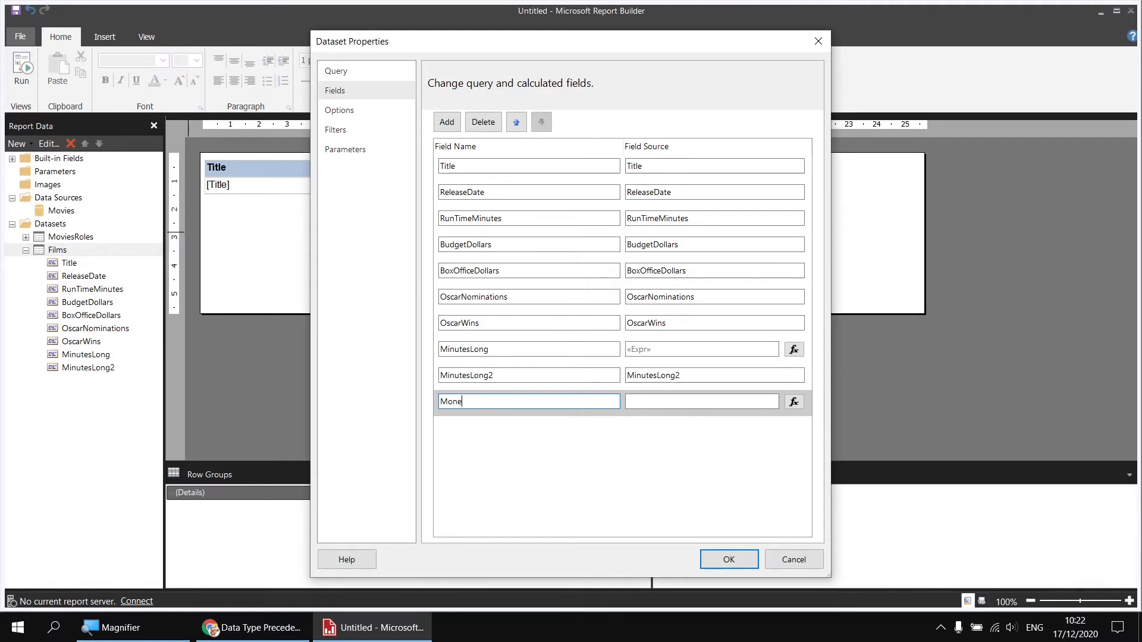
type("yMade")
Step: Set MoneyMade's source expression to =Fields!Title.Value & " made " & Fields!BoxOfficeDollars.Value & " at the box office" and save the dataset properties
left_click(795, 403)
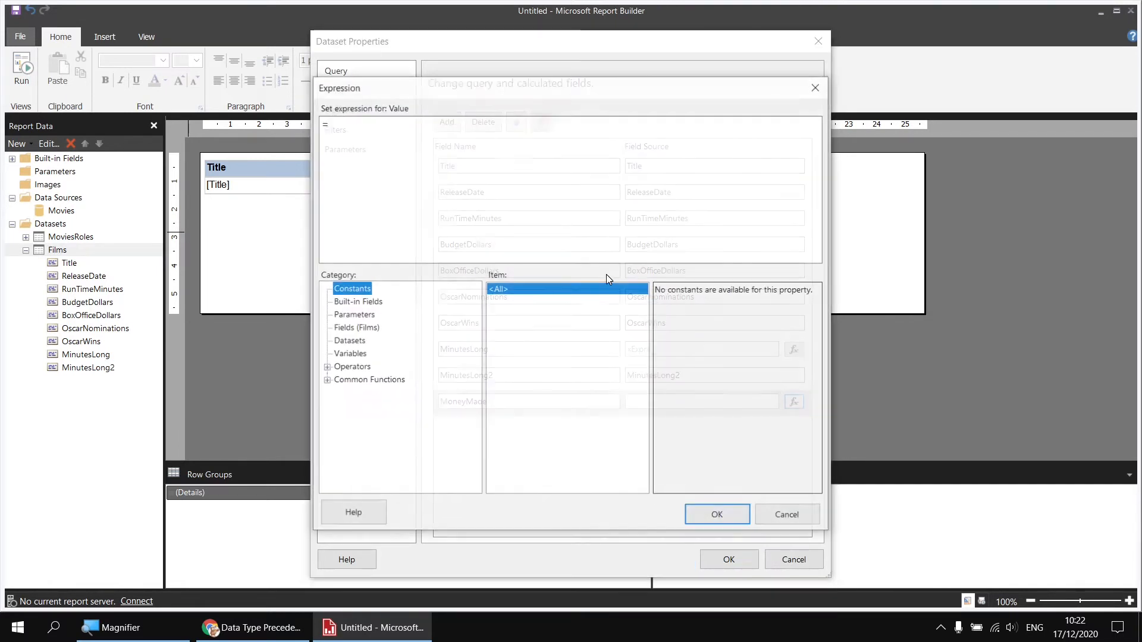
left_click(362, 328)
double_click(663, 290)
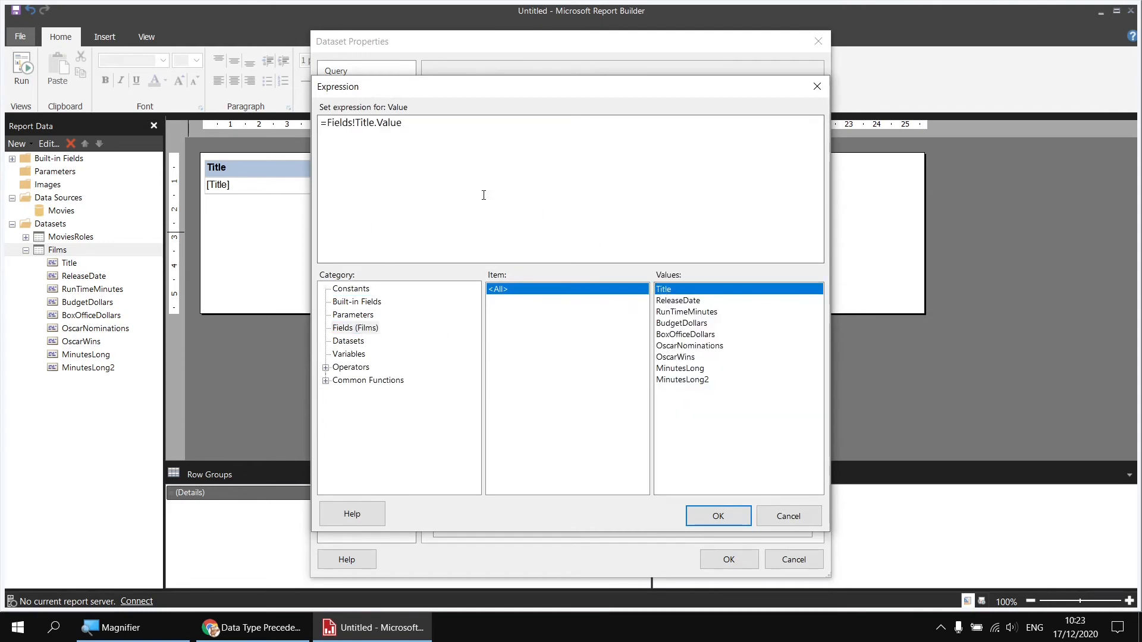
type("& \" made \" &")
double_click(690, 334)
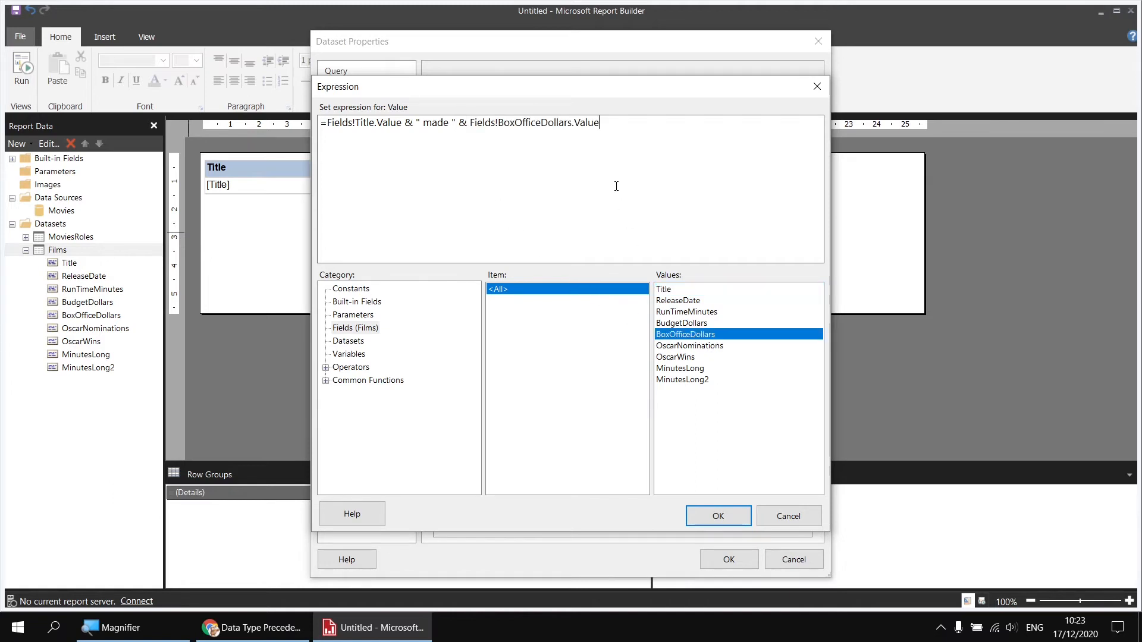
type("& \" at the box office")
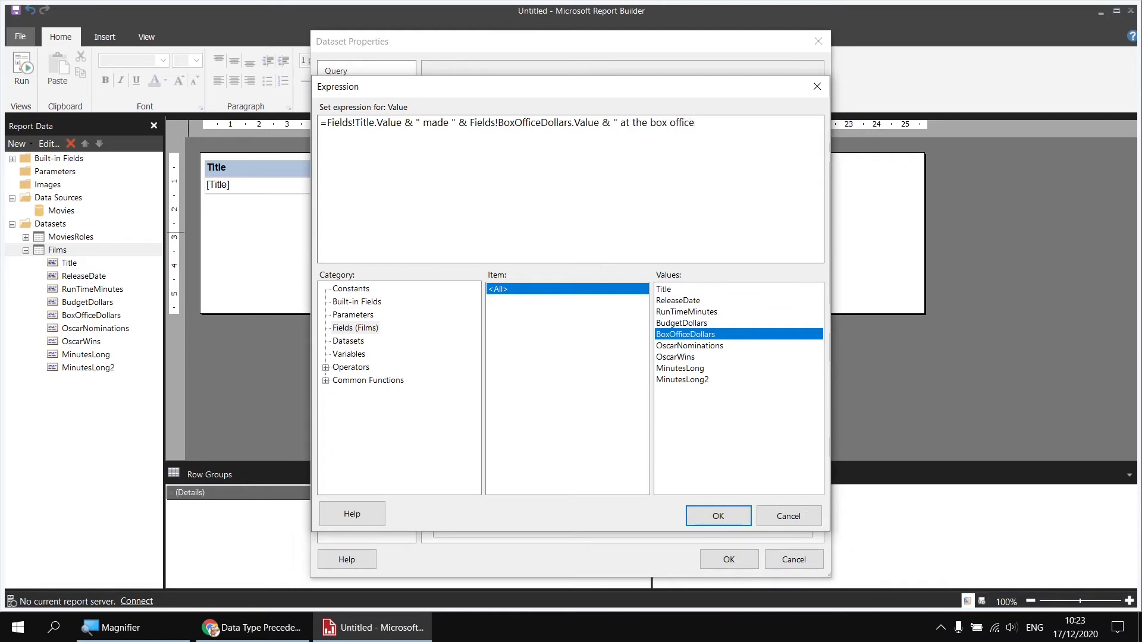
type("\"")
left_click(705, 515)
left_click(729, 558)
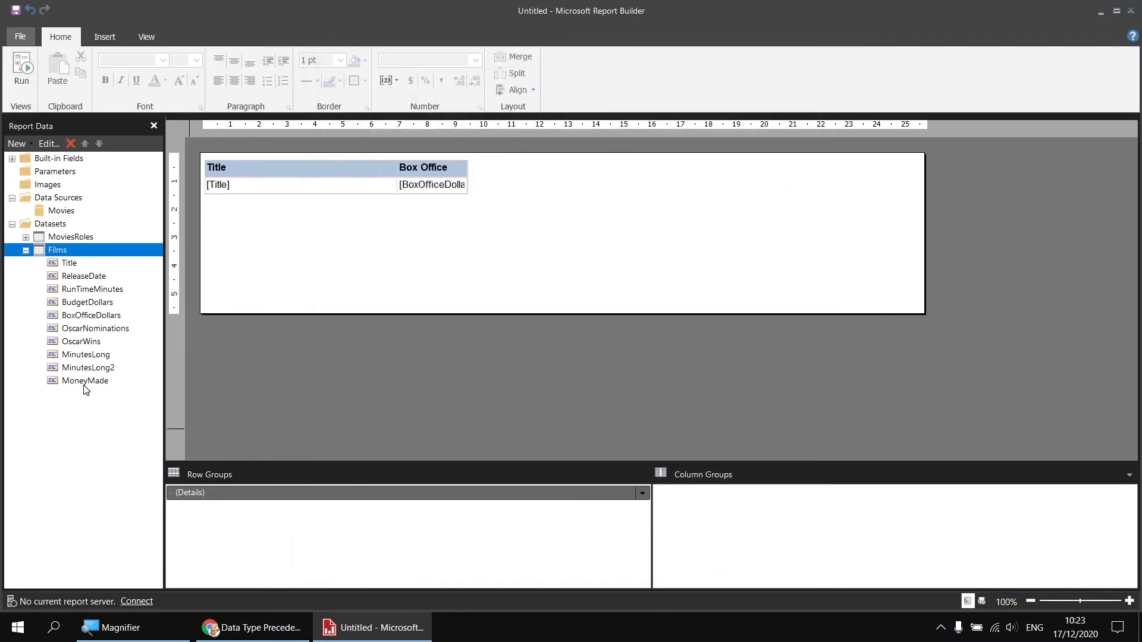
Step: Add MoneyMade as a column after Box Office Dollars, widen it to about the 20 mark on the ruler, and run the report
left_click_drag(83, 382, 467, 189)
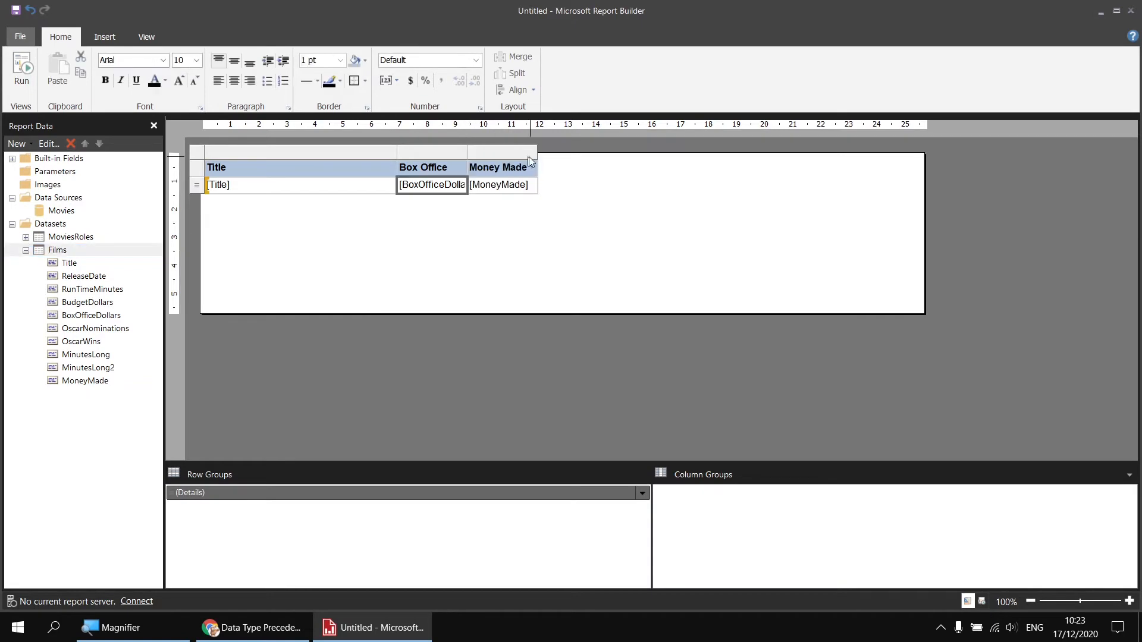
left_click_drag(539, 149, 774, 150)
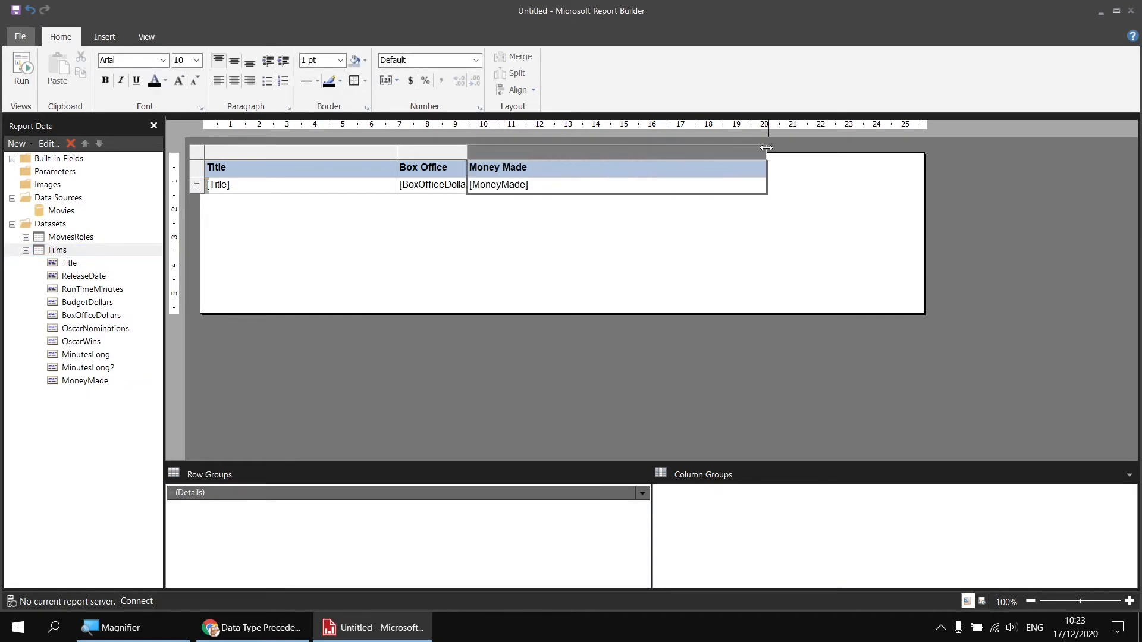
left_click(28, 78)
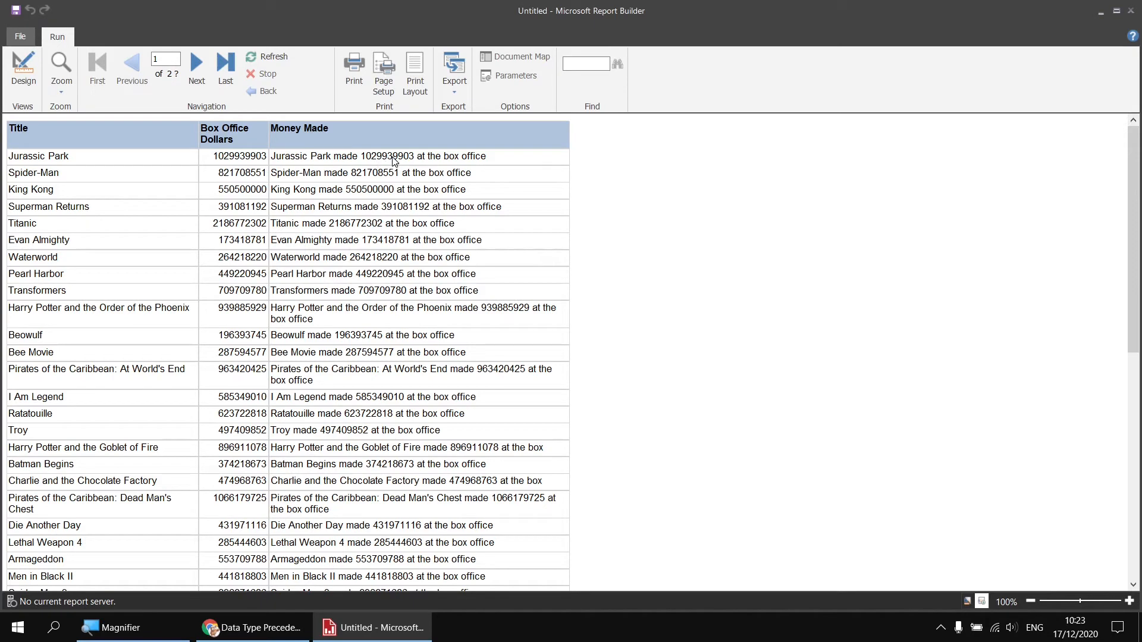
Step: In the MoneyMade field's expression, insert the FormatCurrency text function directly before Fields!BoxOfficeDollars.Value
left_click(23, 76)
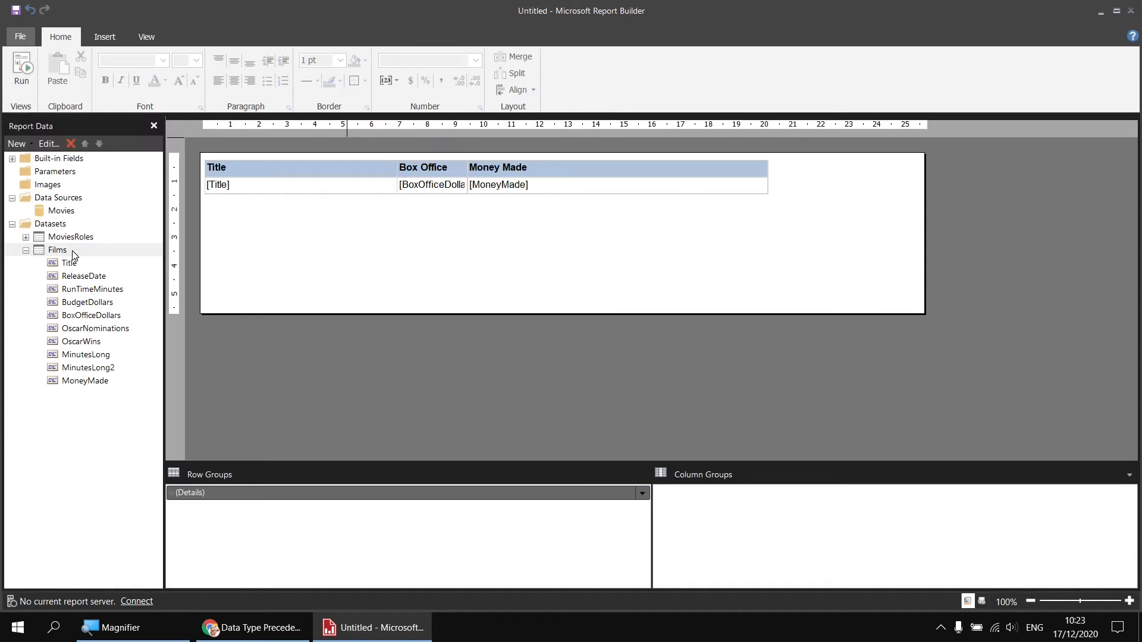
right_click(86, 382)
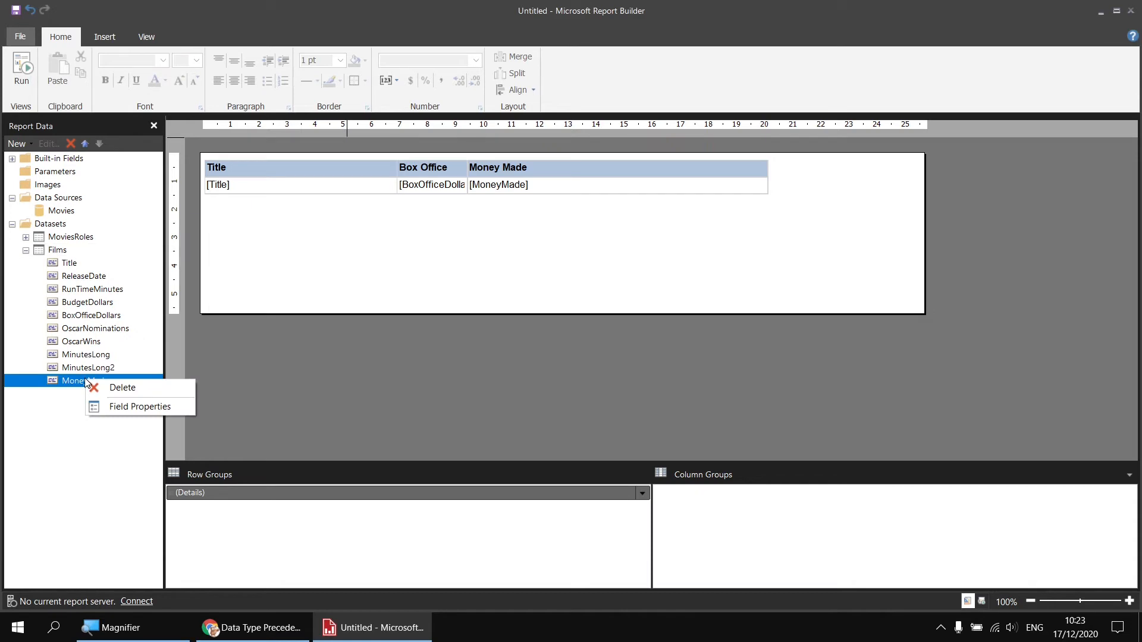
left_click(117, 408)
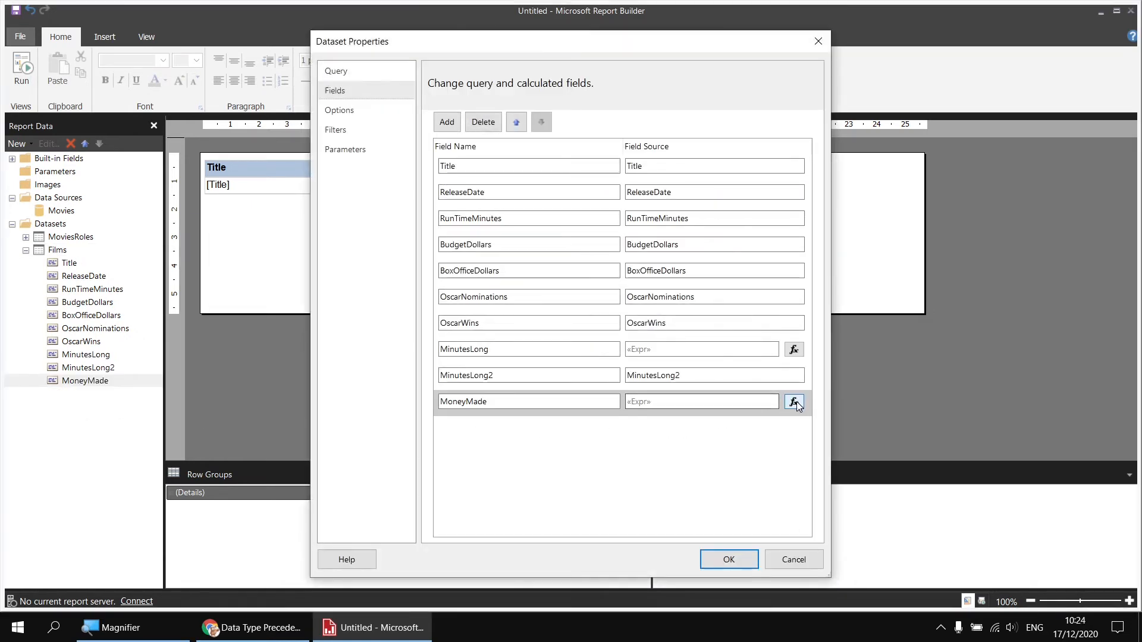
left_click(794, 403)
left_click(469, 125)
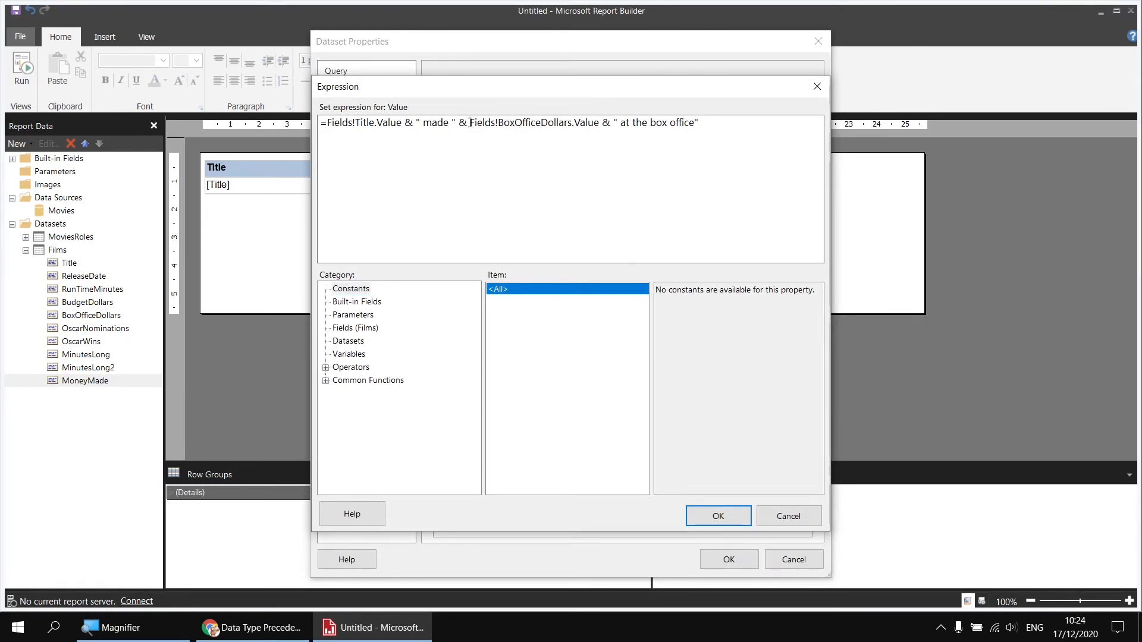
left_click(325, 382)
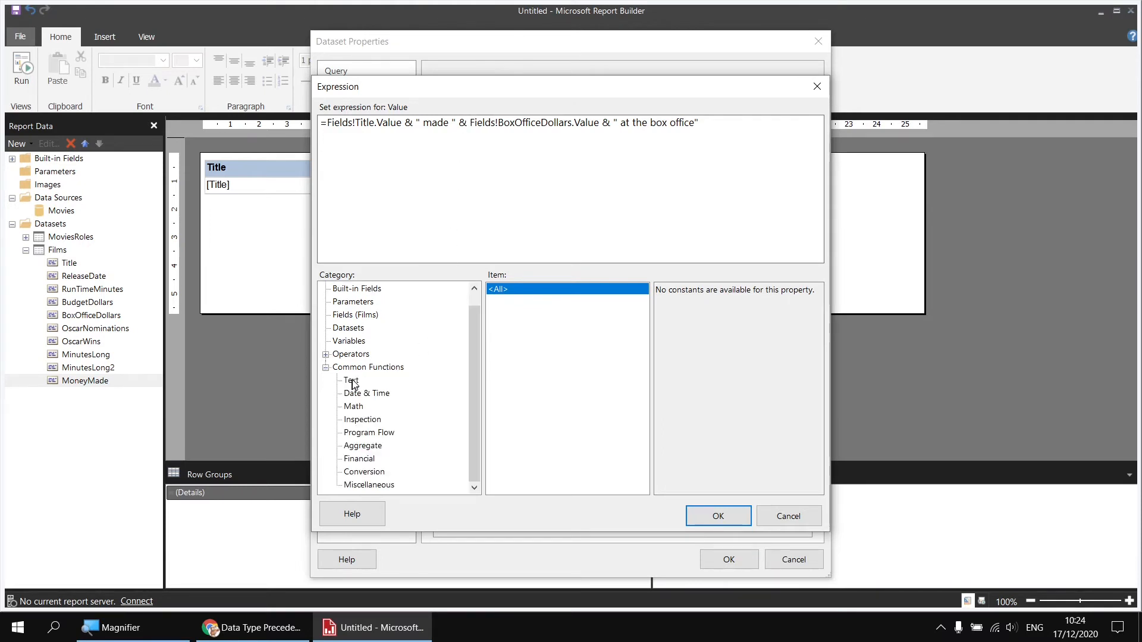
left_click(353, 382)
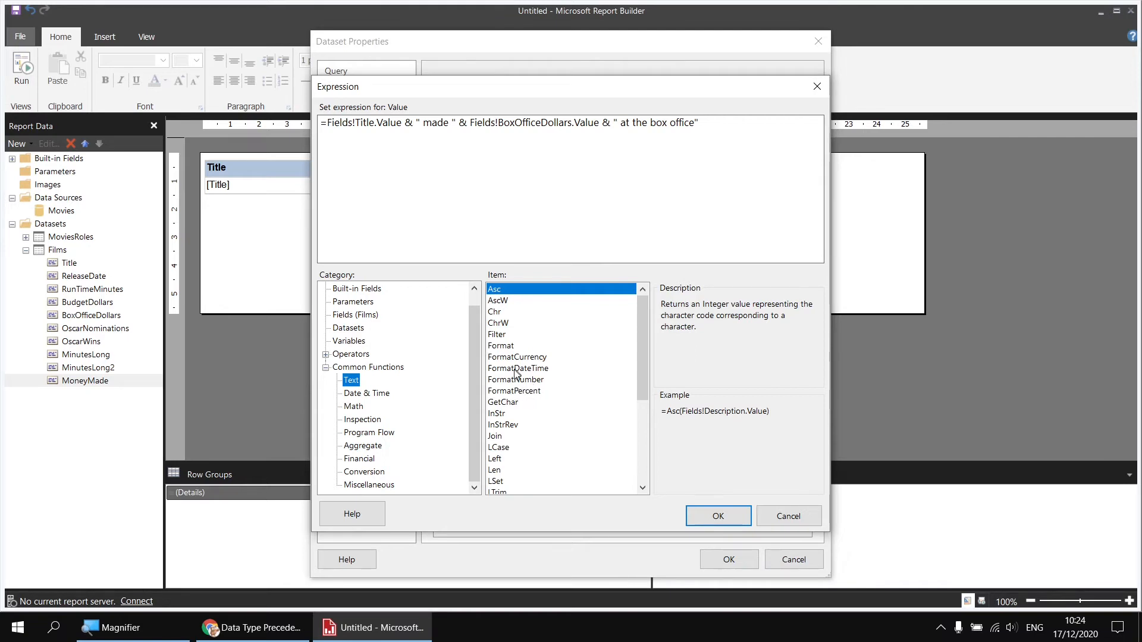
left_click(523, 358)
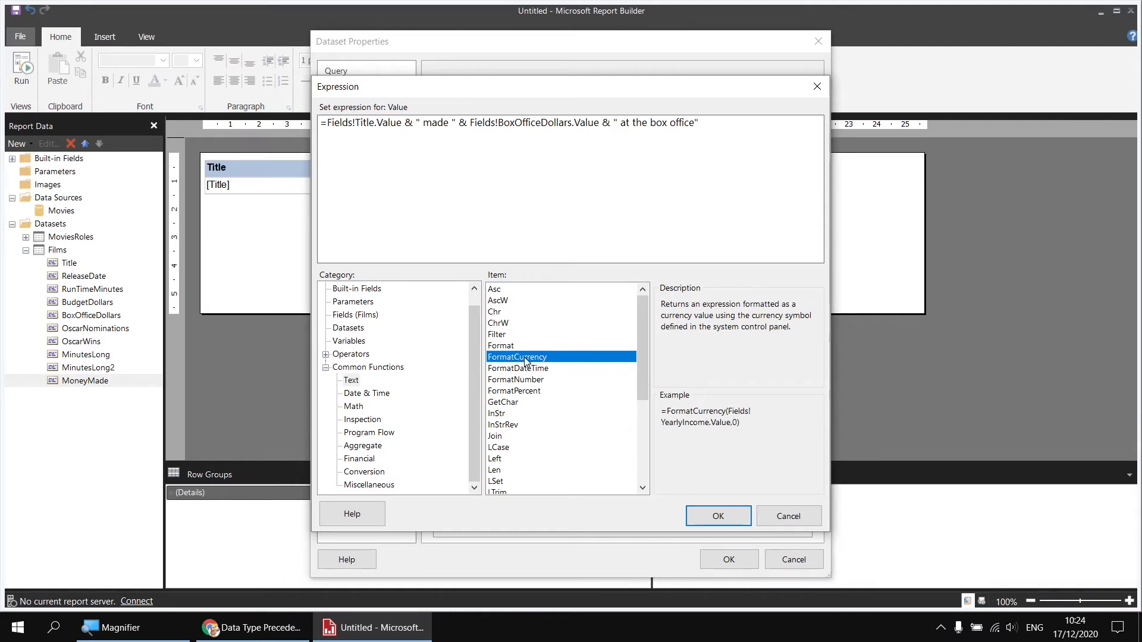
double_click(526, 361)
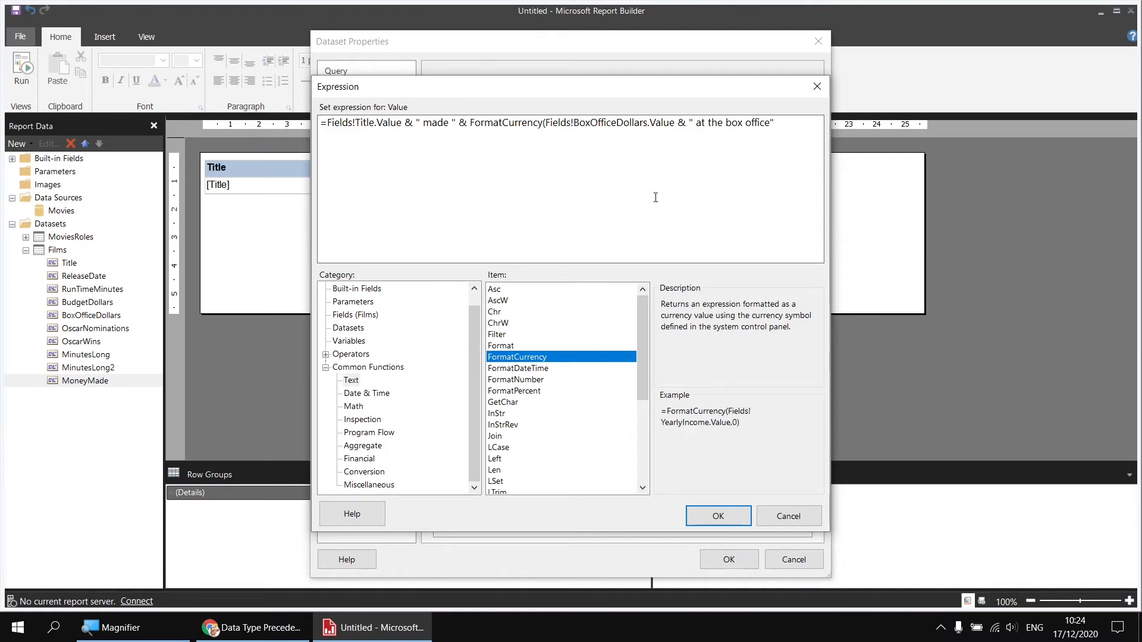
Step: Complete the call as FormatCurrency(Fields!BoxOfficeDollars.Value, 0), save the field changes, and run the report
type(", 0")
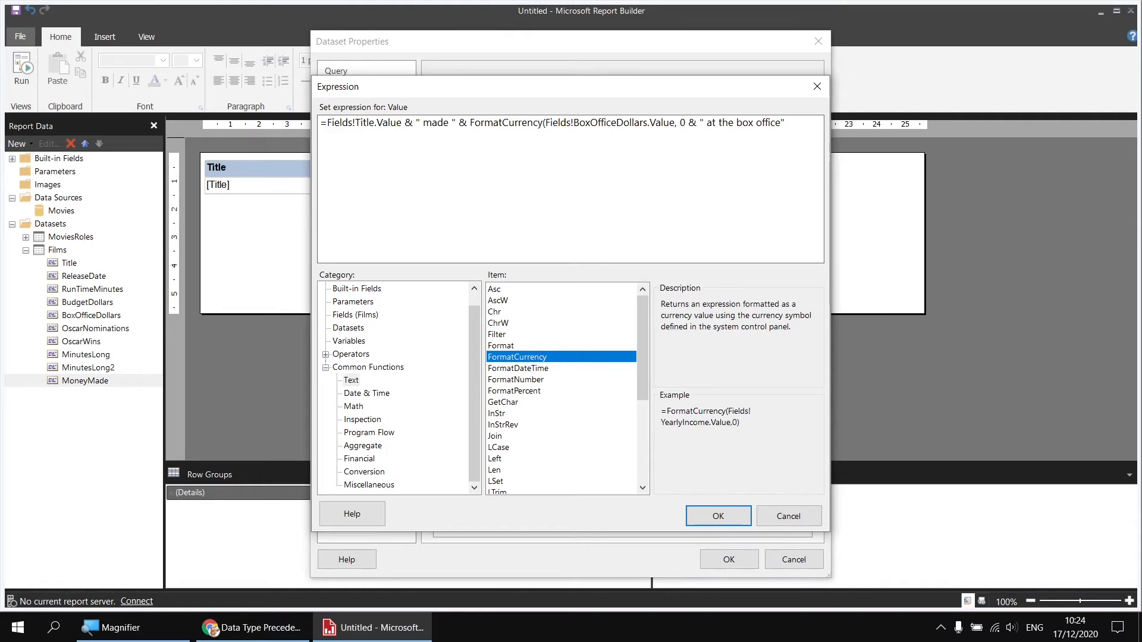
type(")")
left_click(729, 516)
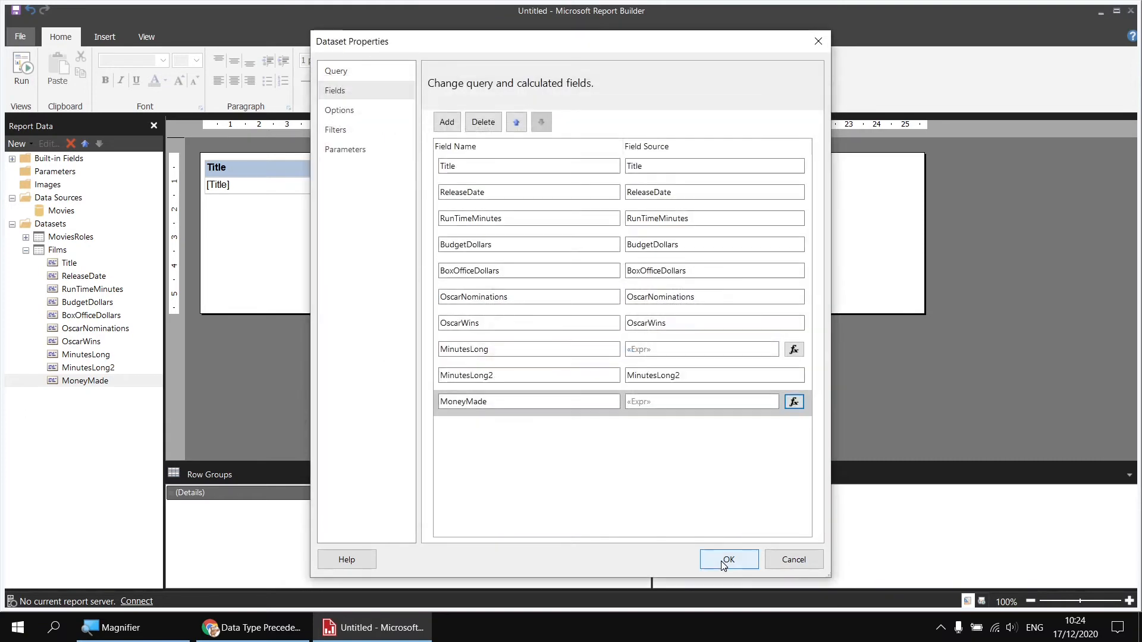
left_click(724, 564)
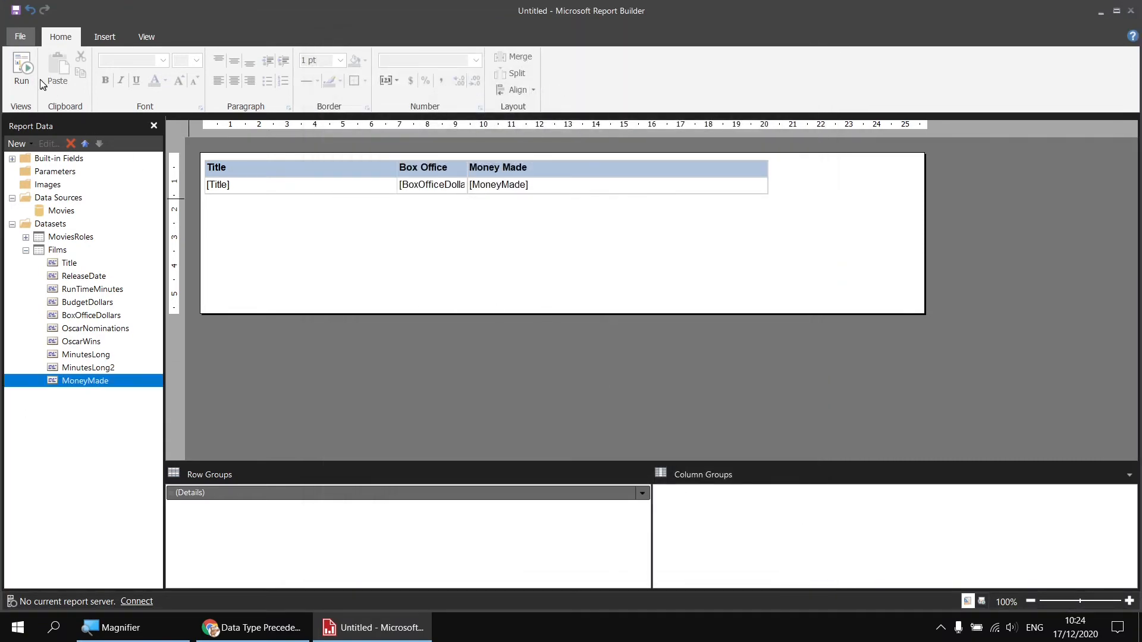
left_click(27, 76)
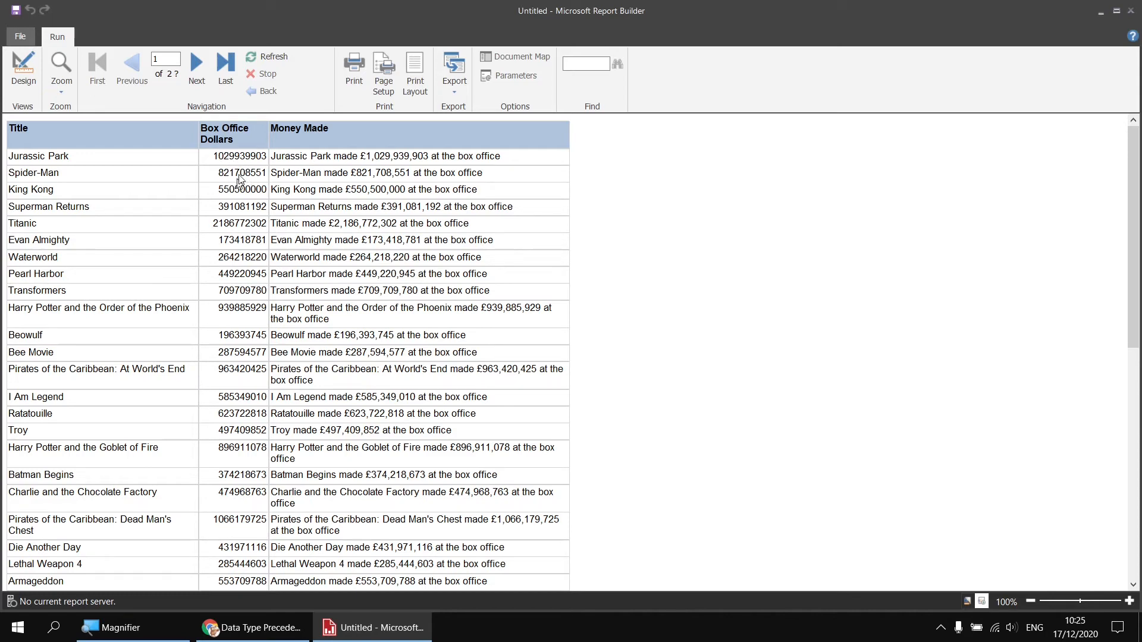
Step: Return to the report design and set the BoxOfficeDollars detail cell's number format to Currency
left_click(24, 70)
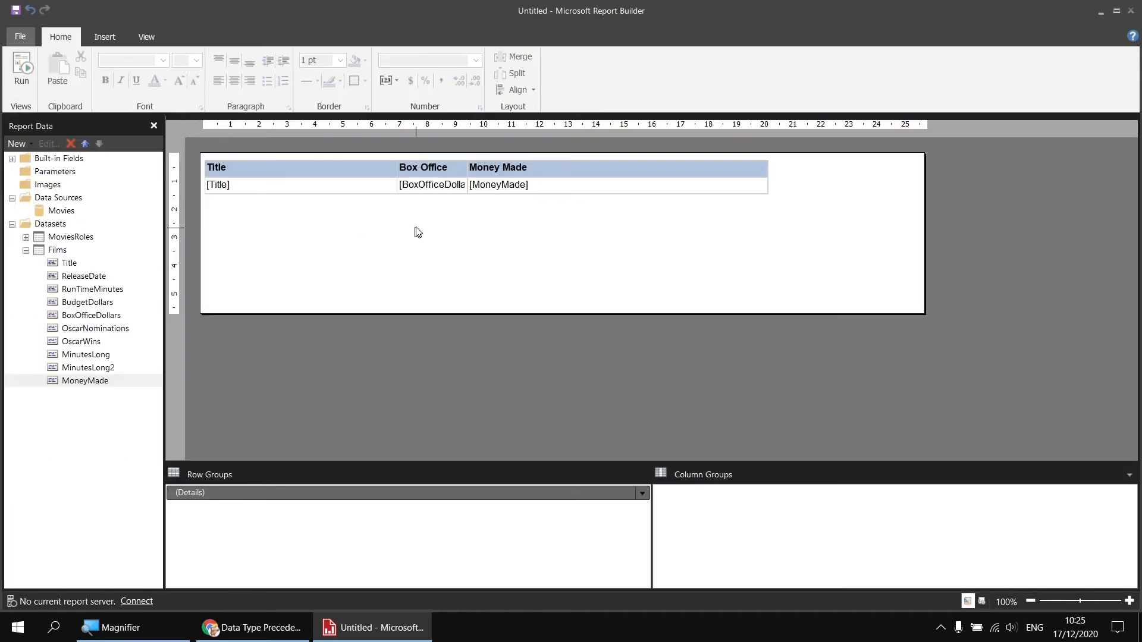
right_click(433, 195)
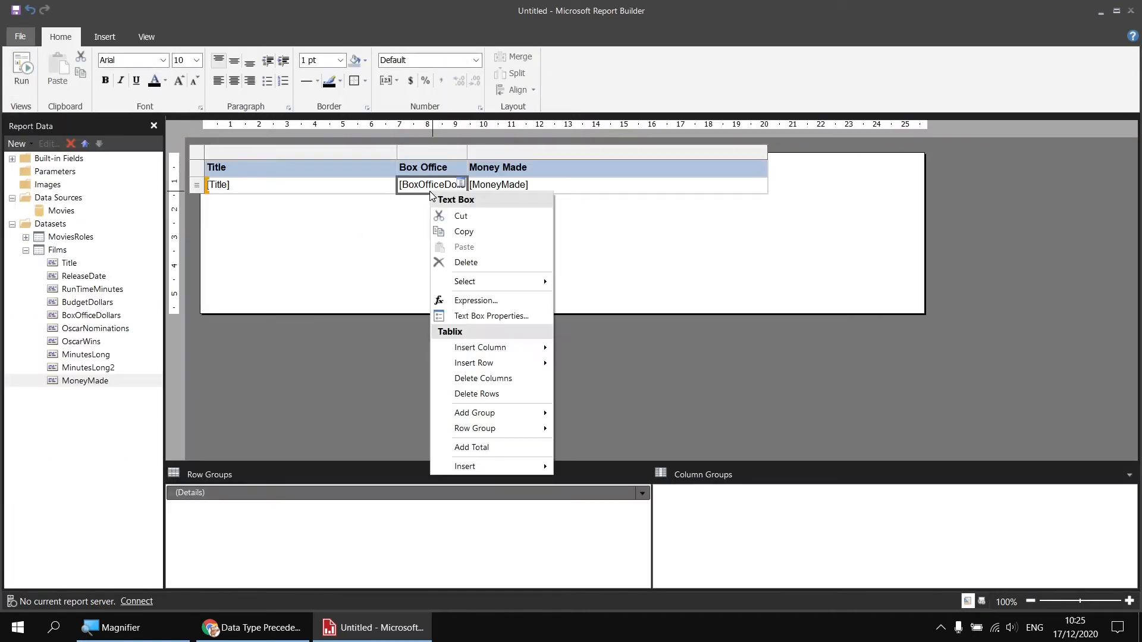
left_click(477, 317)
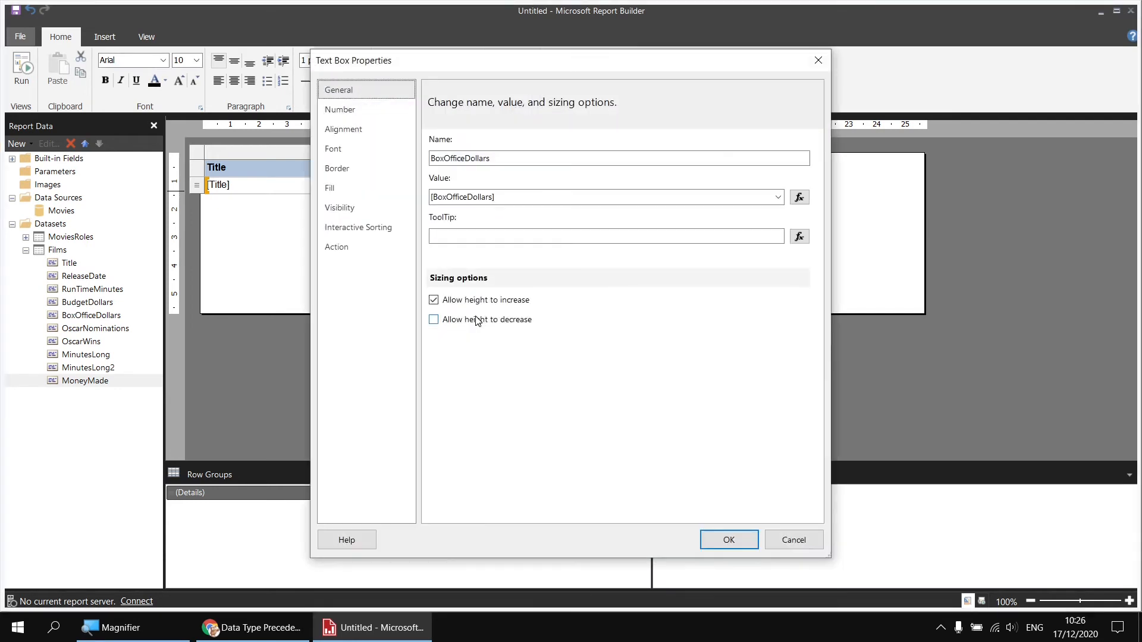
left_click(339, 113)
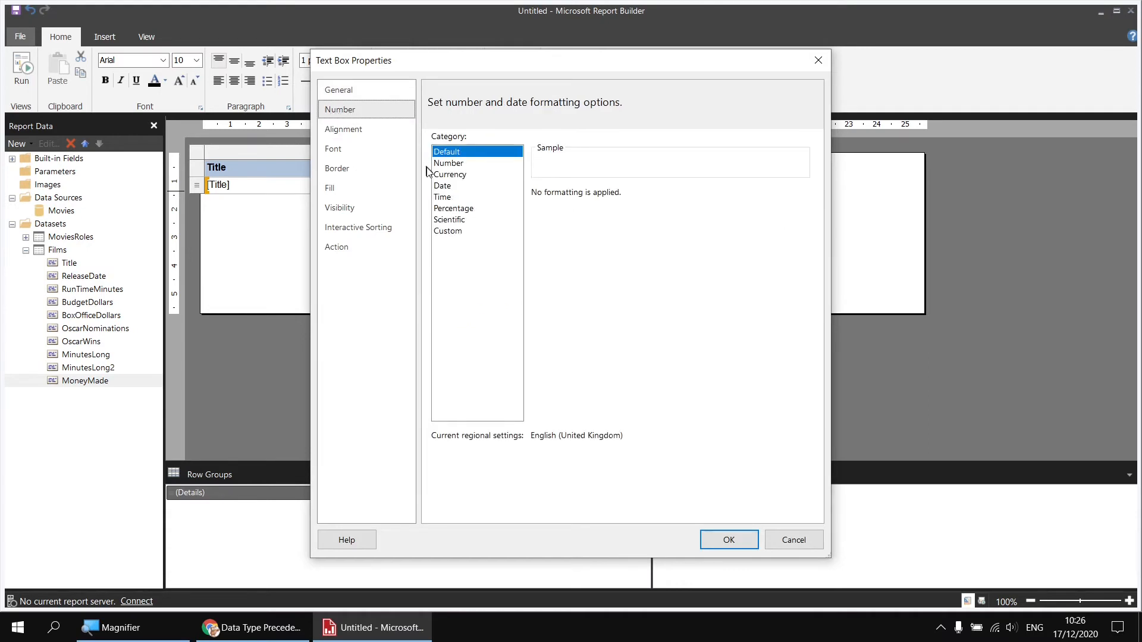
left_click(447, 176)
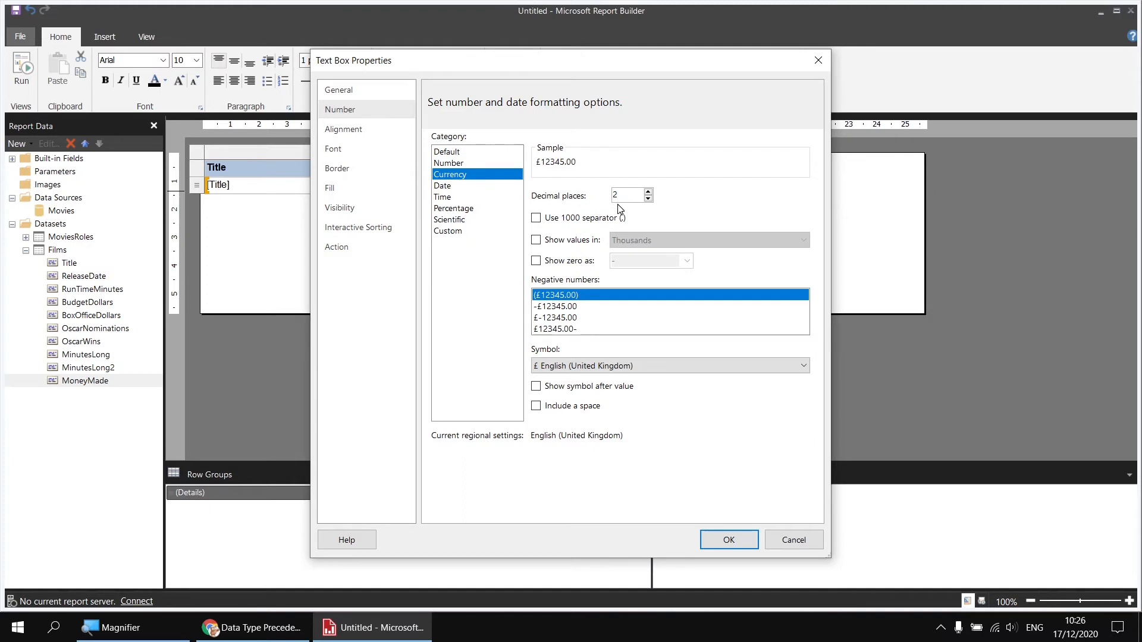
Step: Enable the 1000 separator for the currency format and show its values in Millions
left_click(536, 219)
left_click(537, 241)
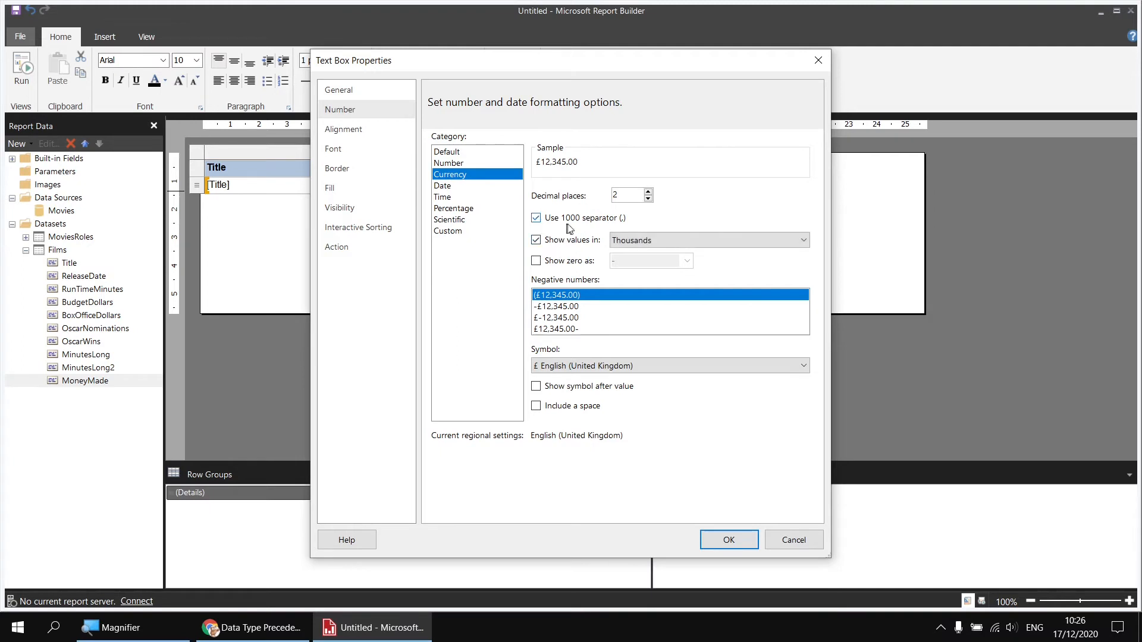
left_click(651, 242)
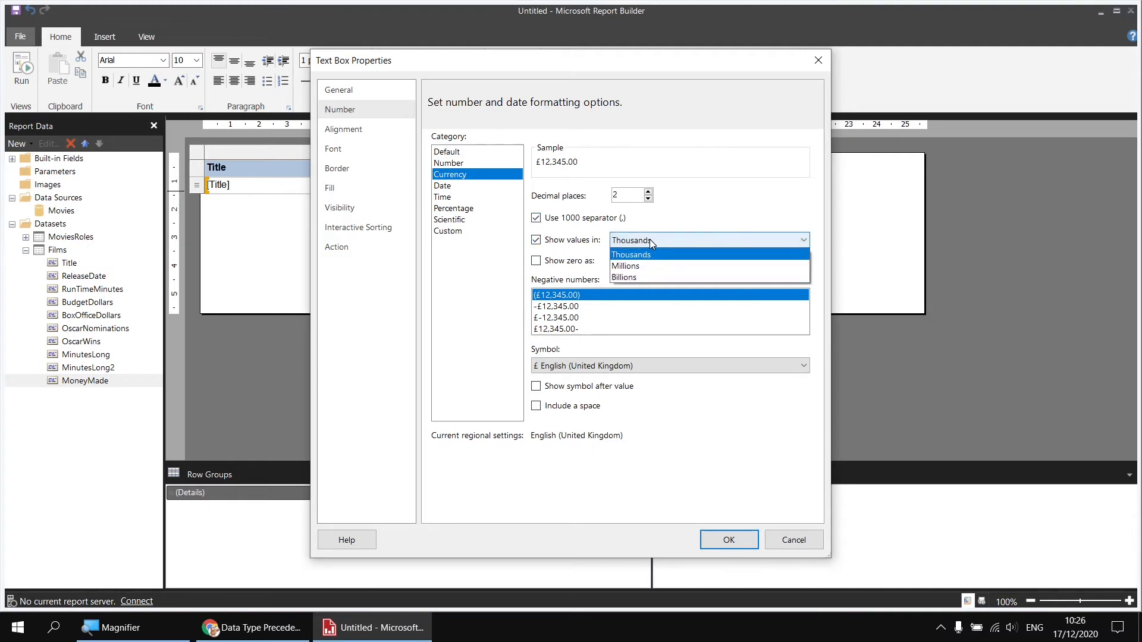
left_click(643, 271)
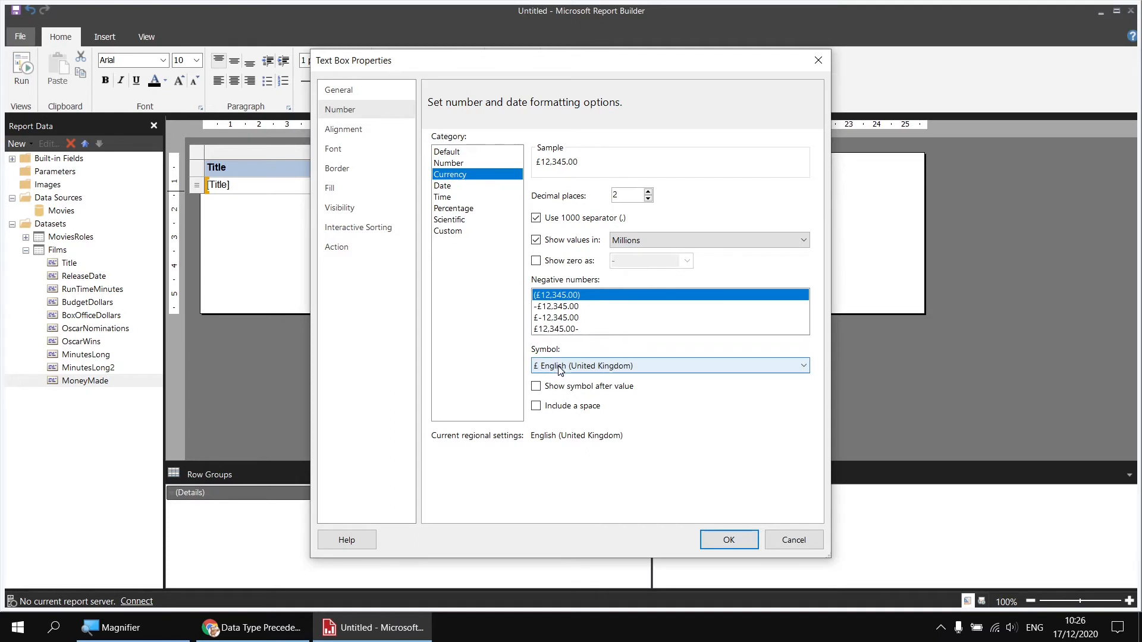
Step: Set the currency symbol to $ English (United States), apply the text box properties, and run the report
left_click(559, 366)
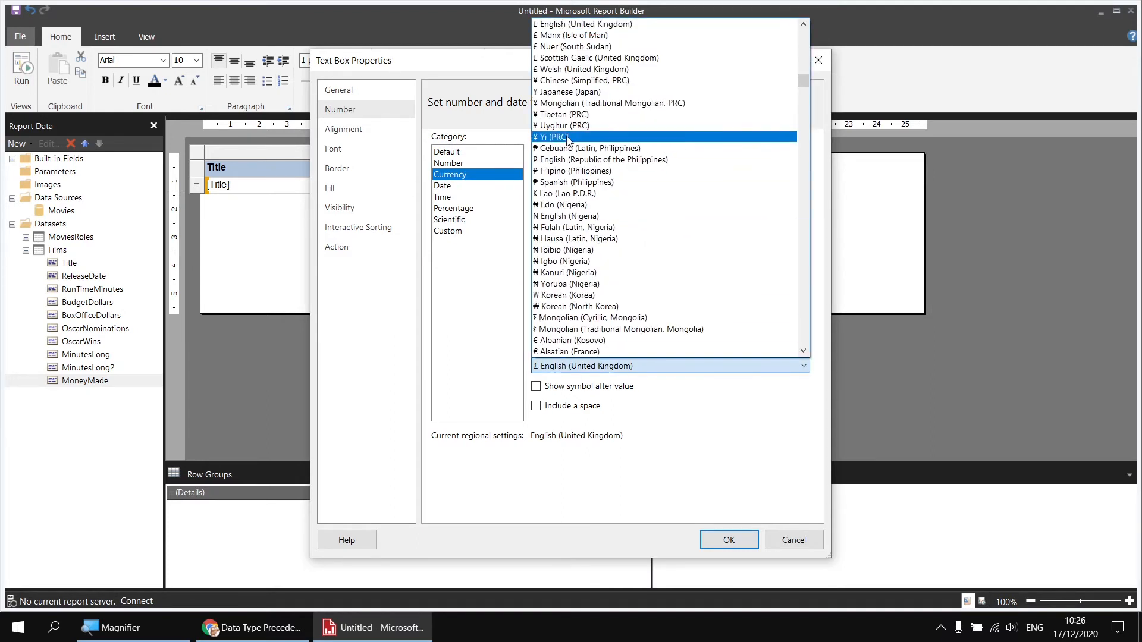
scroll(591, 119, "up", 12)
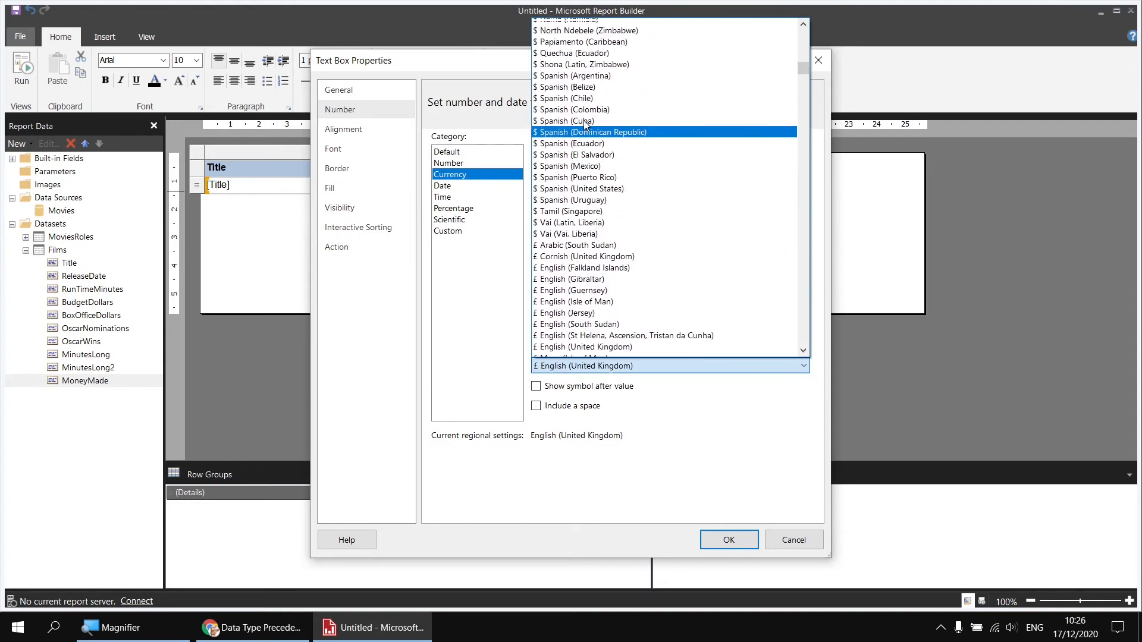
scroll(586, 127, "up", 5)
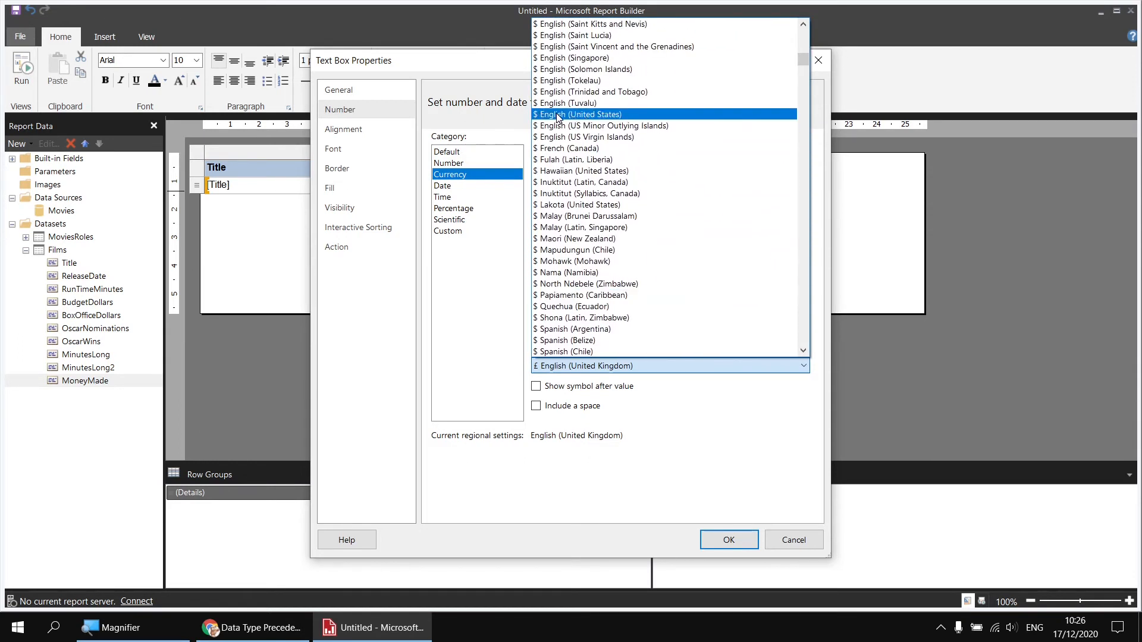
left_click(559, 117)
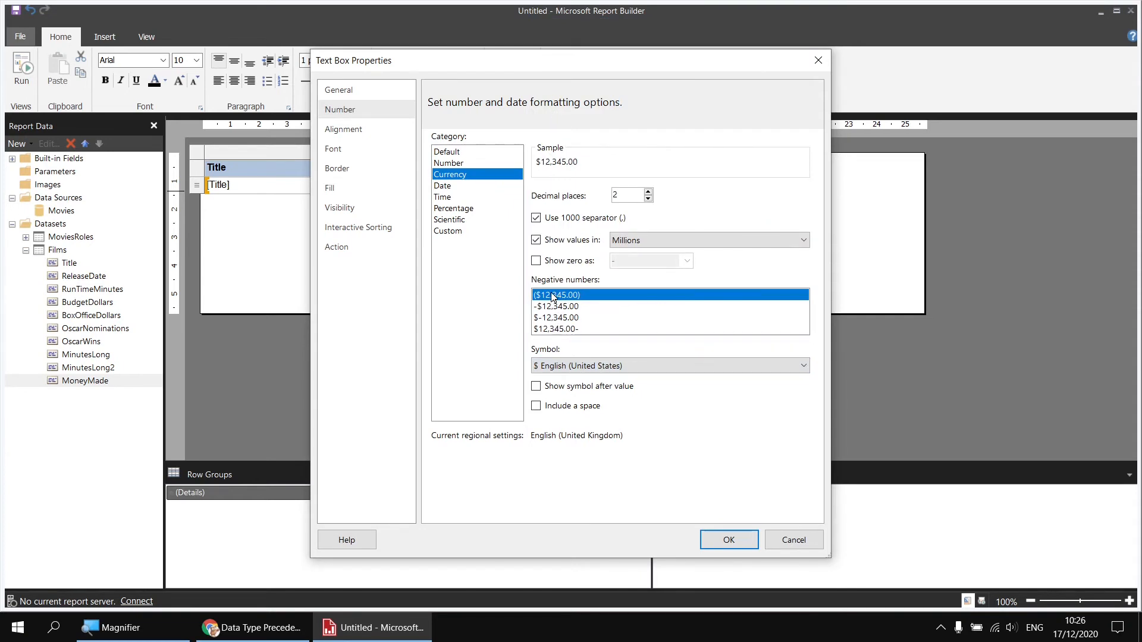
left_click(728, 540)
left_click(22, 72)
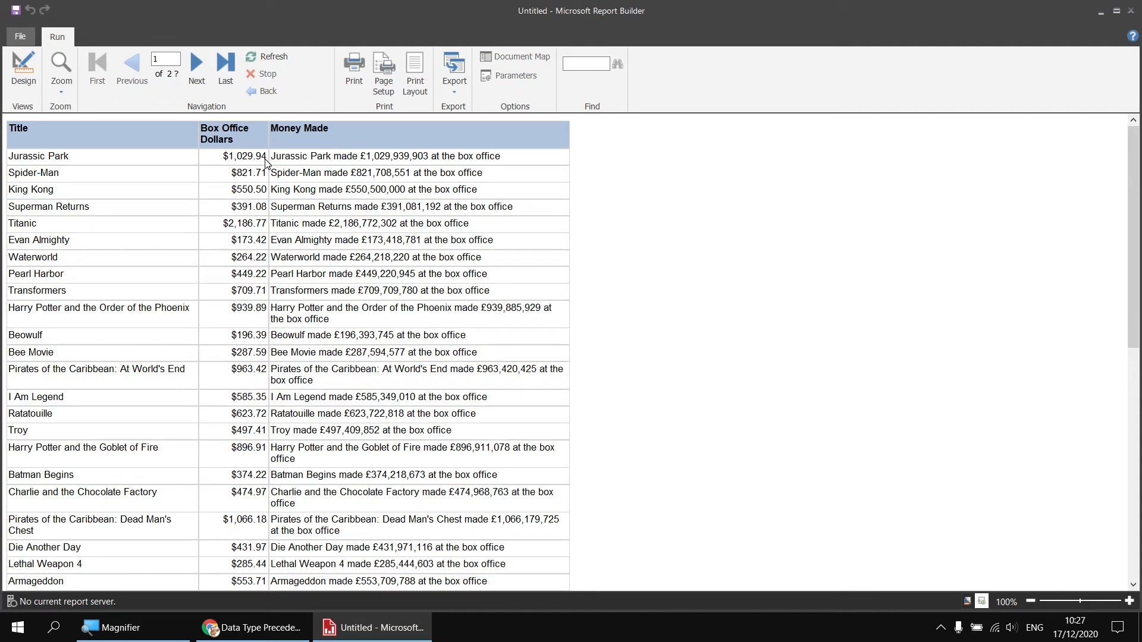
Step: Return to the report design and switch the BoxOfficeDollars detail cell's number format category to Custom
left_click(24, 70)
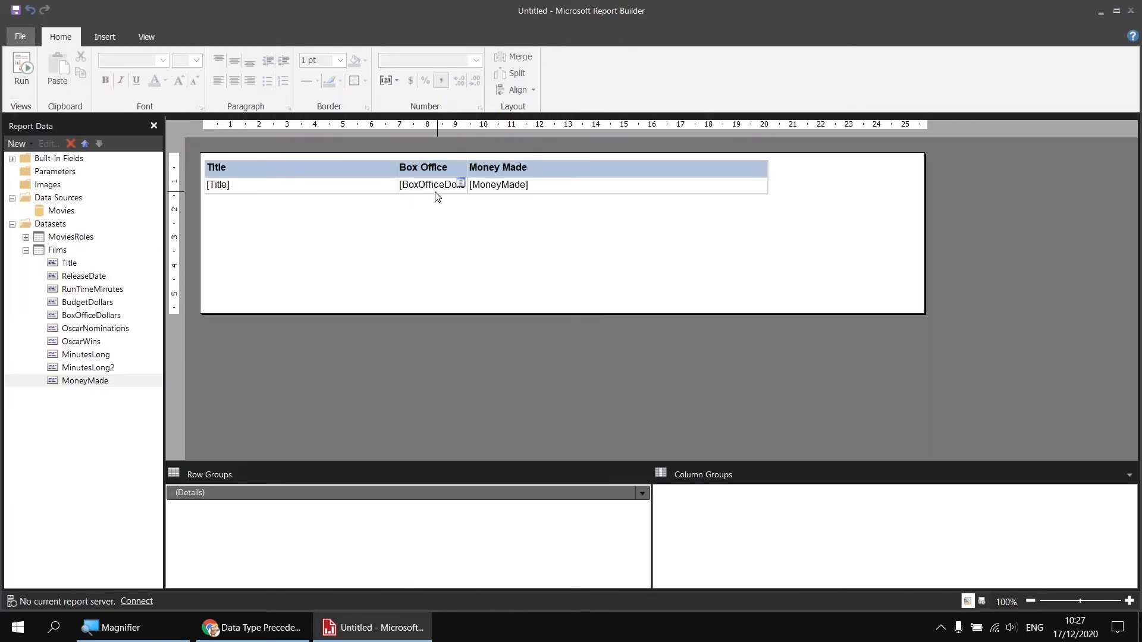
right_click(433, 195)
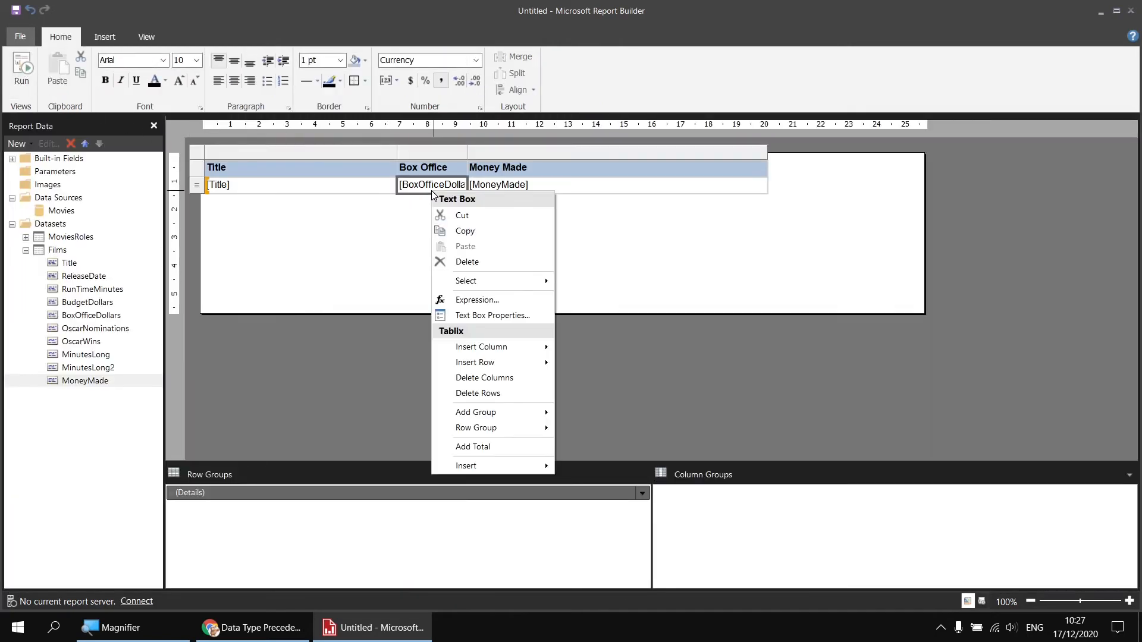
left_click(477, 318)
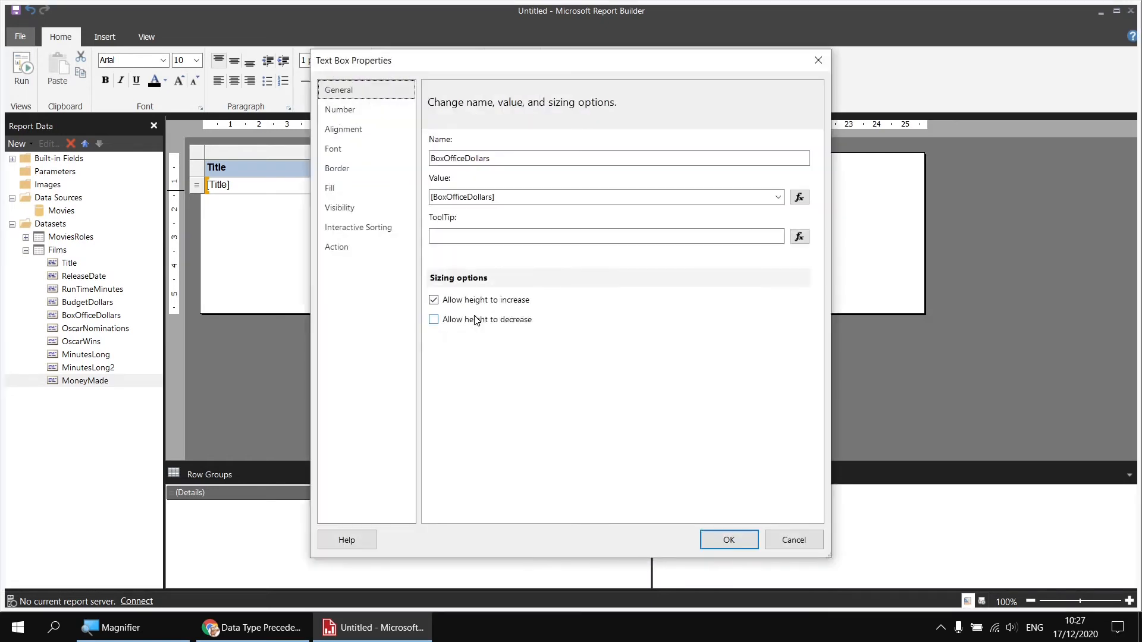
left_click(351, 114)
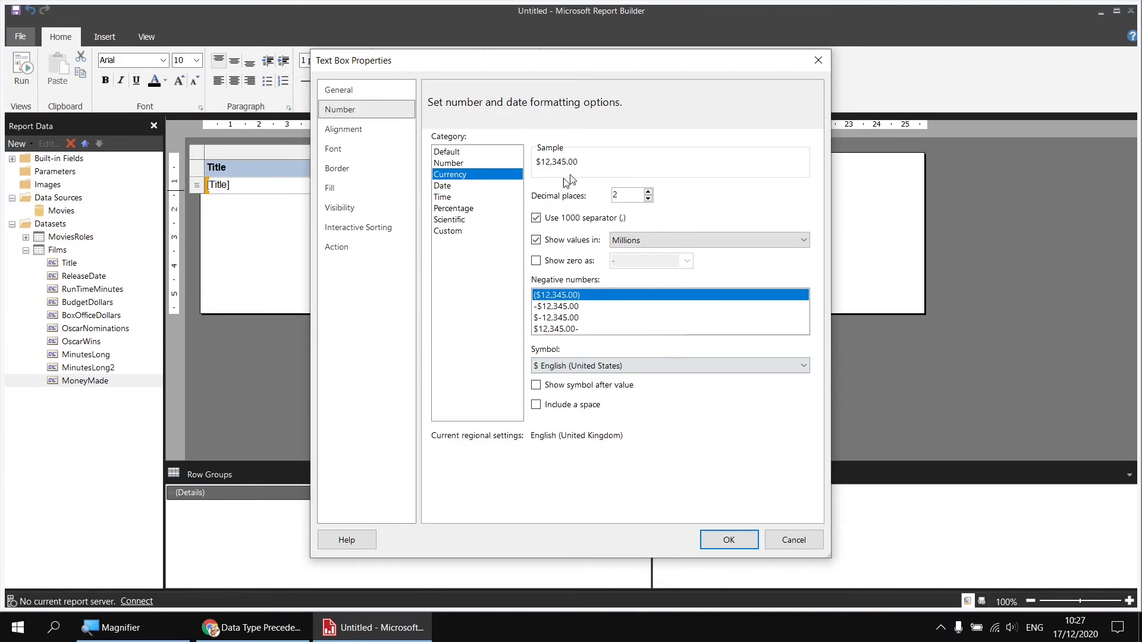
left_click(450, 234)
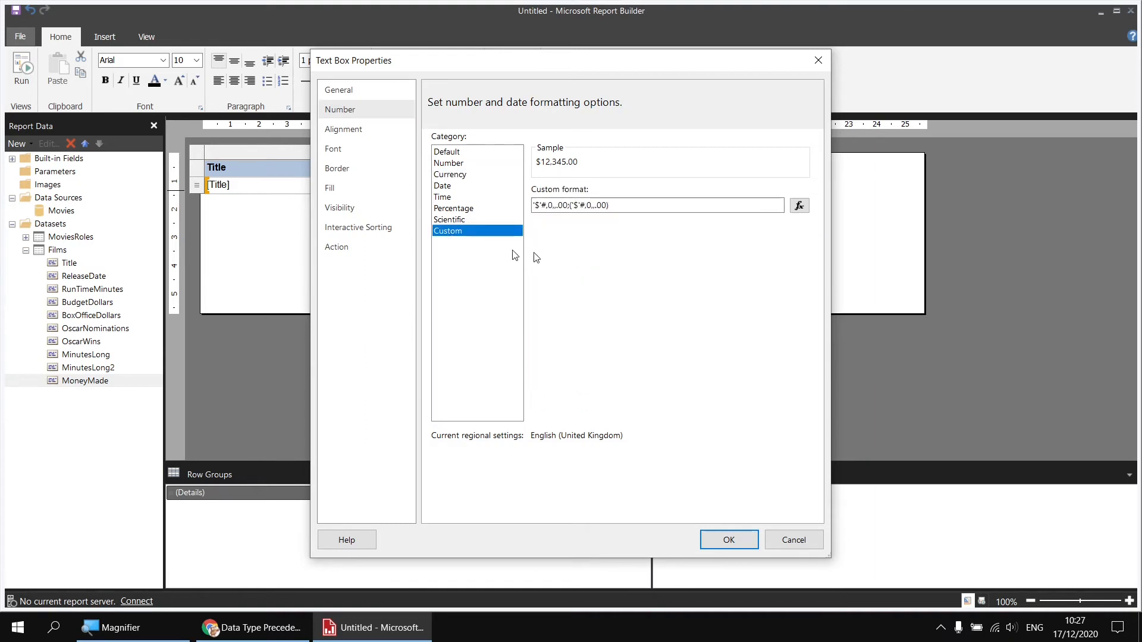
Step: Examine the custom format code's positive and negative number sections on either side of the semicolon
left_click(541, 208)
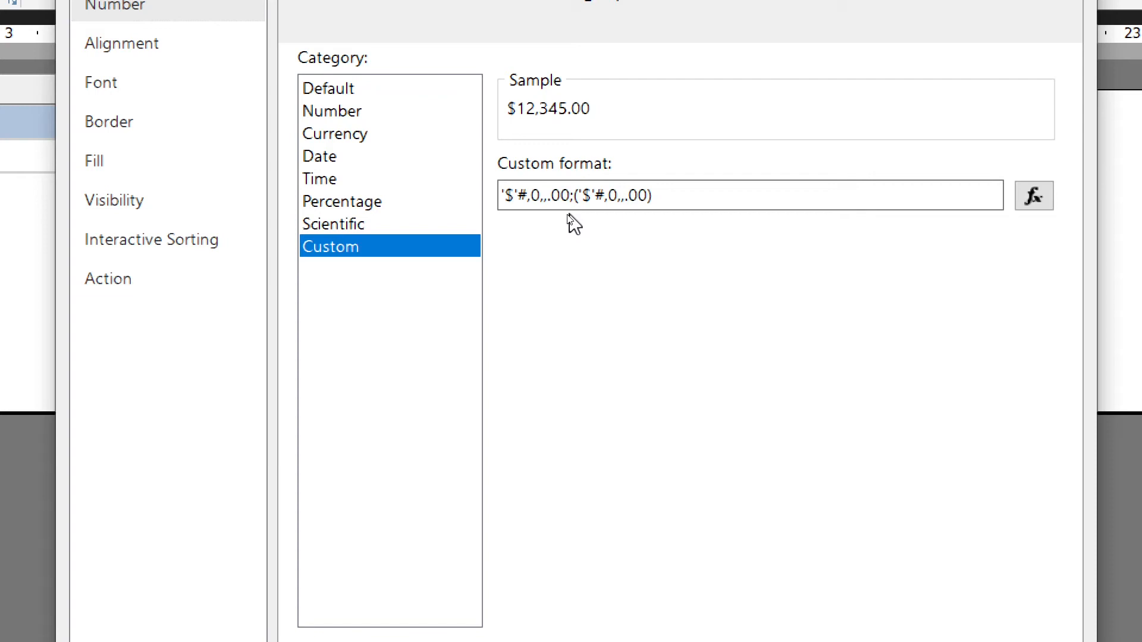
left_click(533, 204)
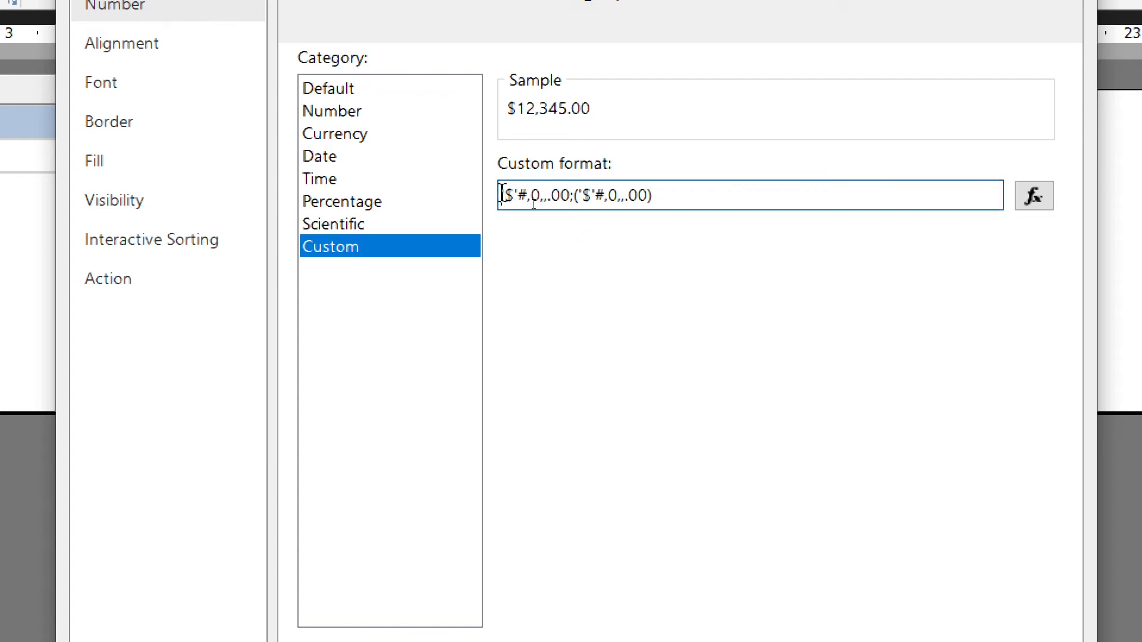
left_click_drag(500, 195, 568, 196)
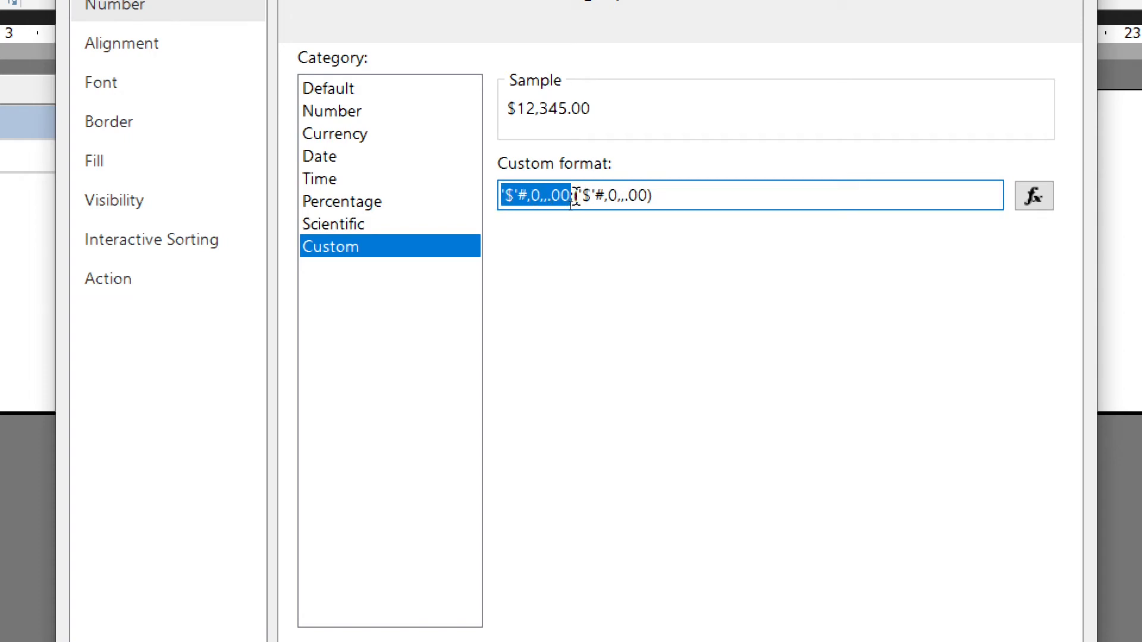
left_click_drag(572, 195, 657, 195)
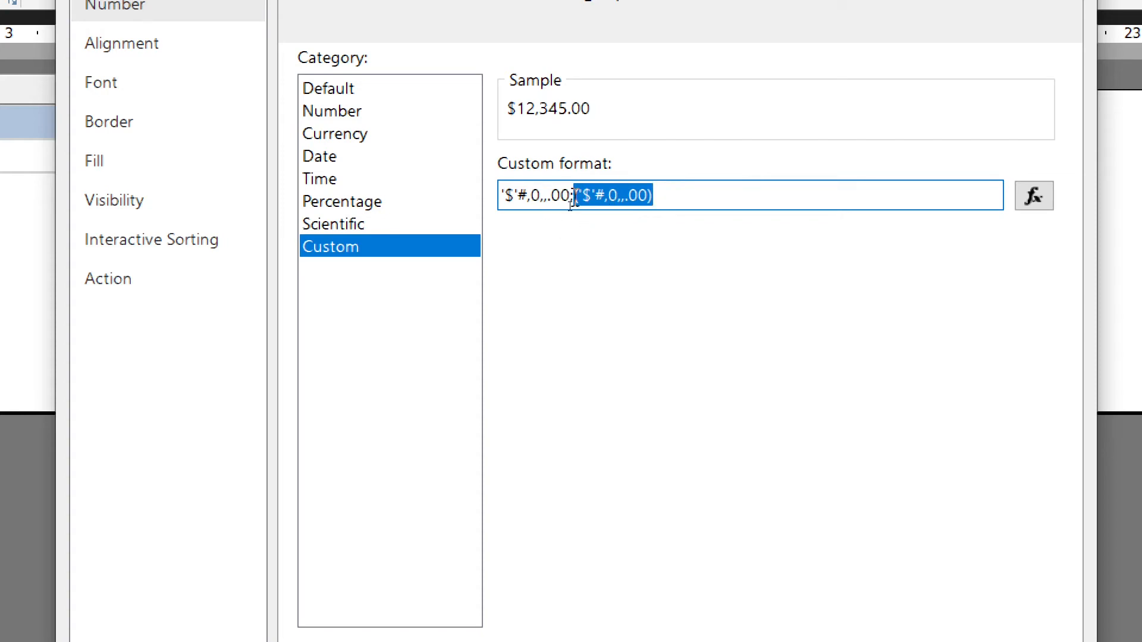
left_click_drag(579, 196, 649, 196)
left_click_drag(574, 203, 656, 197)
Step: Add the literal 'm' in single quotes to the end of the custom format's positive section, before the semicolon
left_click(568, 202)
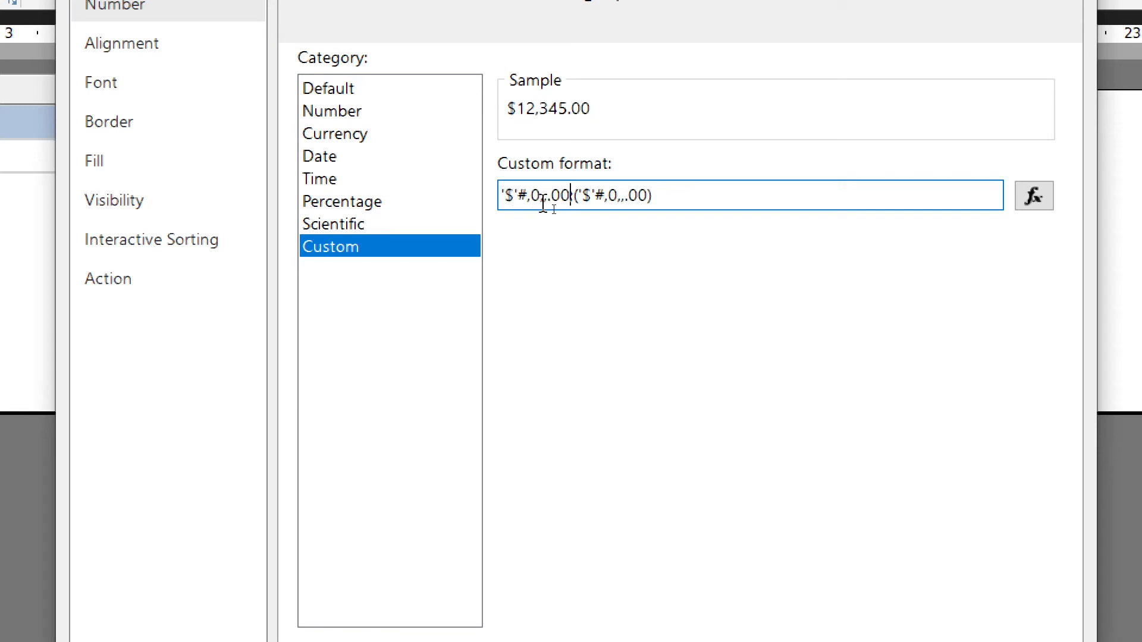
type("'")
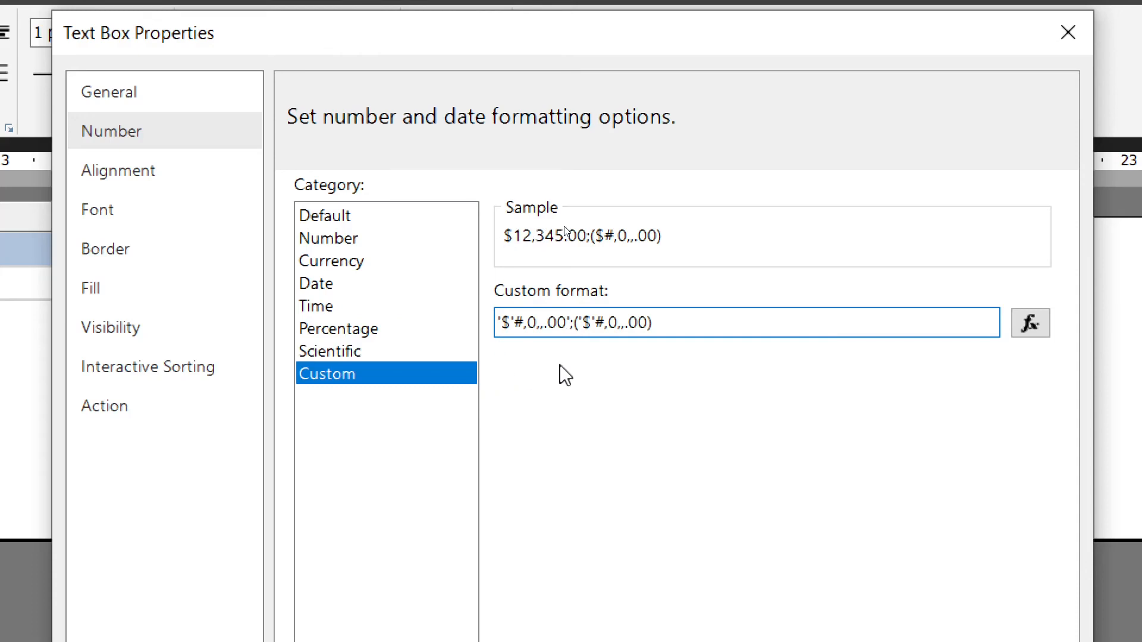
type("m")
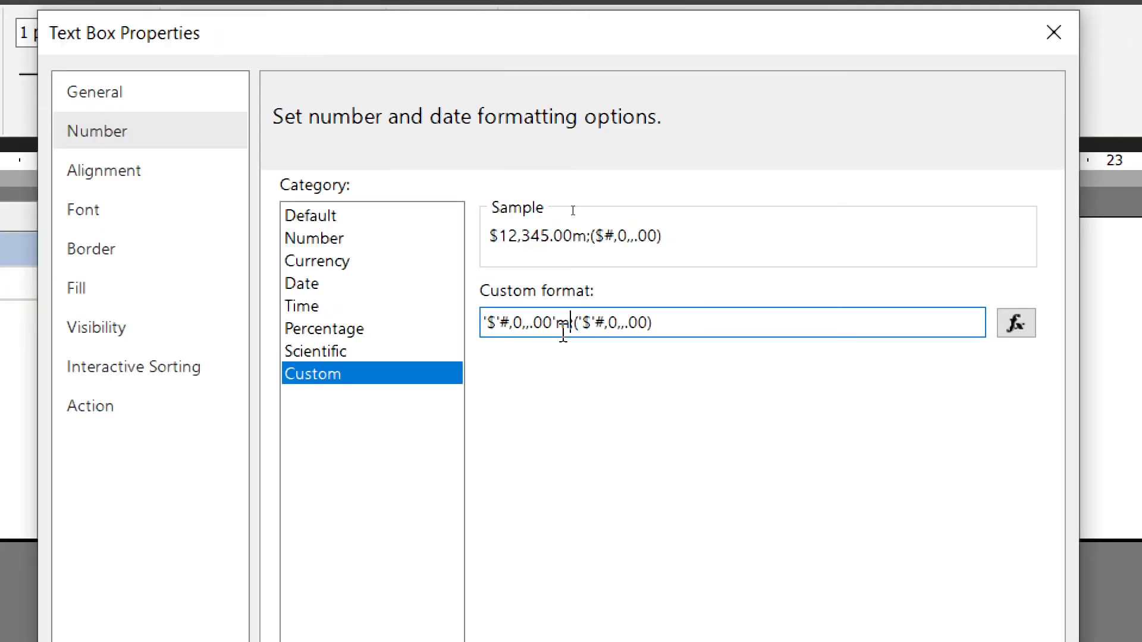
type("'")
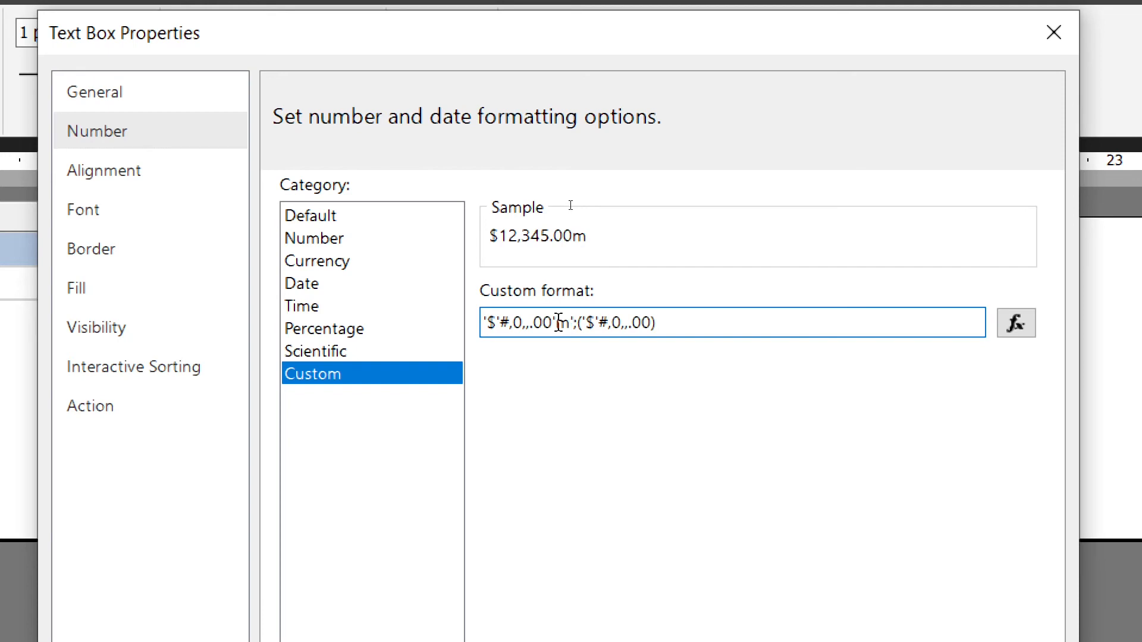
Step: Add the same literal 'm' to the custom format's negative section, just inside its closing parenthesis
left_click_drag(558, 322, 570, 326)
left_click(557, 322)
left_click_drag(552, 323, 577, 323)
left_click(652, 321)
type(")")
type("'")
type("m'")
Step: Copy the entire custom format code and apply the text box properties
left_click_drag(683, 324, 482, 324)
key("ctrl+c")
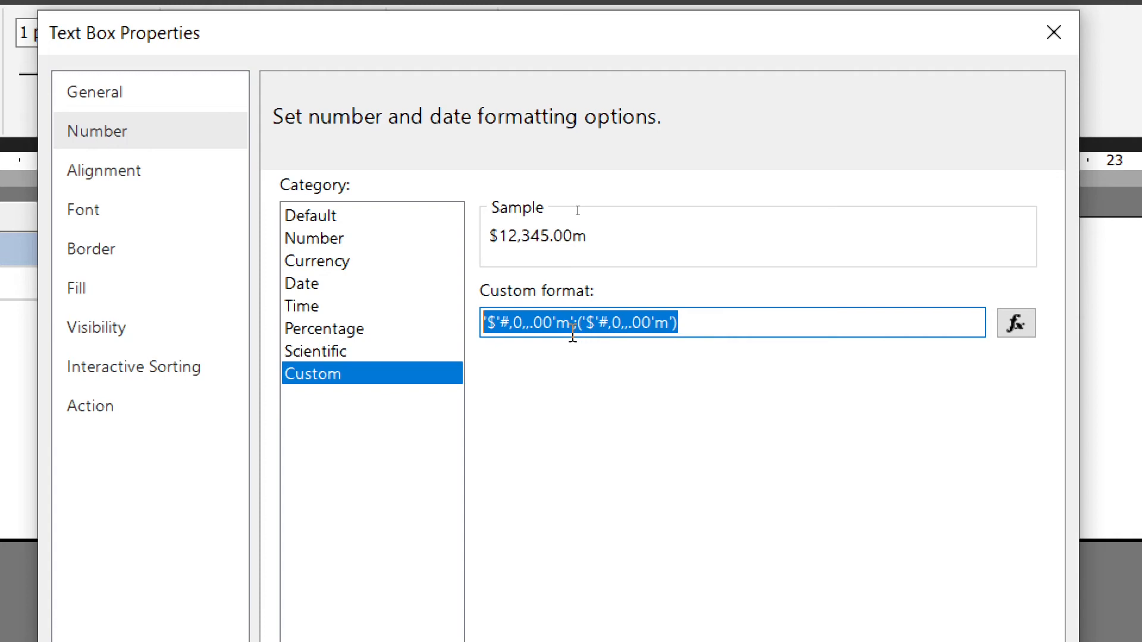
key("super+minus")
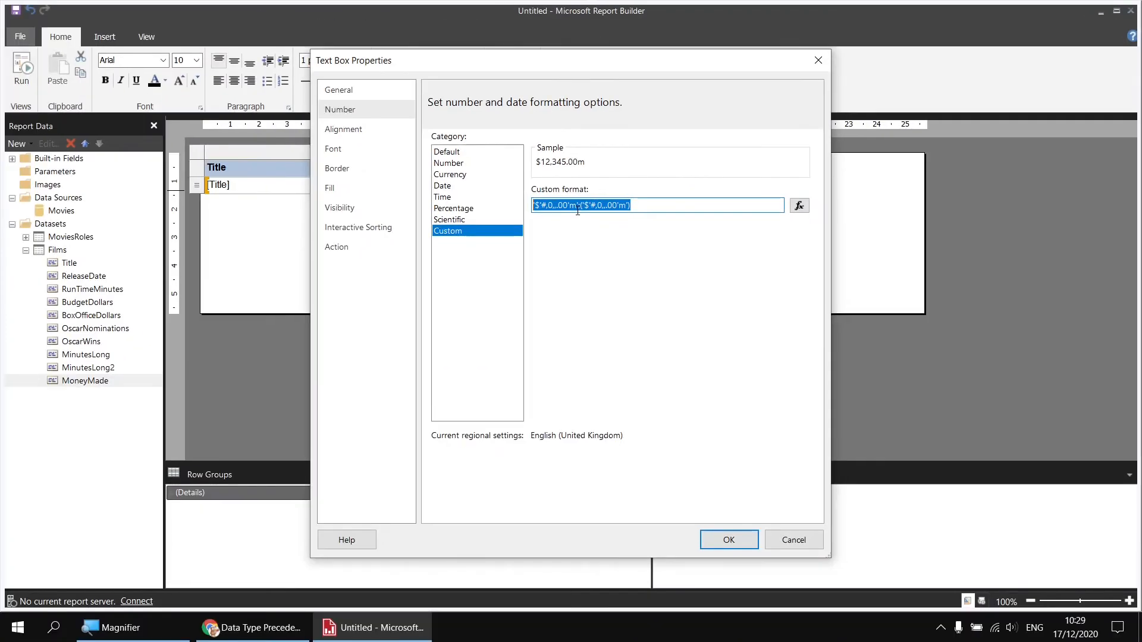
left_click(729, 540)
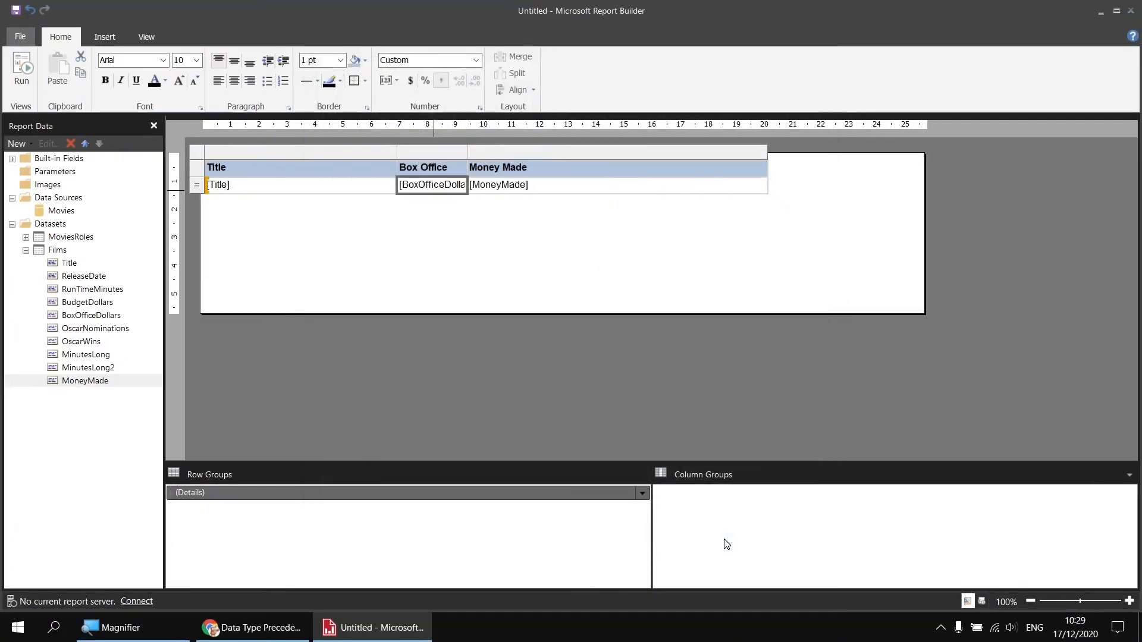
Step: In the MoneyMade field's expression, change FormatCurrency to Format and view the Format text function's description
right_click(87, 382)
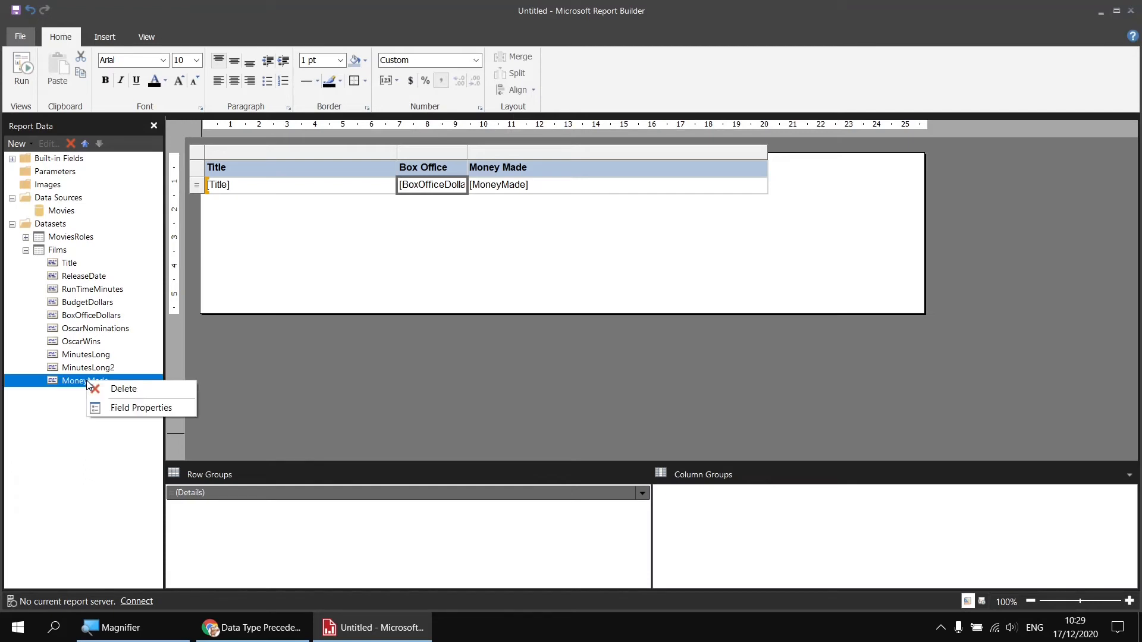
left_click(116, 410)
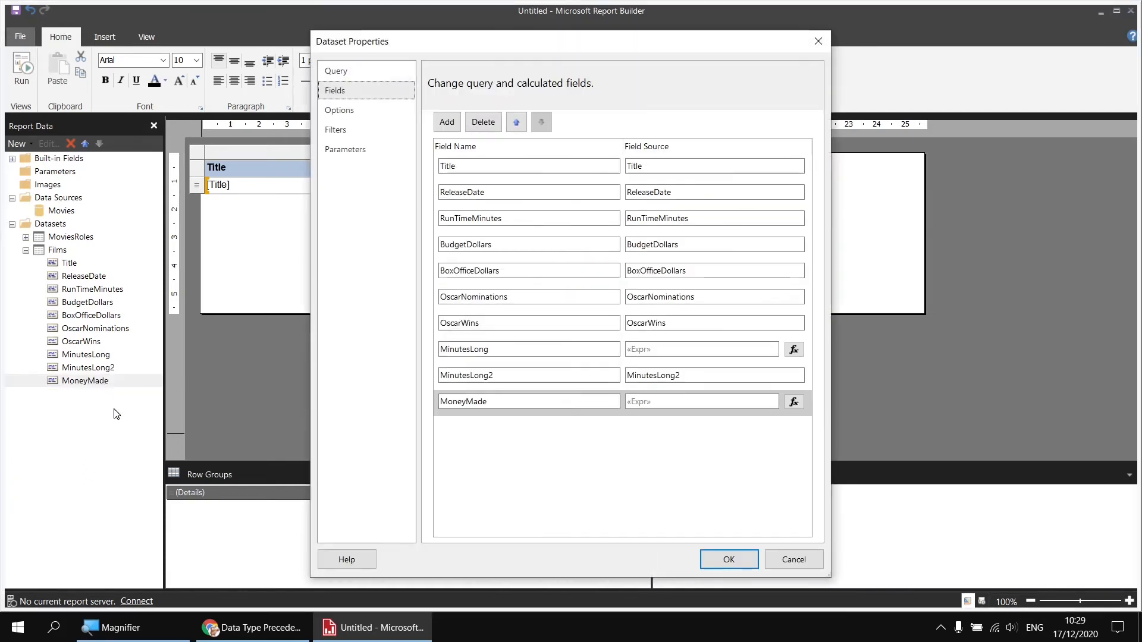
left_click(793, 403)
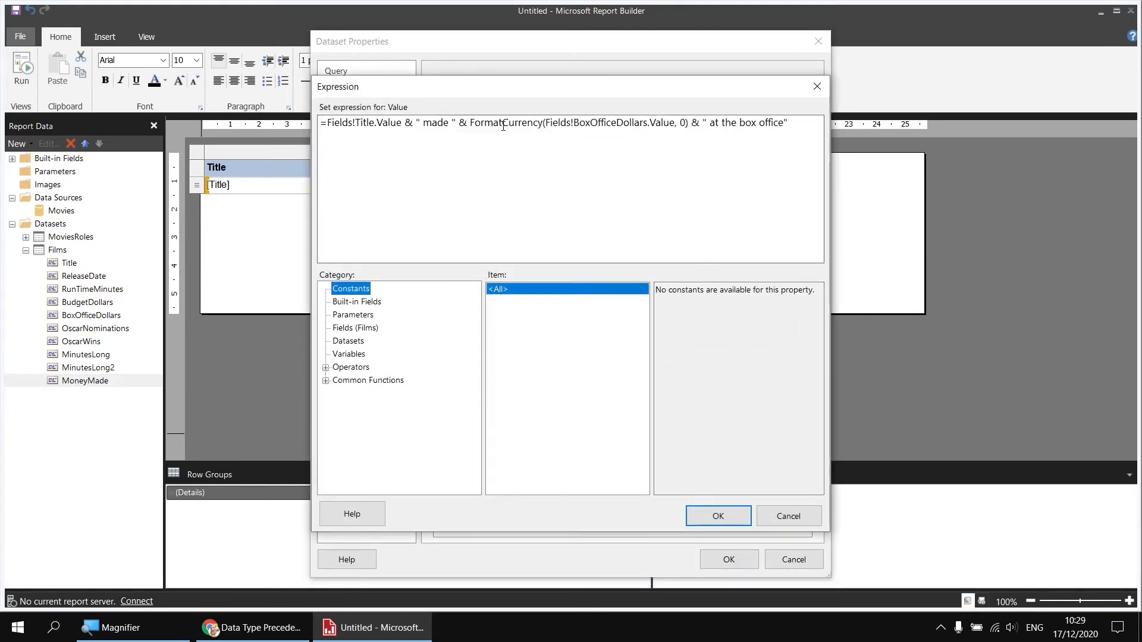
left_click_drag(503, 123, 542, 125)
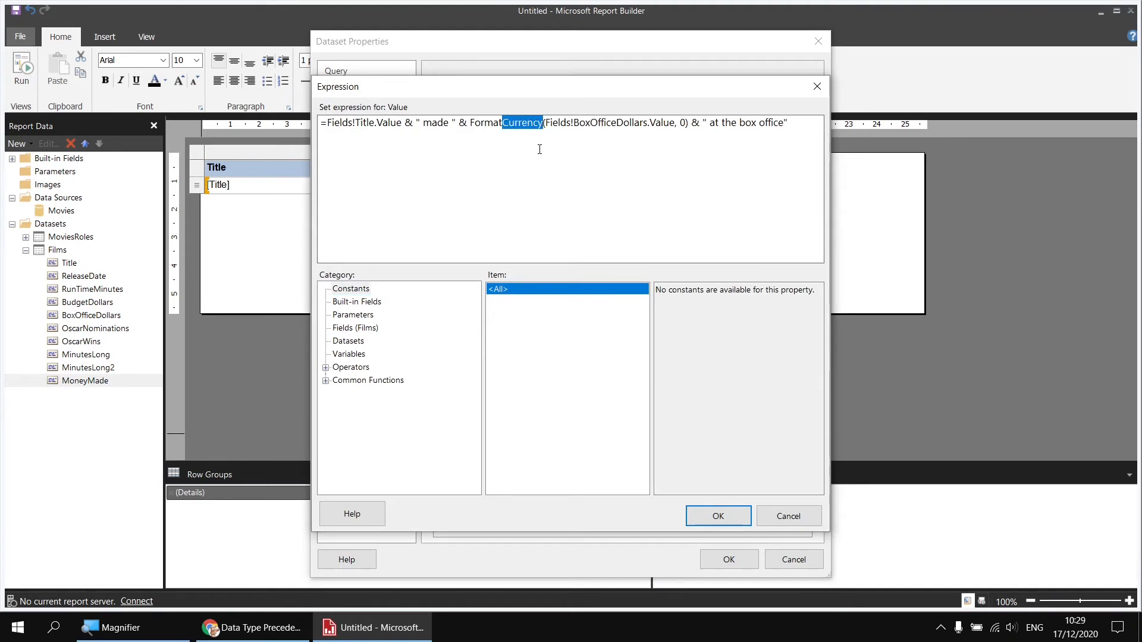
key("Delete")
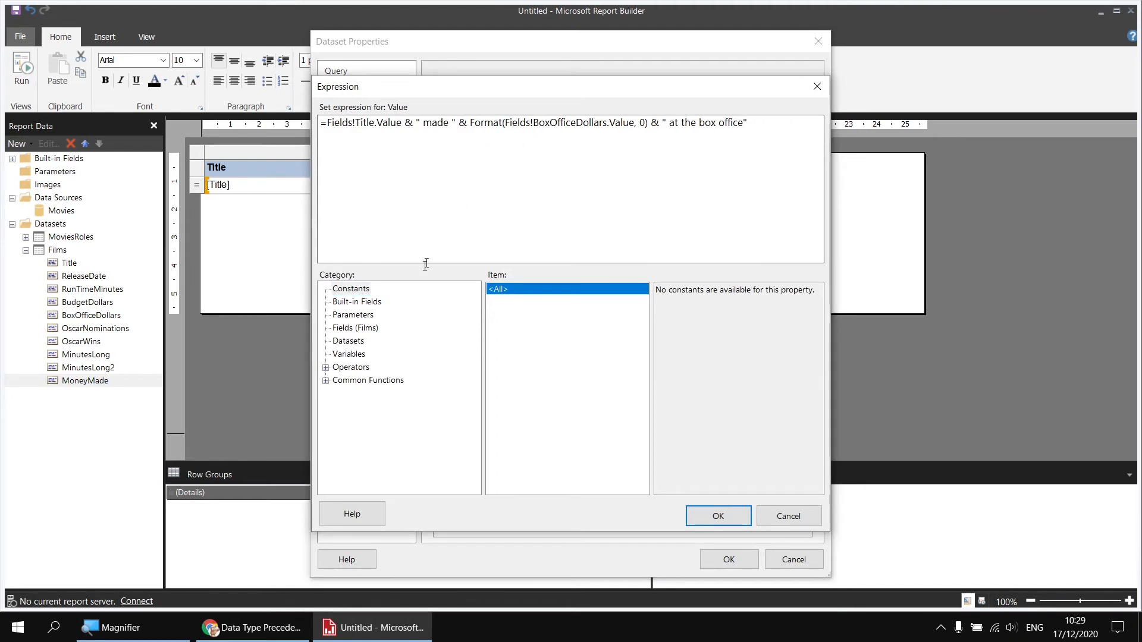
left_click(326, 380)
left_click(351, 381)
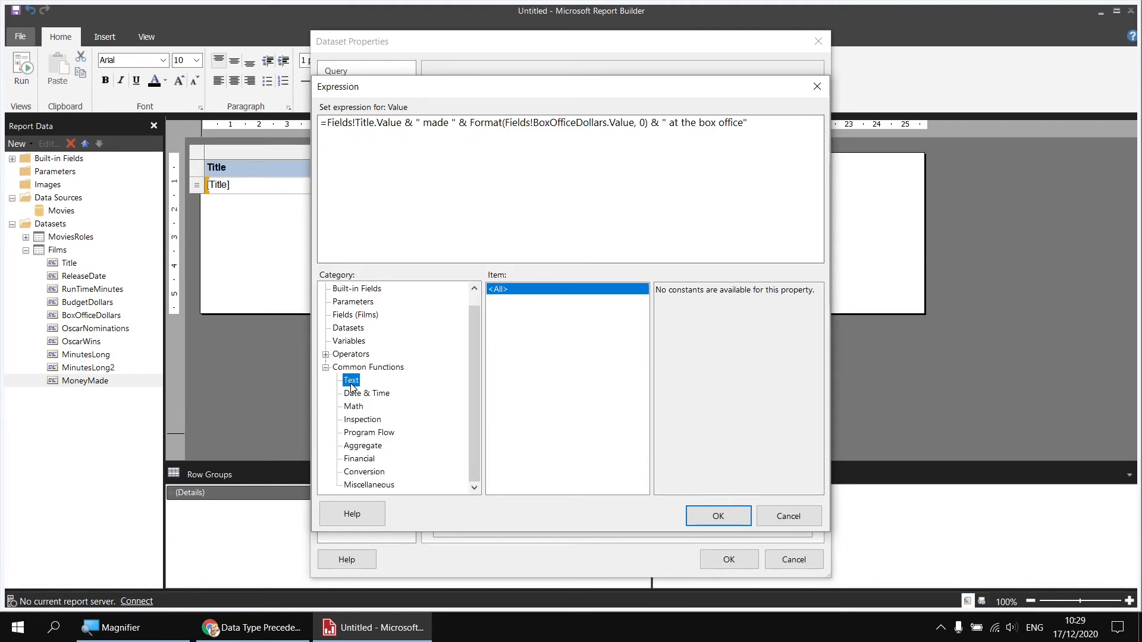
left_click(514, 346)
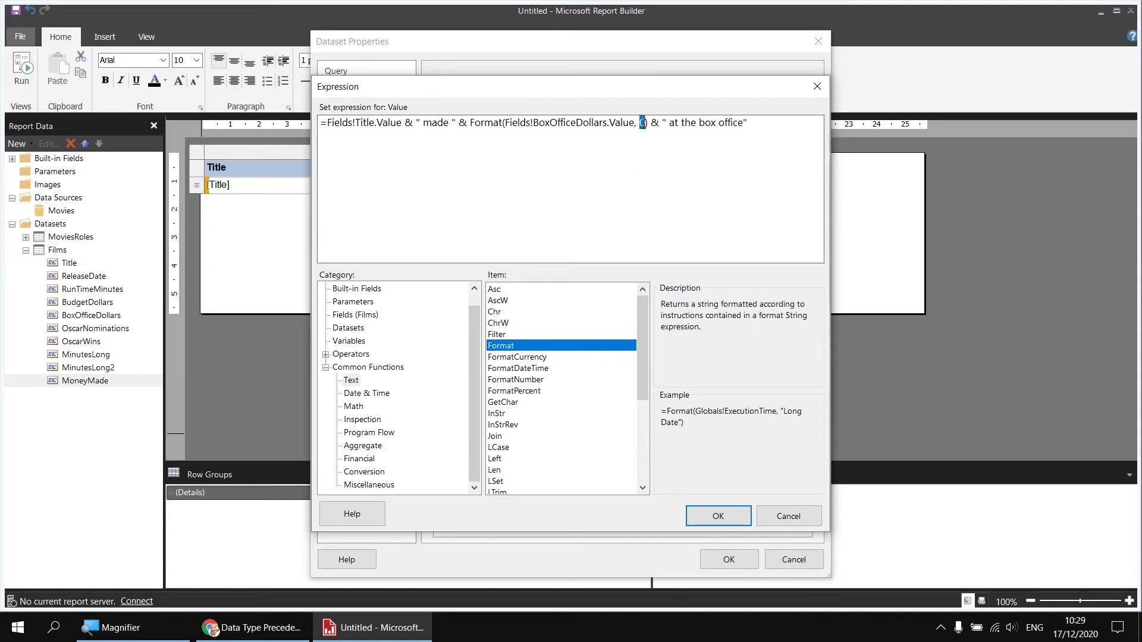
Step: Replace the Format function's second argument with the copied code in double quotes: "'$'#,0,,.00'm';('$'#,0,,.00'm')"
key("Delete")
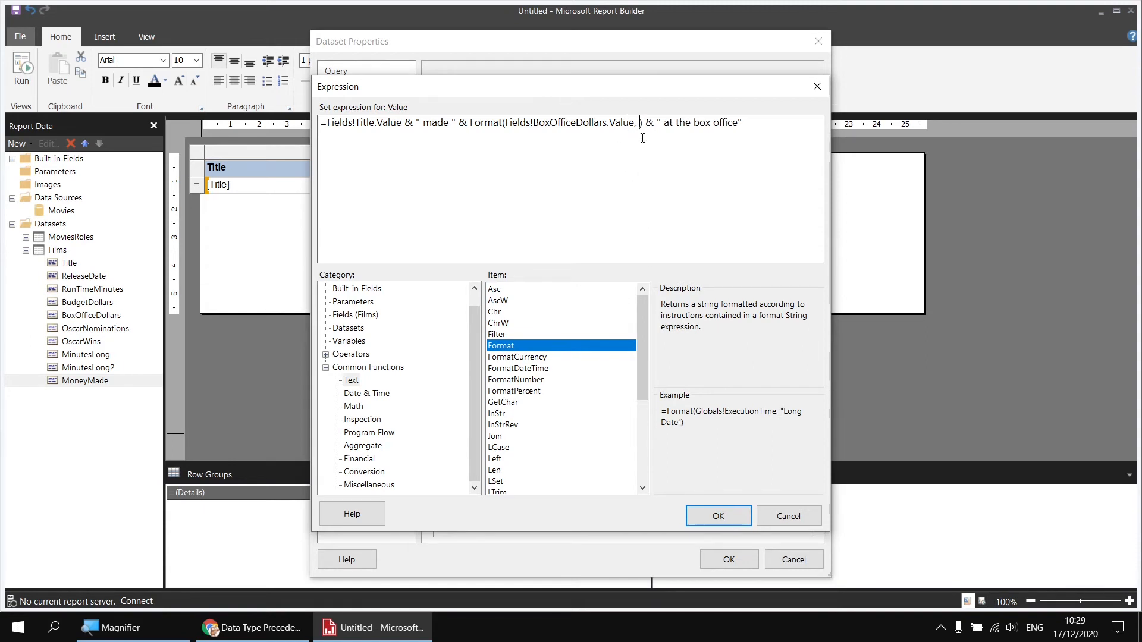
type("\"")
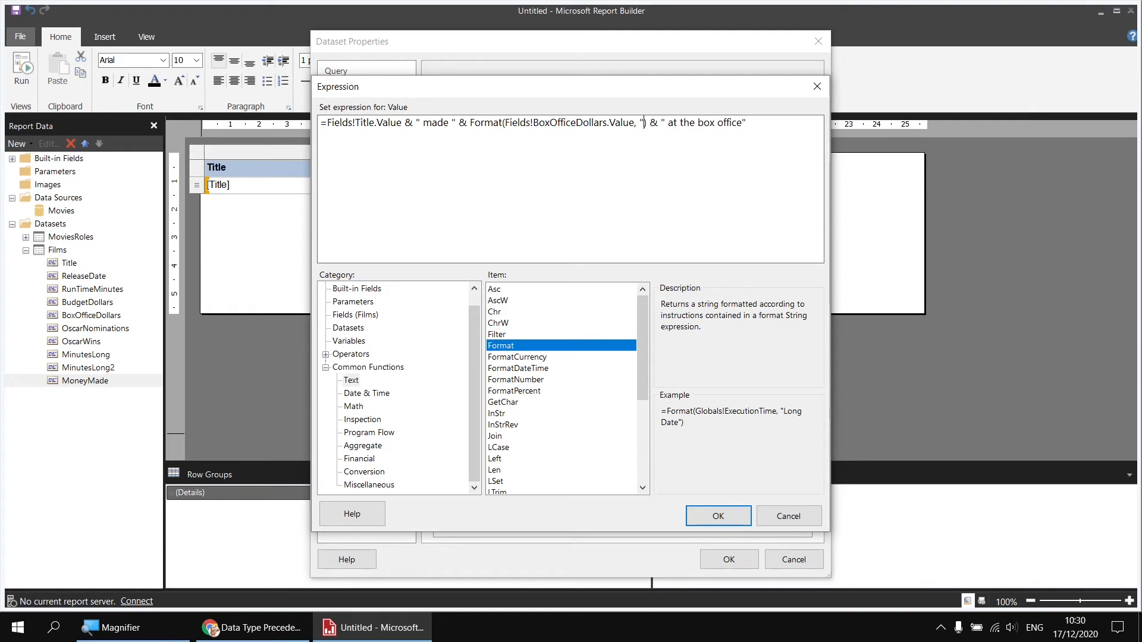
key("ctrl+v")
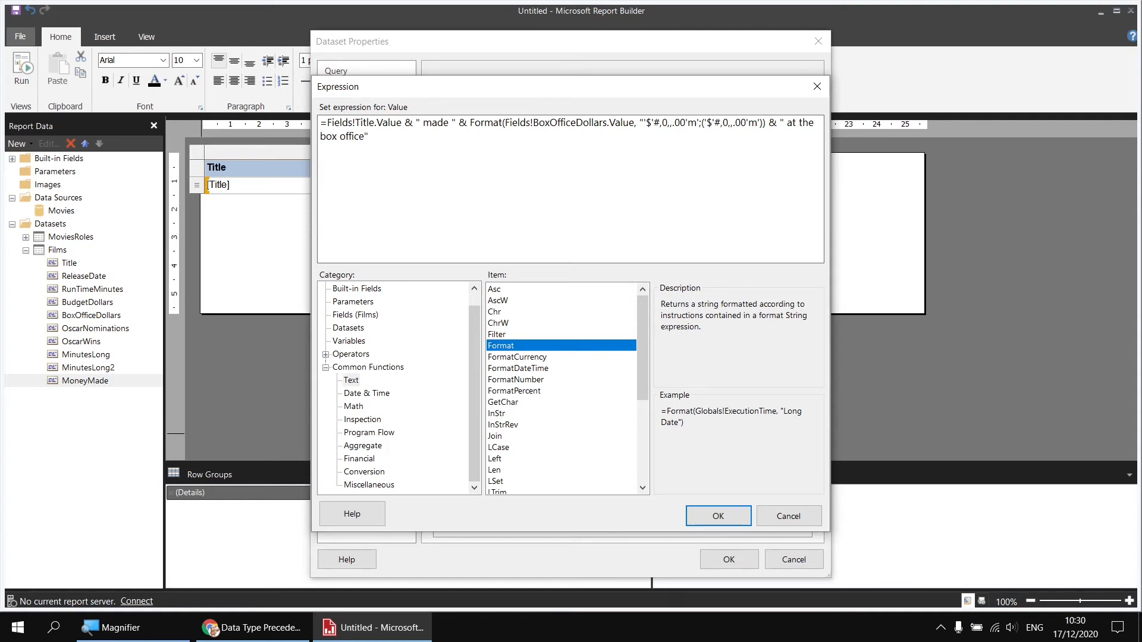
type("\"")
key("super+plus")
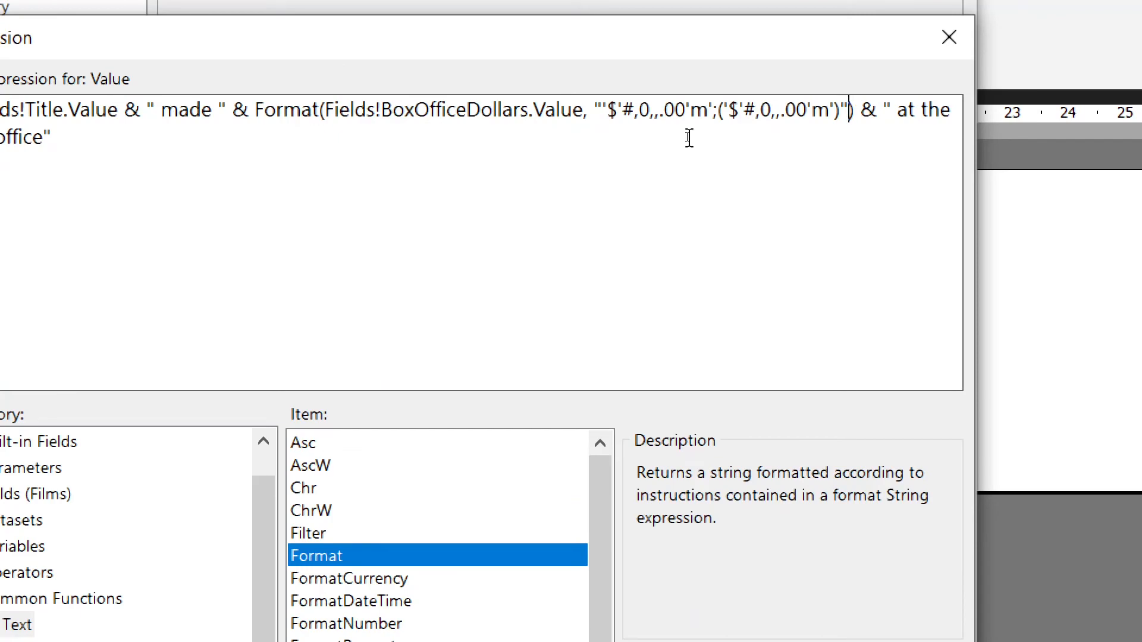
key("super+minus")
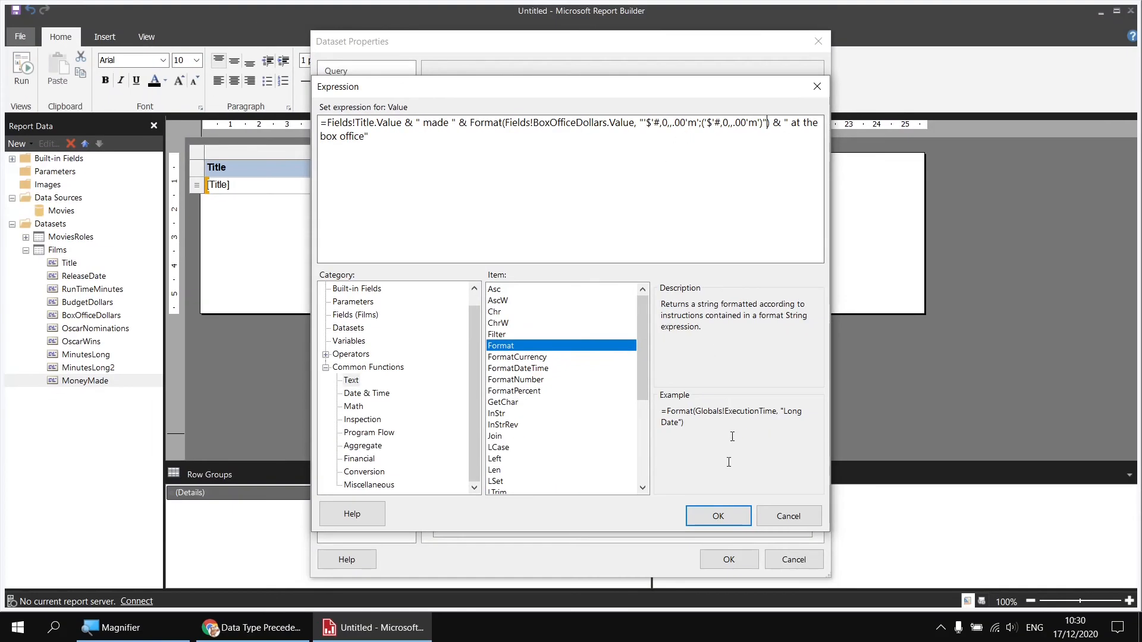
Step: Save the MoneyMade expression and the dataset properties, and run the report
left_click(718, 515)
left_click(728, 559)
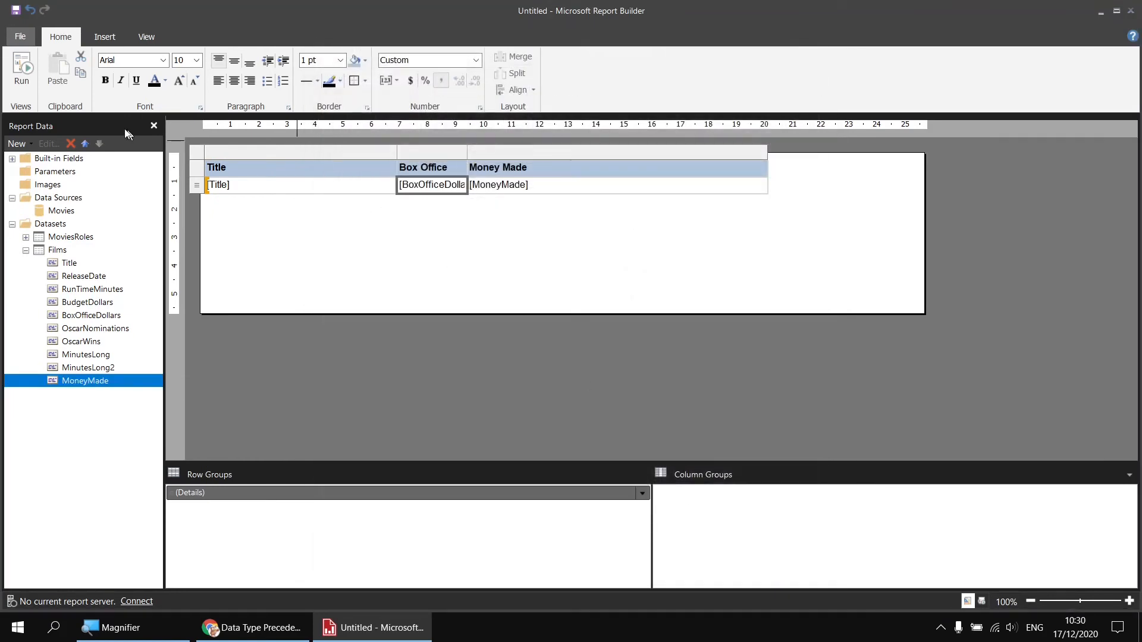
left_click(22, 67)
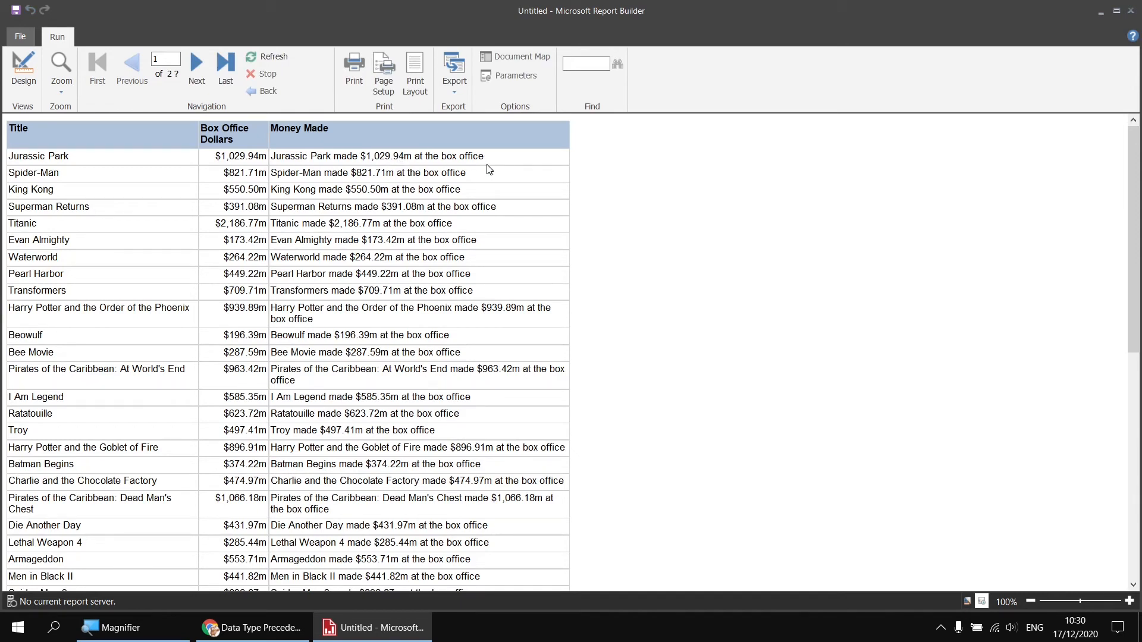
Step: Return to design view, open the Films dataset's properties and add a new query line after the MinutesLong2 column
left_click(24, 65)
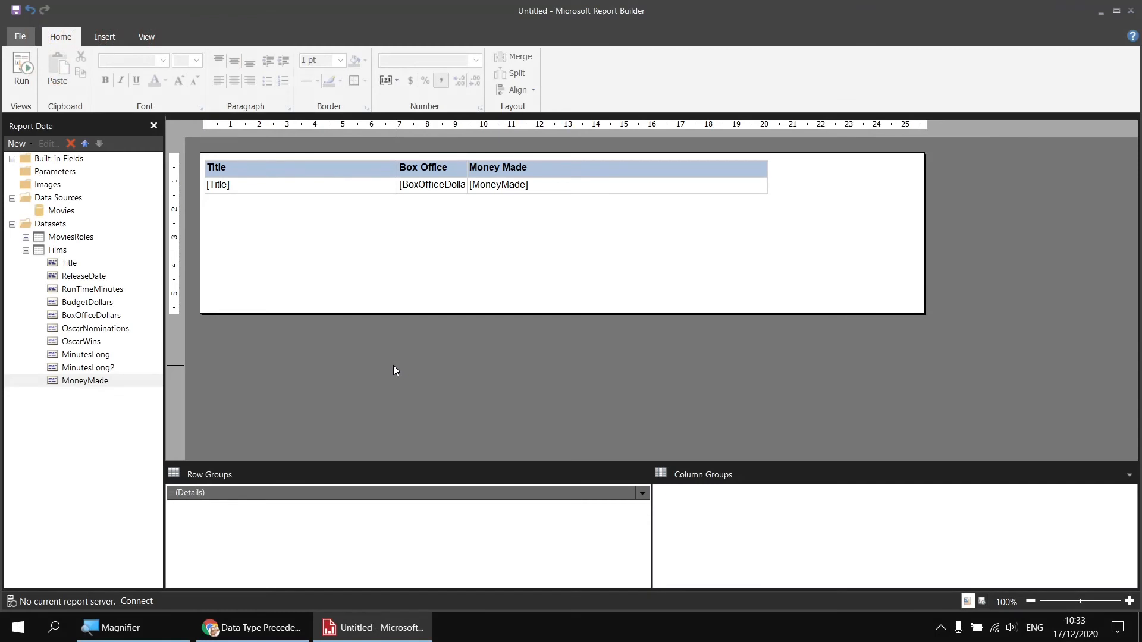
left_click(62, 254)
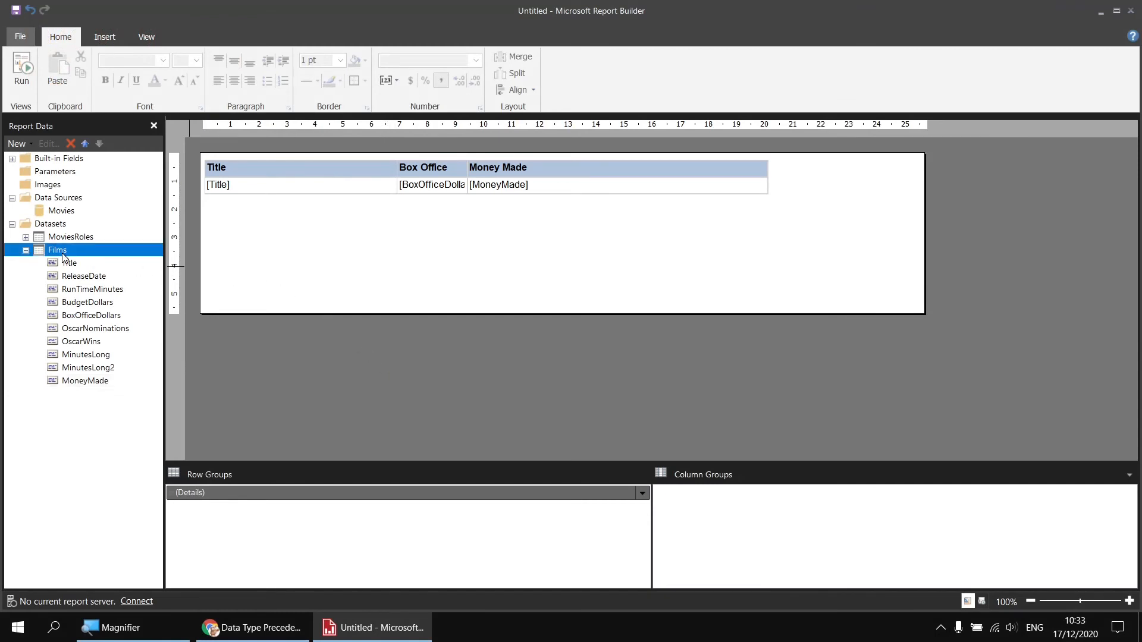
right_click(63, 256)
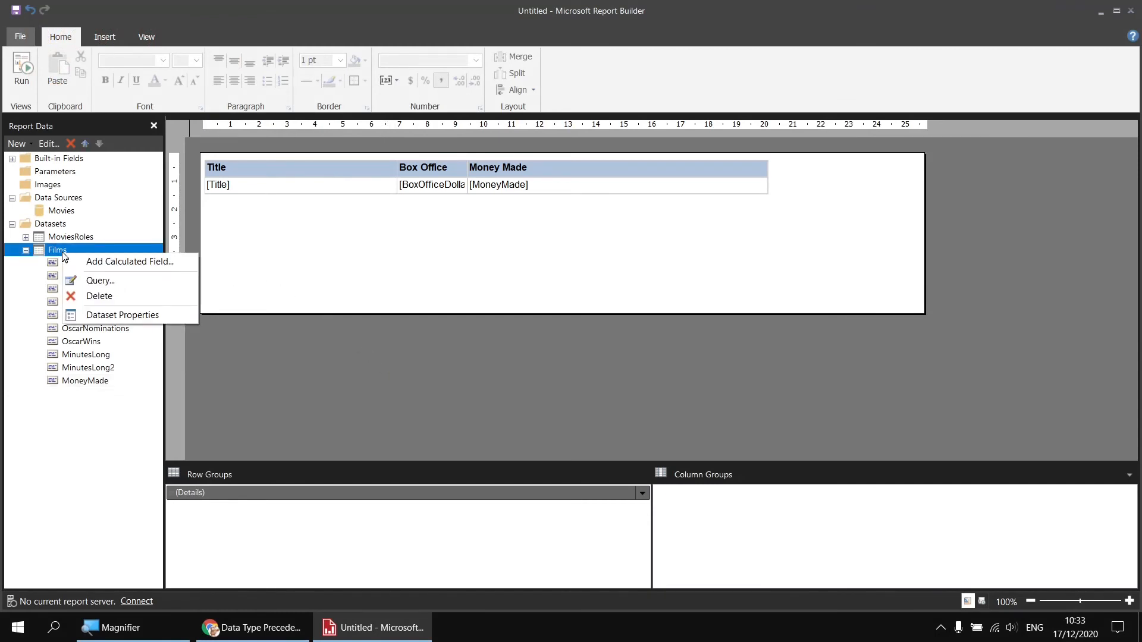
left_click(137, 314)
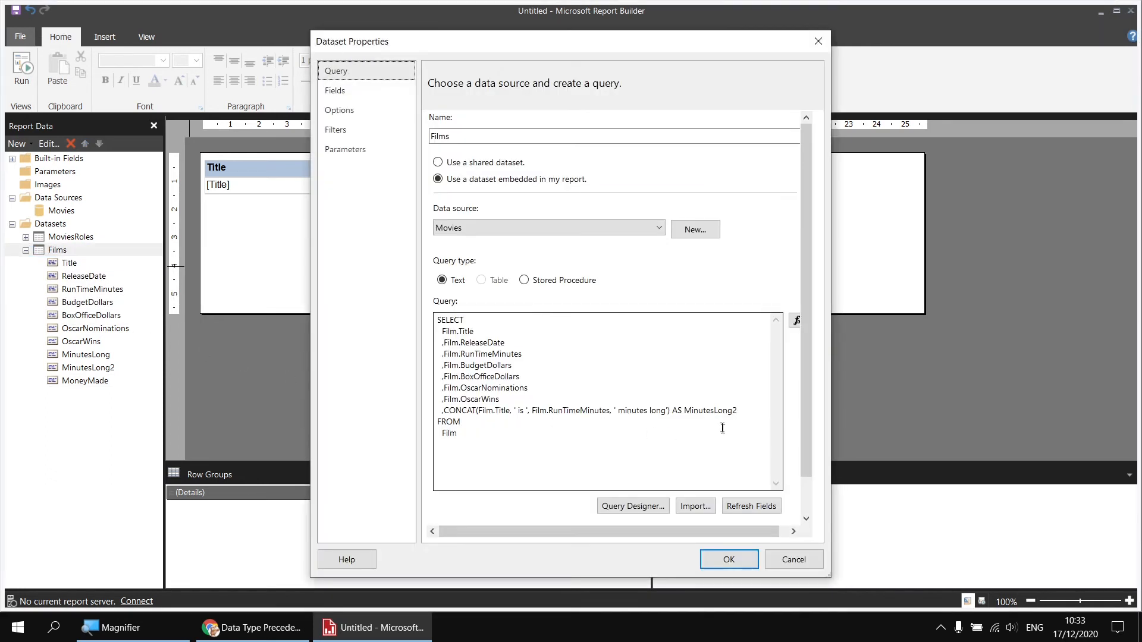
left_click(746, 409)
key("Return")
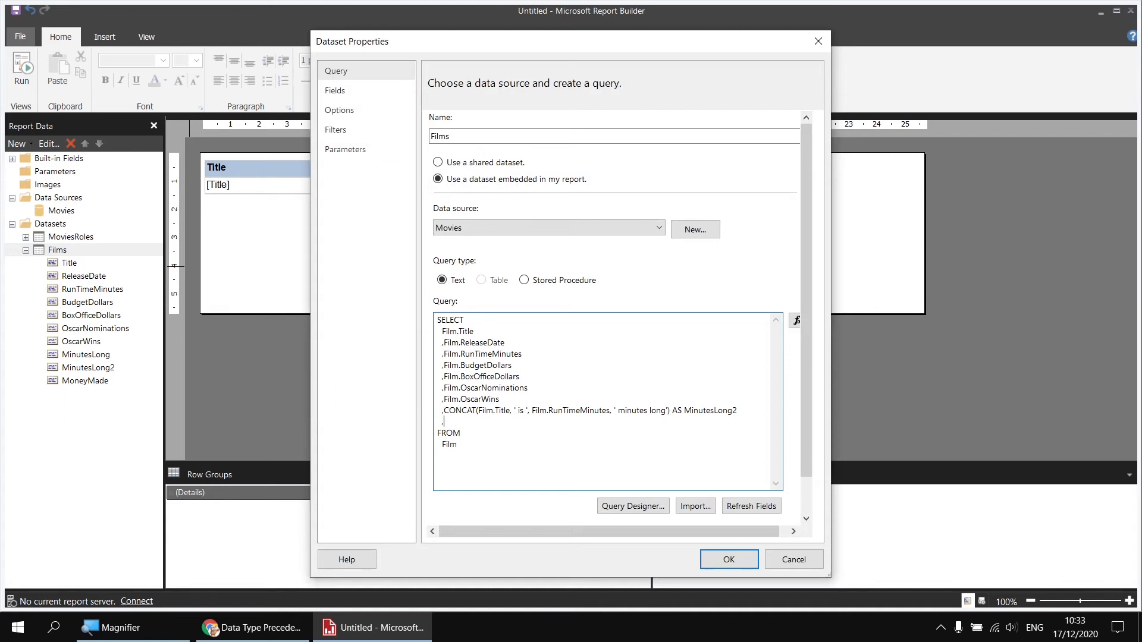
Step: Start a new query column with ,Film.Title + ' made ' + FORMAT(Film.BoxOfficeDollars, and the positive number format '$#,0,,.00m
type(",Film.Tile")
key("BackSpace")
key("BackSpace")
type("tle + ' made ' + FORMAT(Film.BoxOfficeDo")
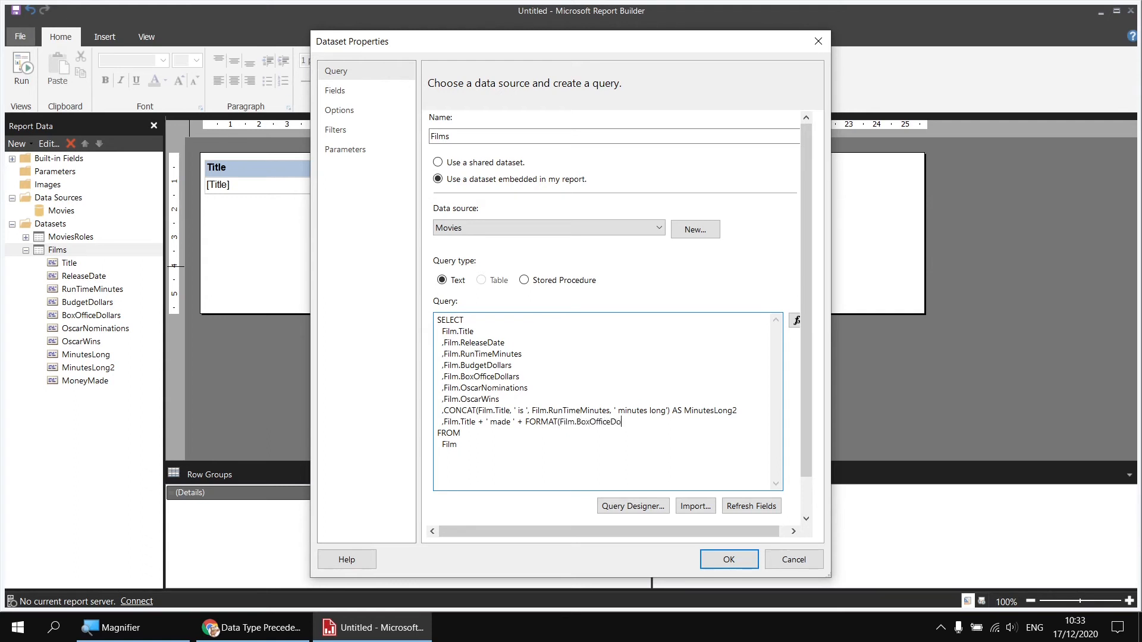
type("llars, '$#,0,,.00m")
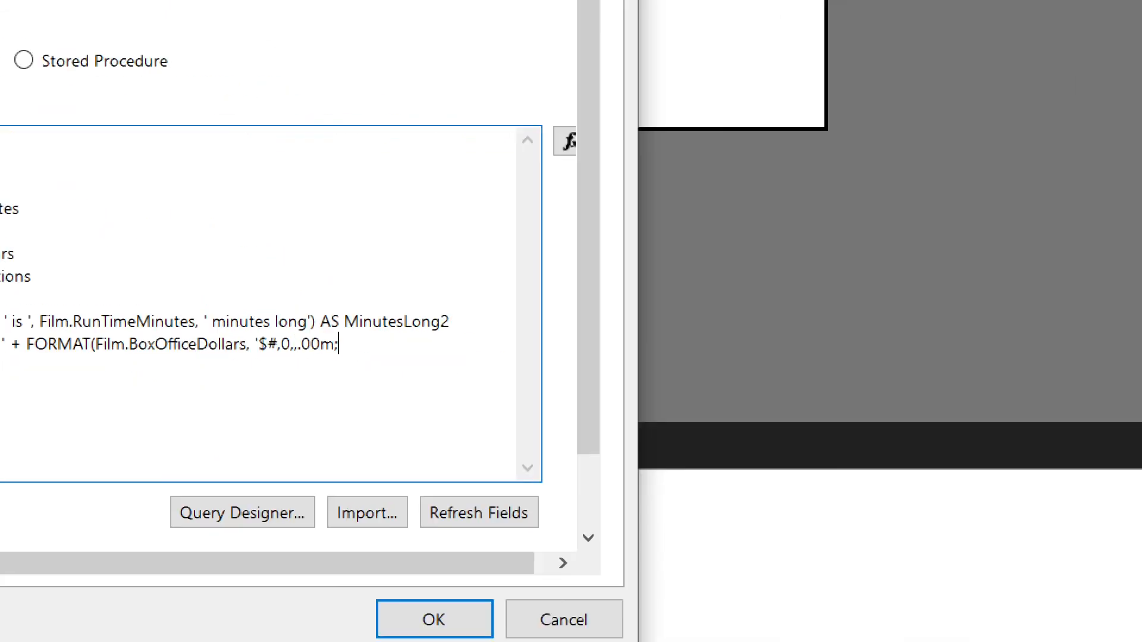
Step: Complete the query column with ;($#,0,,.00m)') + ' at the box office' AS MoneyMade2 and save the dataset properties
type(";")
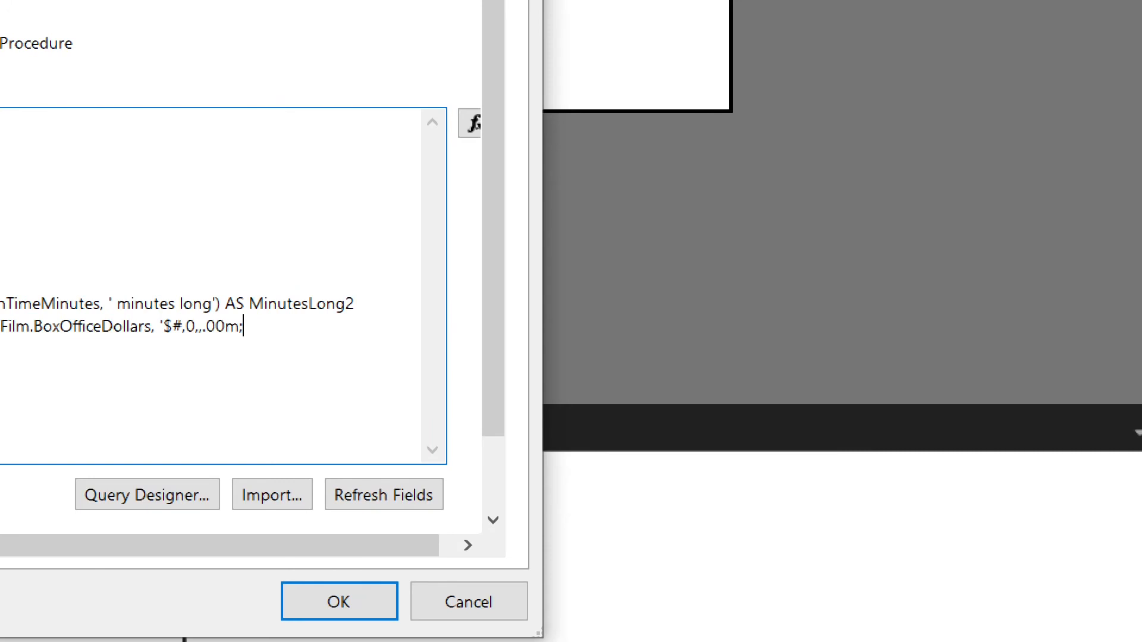
type("(")
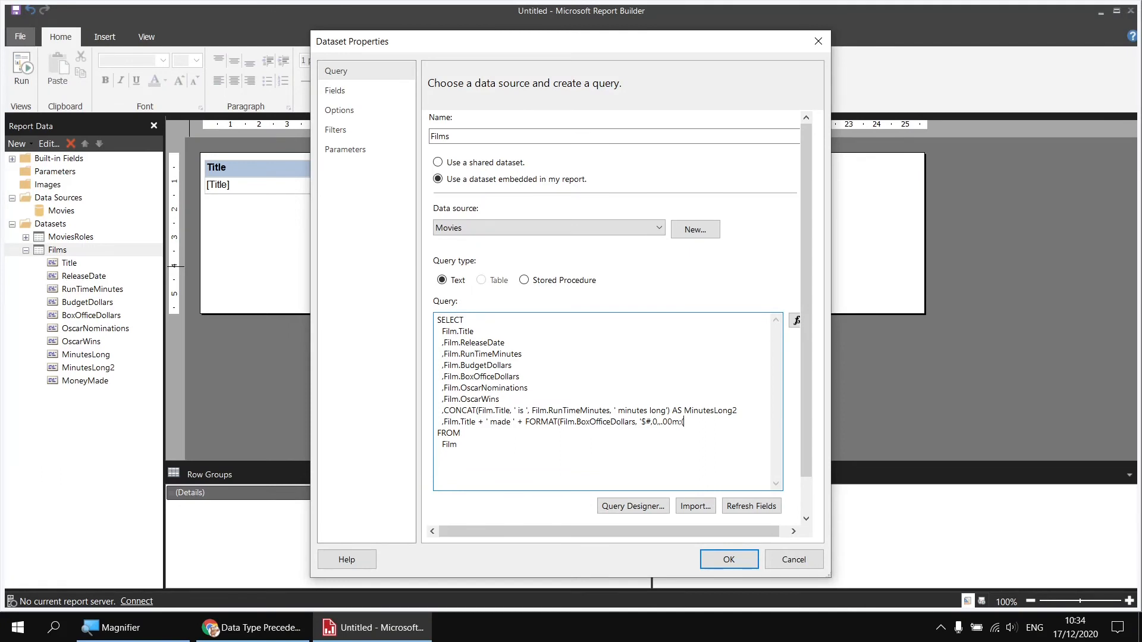
type("$#,0,,.00m)') + ' at the b")
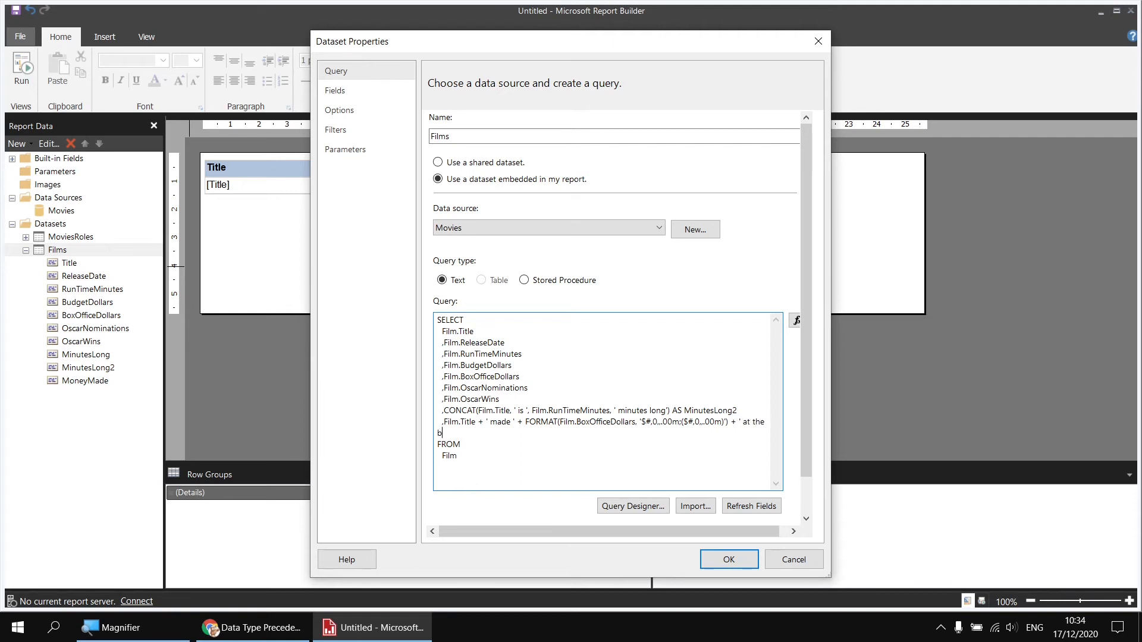
type("ox office' AS MoneyMade2")
left_click(730, 562)
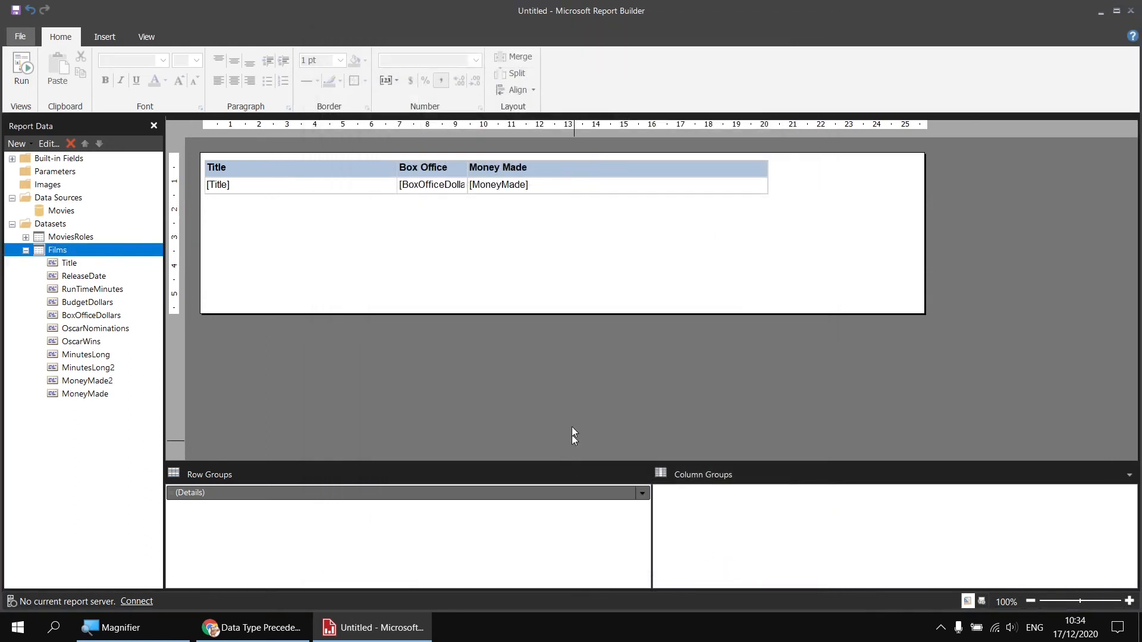
Step: Switch the Money Made detail cell to the MoneyMade2 field and run the report
mouse_move(564, 192)
left_click(762, 184)
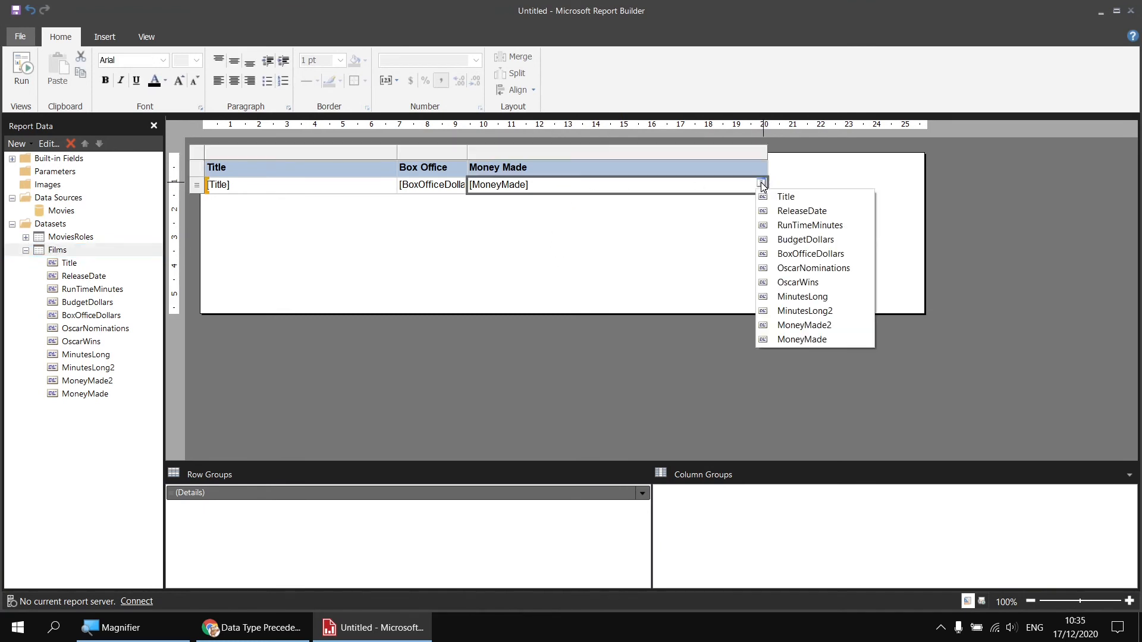
left_click(837, 326)
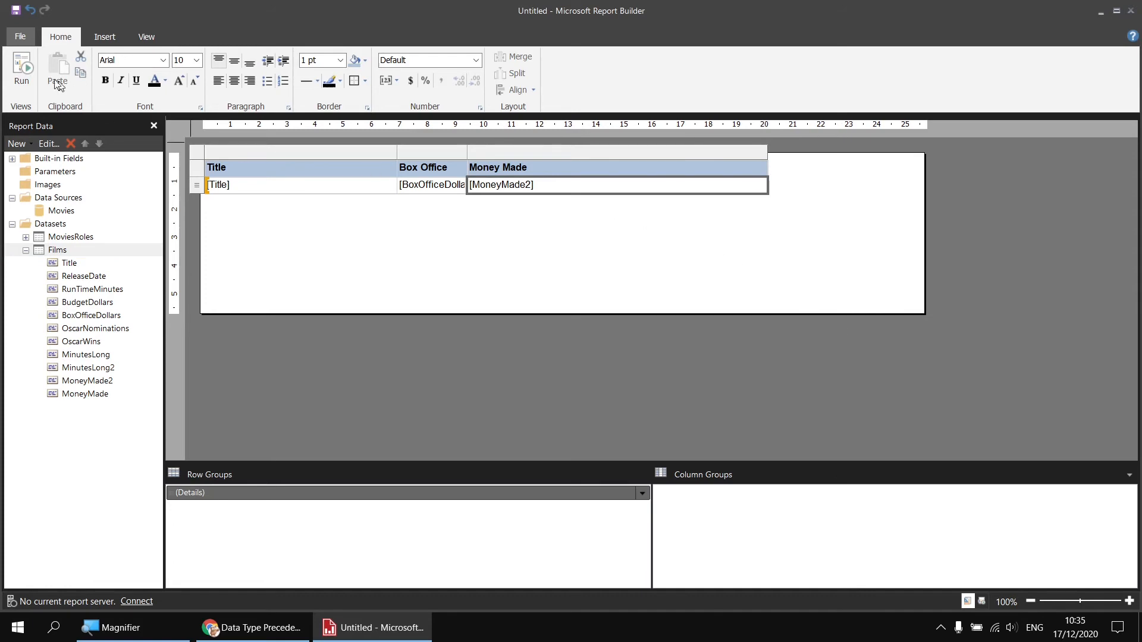
left_click(26, 71)
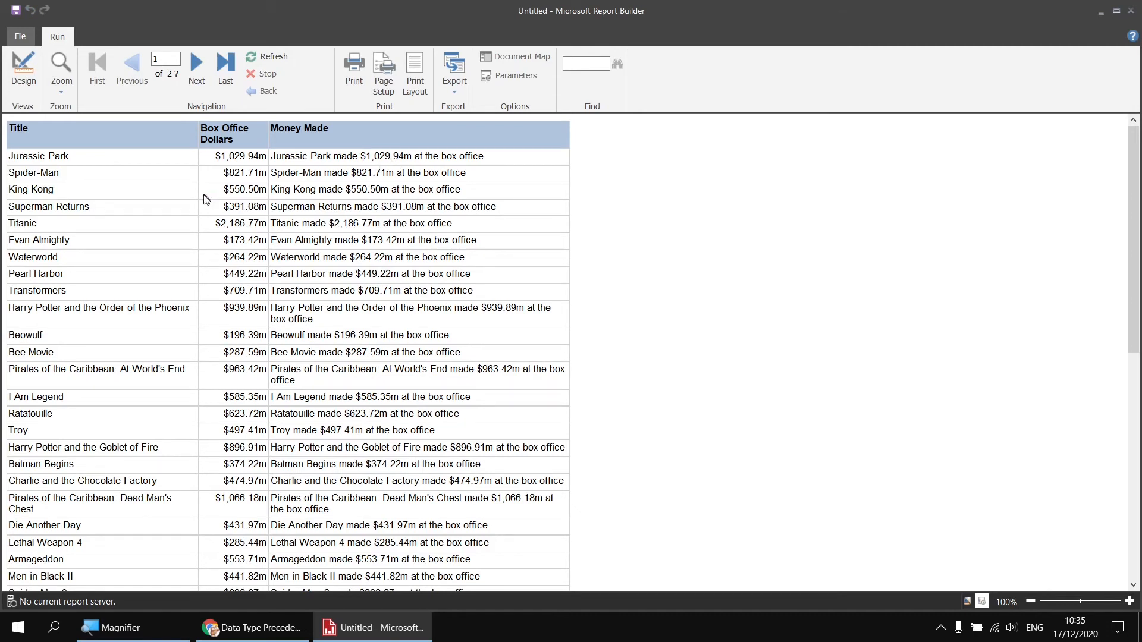
Step: Return to design view and delete the MoneyMade2 placeholder from the Money Made detail cell
left_click(25, 74)
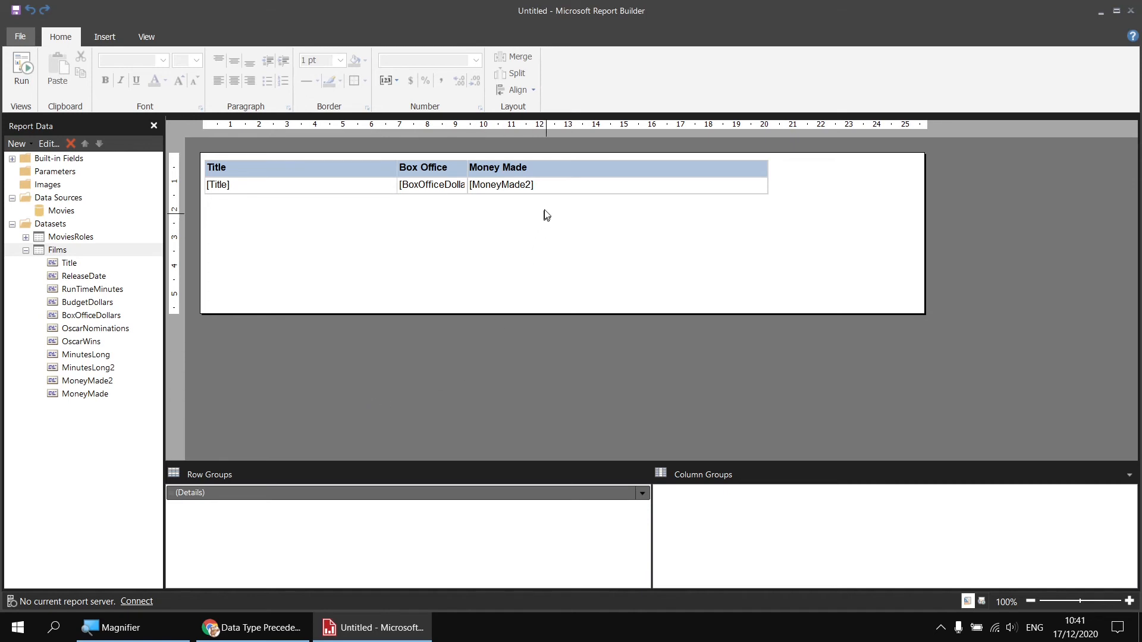
left_click(550, 189)
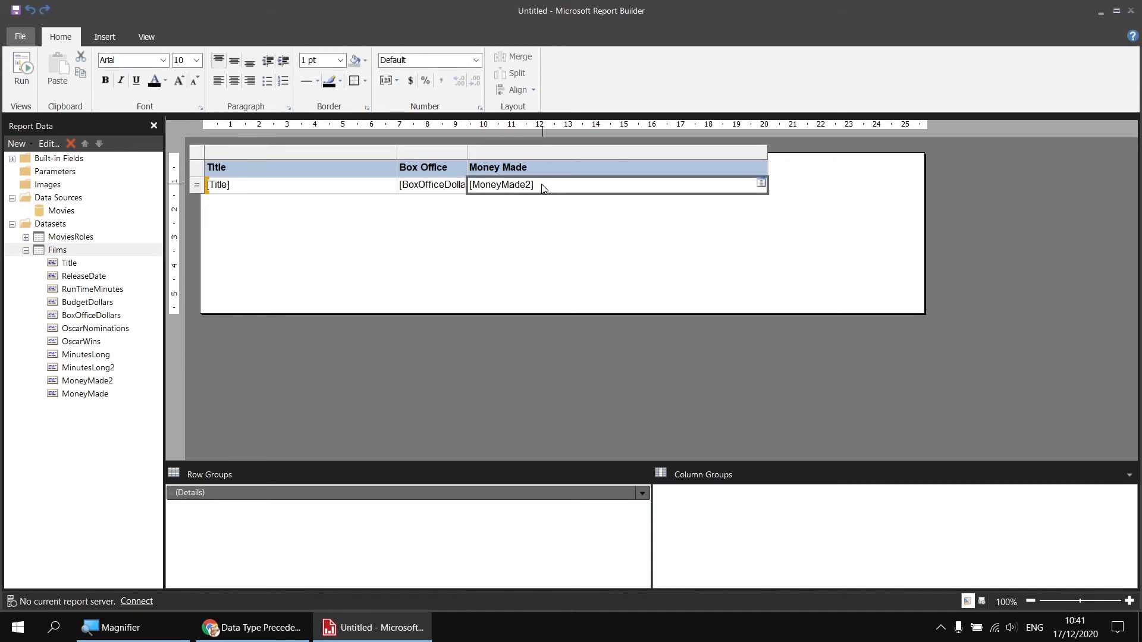
left_click(542, 189)
double_click(527, 187)
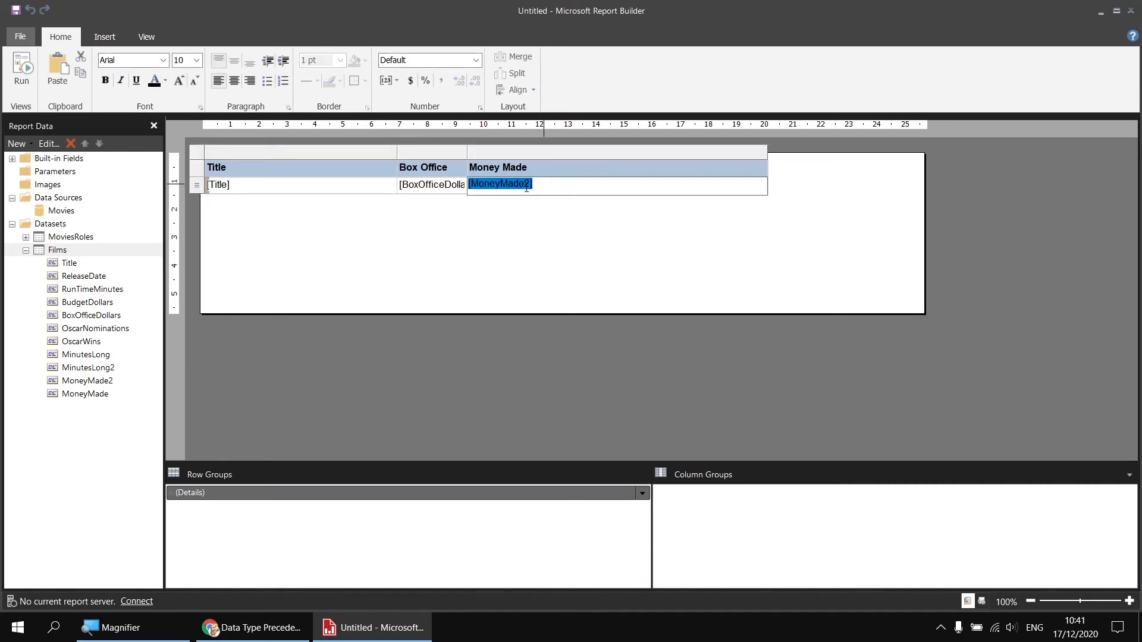
key("Delete")
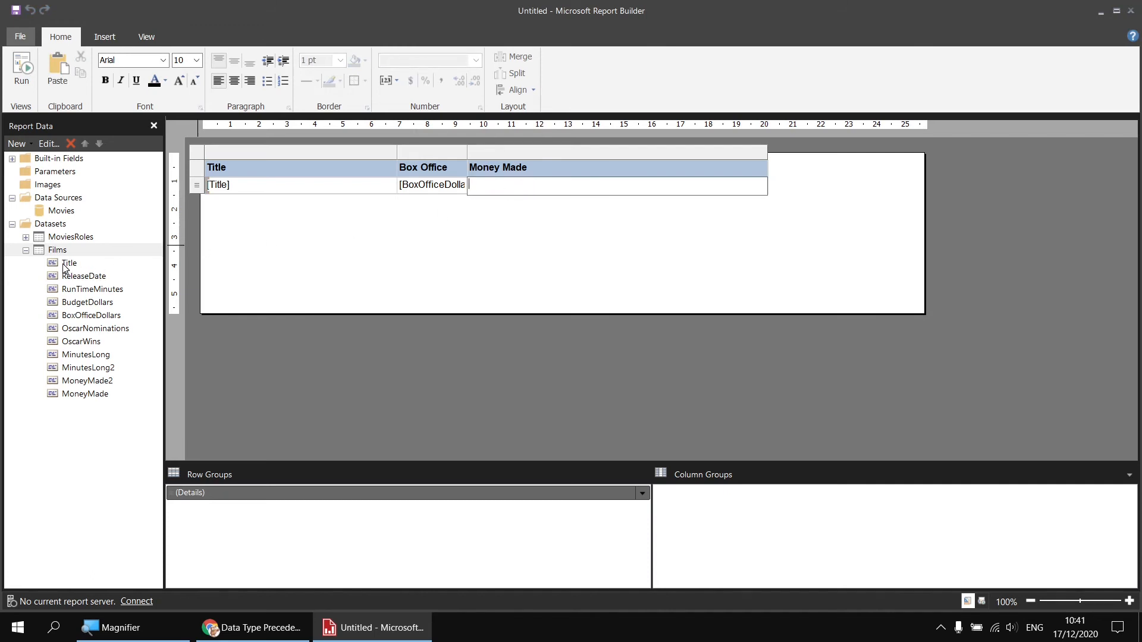
Step: Fill the Money Made detail cell with "[Title] made [BoxOfficeDollars] at the box office" using dataset fields, and run the report
left_click_drag(65, 265, 476, 189)
type("made")
left_click_drag(74, 315, 532, 188)
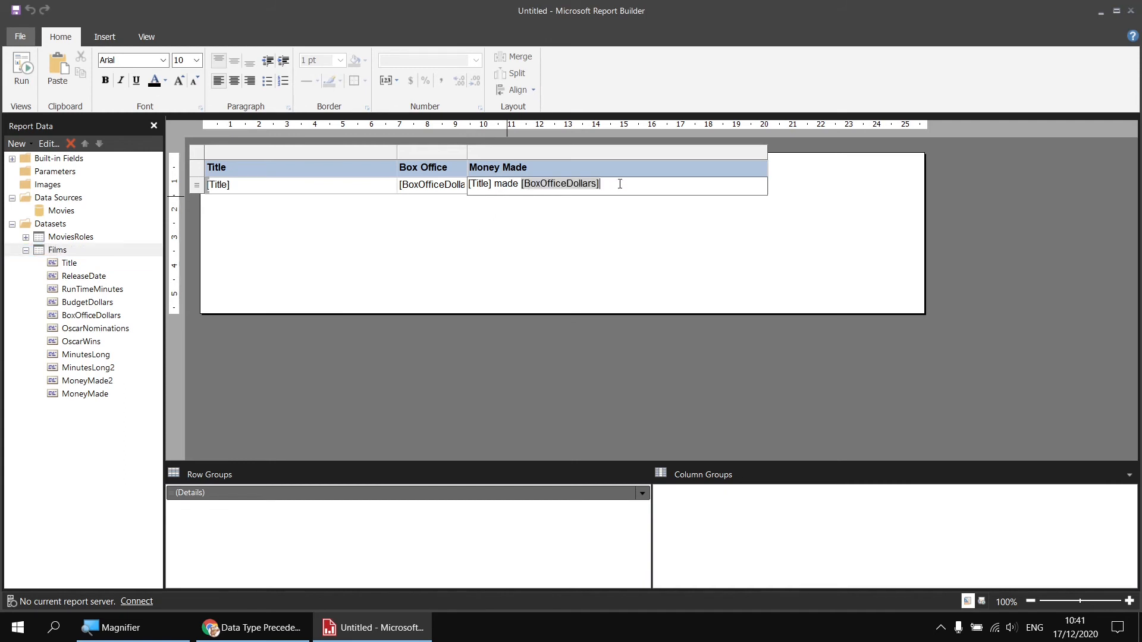
type("at the ")
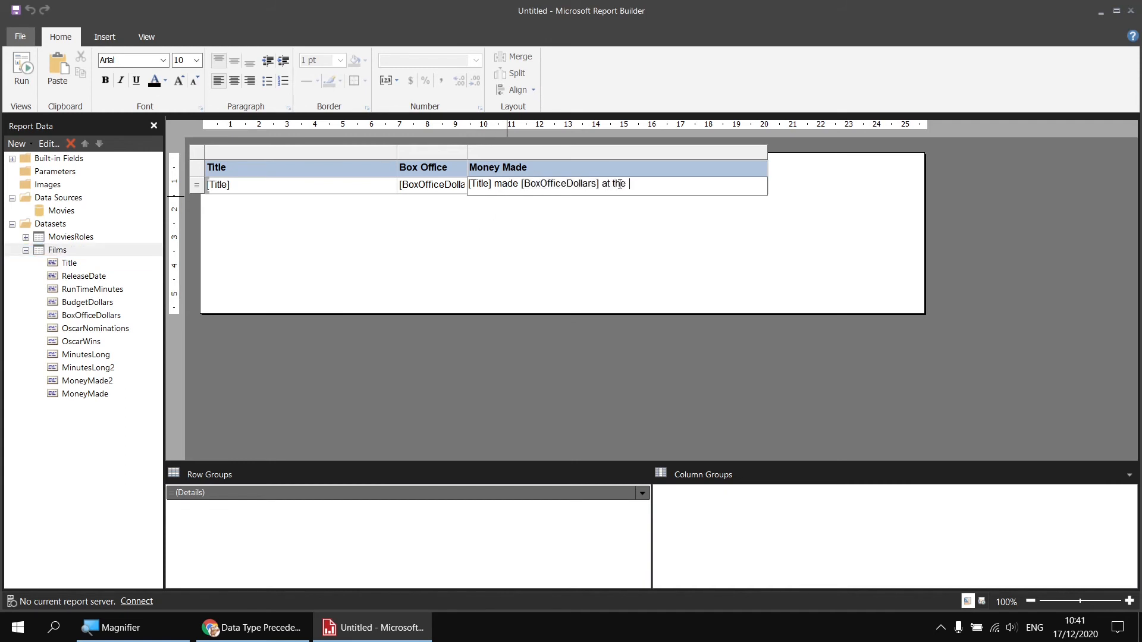
type("box office")
left_click(646, 237)
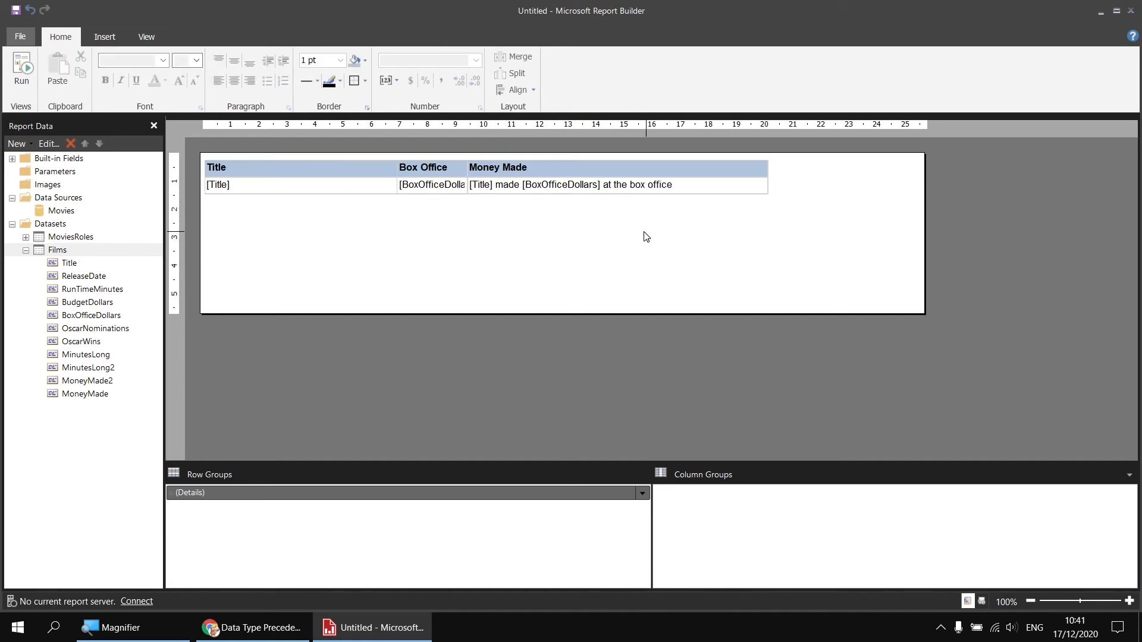
left_click(22, 70)
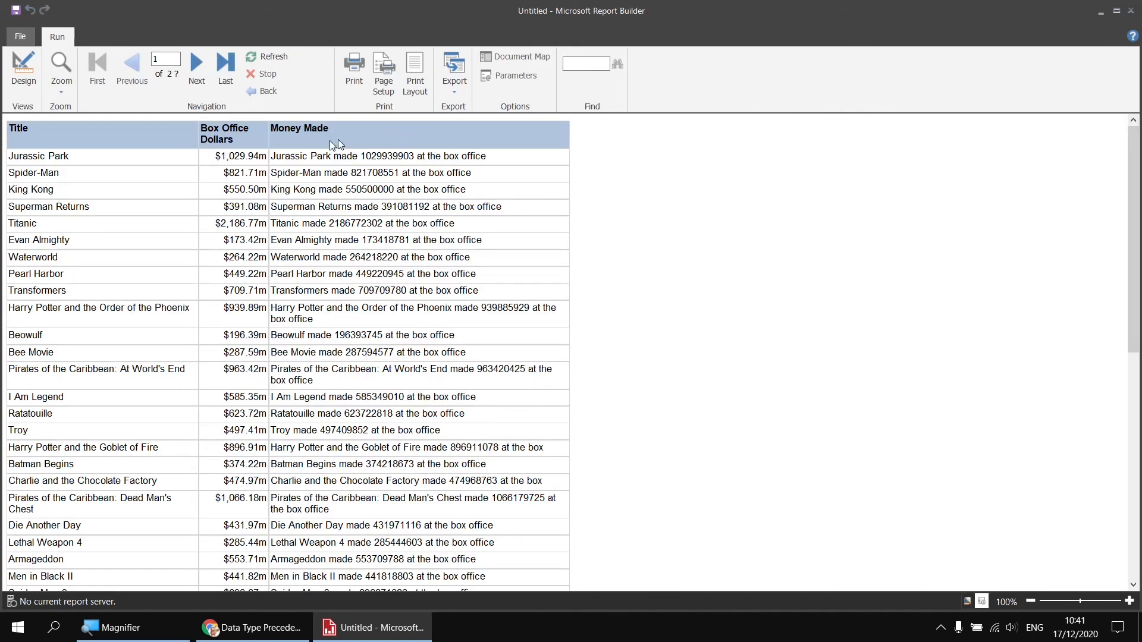
Step: Return to design view and inspect the options for the [BoxOfficeDollars] placeholder and the Money Made cell's text box properties
left_click(24, 72)
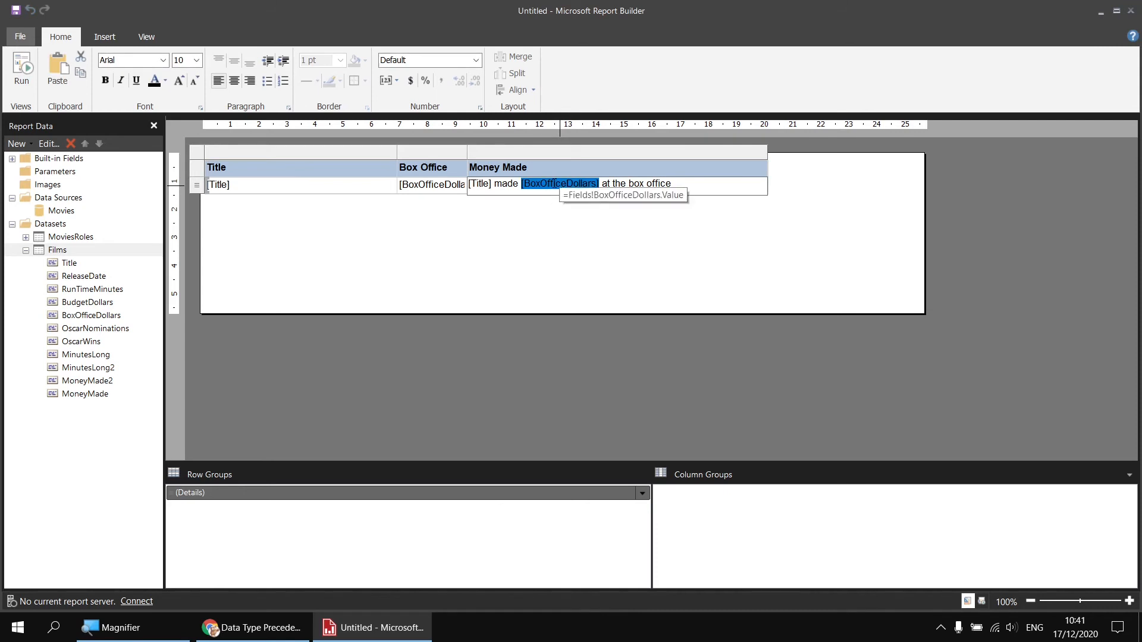
right_click(558, 183)
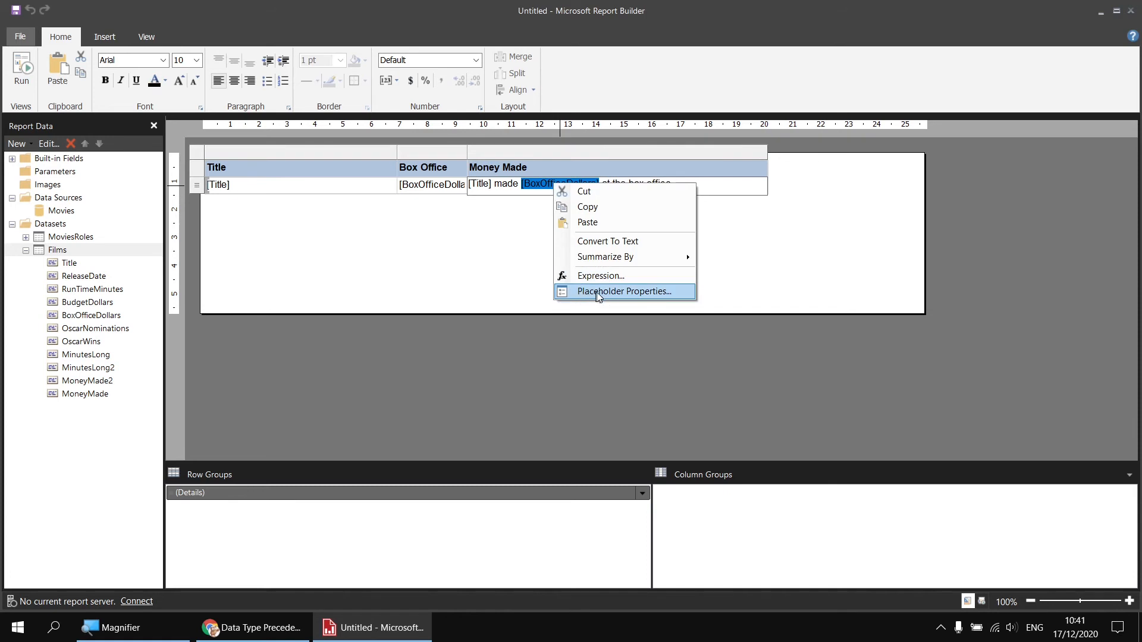
left_click(492, 273)
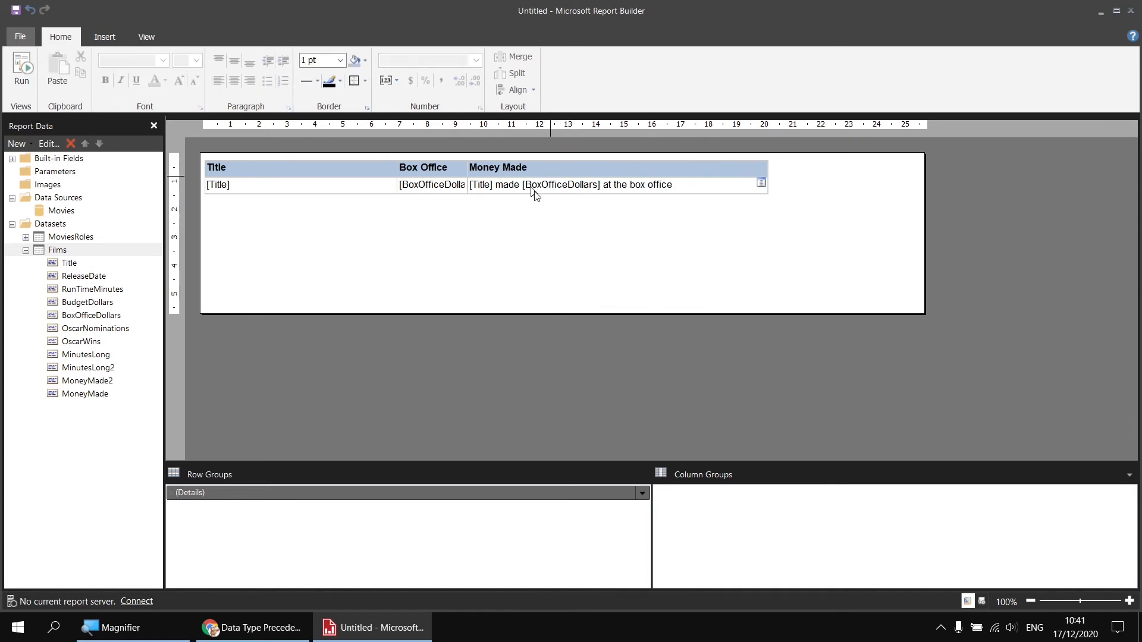
right_click(700, 189)
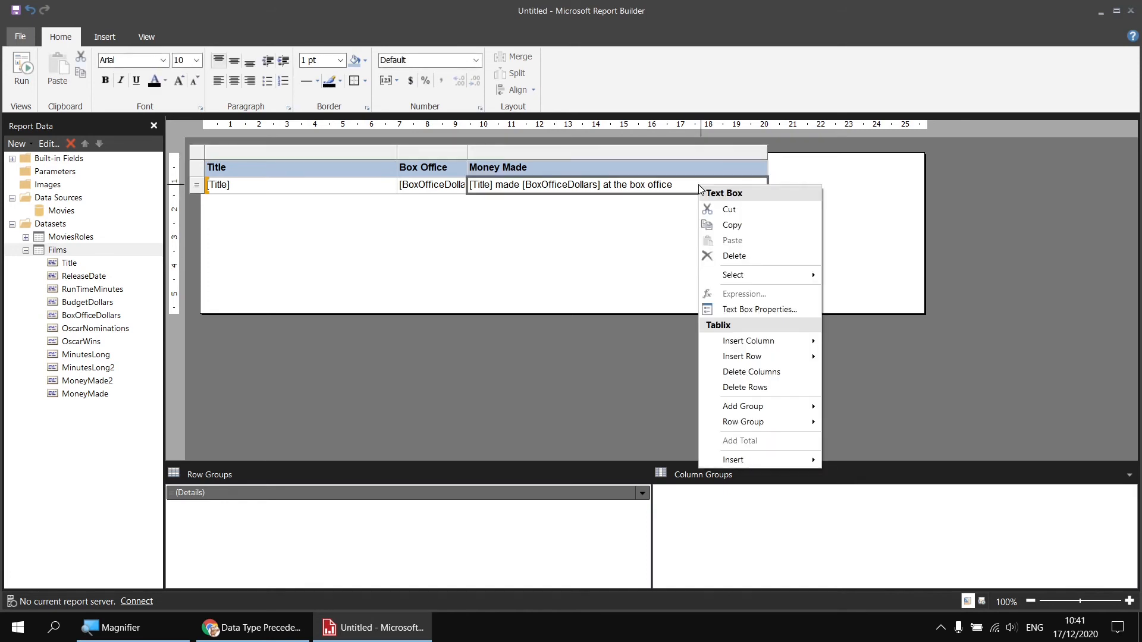
left_click(736, 309)
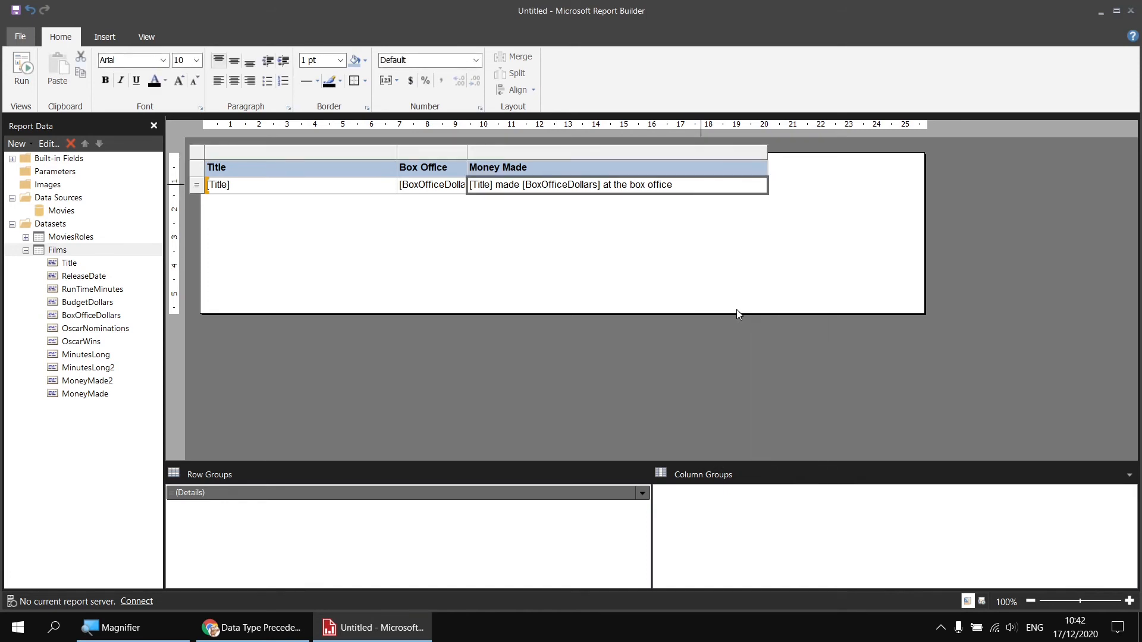
left_click_drag(529, 69, 844, 70)
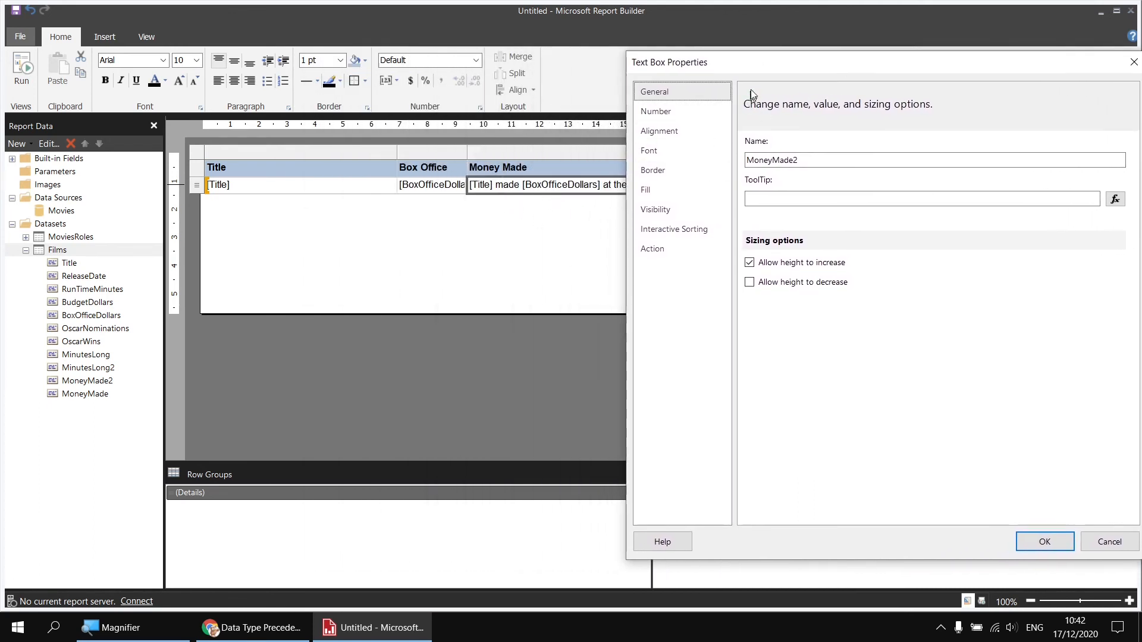
left_click_drag(750, 71, 448, 50)
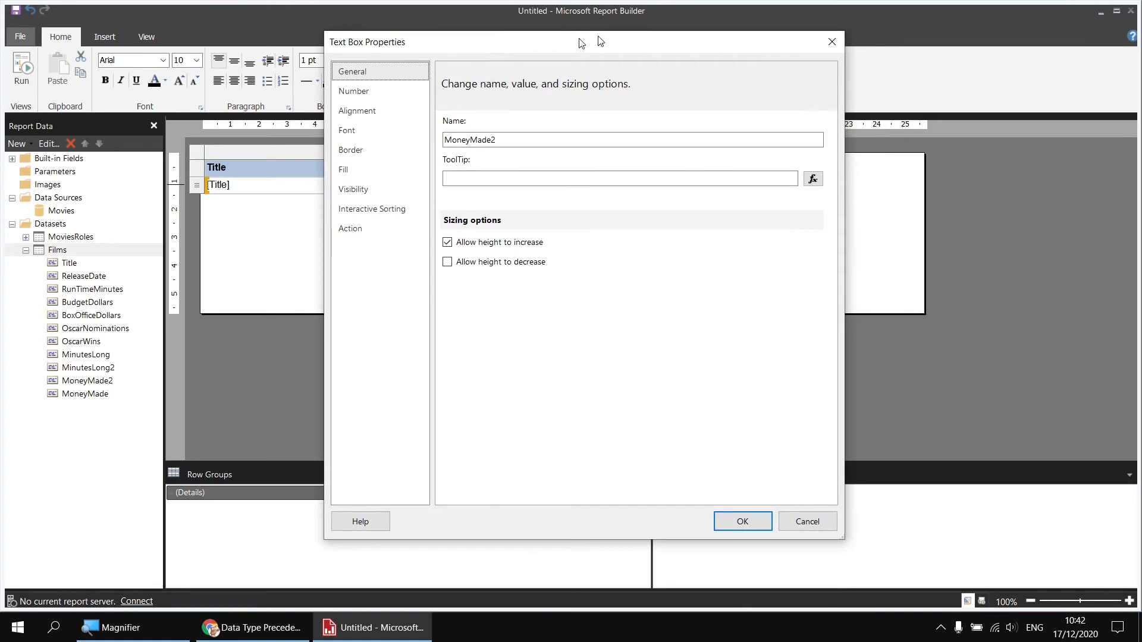
left_click(832, 41)
Step: Open the placeholder properties of [BoxOfficeDollars] in the Money Made sentence and set its number category to Currency
left_click(553, 184)
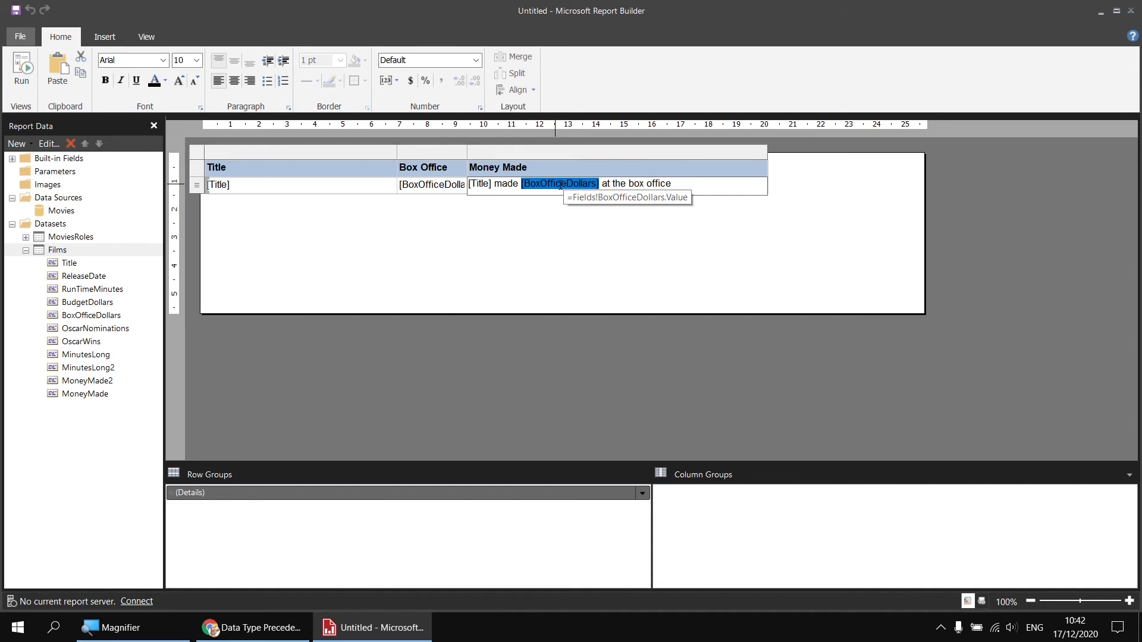
right_click(560, 185)
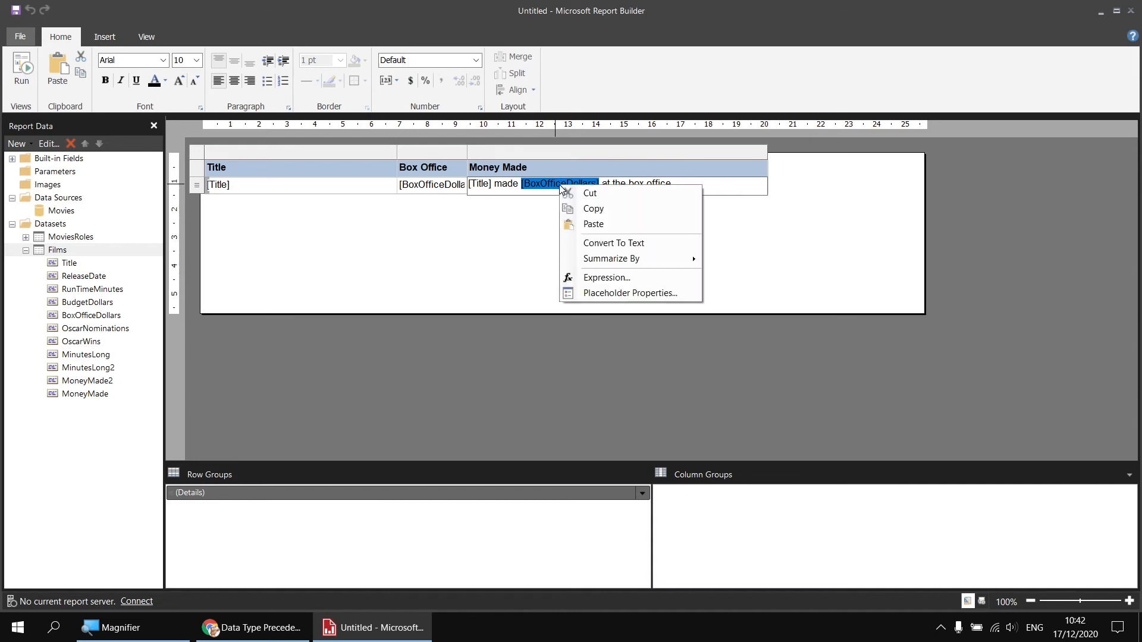
left_click(601, 293)
left_click(364, 111)
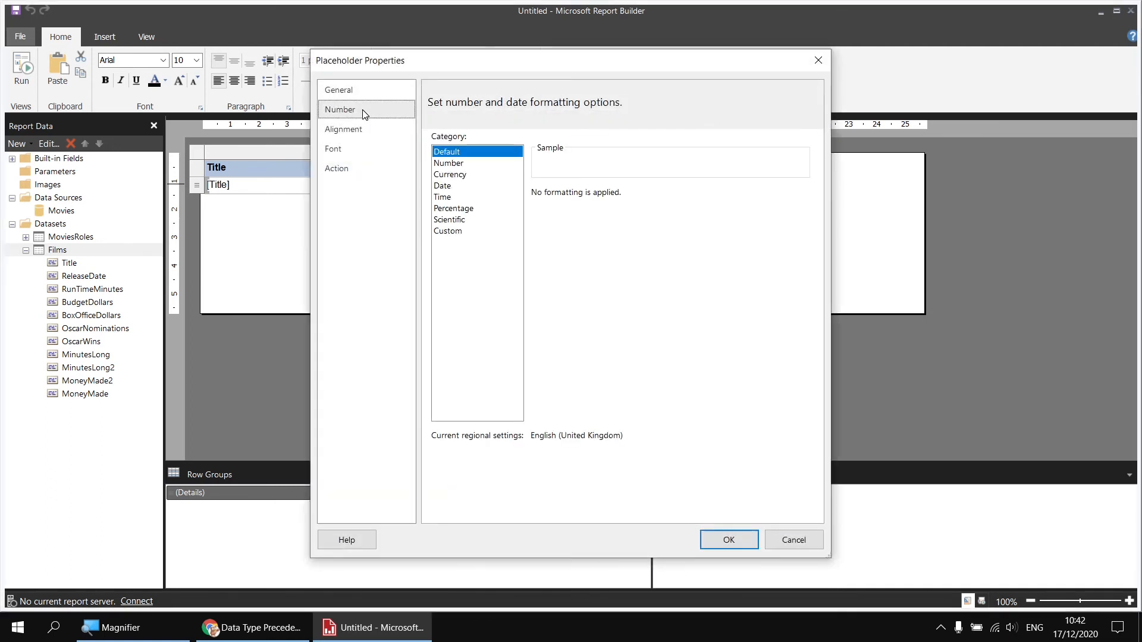
left_click(459, 174)
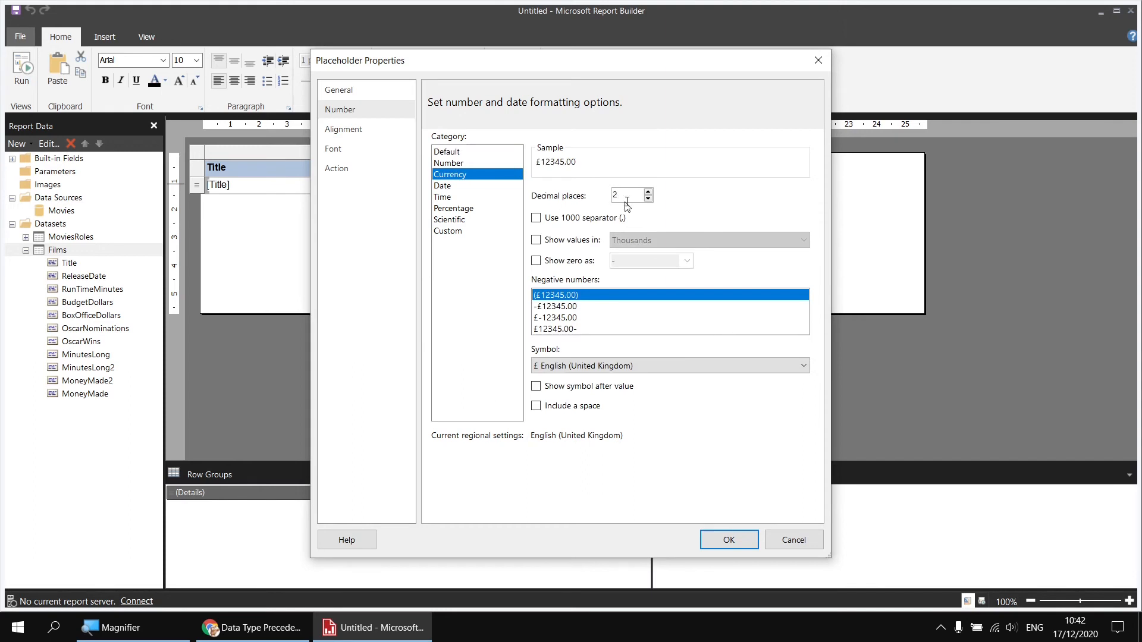
Step: Use a 1000 separator for the placeholder's currency format and show its values in Millions
left_click(536, 219)
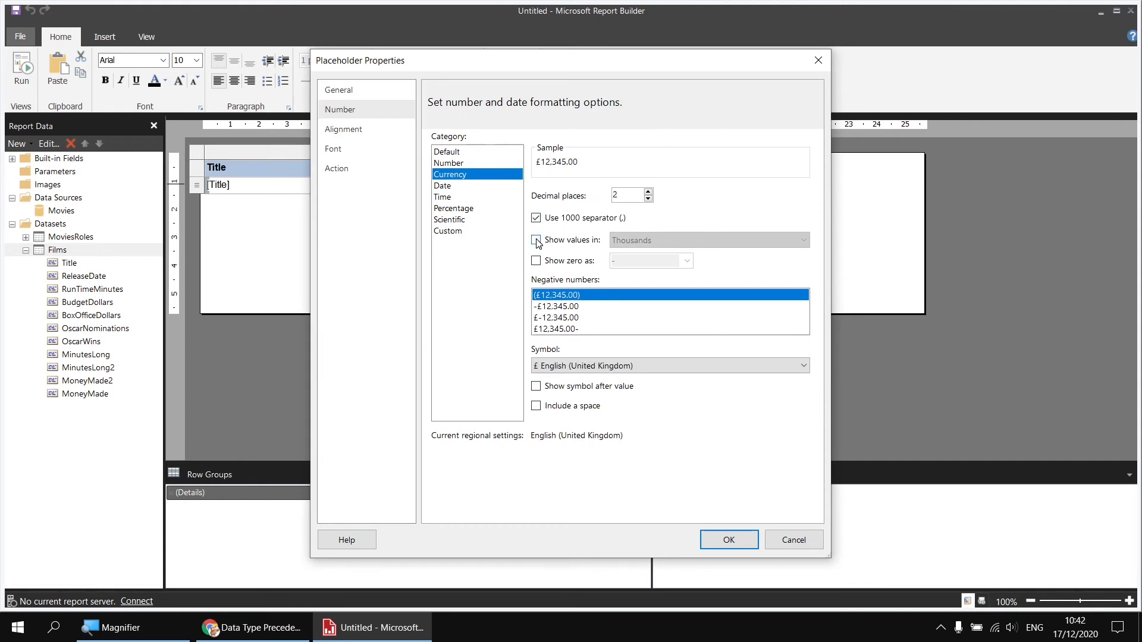
left_click(536, 240)
left_click(651, 240)
left_click(639, 266)
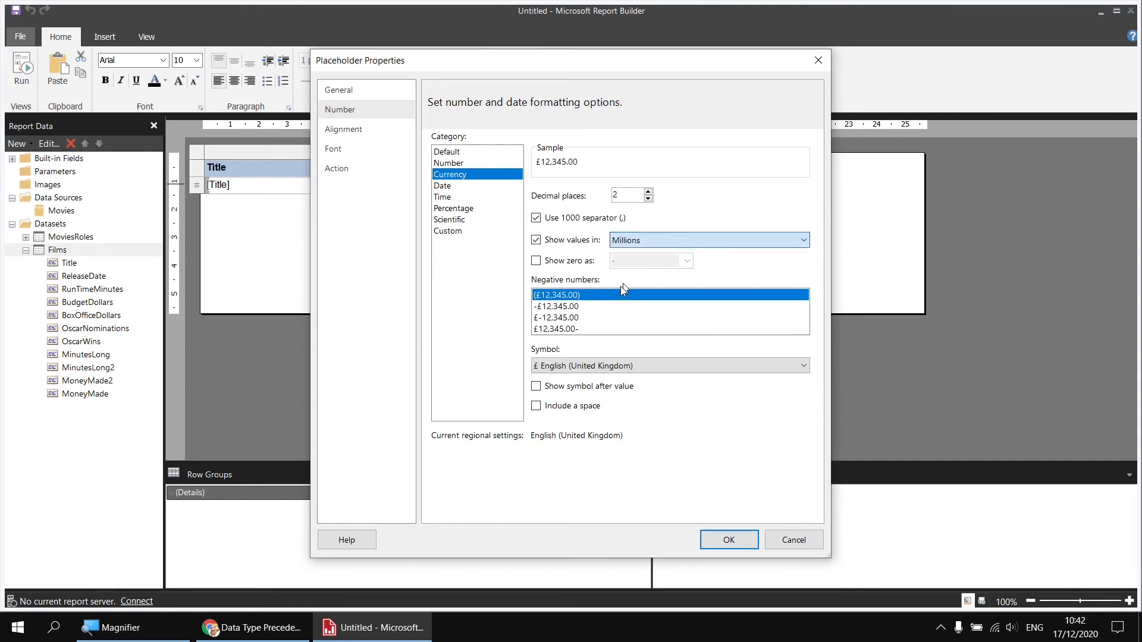
Step: Set the currency symbol of the [BoxOfficeDollars] placeholder to $ English (United States)
left_click(570, 367)
scroll(595, 114, "up", 12)
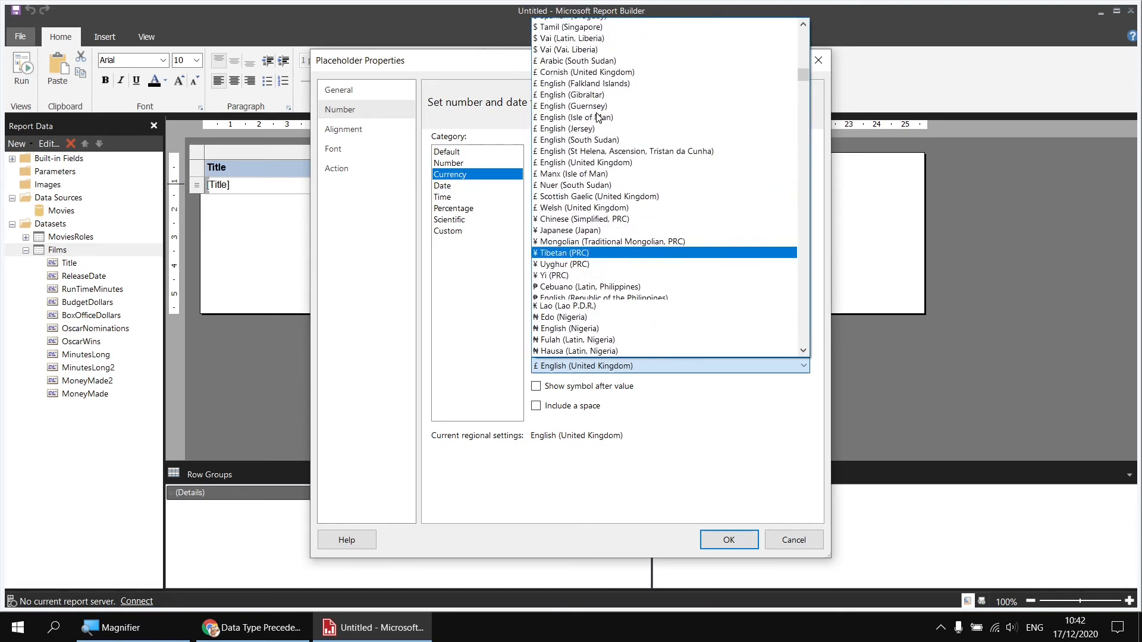
scroll(595, 117, "up", 5)
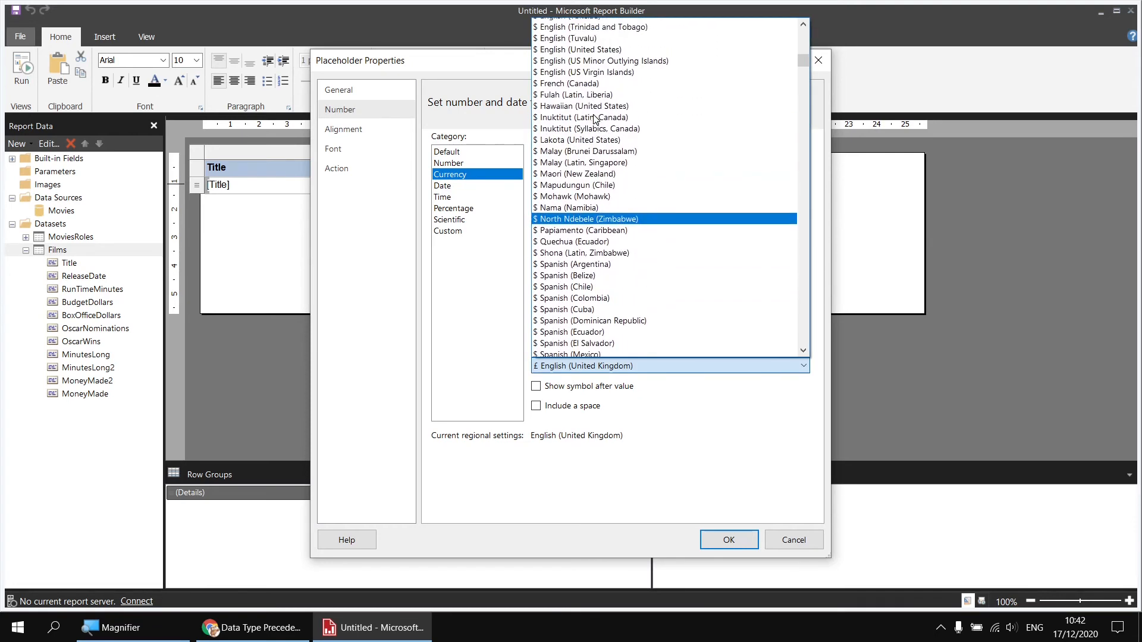
scroll(595, 118, "up", 3)
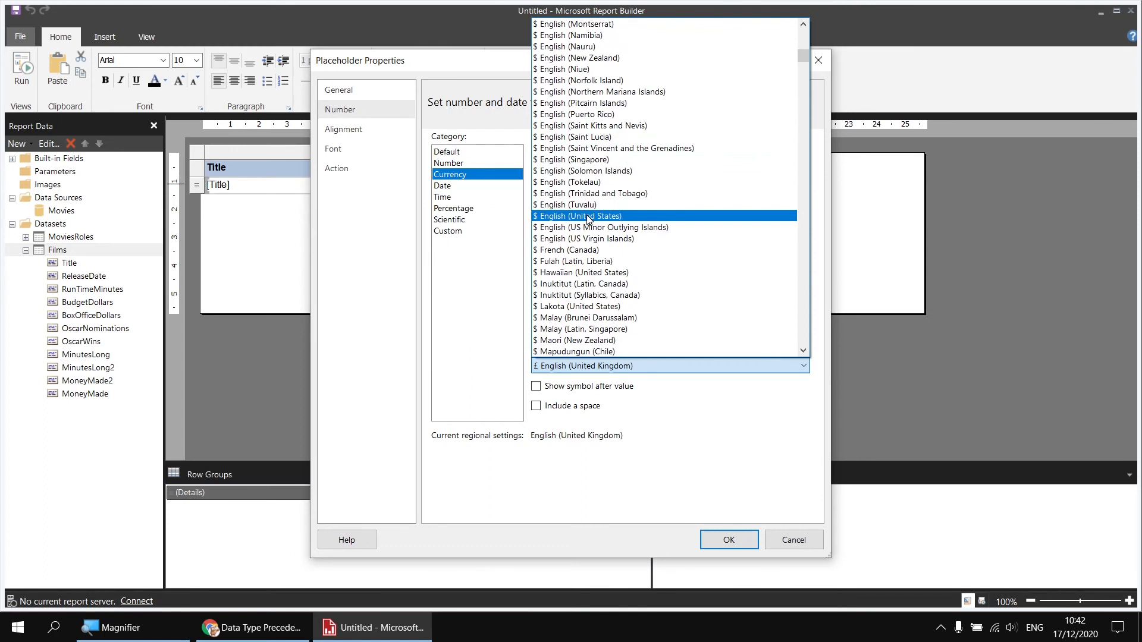
left_click(595, 218)
Step: Switch the placeholder to a custom number format, add "m" to its positive and negative parts, and run the report
left_click(459, 231)
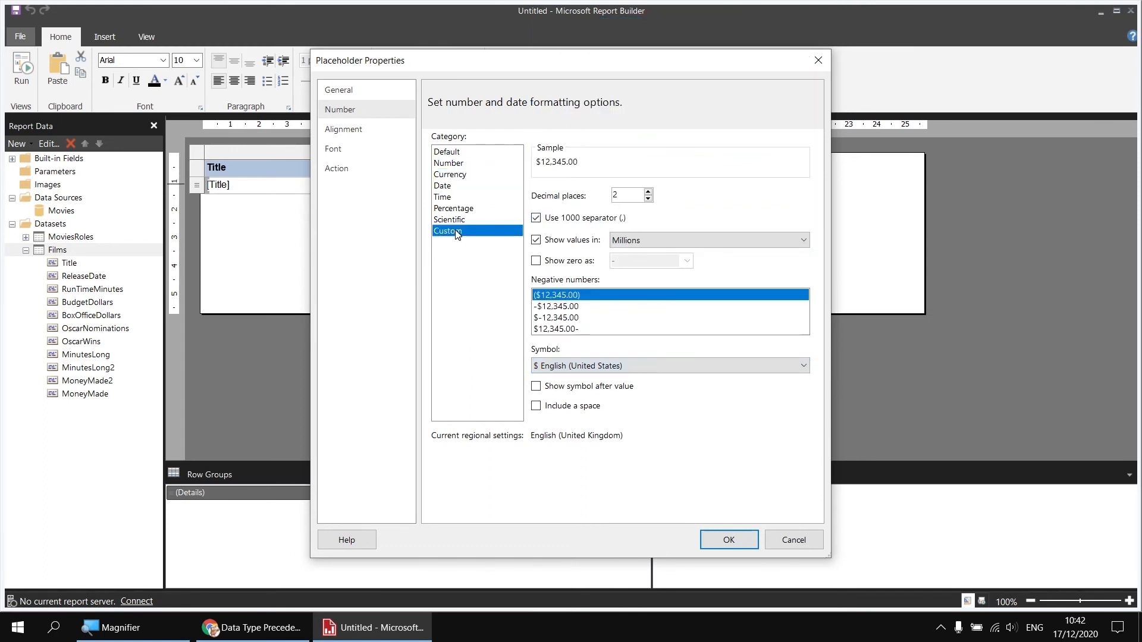
left_click(569, 205)
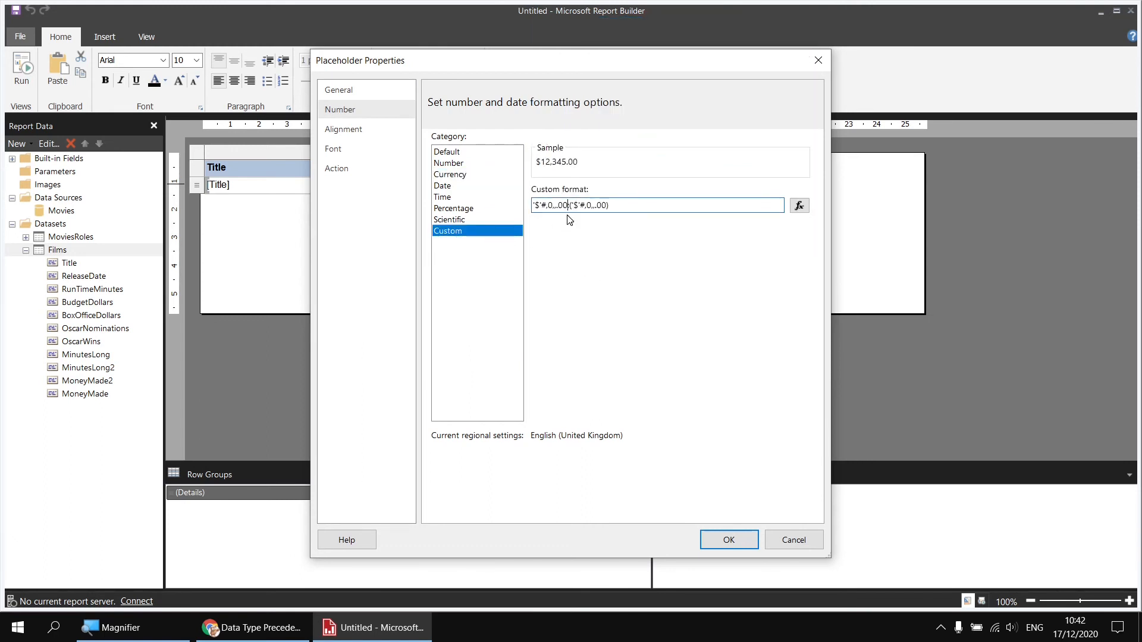
type("m")
left_click(612, 206)
type("m")
left_click(730, 540)
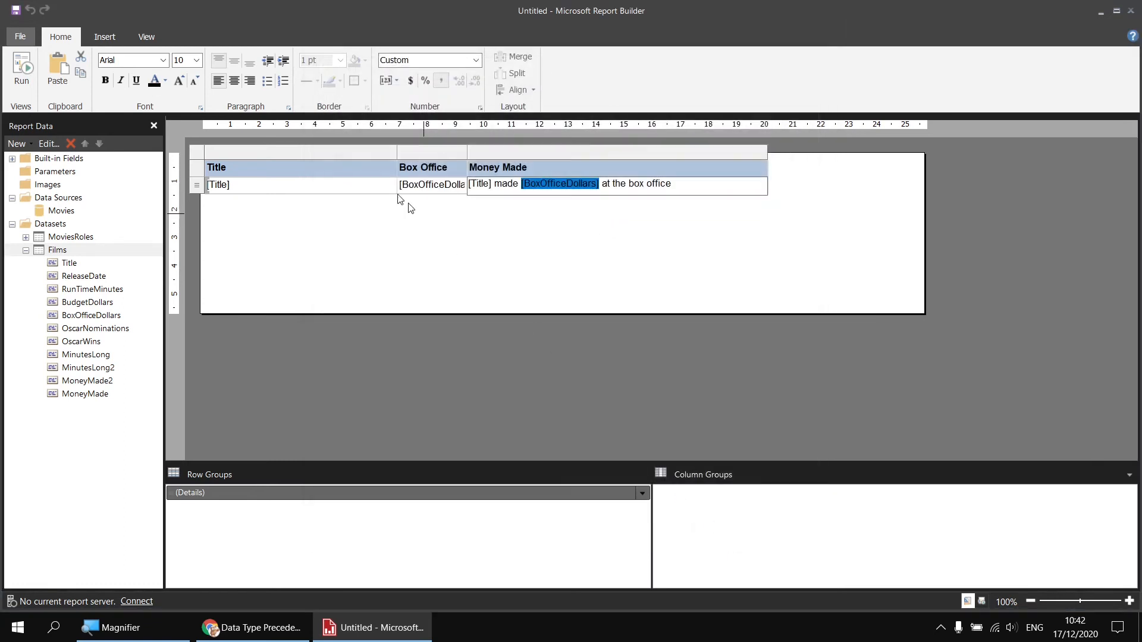
left_click(21, 67)
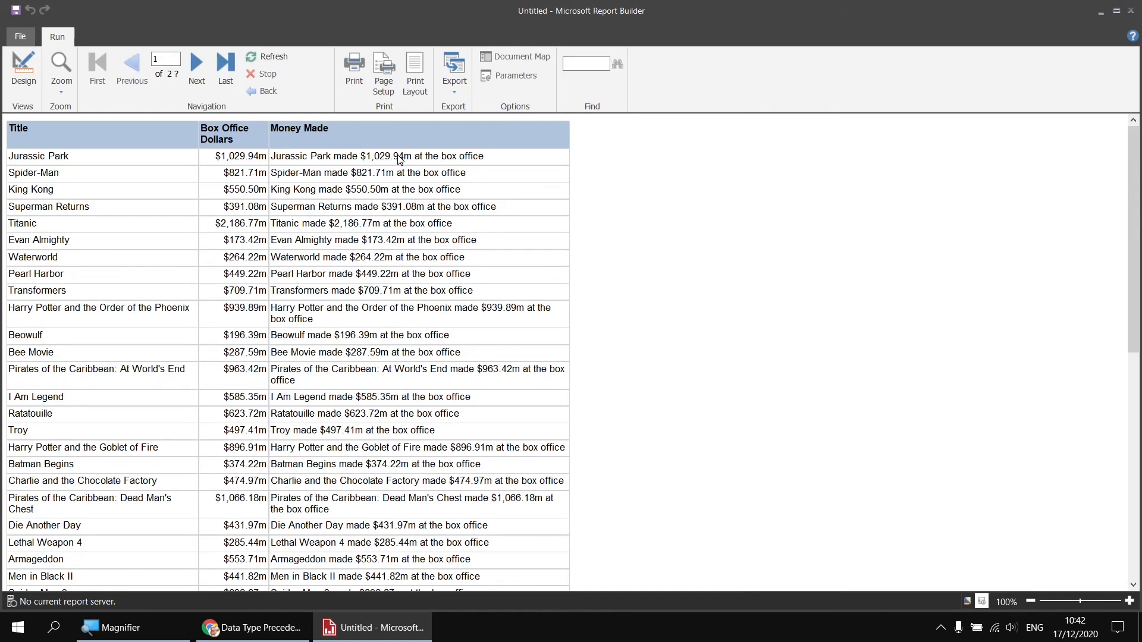
Step: Return to design view and add a calculated field named Details to the Films dataset
left_click(24, 70)
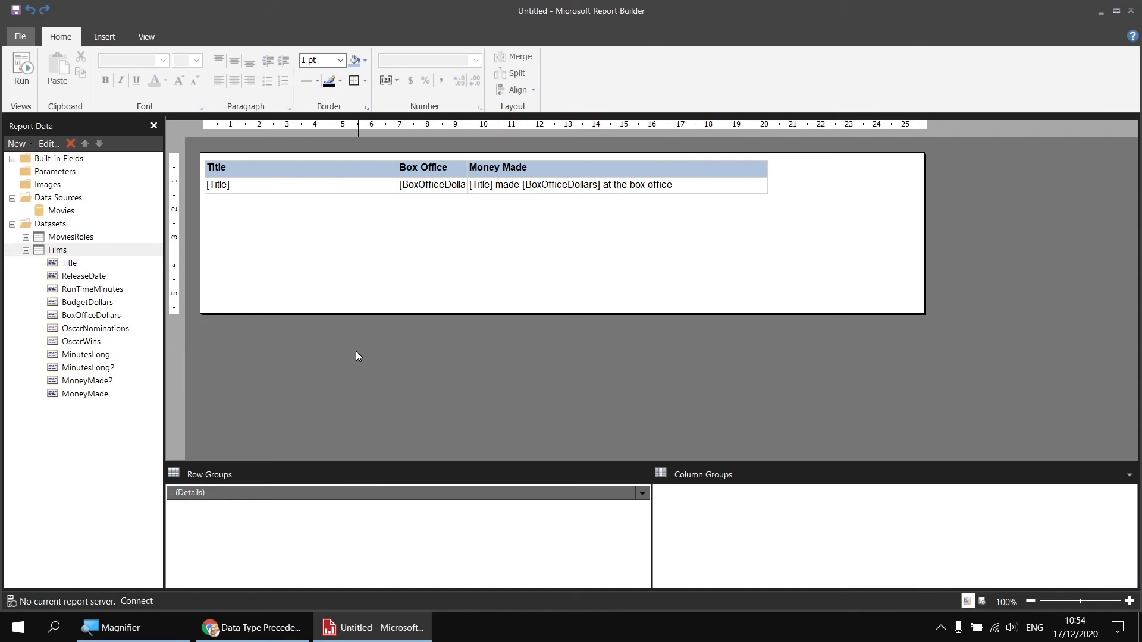
right_click(63, 250)
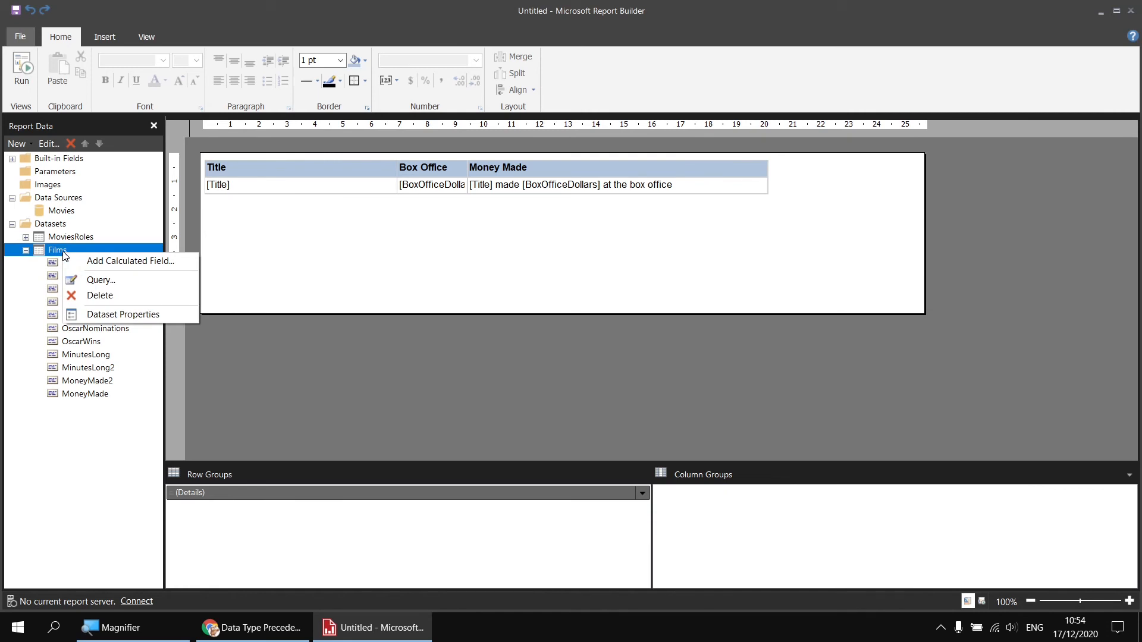
left_click(128, 260)
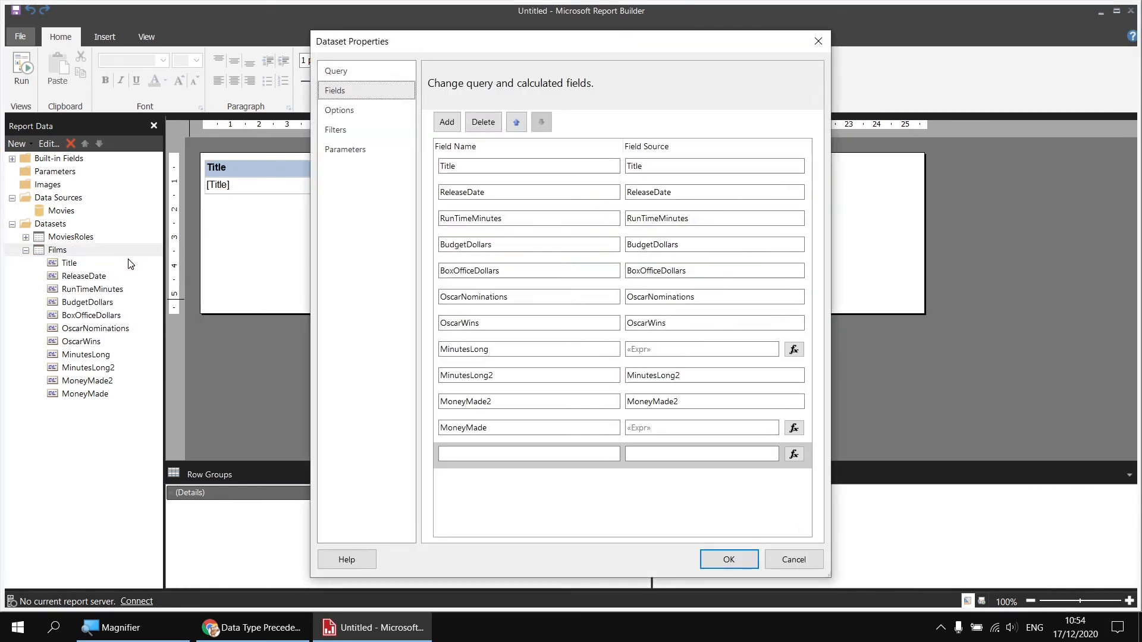
left_click(461, 452)
type("Details")
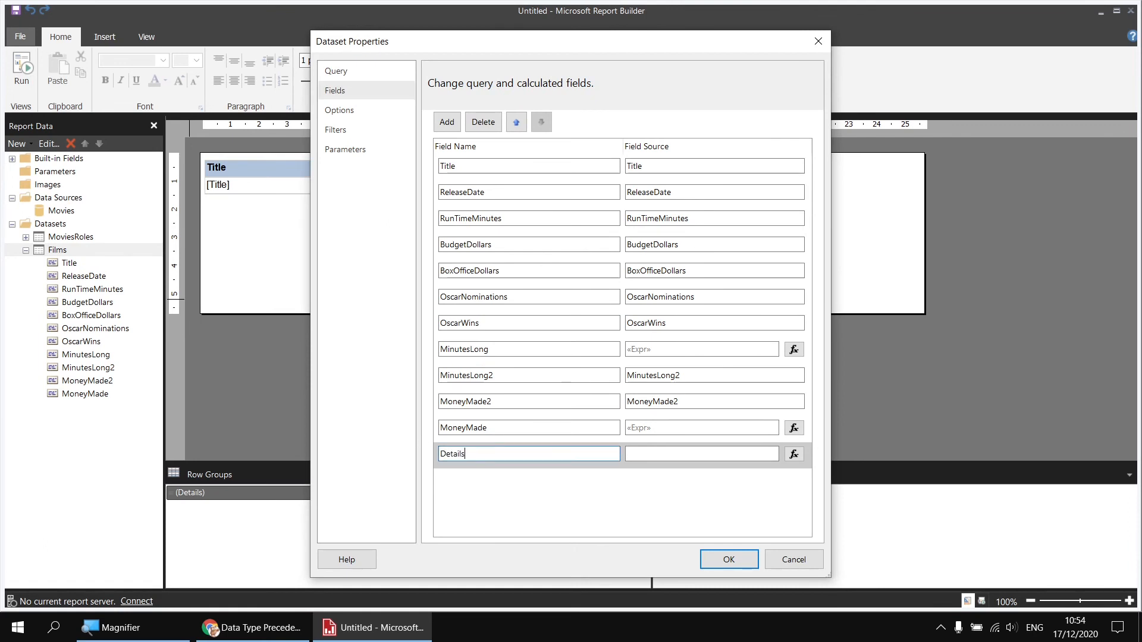
Step: Begin the expression for the Details field with ="Title" &
left_click(794, 454)
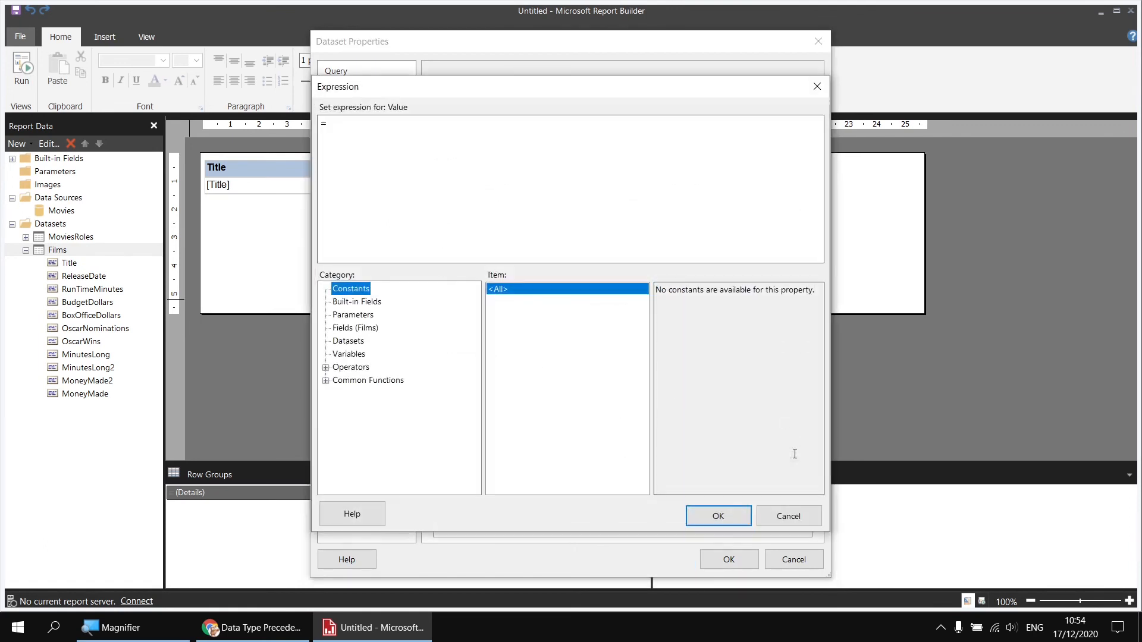
left_click(344, 123)
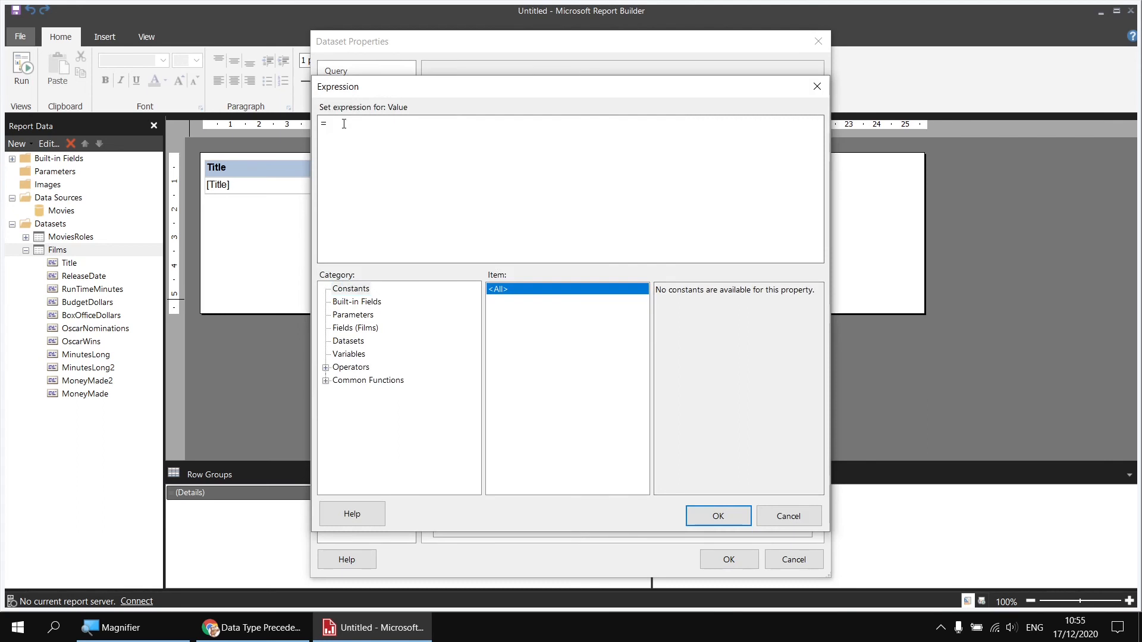
type("=\"Tilte")
key("BackSpace")
key("BackSpace")
key("BackSpace")
type("tle\"")
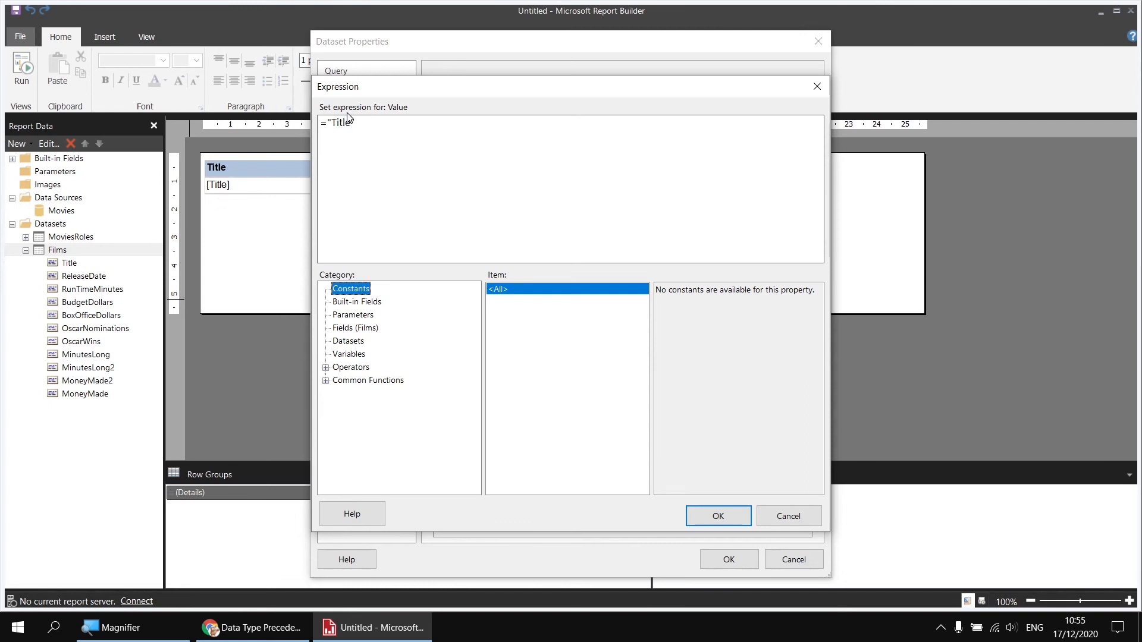
left_click(379, 132)
type("&")
Step: Look up the description of the Chr function among the common text functions
left_click(325, 380)
left_click(352, 381)
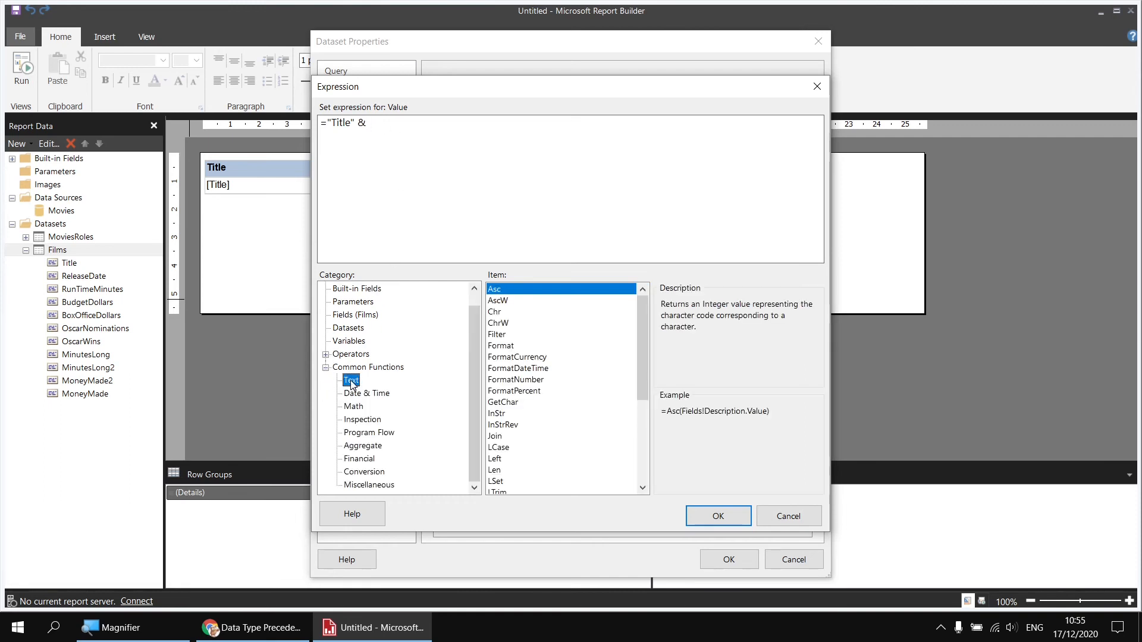
left_click(497, 314)
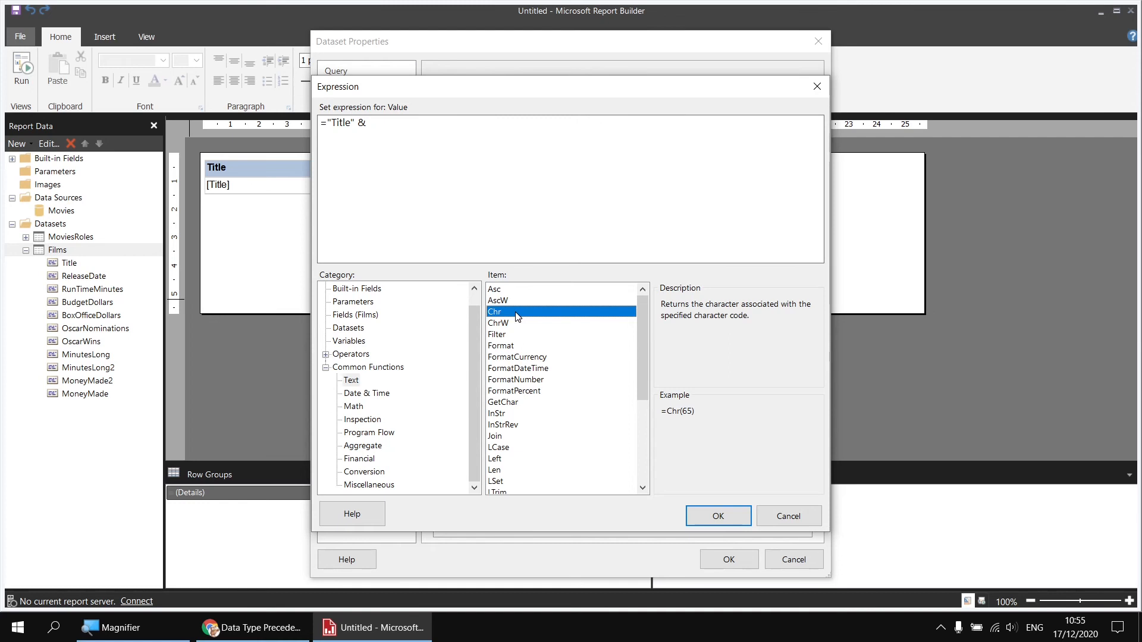
Step: Switch to the Wikipedia ASCII article in Chrome and examine the control code chart for the Horizontal Tab's decimal code
left_click(253, 627)
left_click(434, 14)
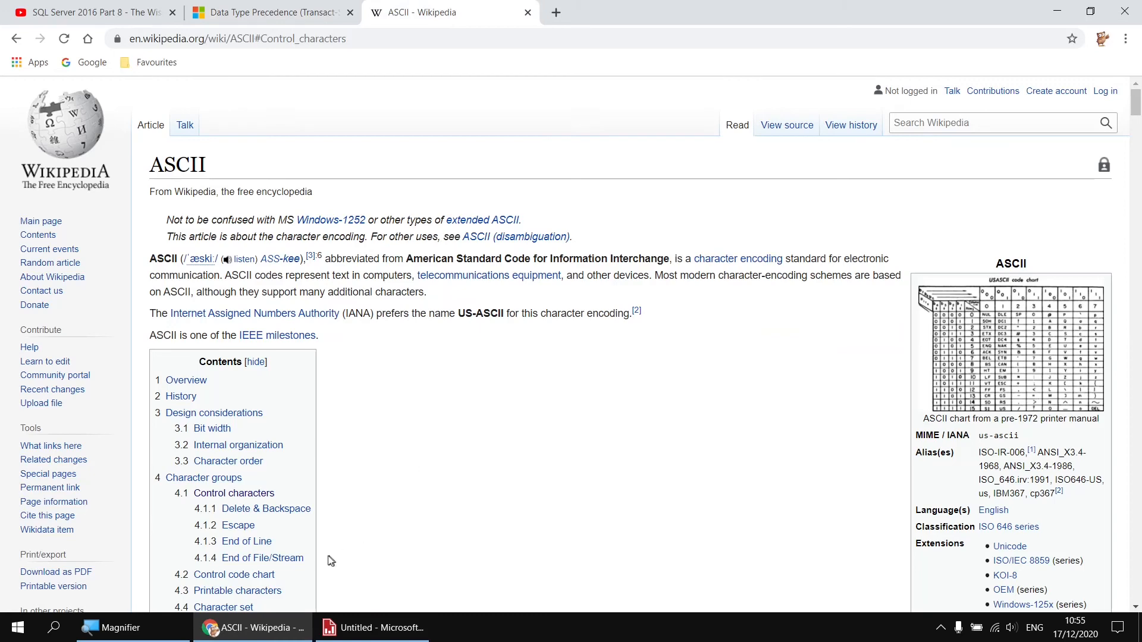
left_click(237, 576)
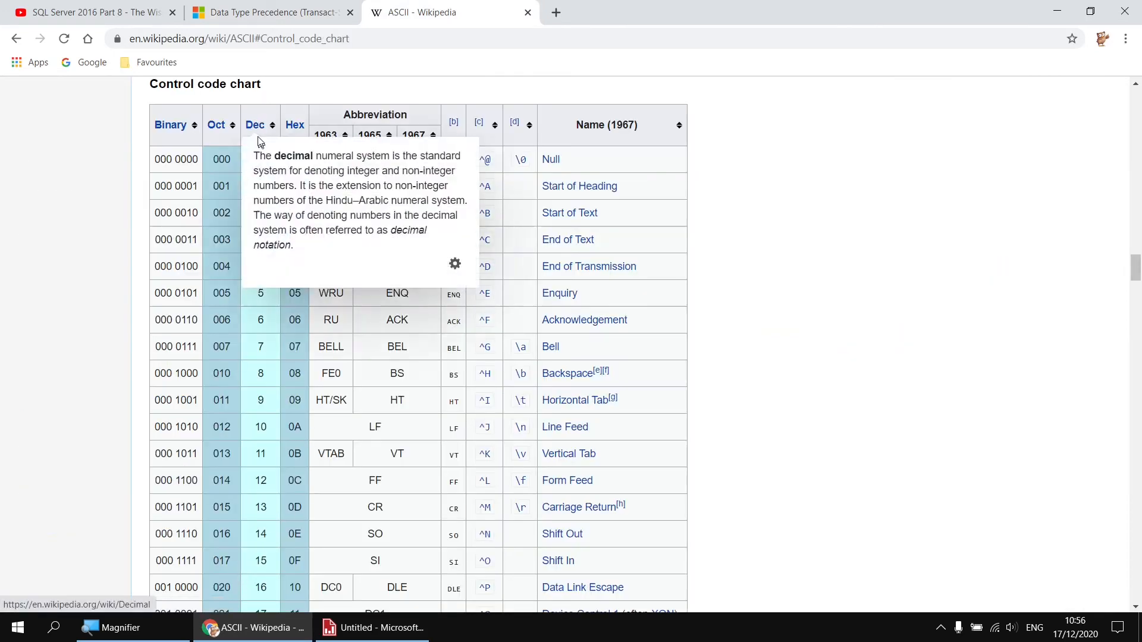
mouse_move(254, 131)
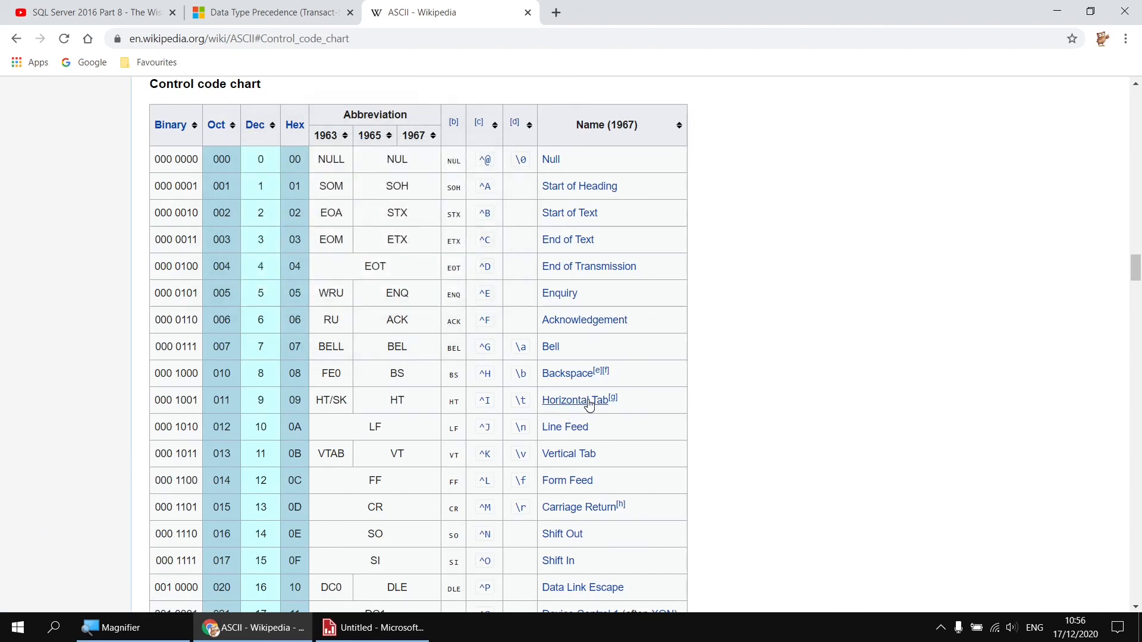
mouse_move(581, 405)
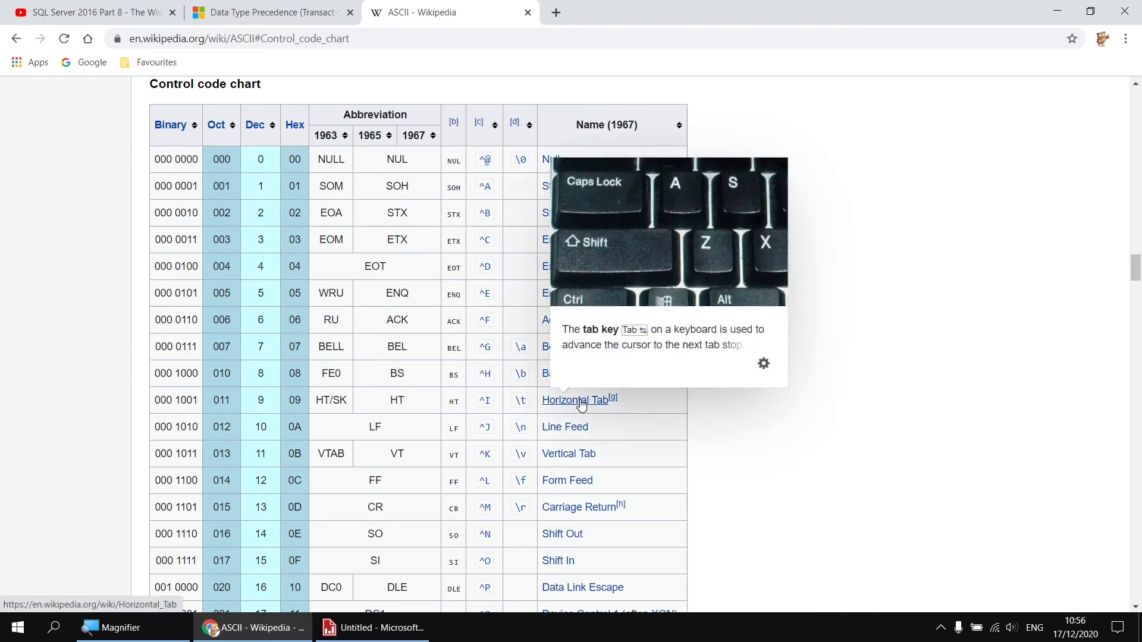
Step: Examine the decimal codes in the ASCII printable characters chart, then go back to the control code chart
scroll(267, 423, "down", 10)
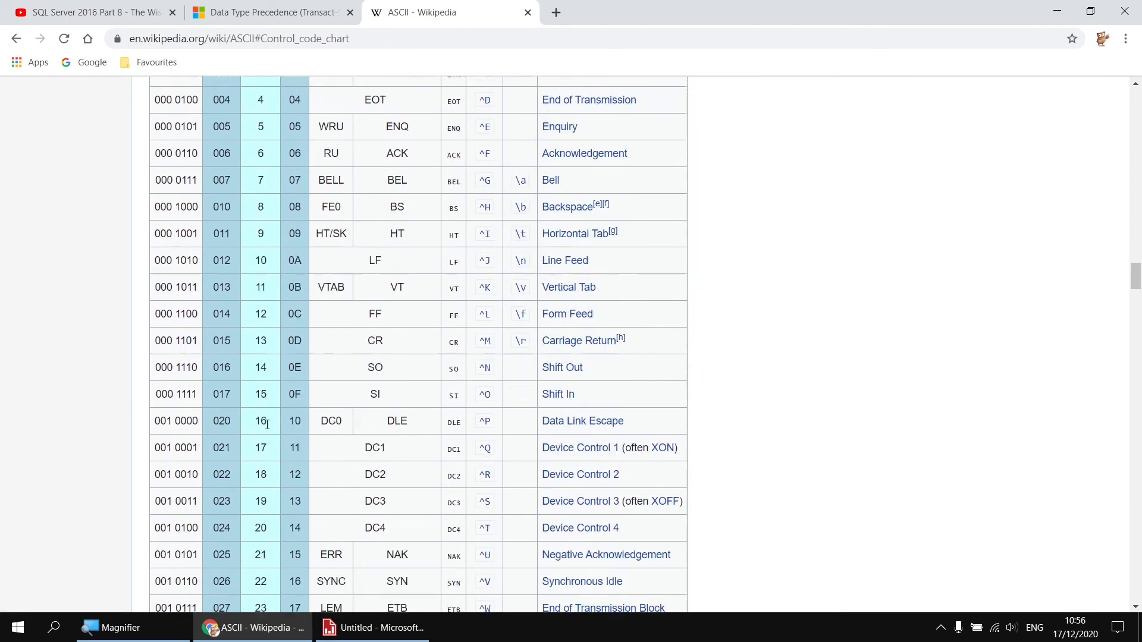
scroll(267, 423, "down", 9)
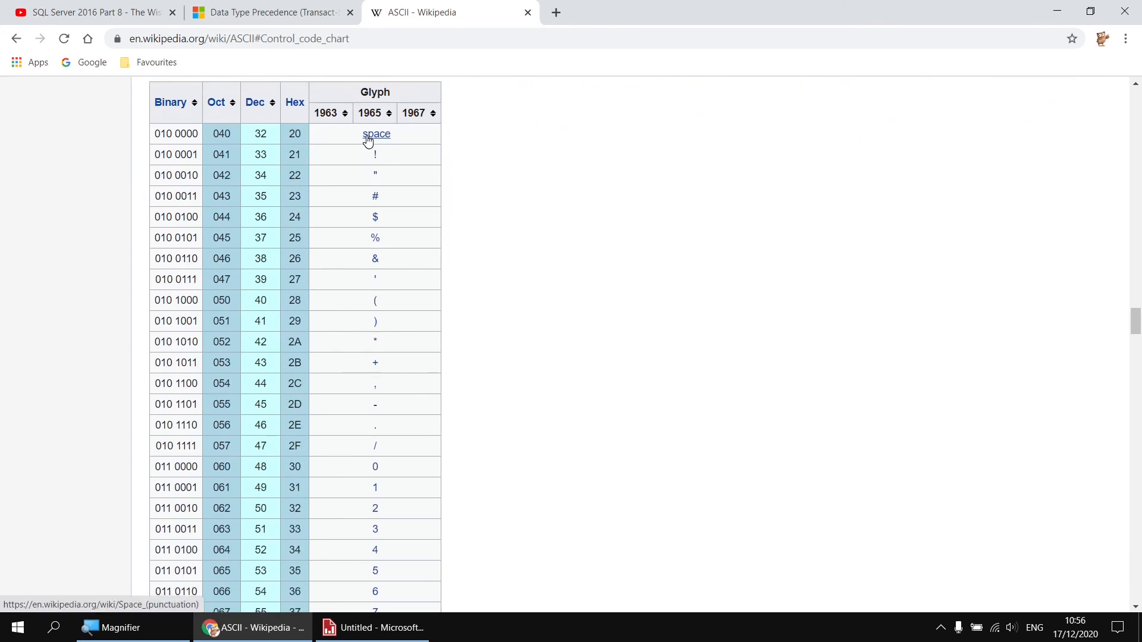
scroll(356, 429, "down", 12)
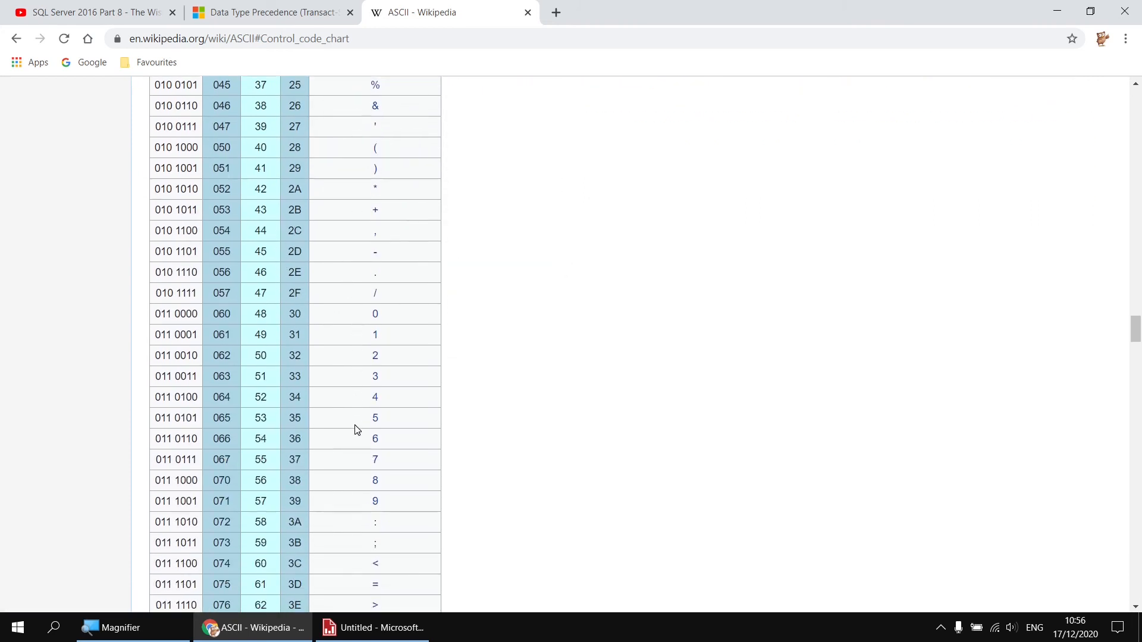
scroll(365, 410, "down", 9)
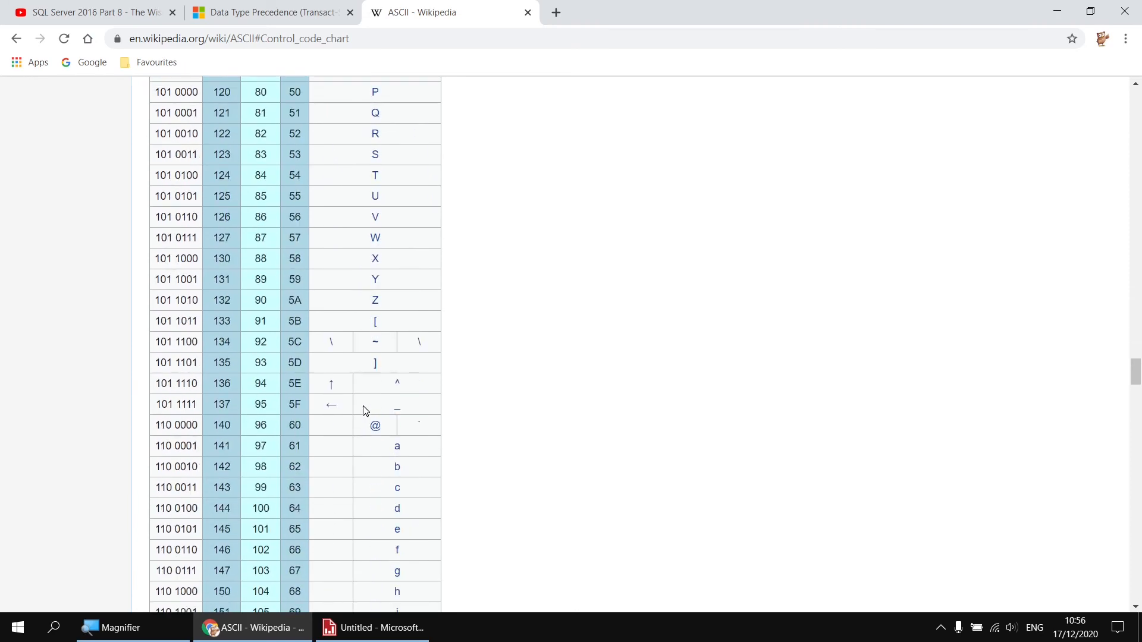
scroll(366, 410, "down", 3)
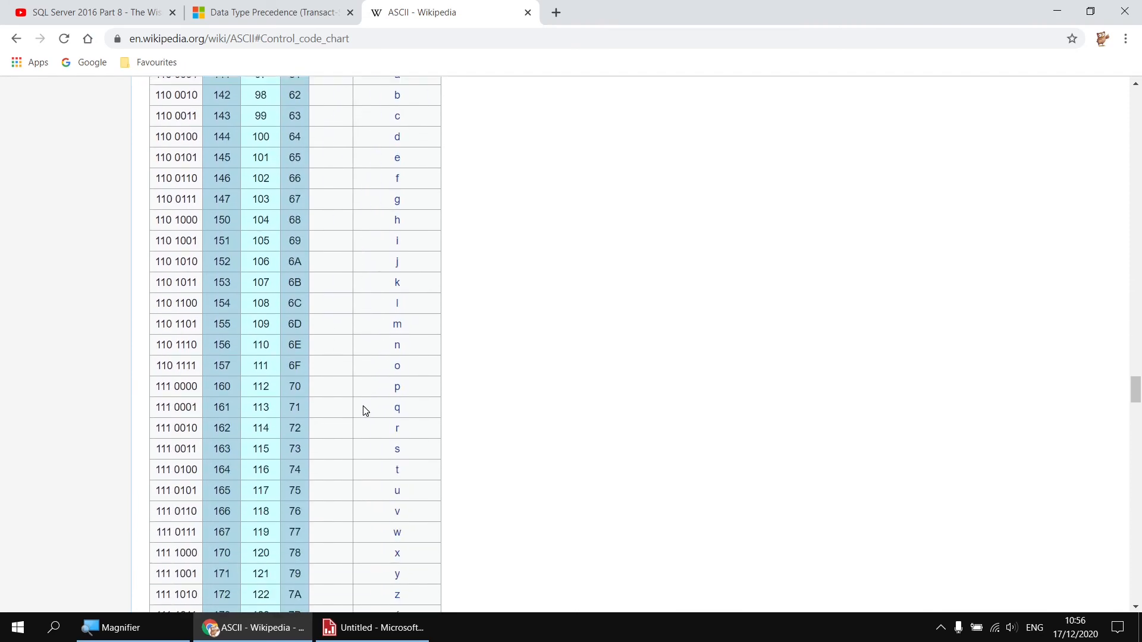
scroll(365, 410, "down", 3)
scroll(365, 410, "up", 13)
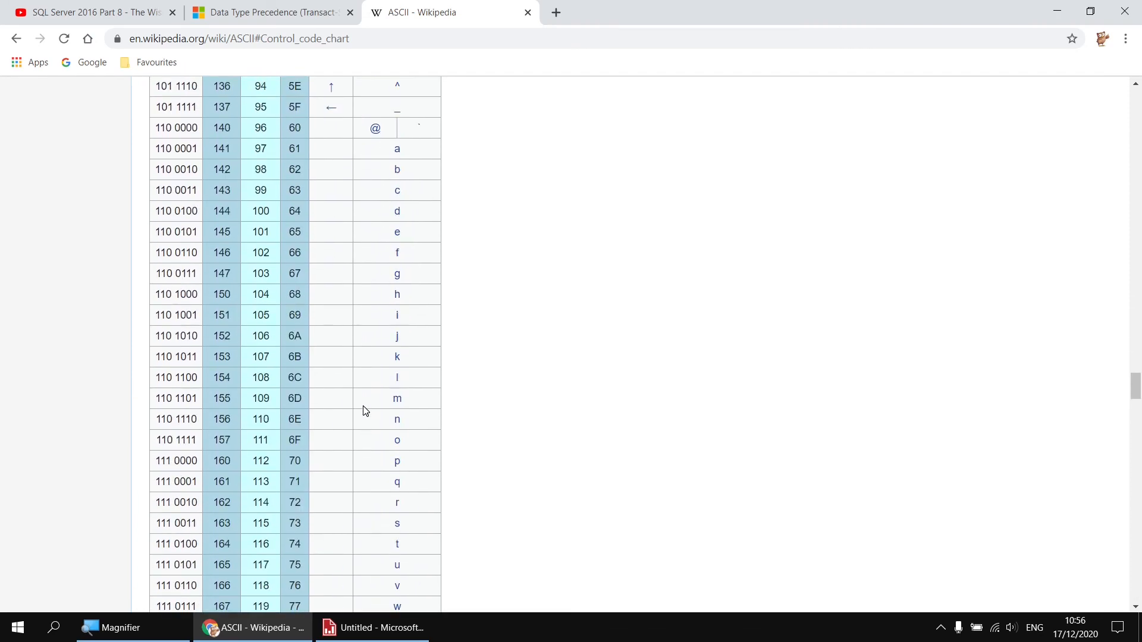
scroll(365, 411, "up", 15)
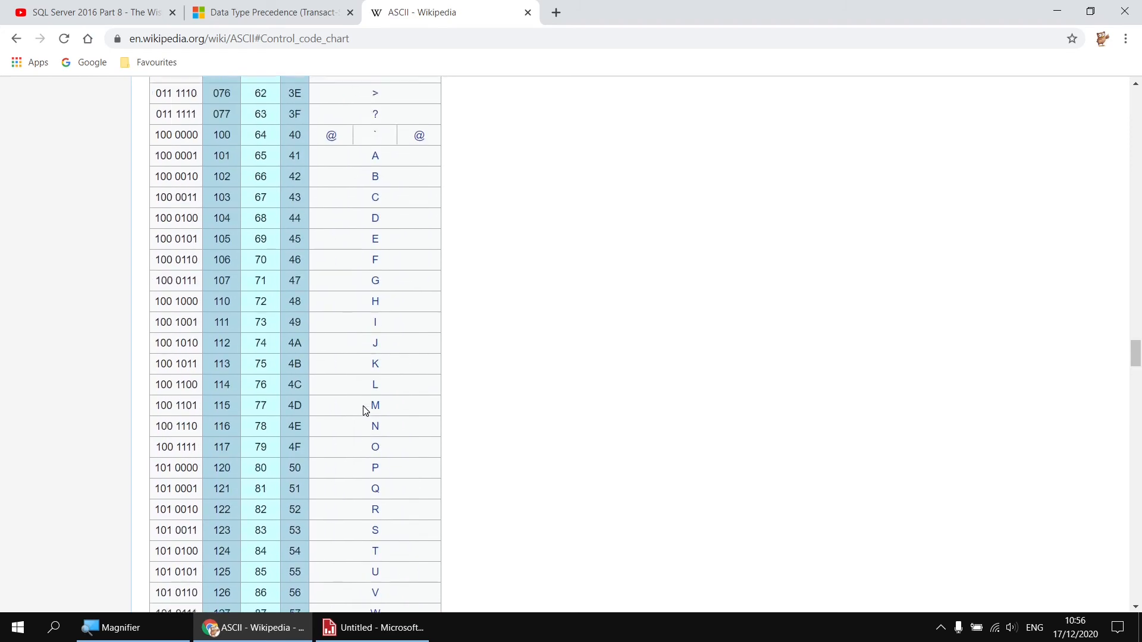
scroll(366, 410, "up", 13)
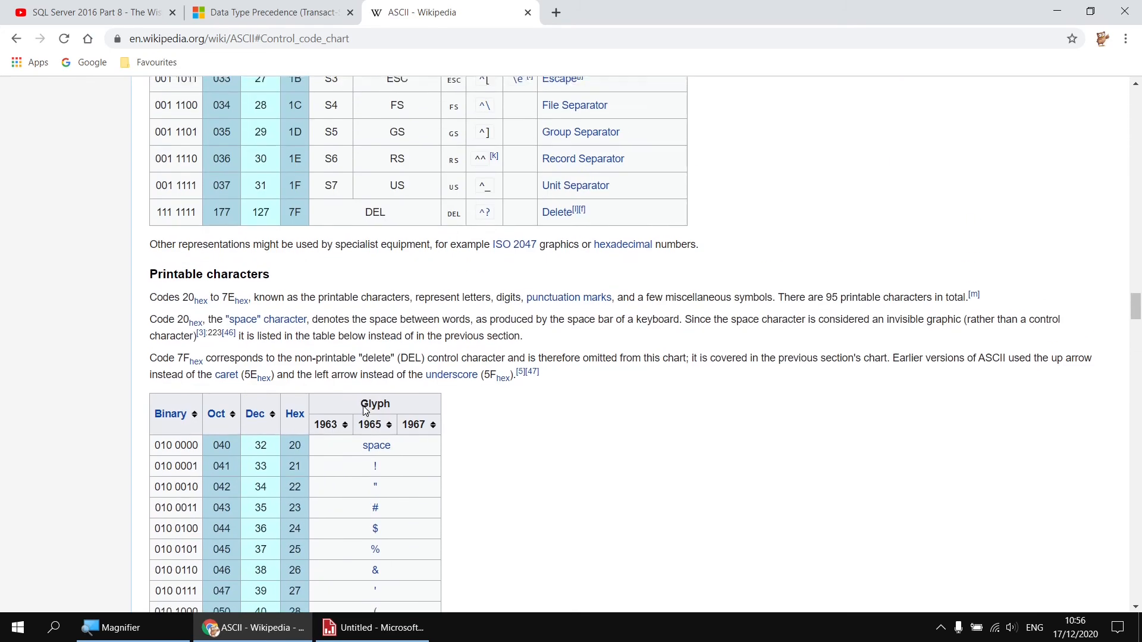
scroll(366, 410, "up", 4)
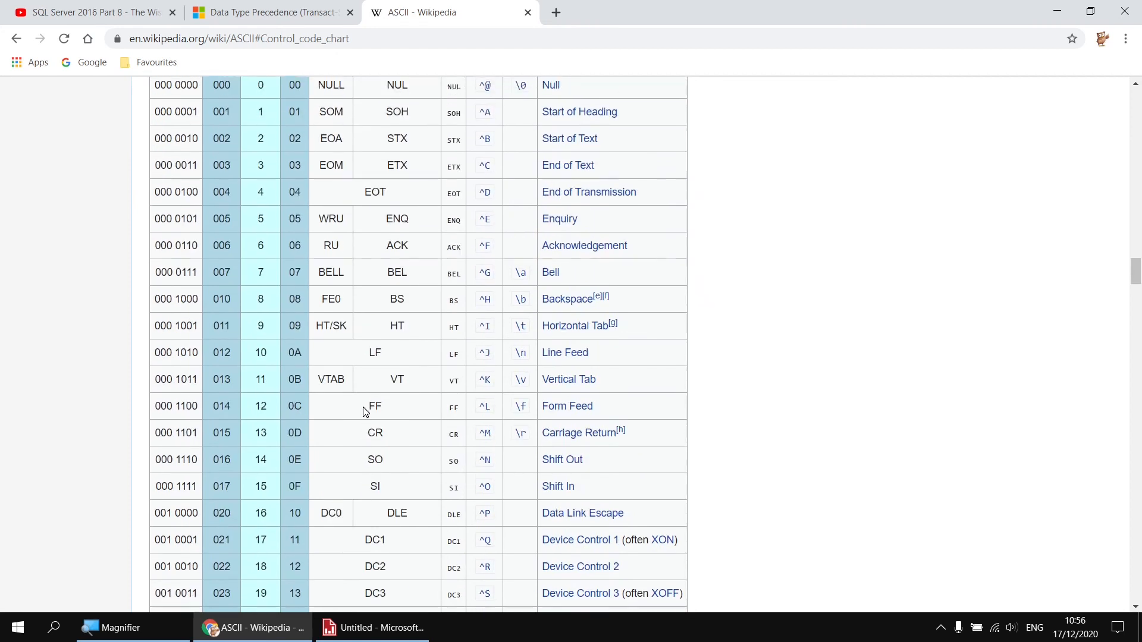
scroll(364, 404, "down", 1)
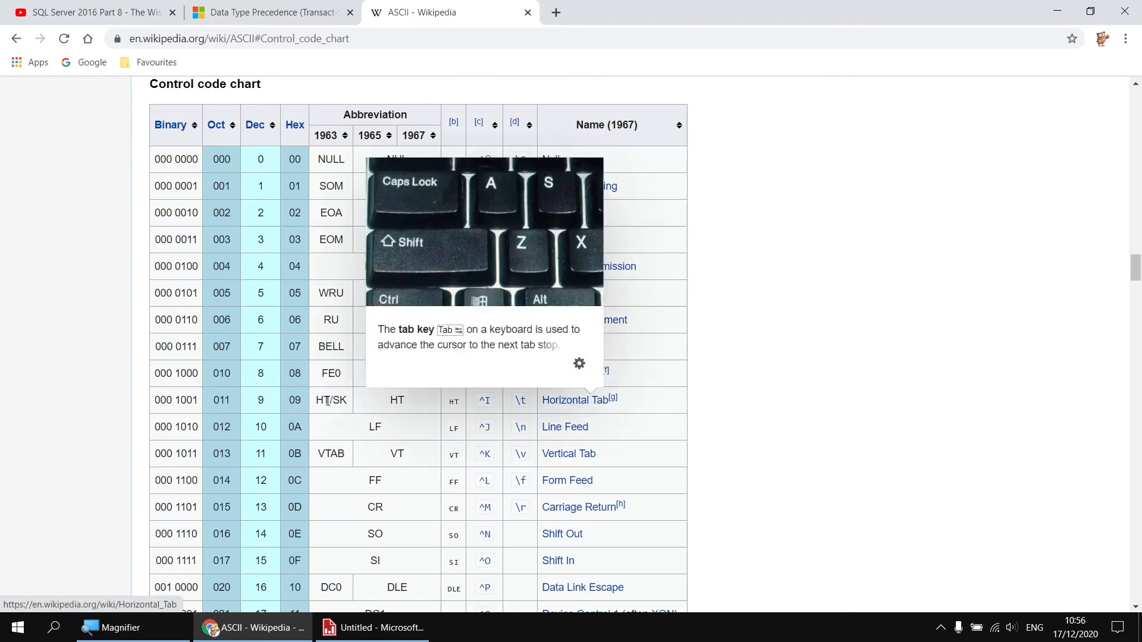
Step: Switch back to Report Builder, extend the Details expression with Chr(9) & Fields!Title.Value, and save the new calculated field
left_click(373, 628)
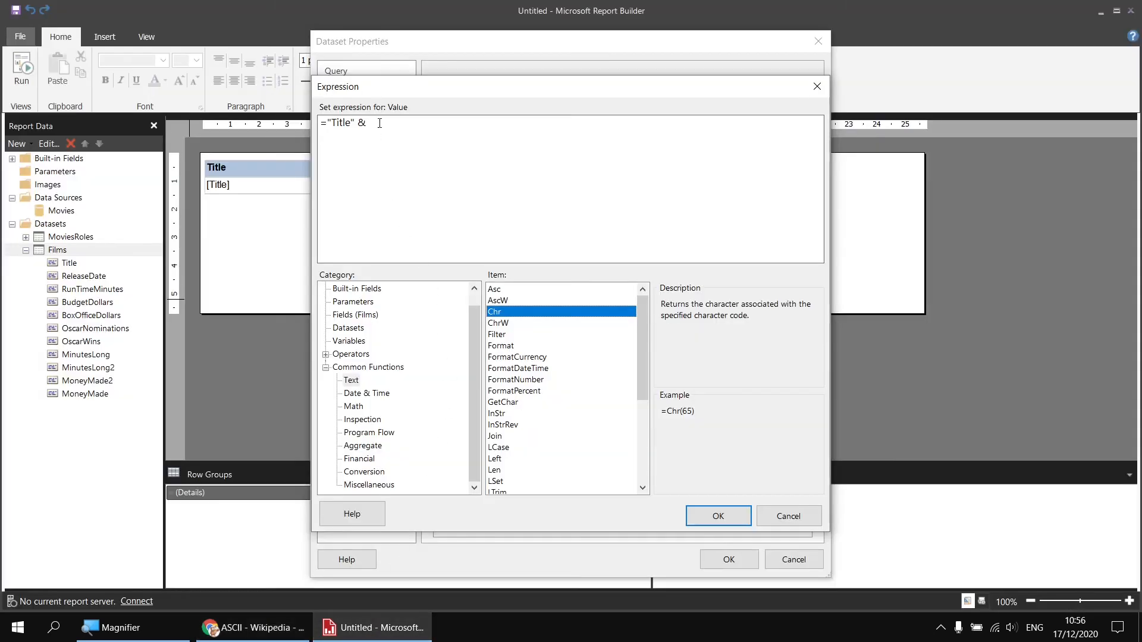
double_click(499, 314)
type("9) &")
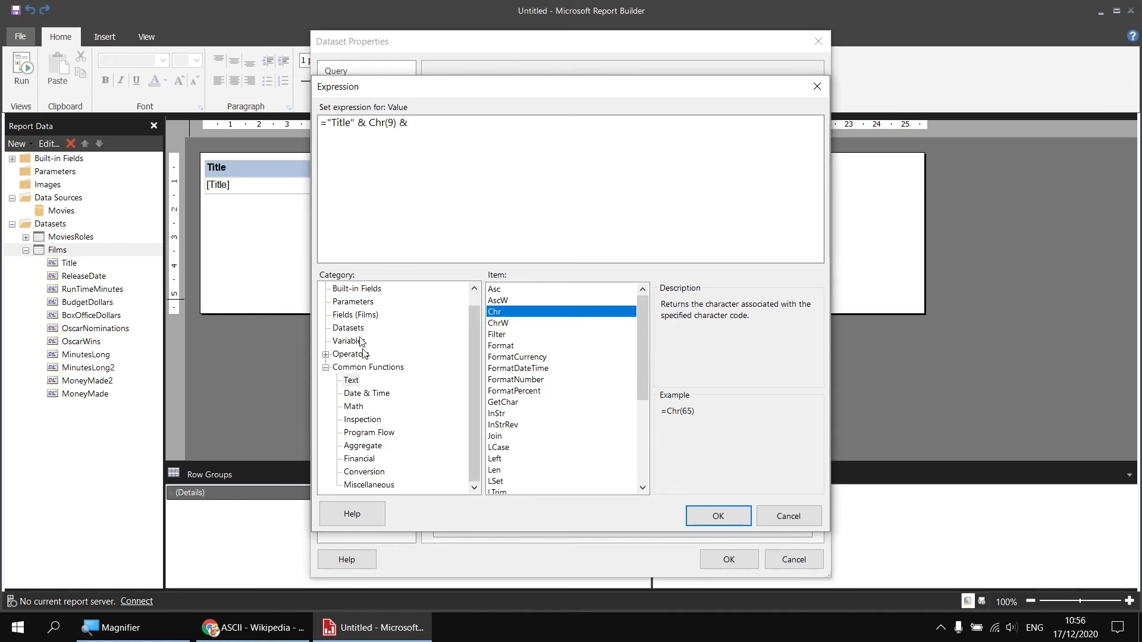
left_click(355, 314)
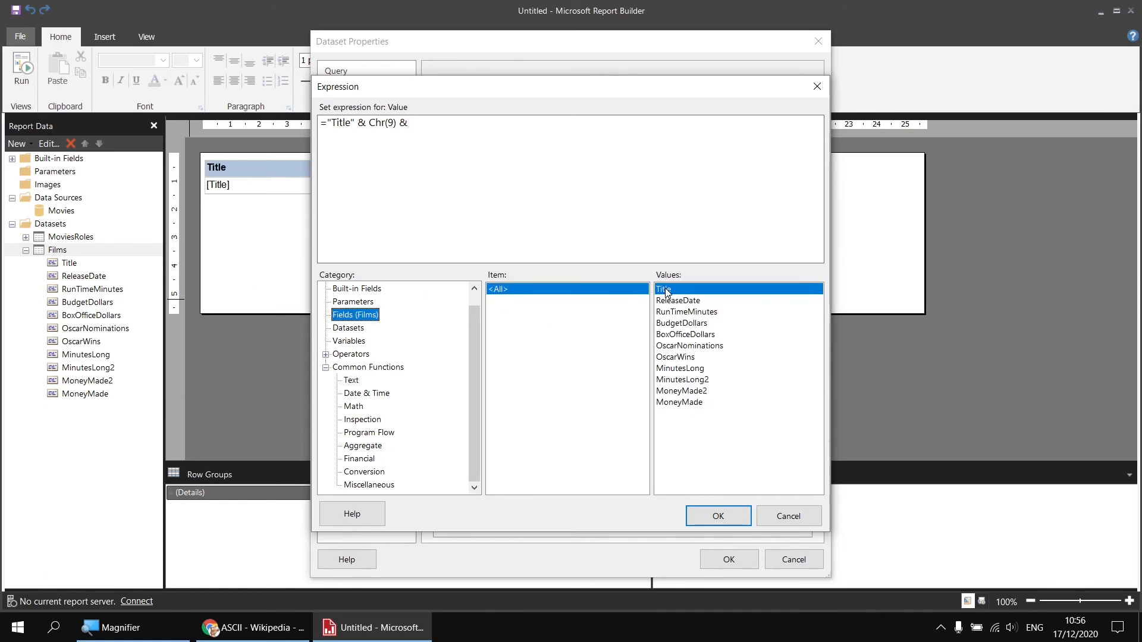
double_click(664, 290)
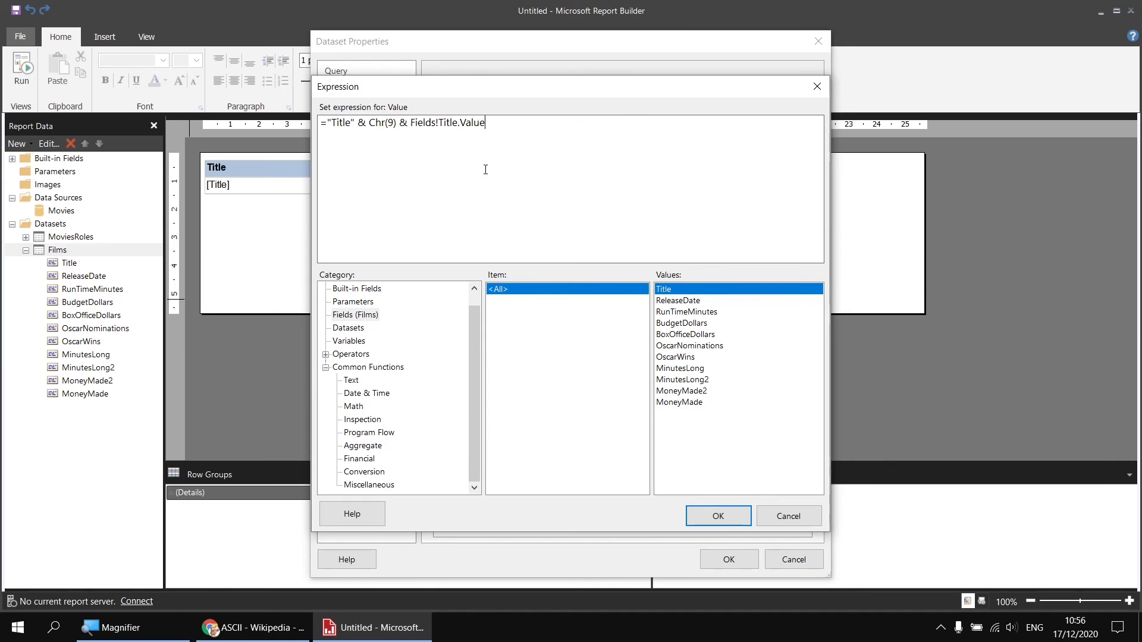
left_click(717, 515)
left_click(729, 560)
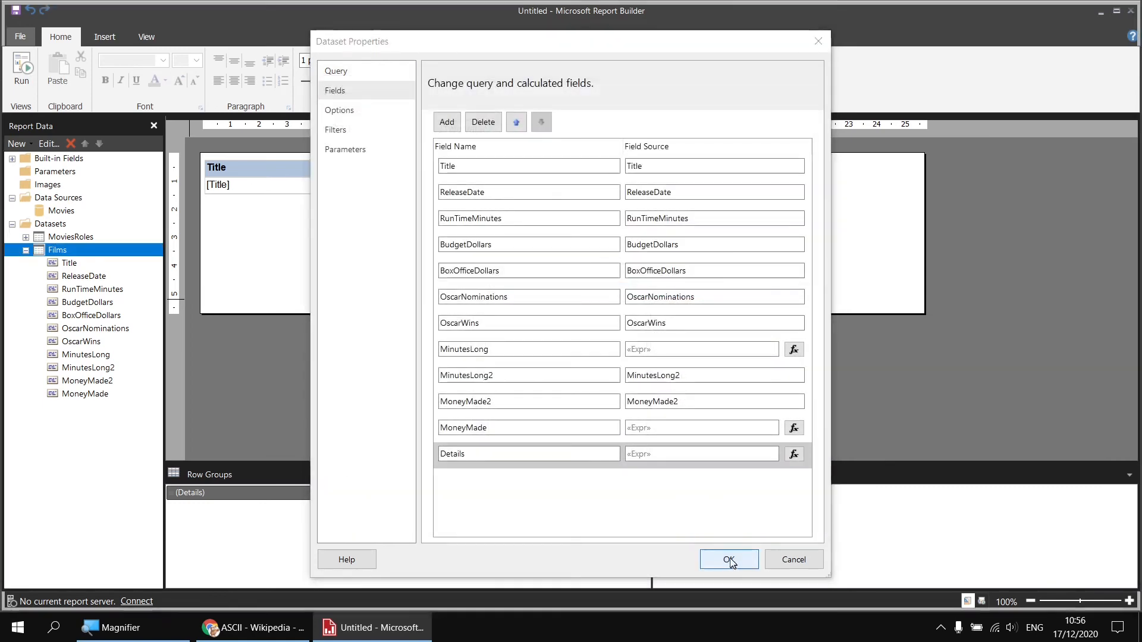
Step: Insert the Details field as a column right after Title, and delete the Box Office and Money Made columns from the table
left_click(70, 409)
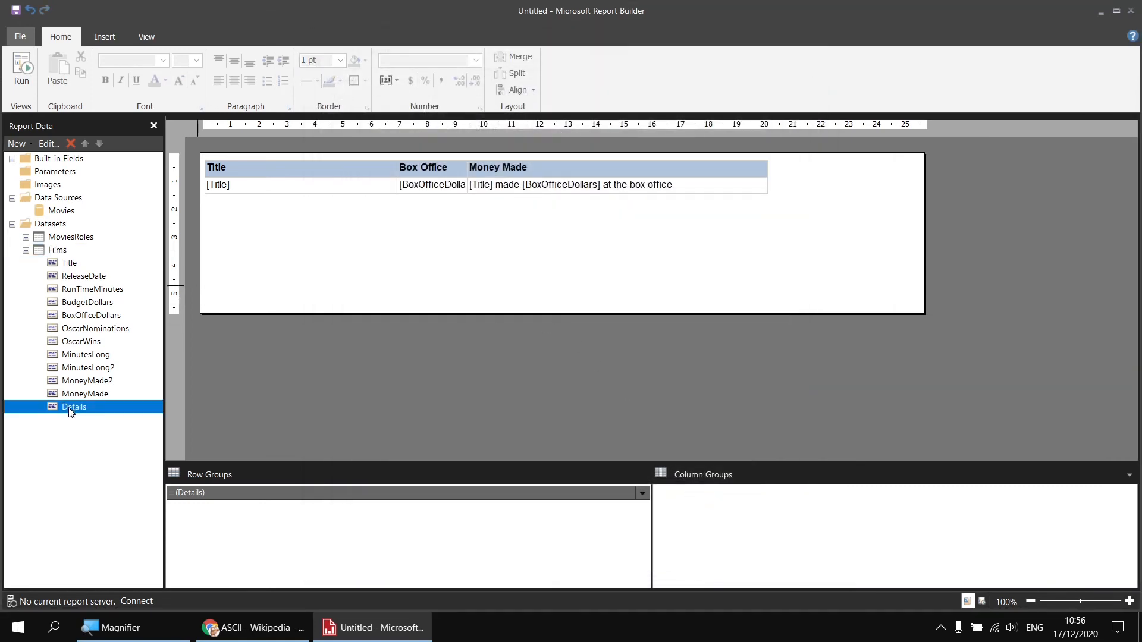
left_click_drag(69, 408, 393, 184)
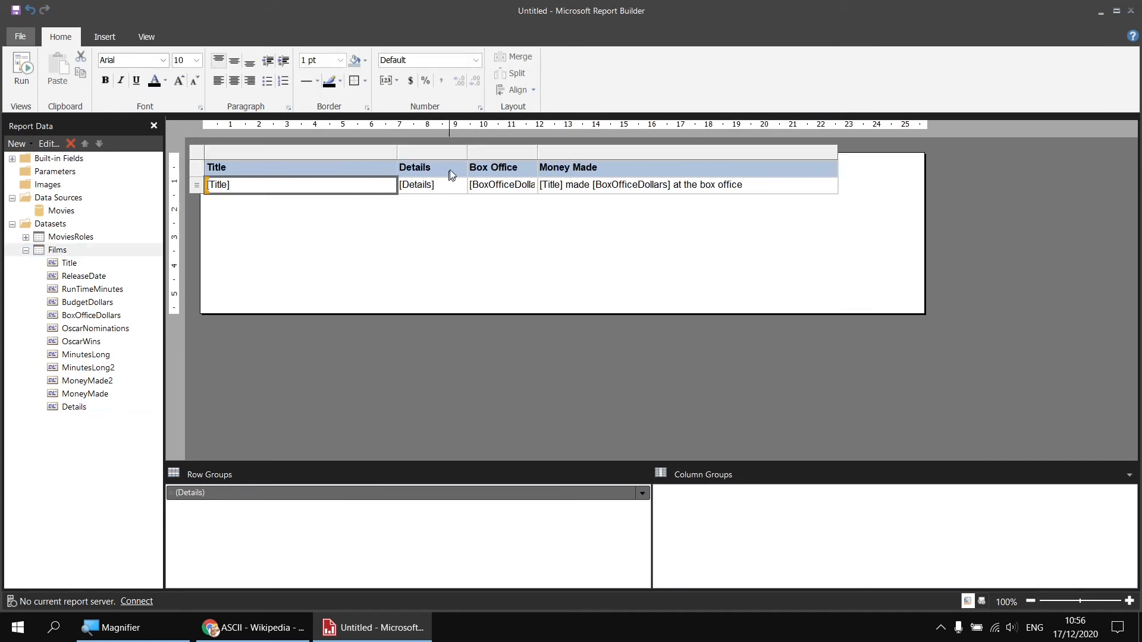
left_click_drag(505, 155, 589, 155)
right_click(509, 150)
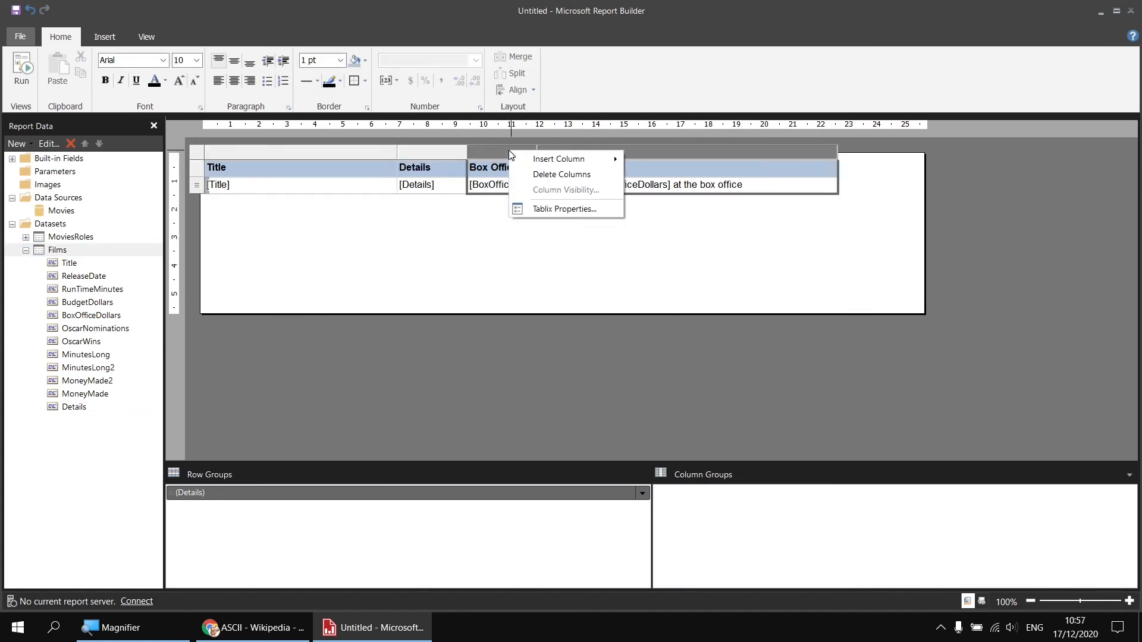
left_click(546, 175)
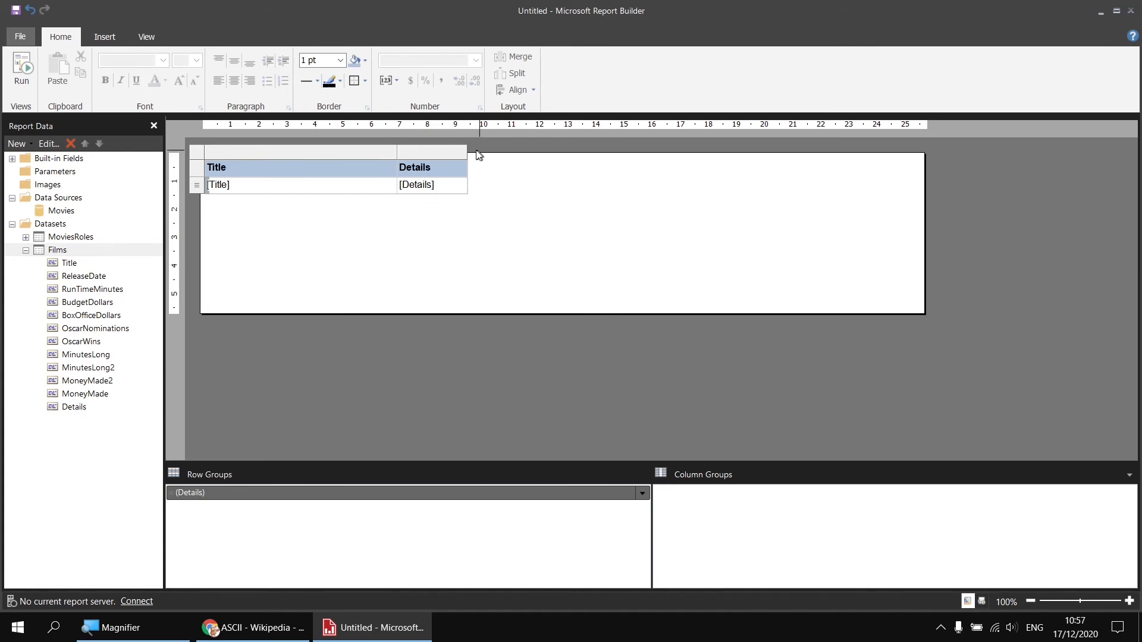
Step: Widen the Details column to about 13 cm and preview the report, then return to the design view
left_click_drag(468, 153, 771, 156)
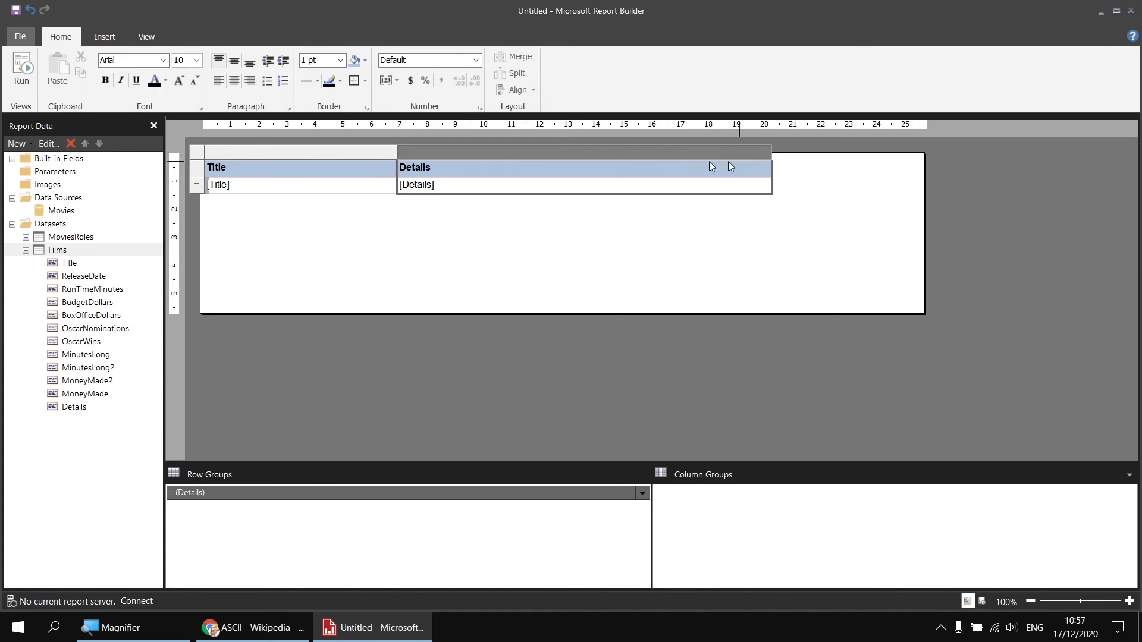
left_click(10, 71)
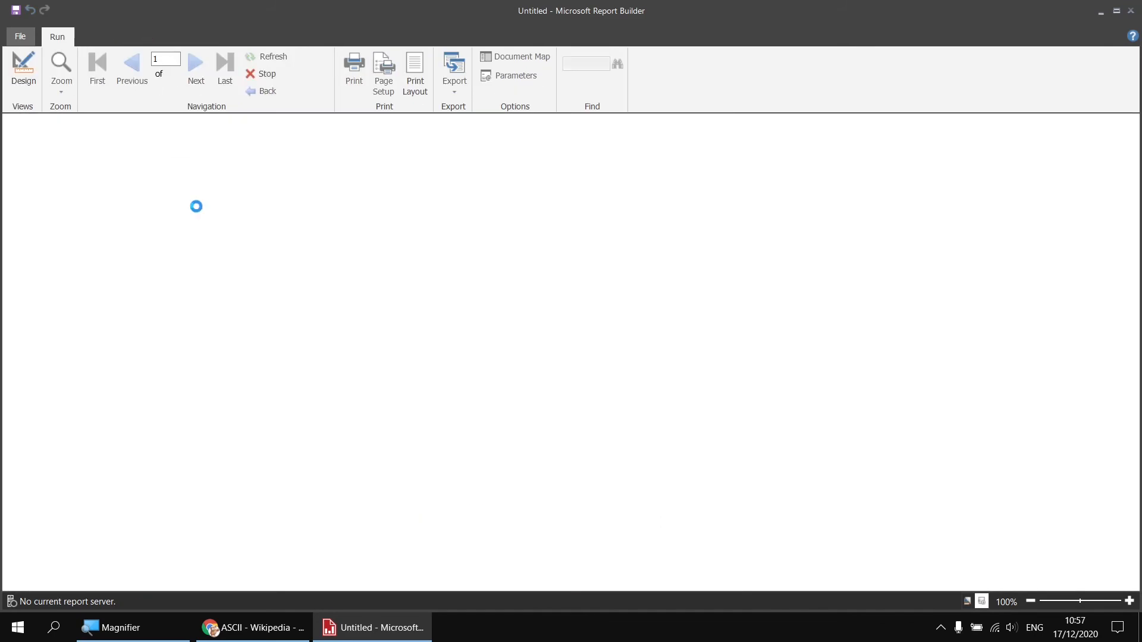
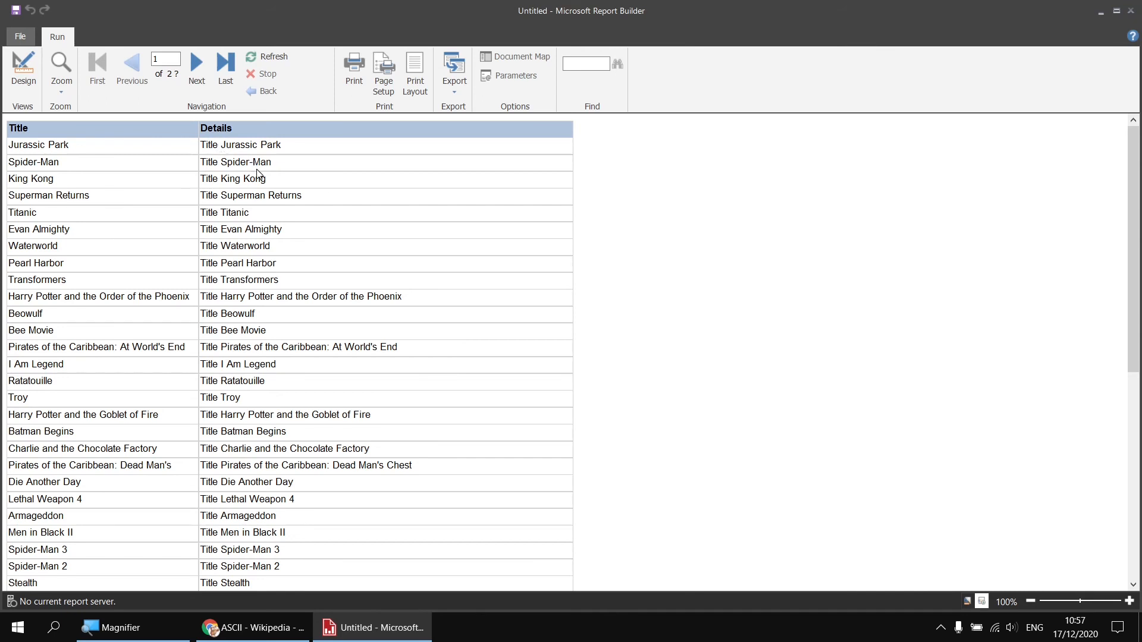
left_click(23, 72)
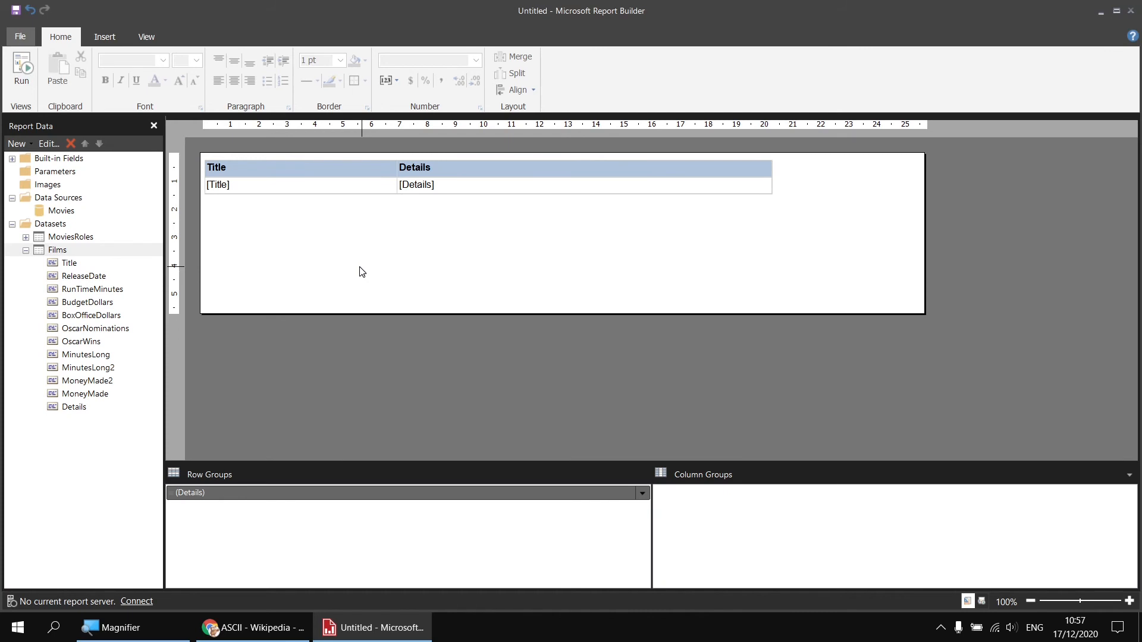
Step: Replace Chr(9) with vbTab in the Details field's expression, save the field, and check the result in a report preview
right_click(67, 409)
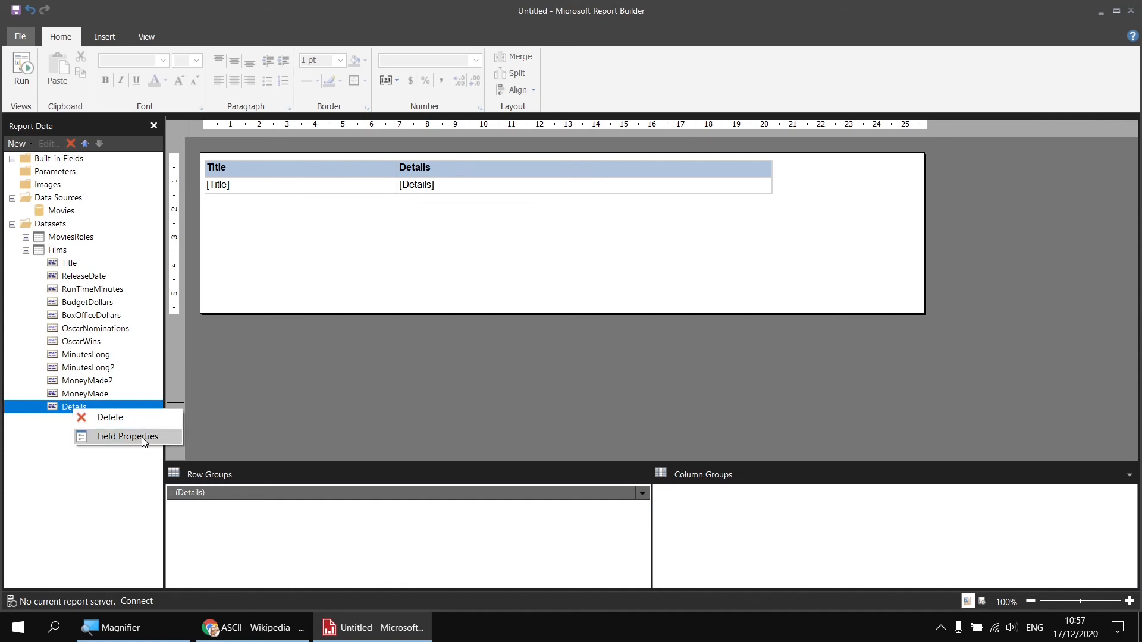
left_click(141, 438)
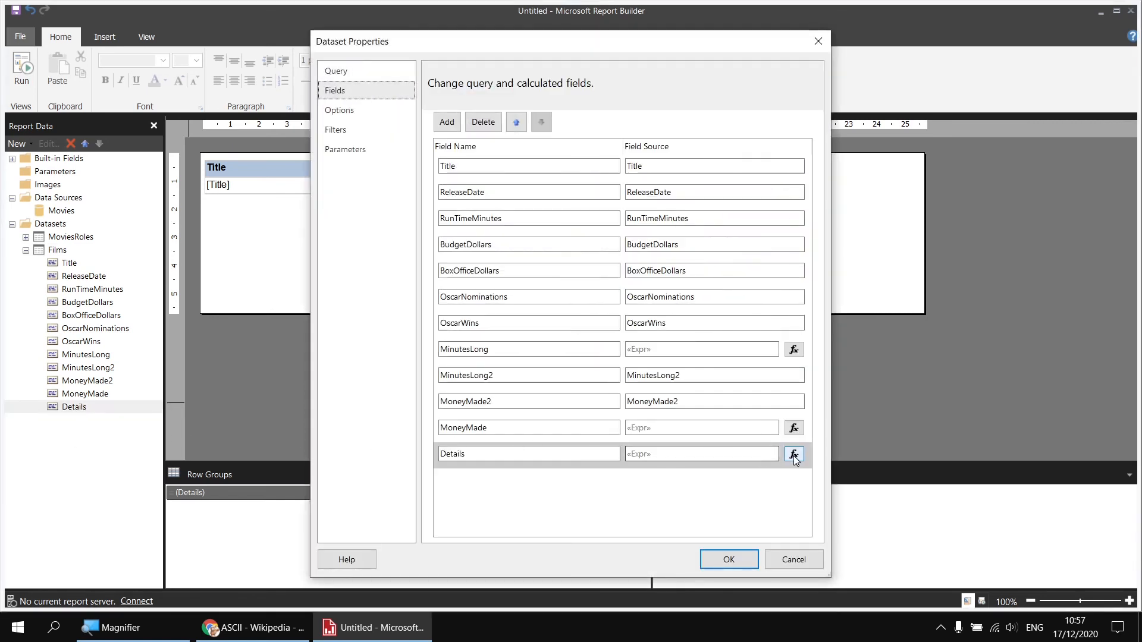
left_click(793, 455)
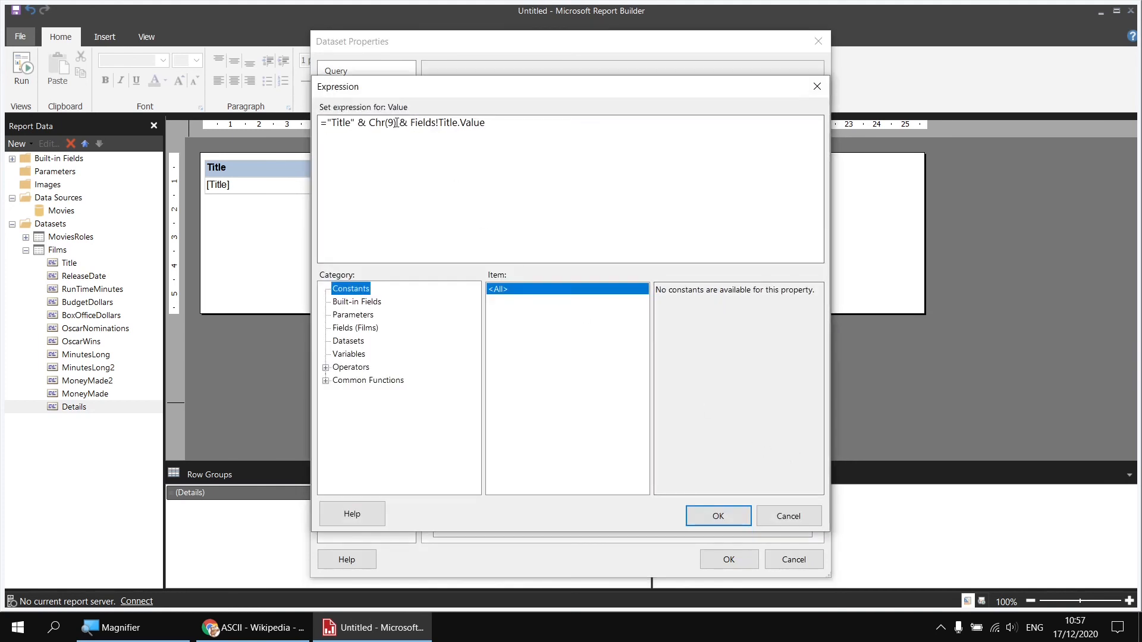
left_click_drag(397, 123, 370, 123)
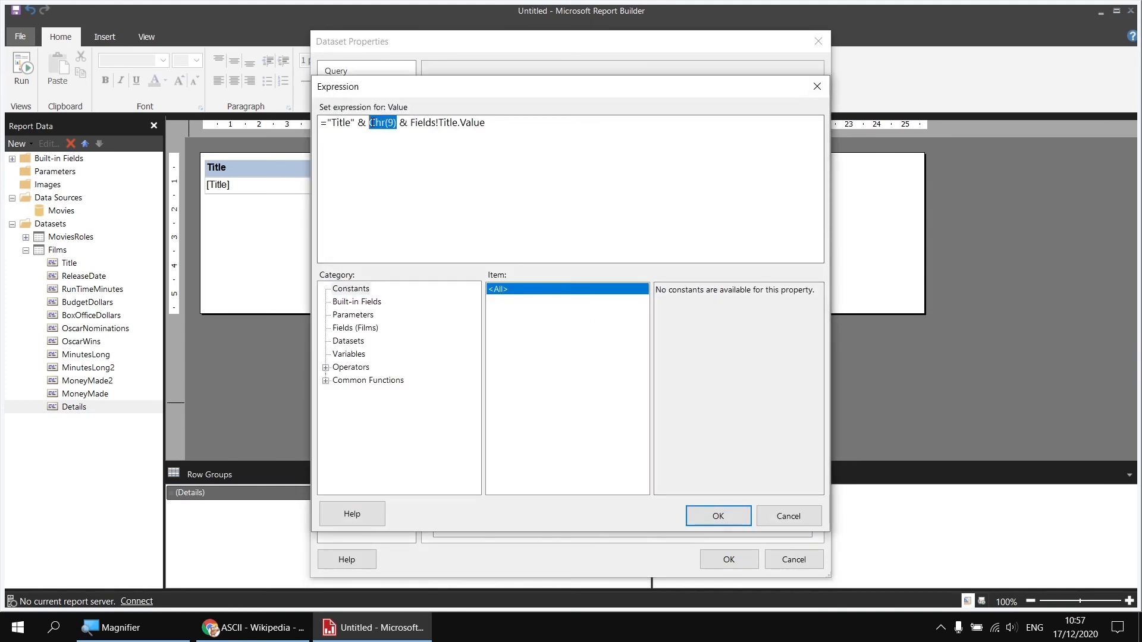
type("vb")
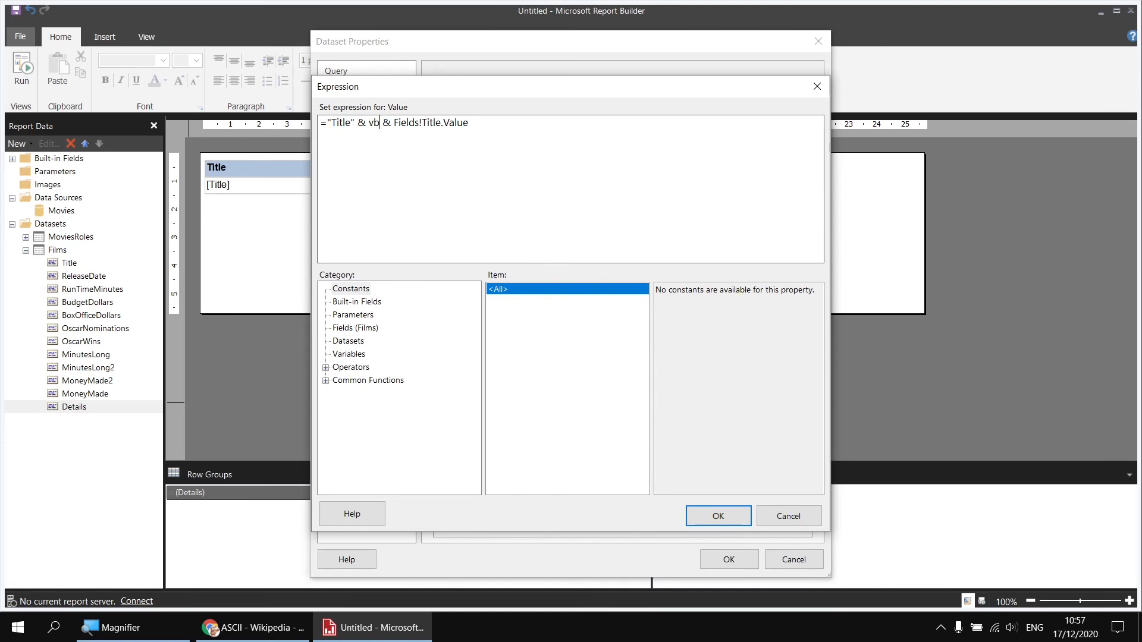
type("Tab")
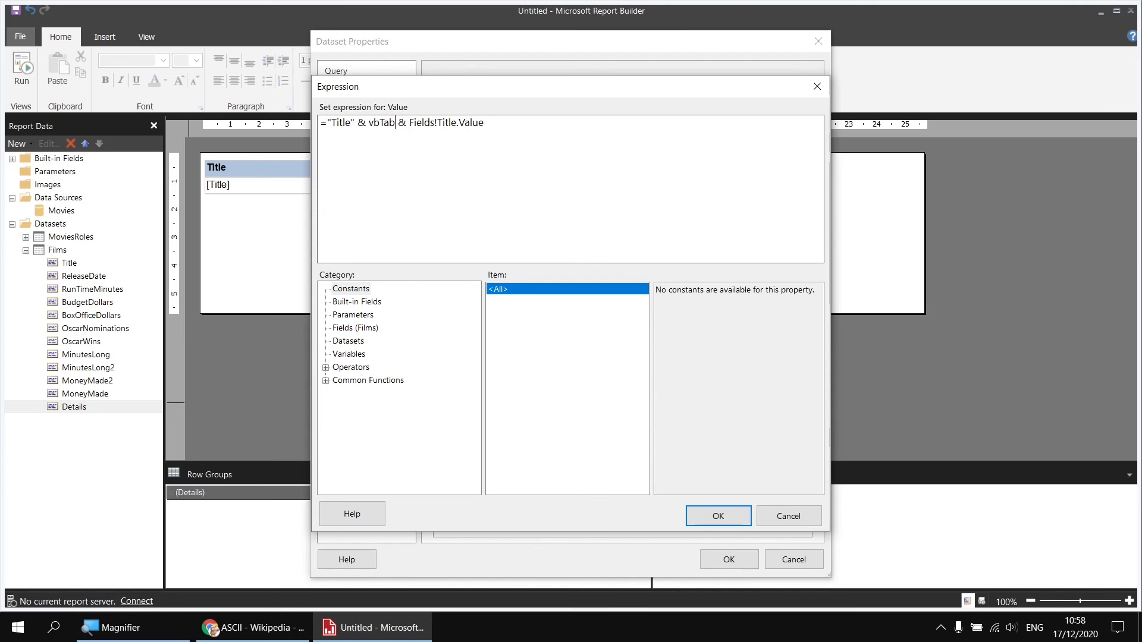
left_click(720, 517)
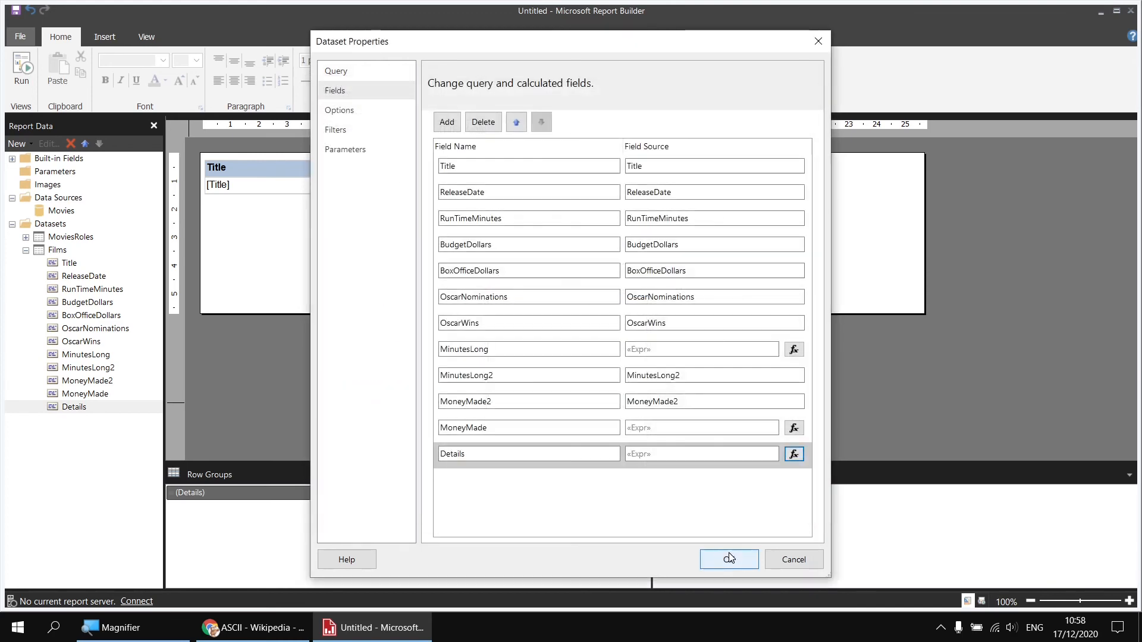
left_click(729, 560)
left_click(23, 70)
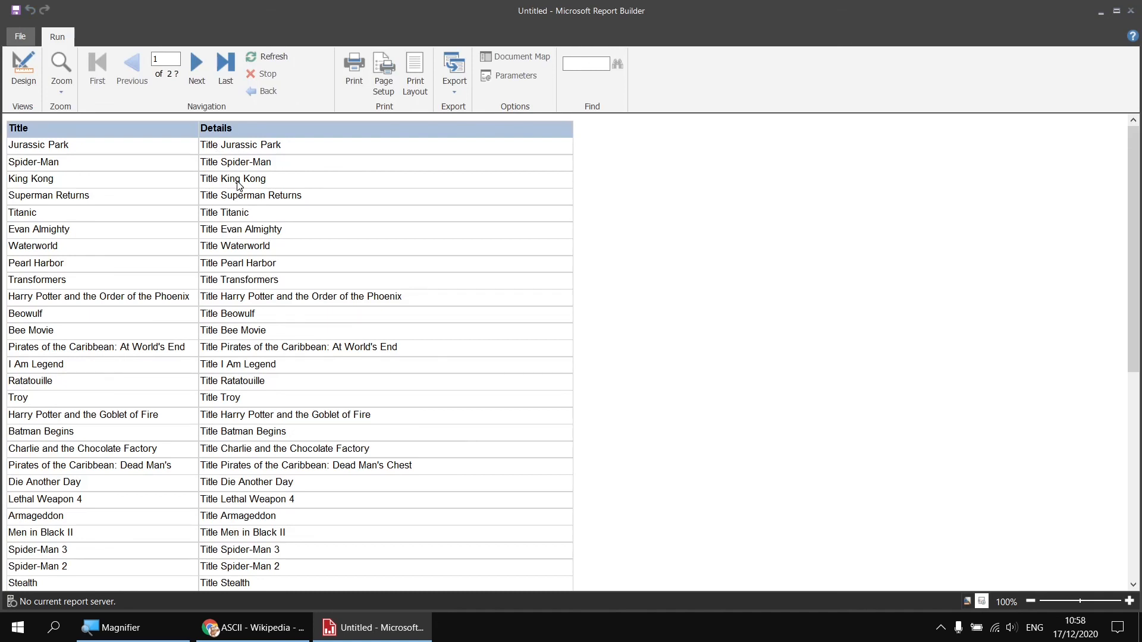
left_click(27, 73)
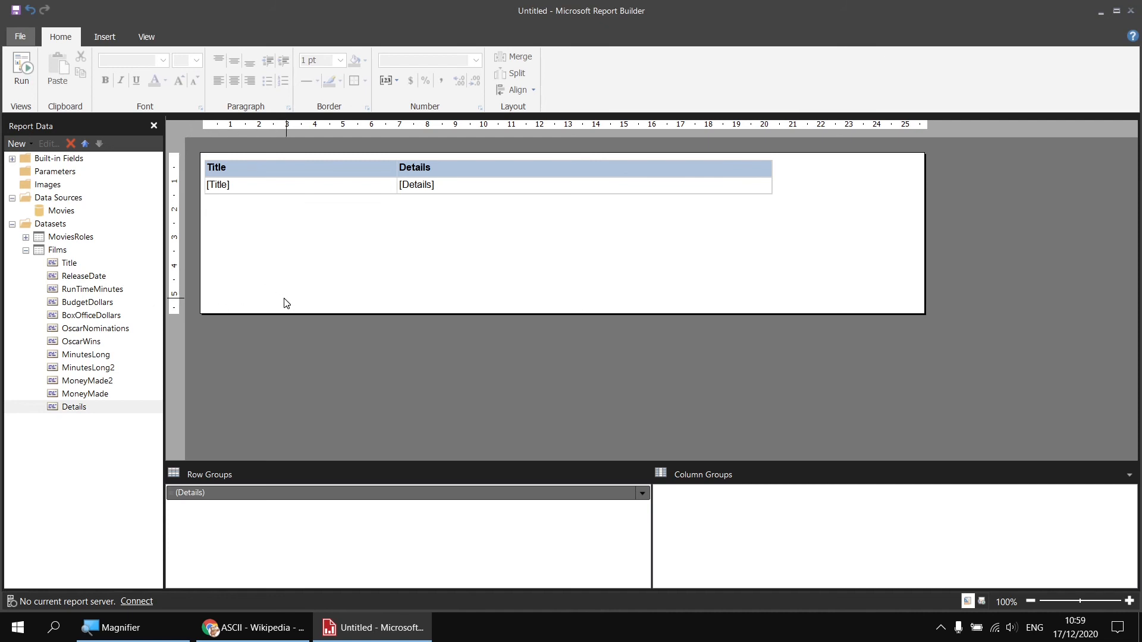
Step: Reopen the Details field's expression and append an & operator after Fields!Title.Value
right_click(82, 409)
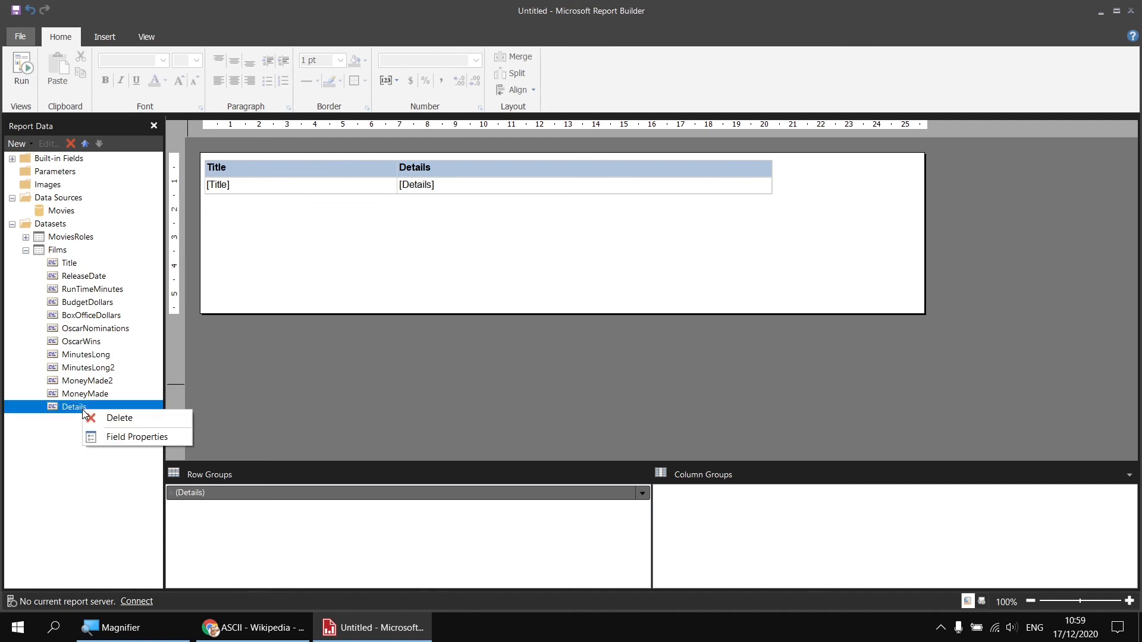
left_click(124, 438)
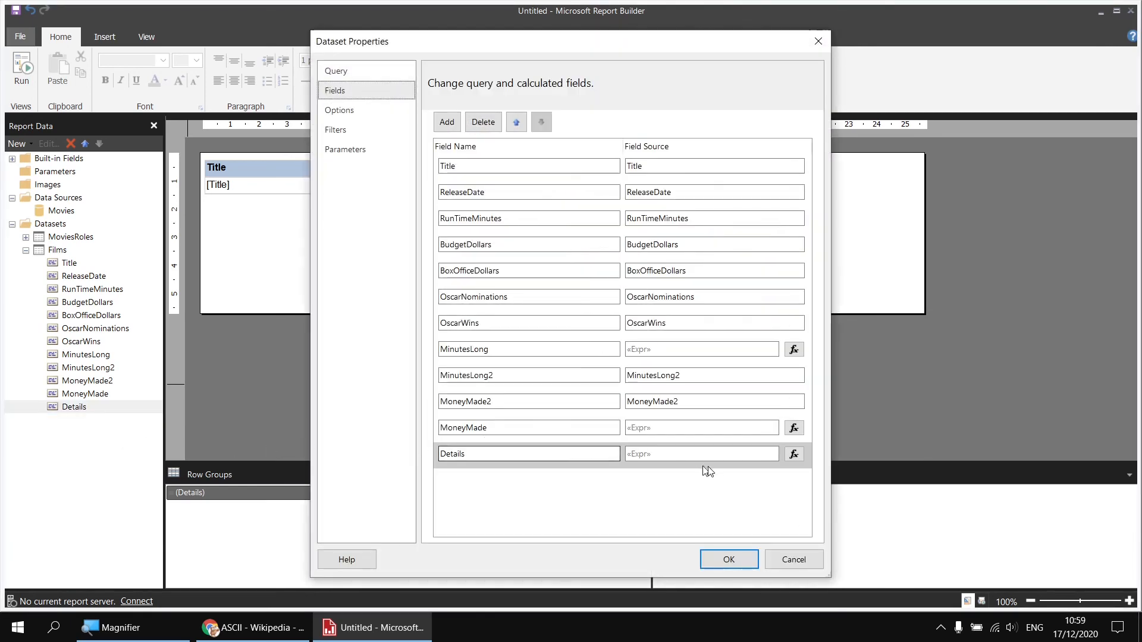
left_click(796, 455)
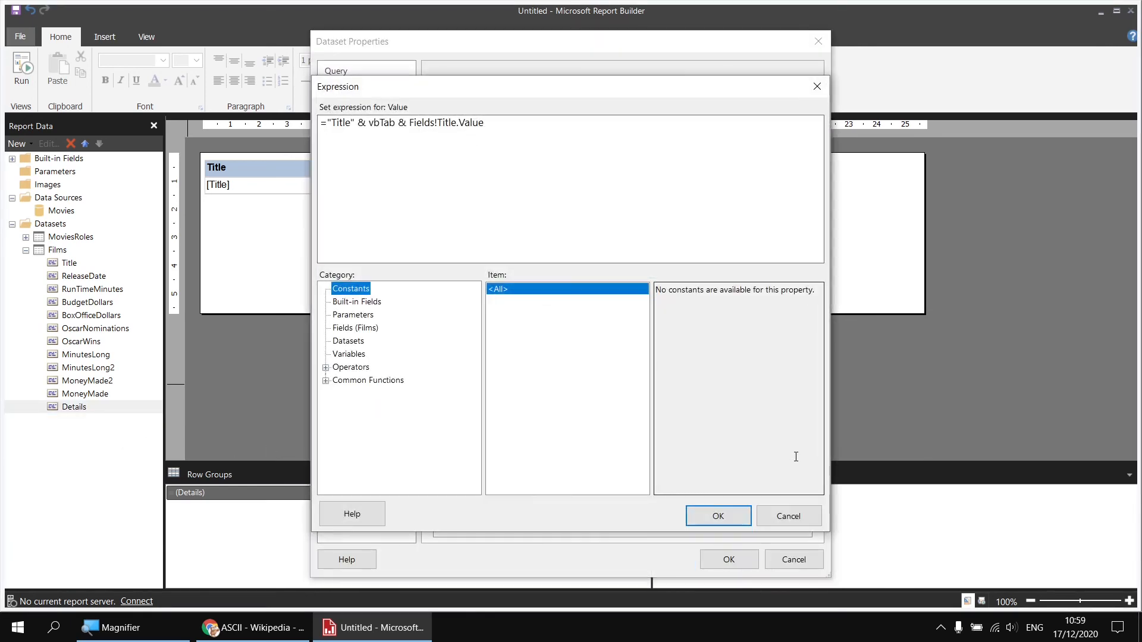
left_click(513, 122)
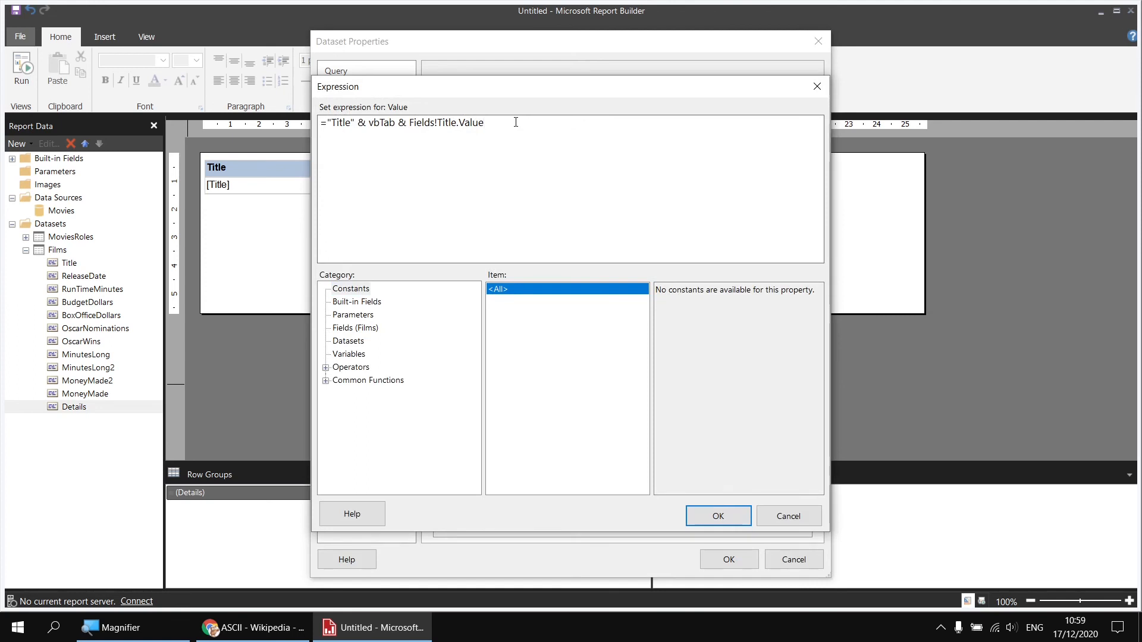
type("&")
Step: Switch to the Wikipedia ASCII article in Chrome and look up the decimal codes of Carriage Return and Line Feed
left_click(253, 628)
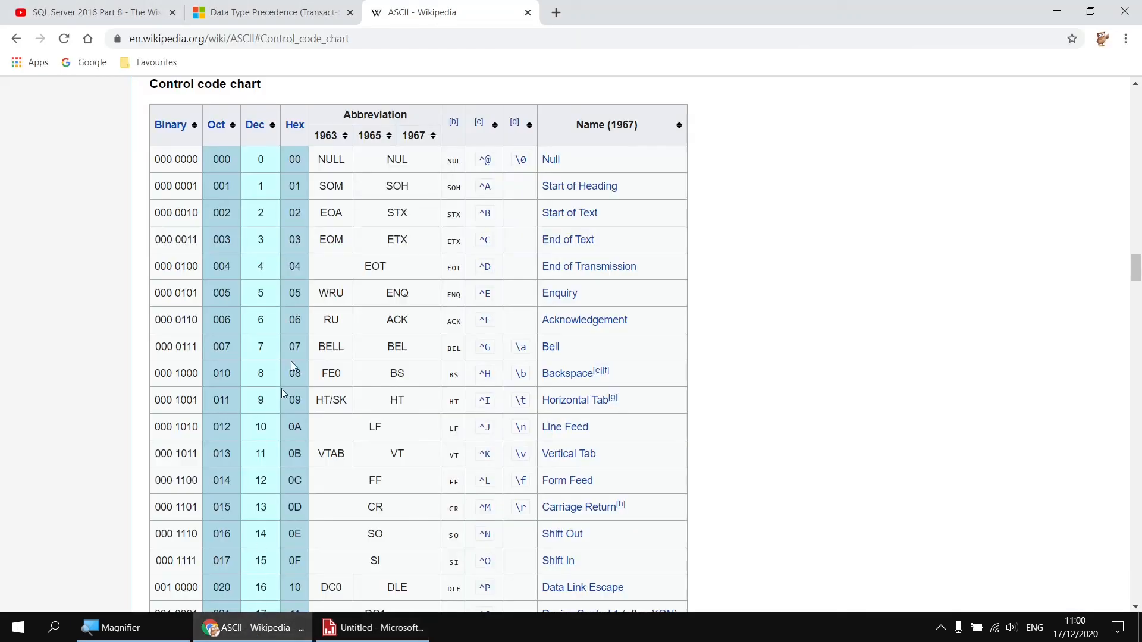
double_click(261, 506)
left_click_drag(260, 454, 266, 426)
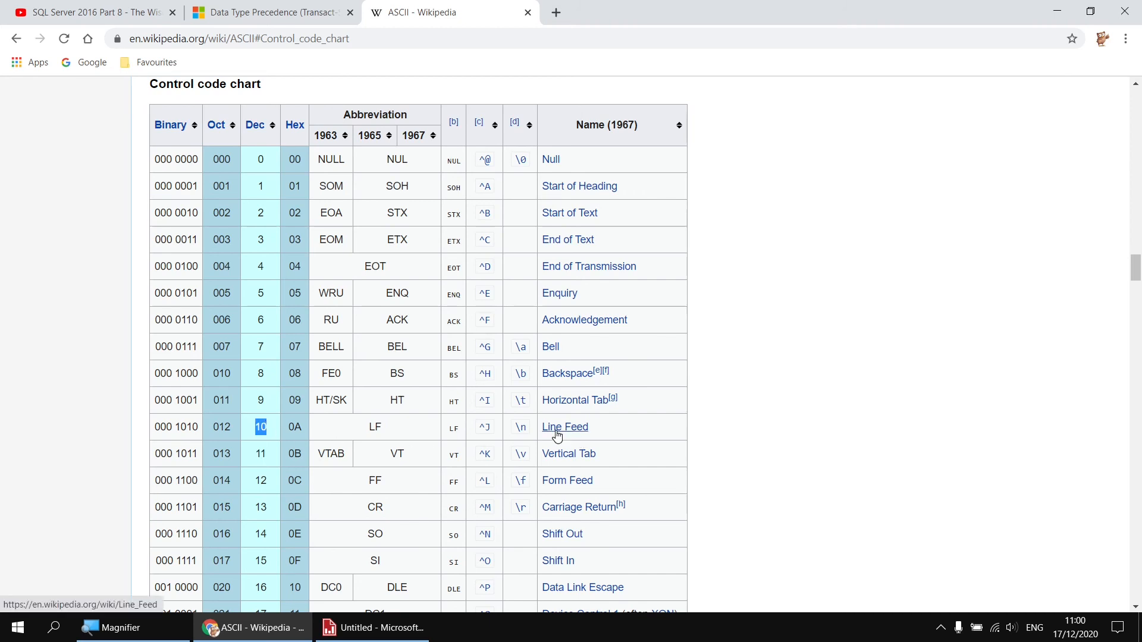
mouse_move(557, 436)
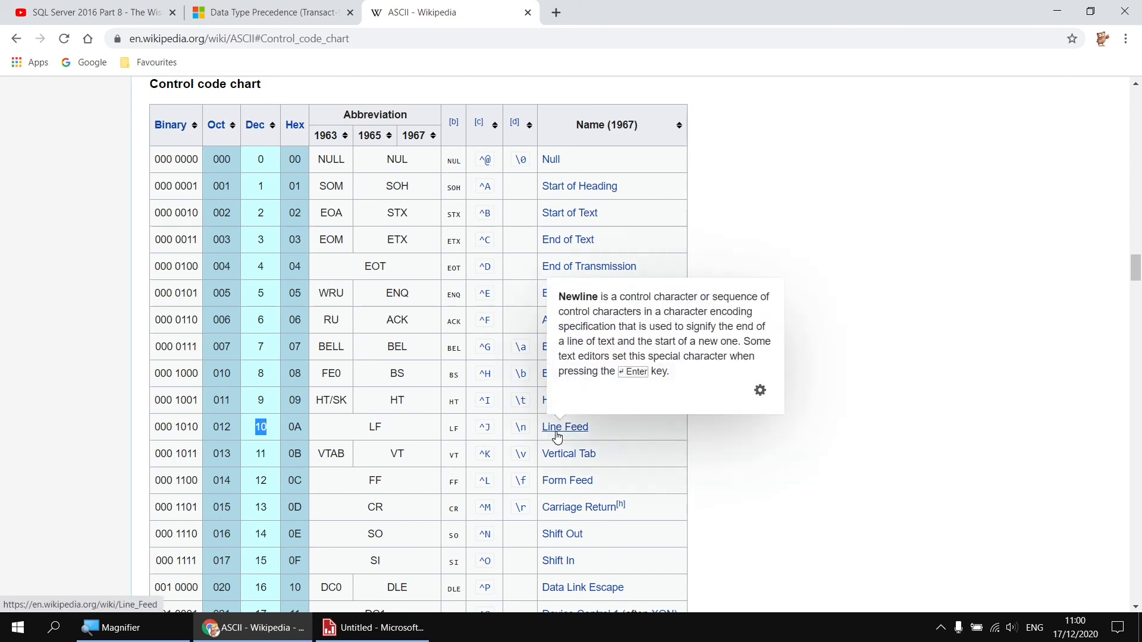
Step: Switch back to Report Builder, append Chr(13) & Chr(10) & "ReleaseDate" to the Details expression, save the field and preview the report
left_click(357, 630)
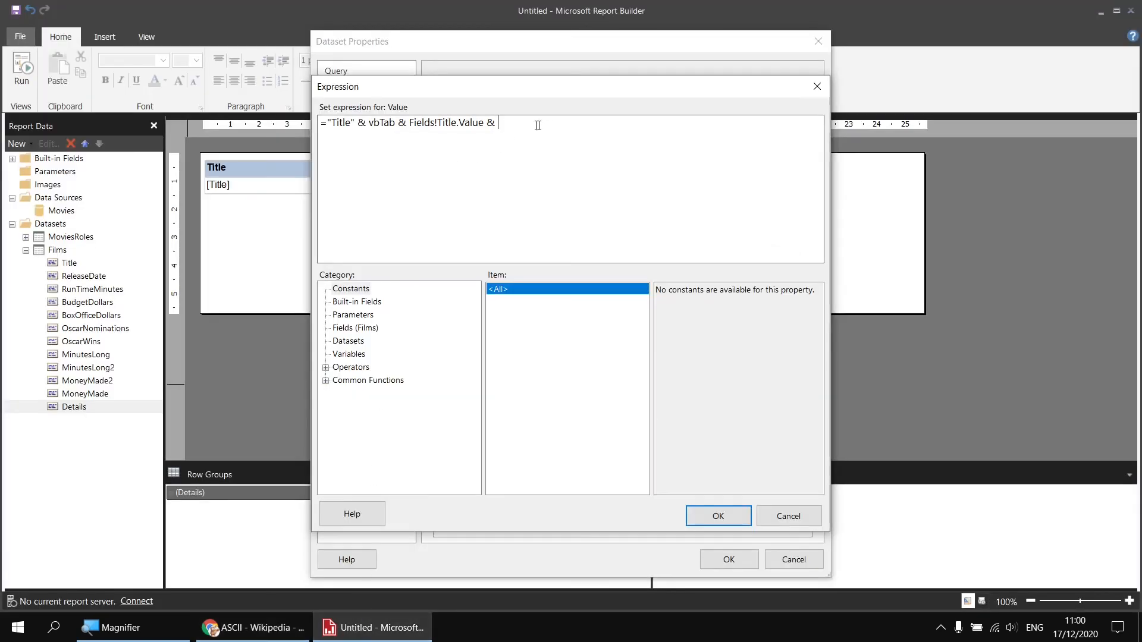
type("Chr(13) &Chr")
key("BackSpace")
key("BackSpace")
type("hr(10")
type(") & \"Rele")
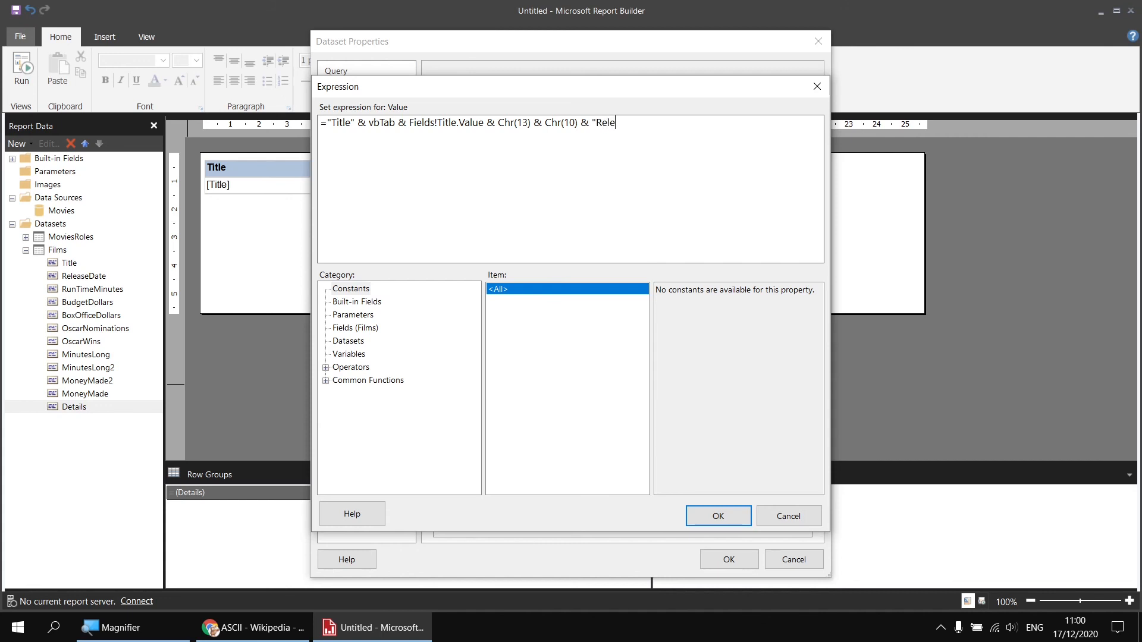
type("aseDate\"")
left_click(730, 519)
left_click(730, 560)
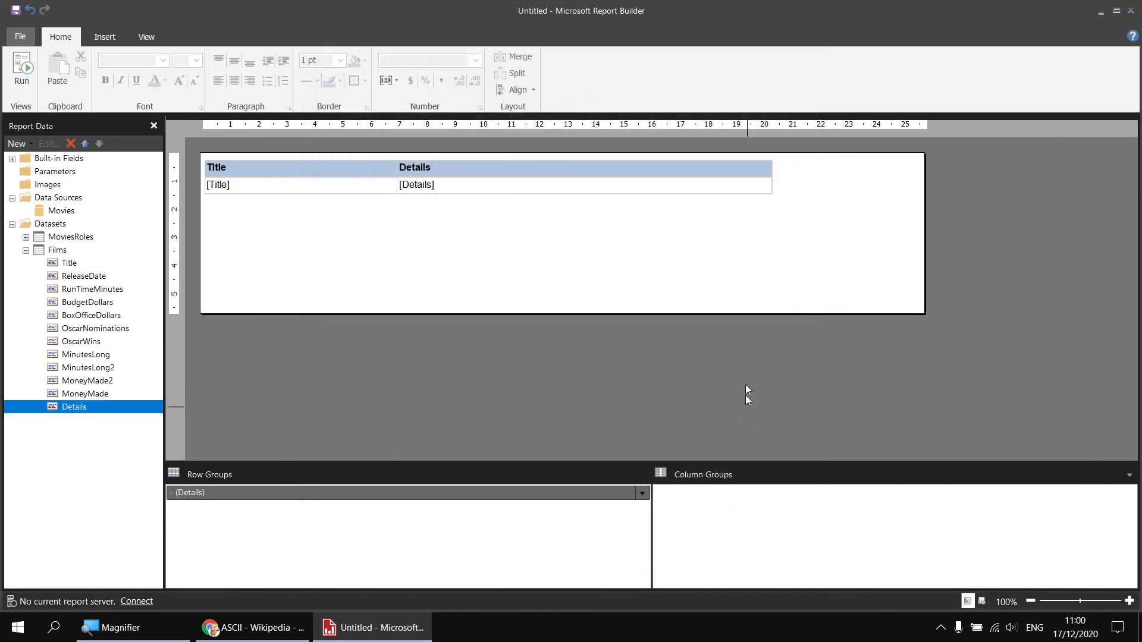
left_click(22, 70)
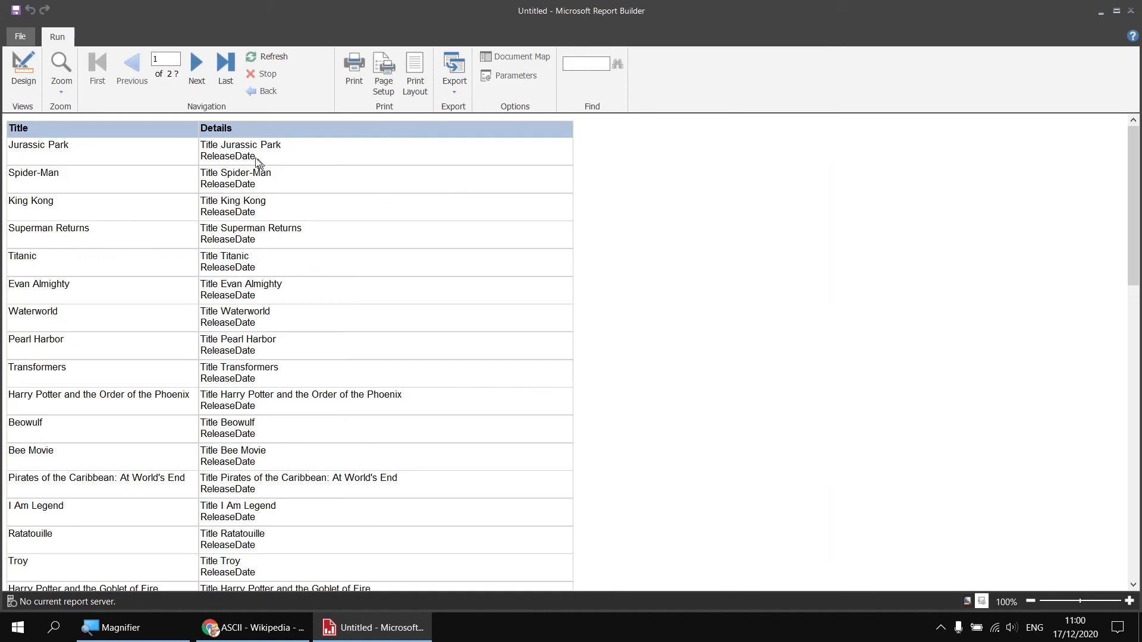
left_click(17, 71)
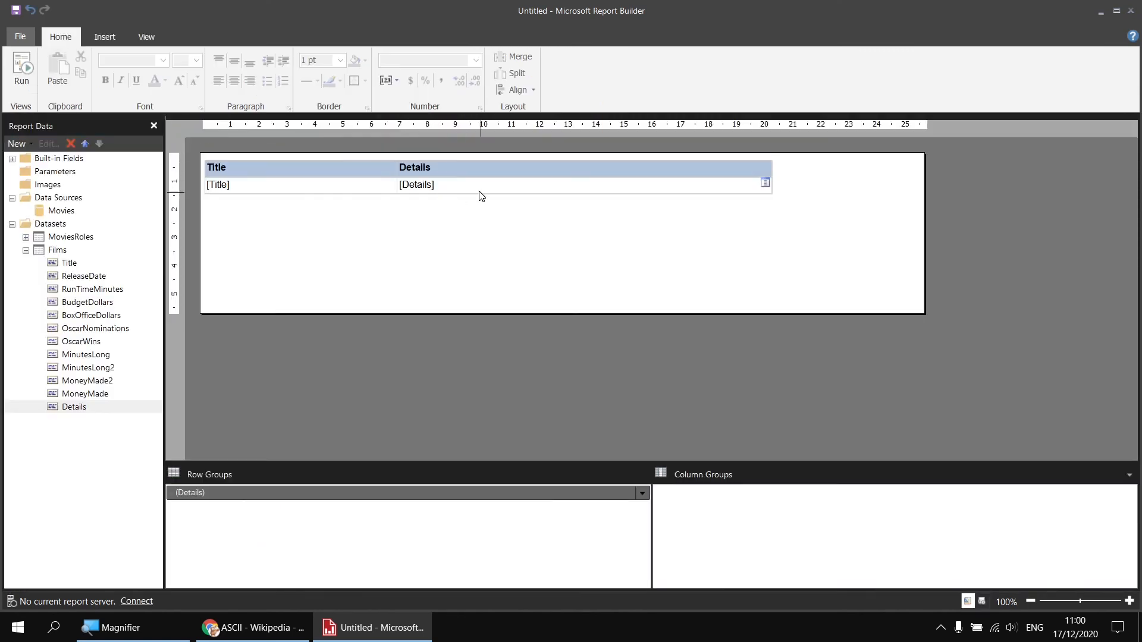
Step: Replace Chr(13) & Chr(10) with vbCrLf in the Details field's expression, save the field and preview the report
right_click(88, 408)
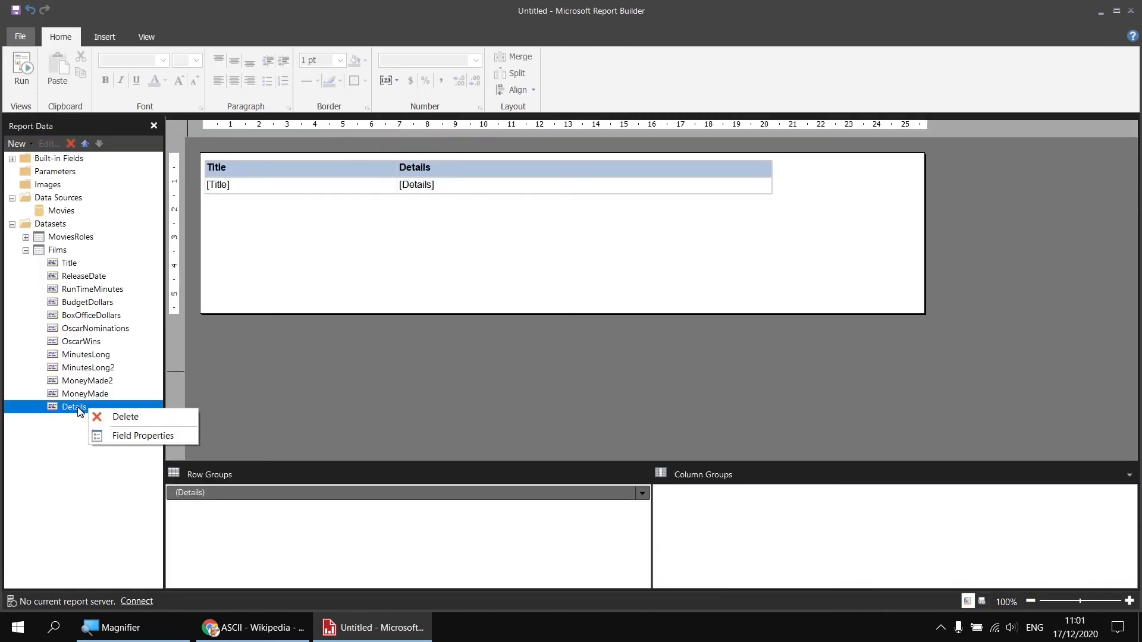
left_click(149, 437)
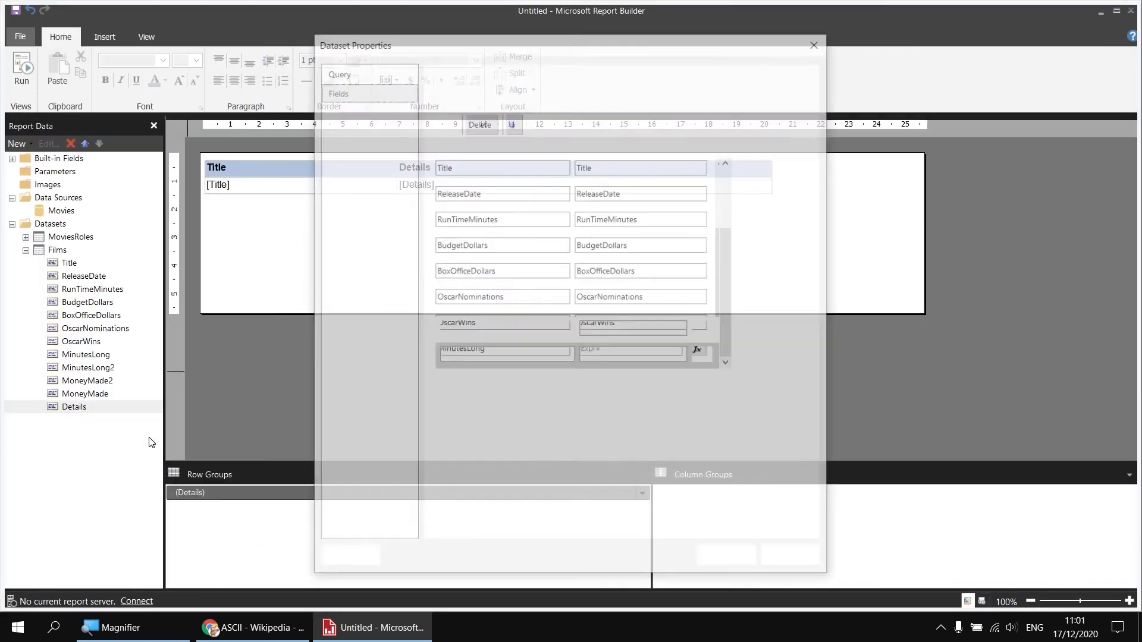
left_click(795, 455)
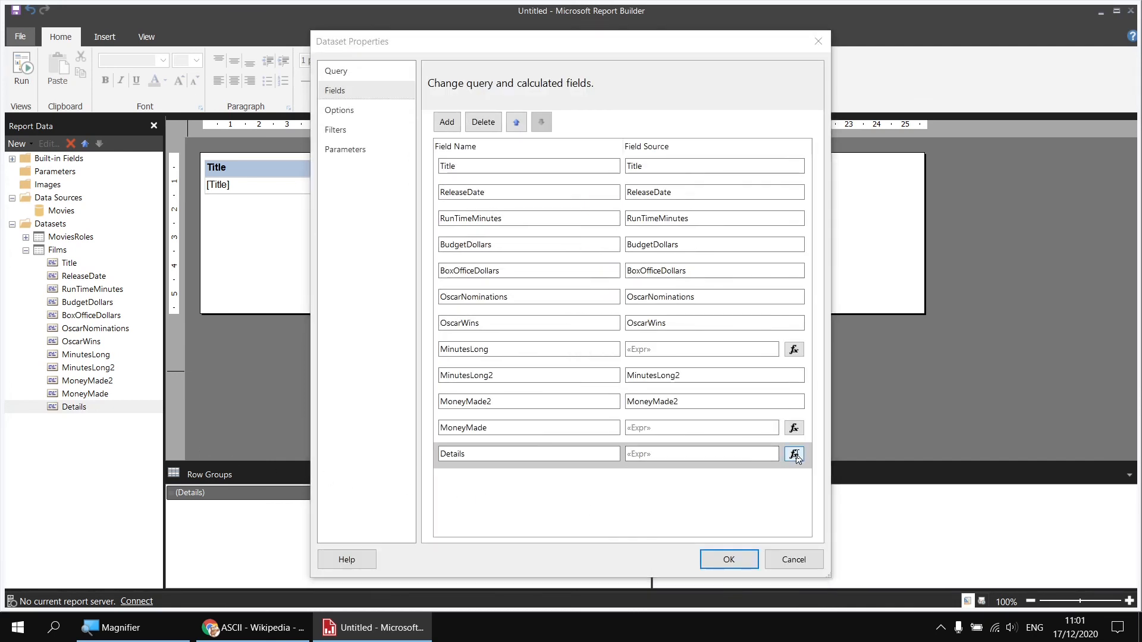
left_click_drag(579, 123, 508, 128)
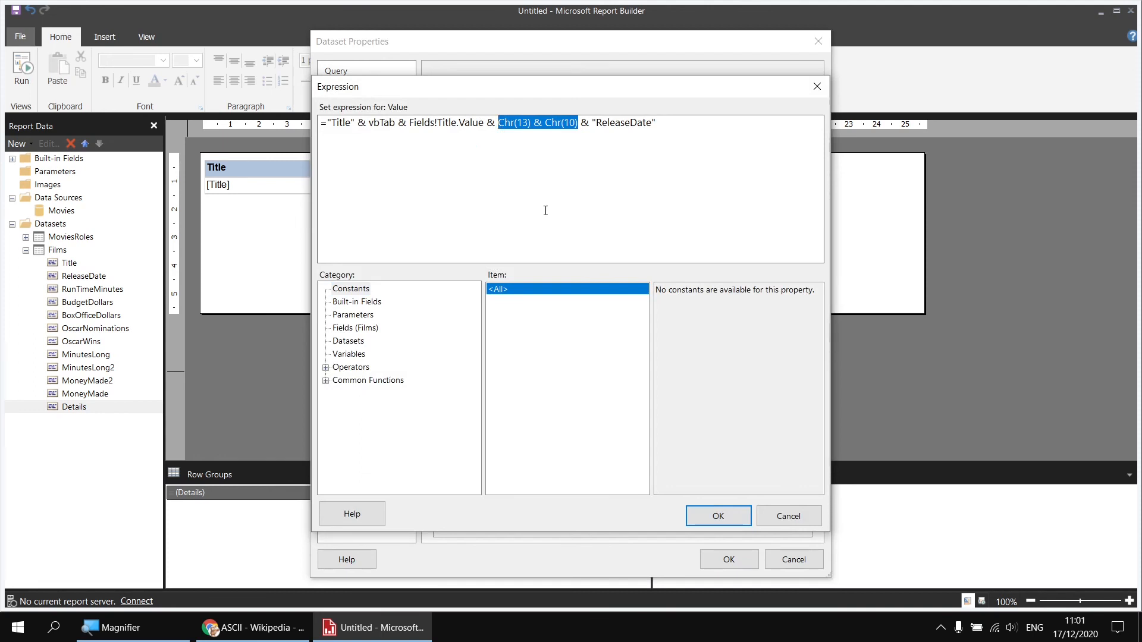
type("vb")
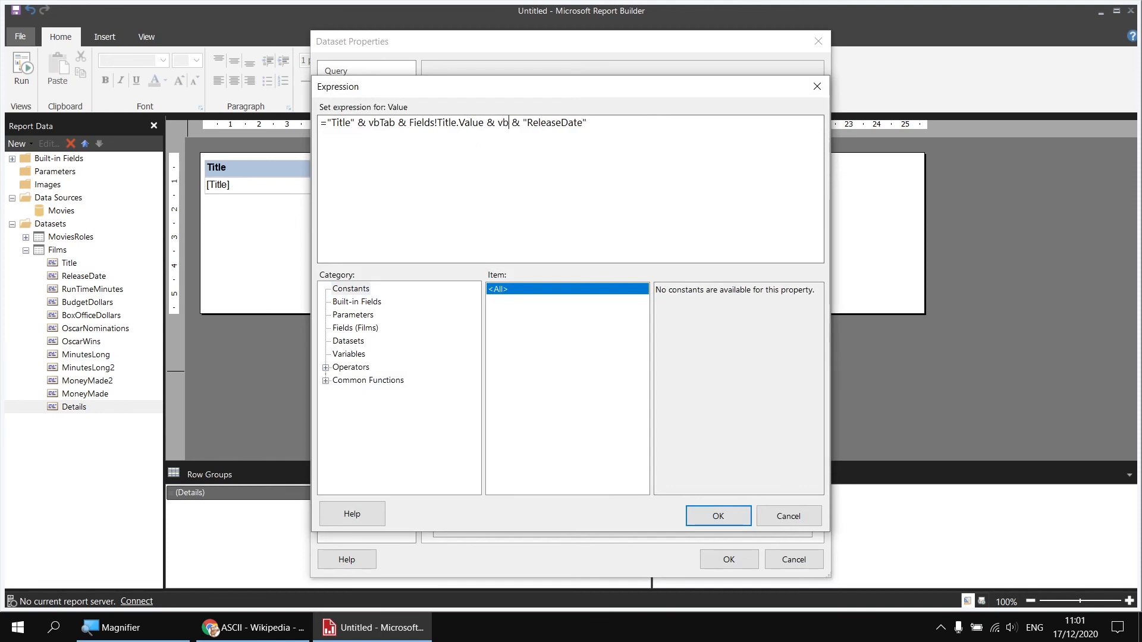
type("CrLf")
left_click(718, 516)
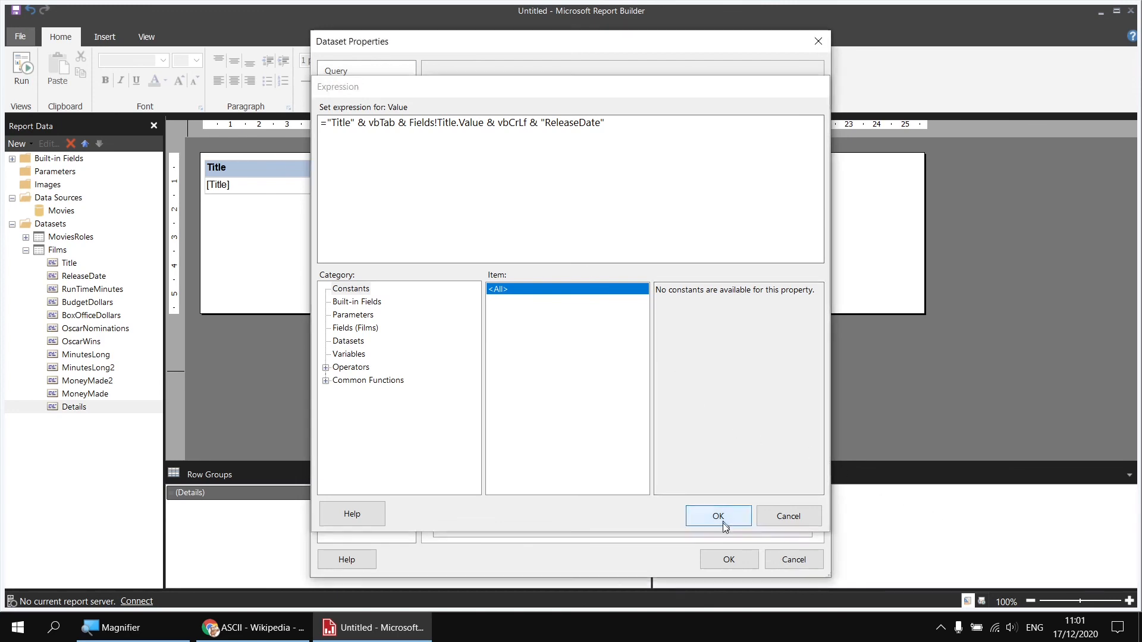
left_click(730, 560)
left_click(21, 68)
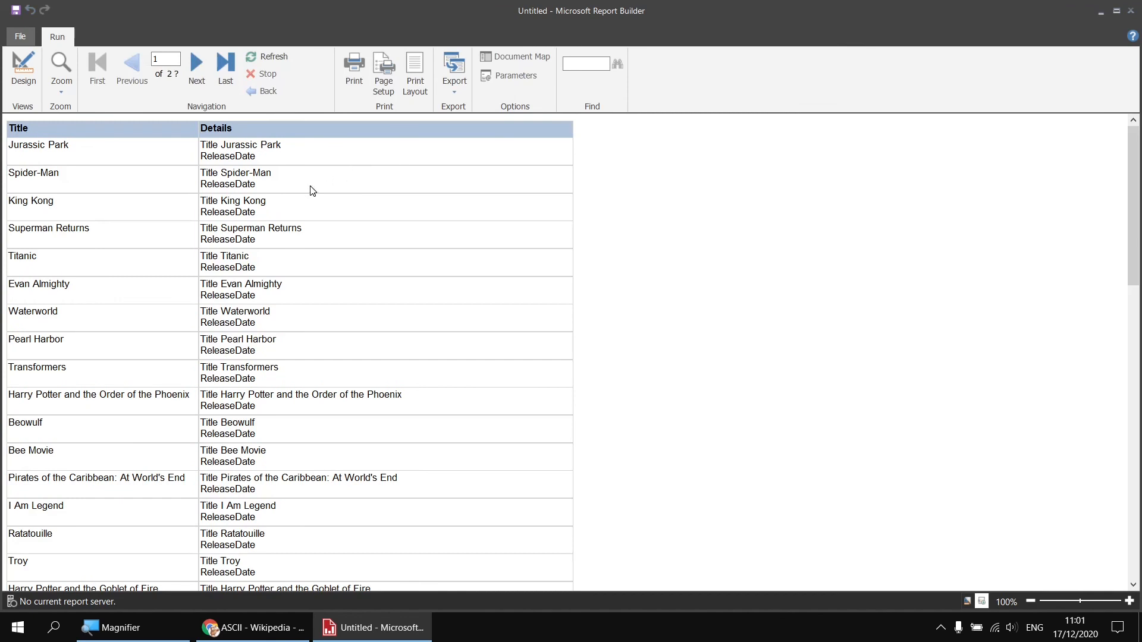
Step: Return to the report design, change vbCrLf to vbNewLine in the Details expression, save the field and preview the report
left_click(33, 80)
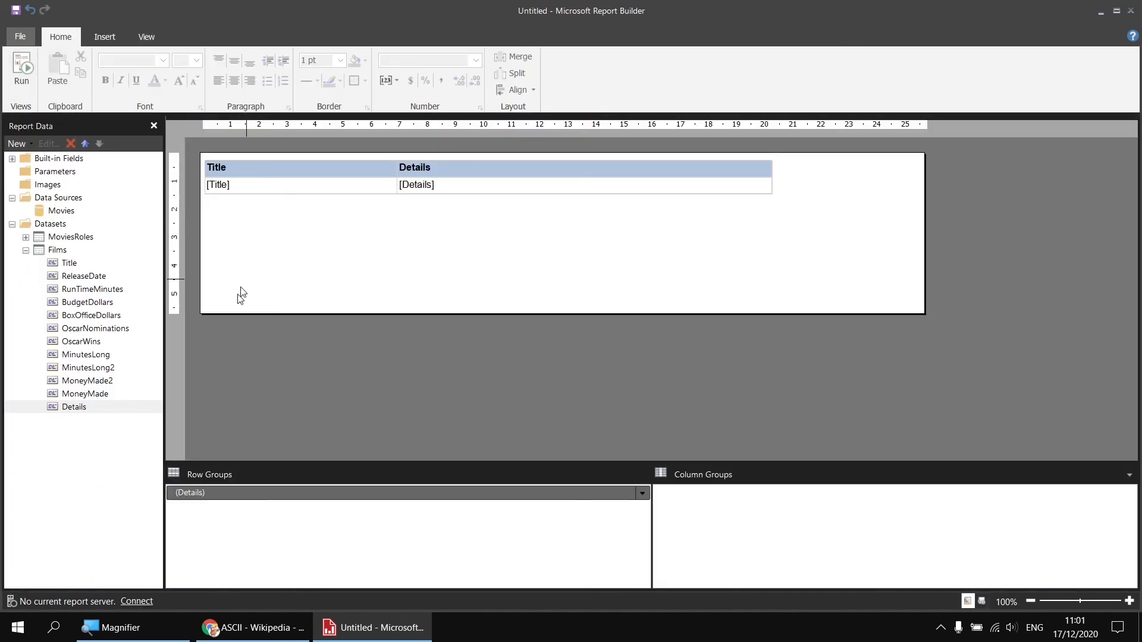
right_click(92, 410)
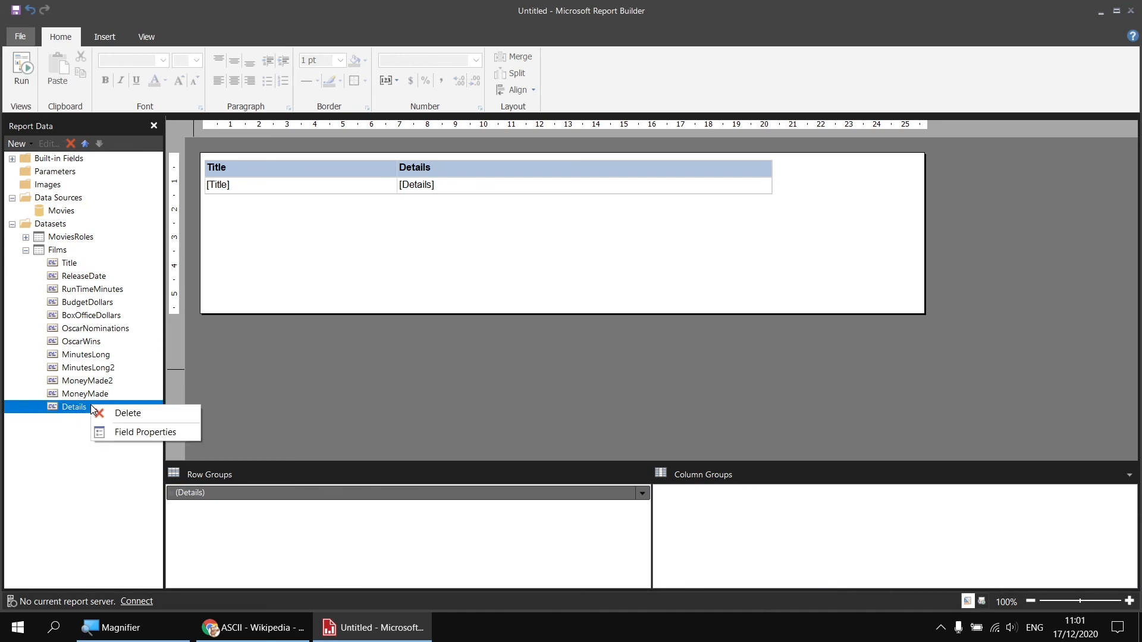
left_click(138, 432)
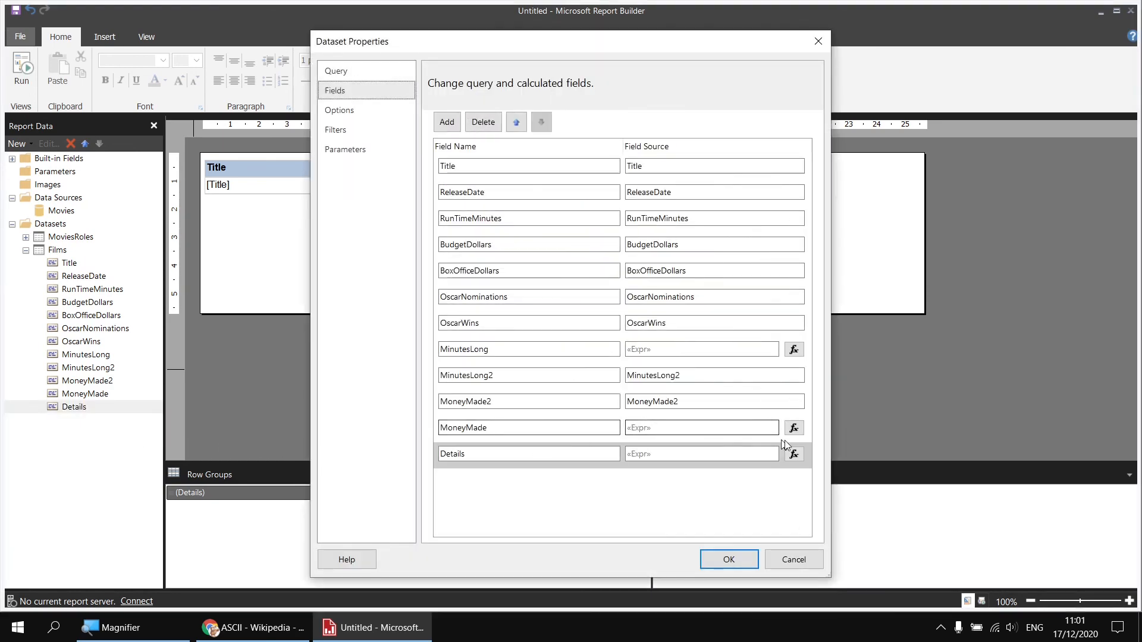
left_click(794, 454)
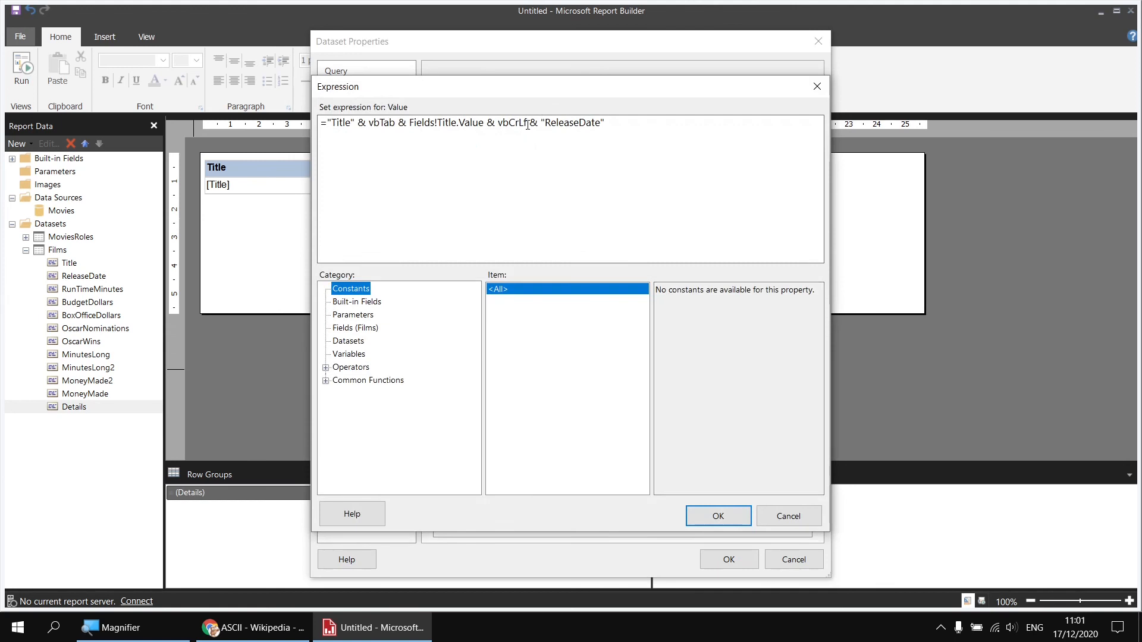
left_click_drag(527, 123, 509, 125)
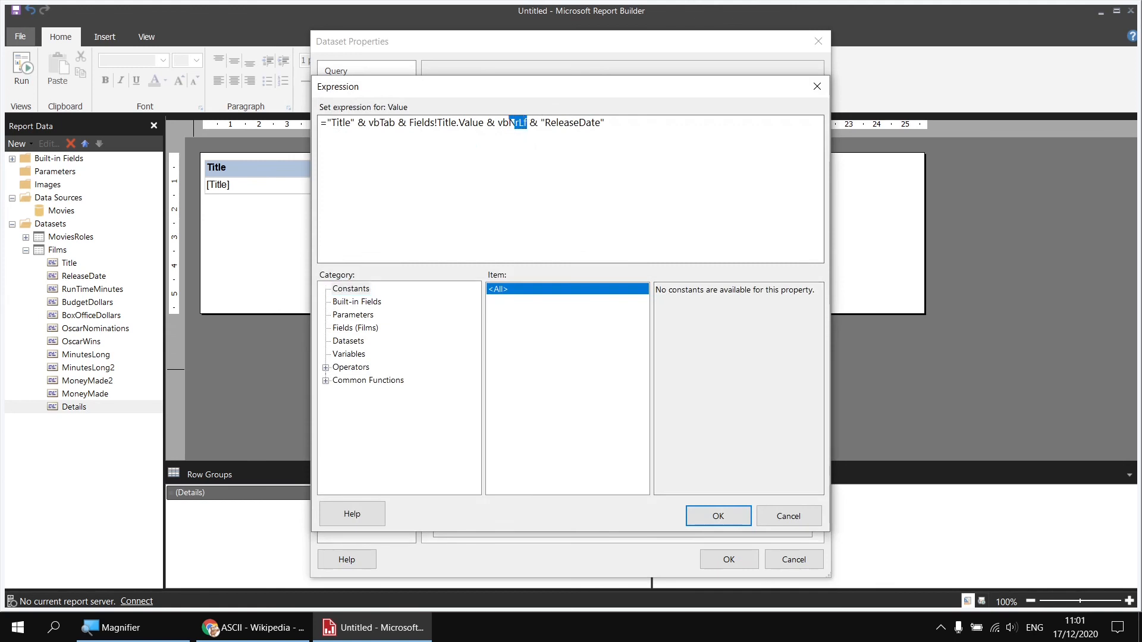
type("NewLine")
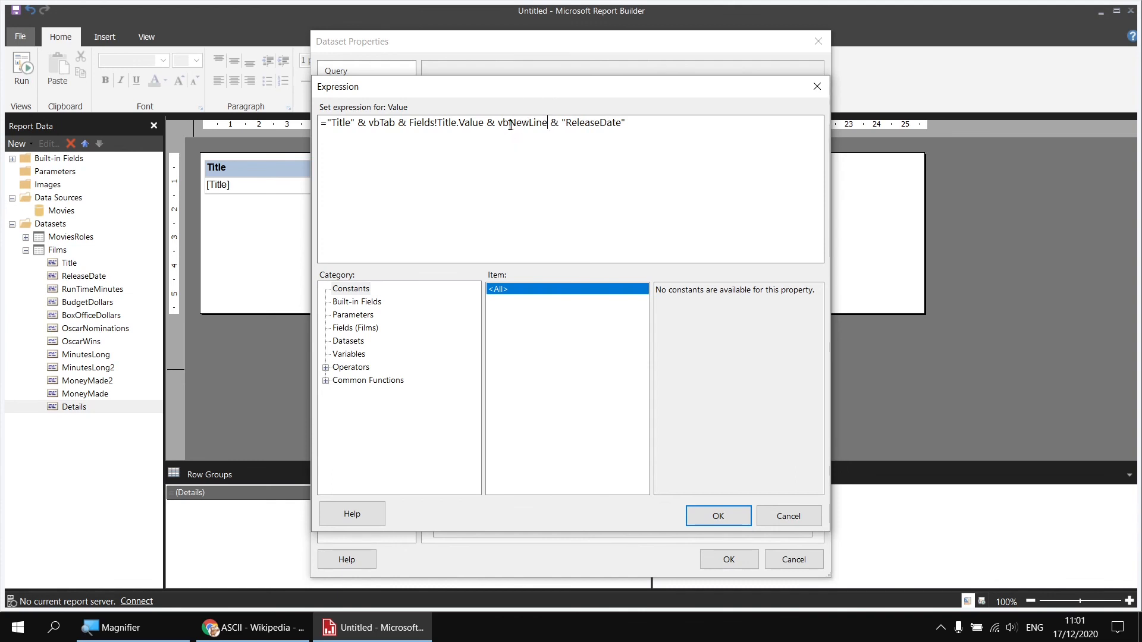
left_click(729, 517)
left_click(729, 560)
left_click(21, 69)
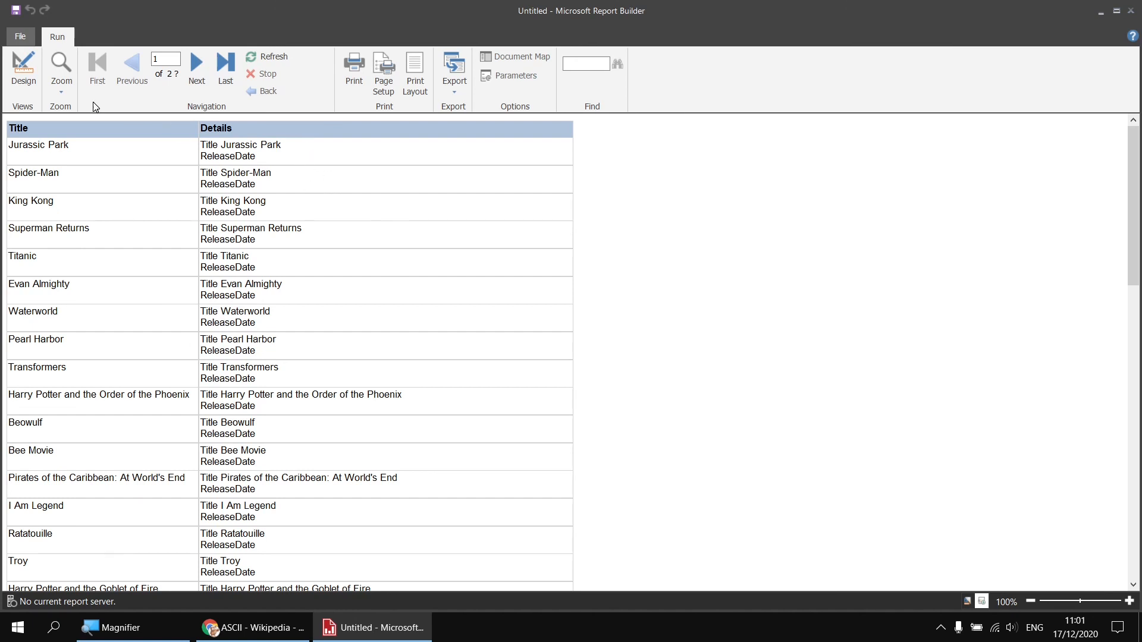
Step: Return to the design, replace vbNewLine with System.Environment.NewLine in the Details expression, save the field and preview the report
left_click(27, 76)
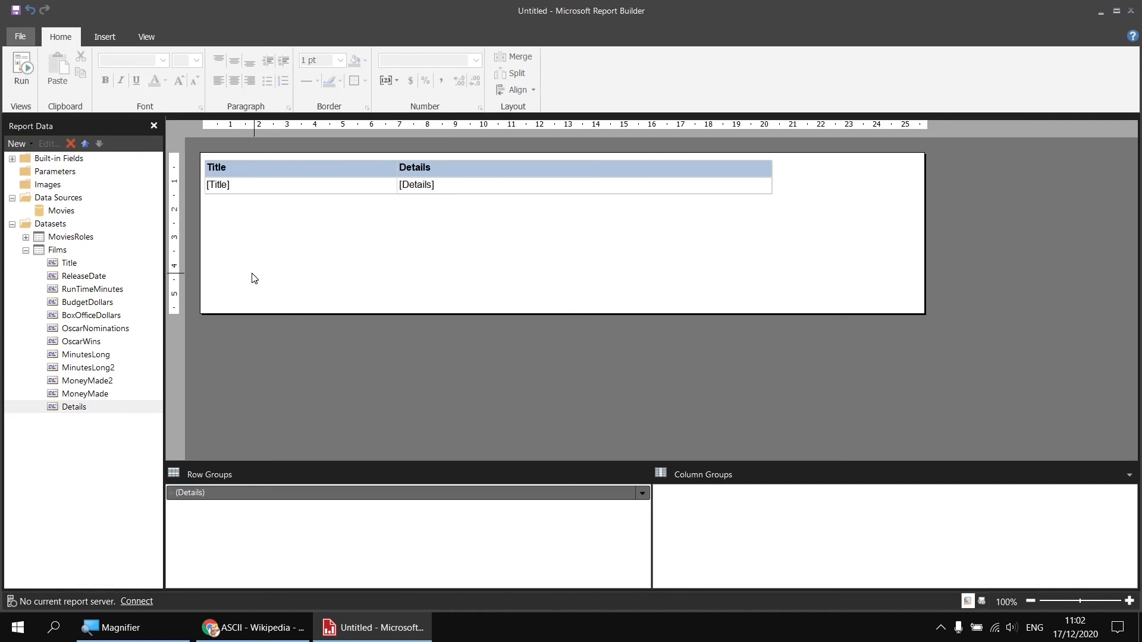
right_click(87, 409)
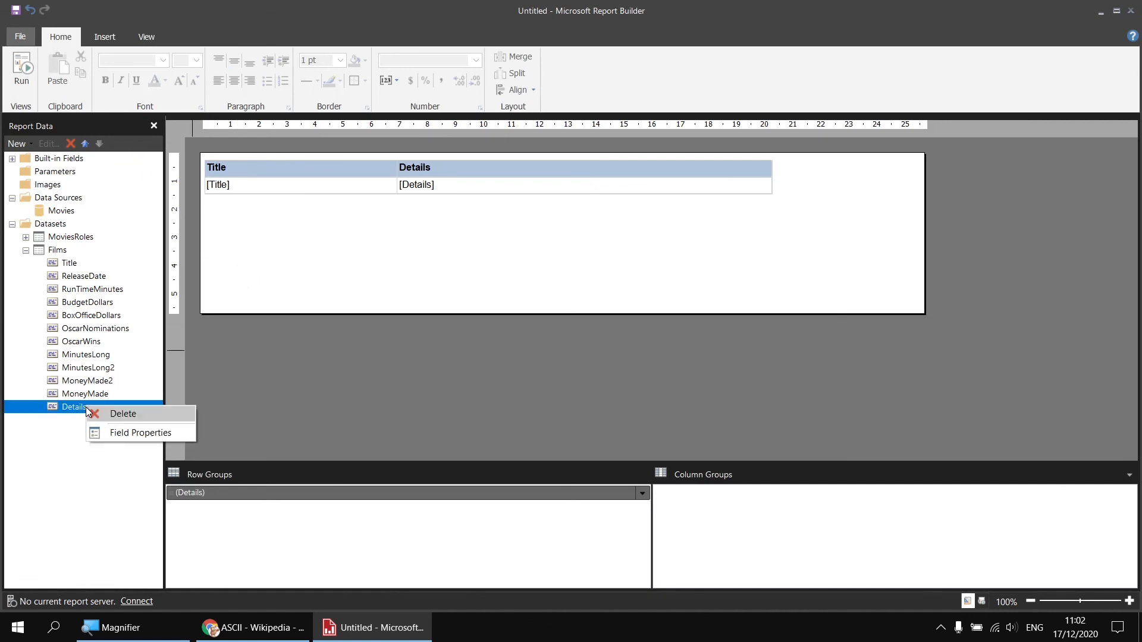
left_click(128, 433)
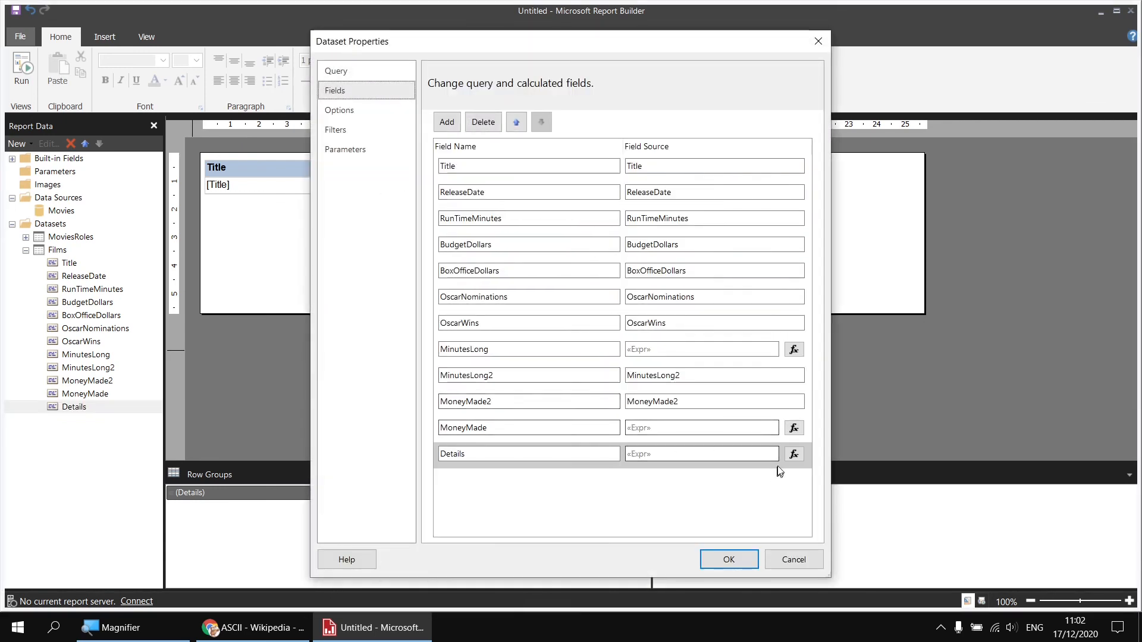
left_click(794, 454)
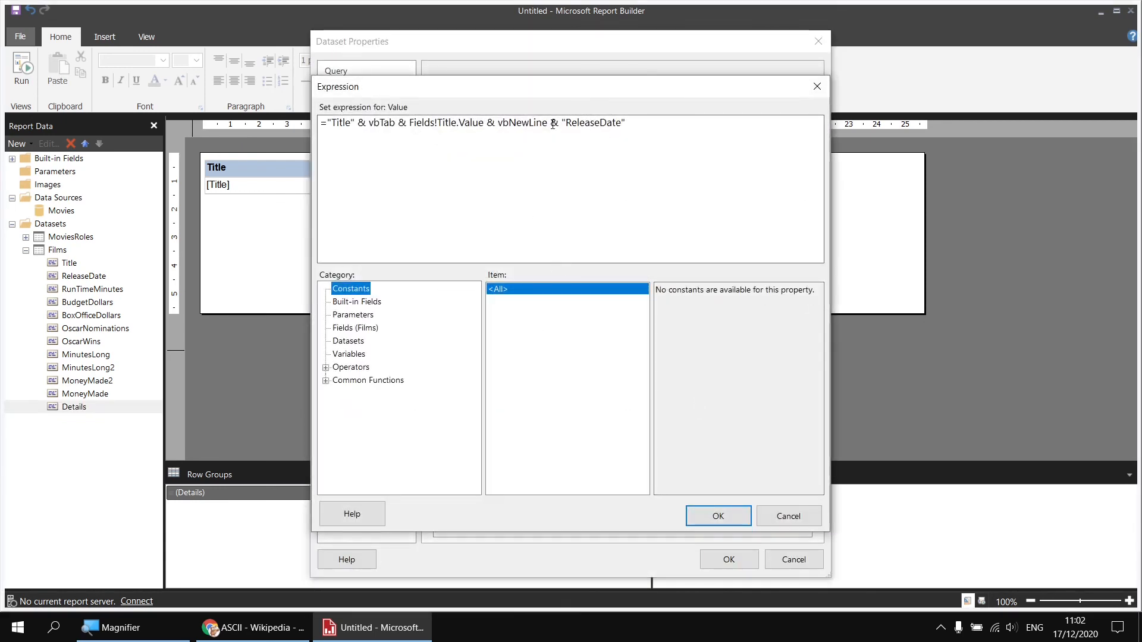
left_click_drag(547, 123, 498, 126)
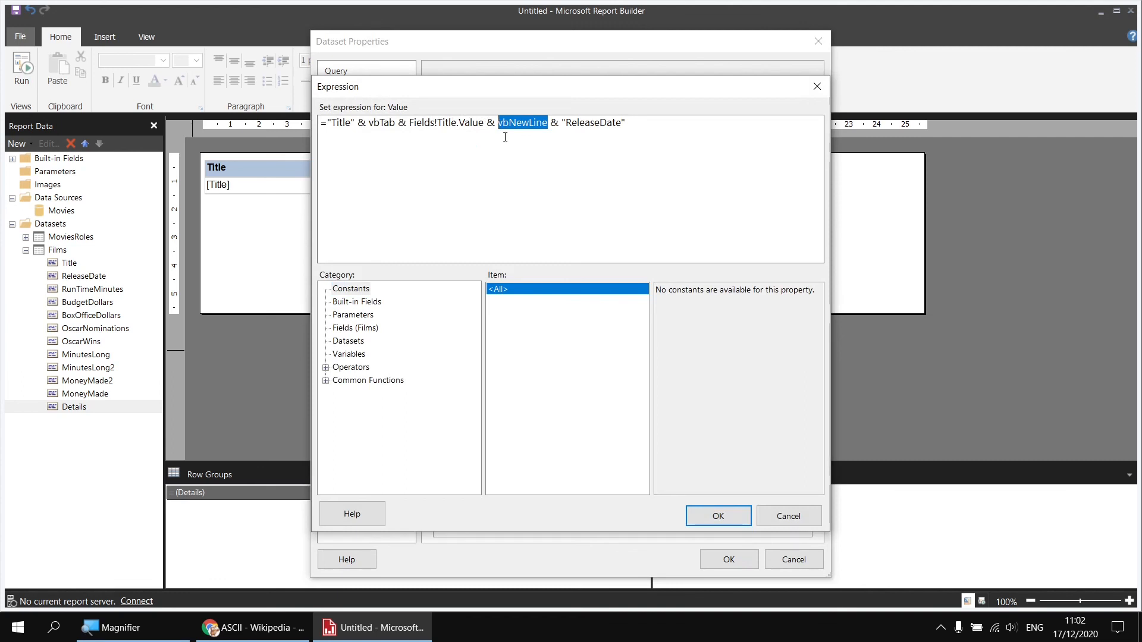
type("System")
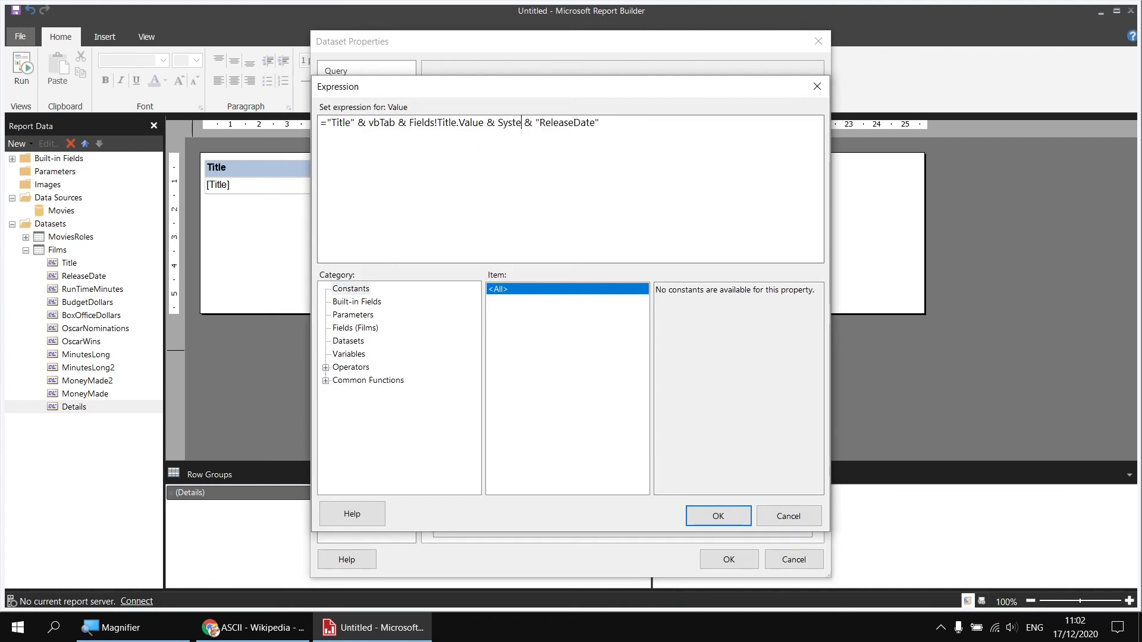
type(".Environ")
type("ment")
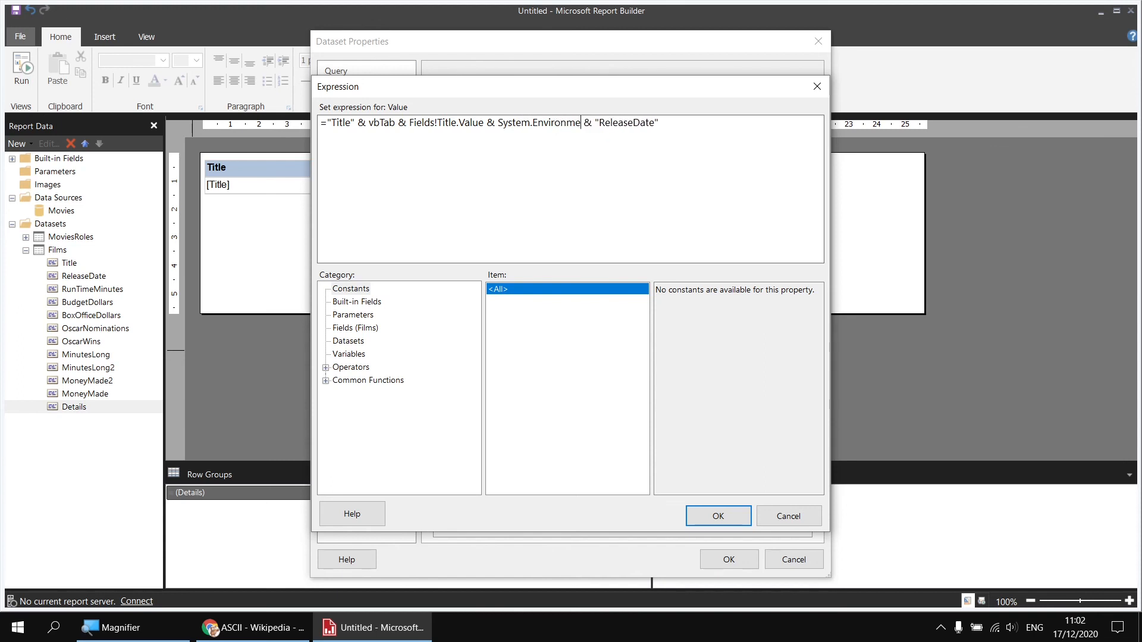
type(".NewLine")
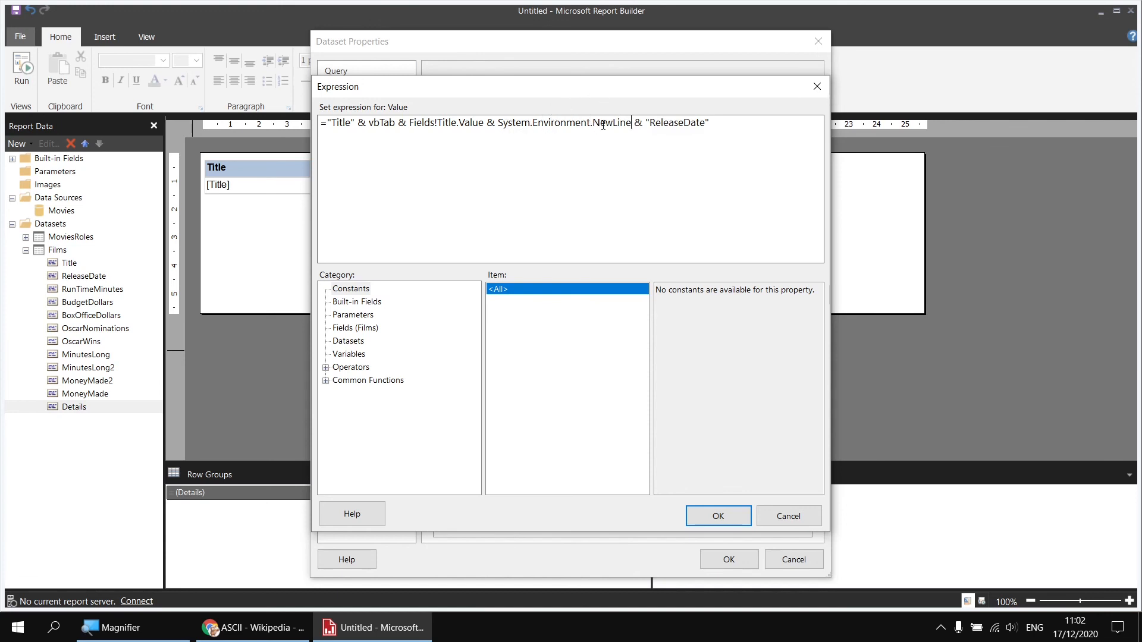
left_click(718, 516)
left_click(727, 559)
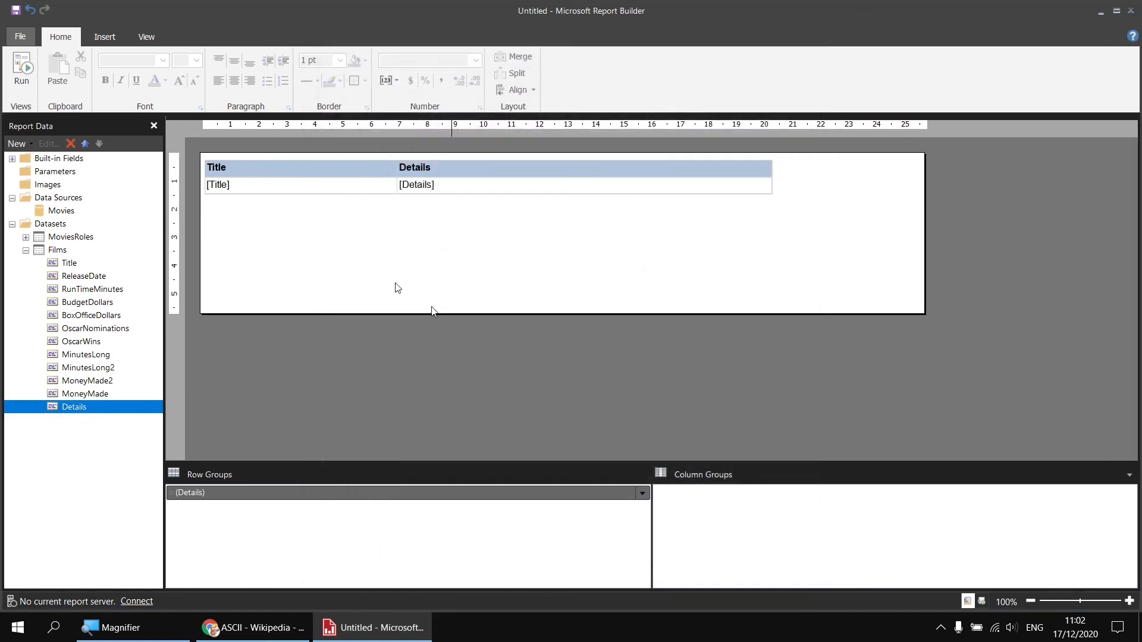
left_click(35, 70)
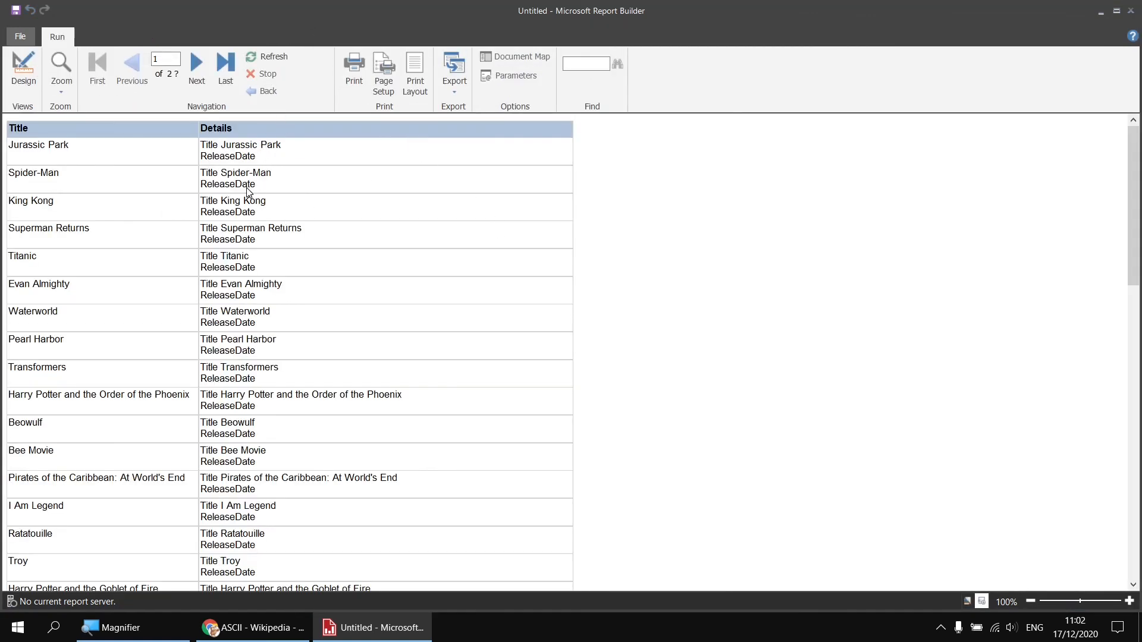
Step: Back in the design, replace System.Environment.NewLine with vbCrLf in the Details expression and move & "ReleaseDate" onto a second line
left_click(27, 74)
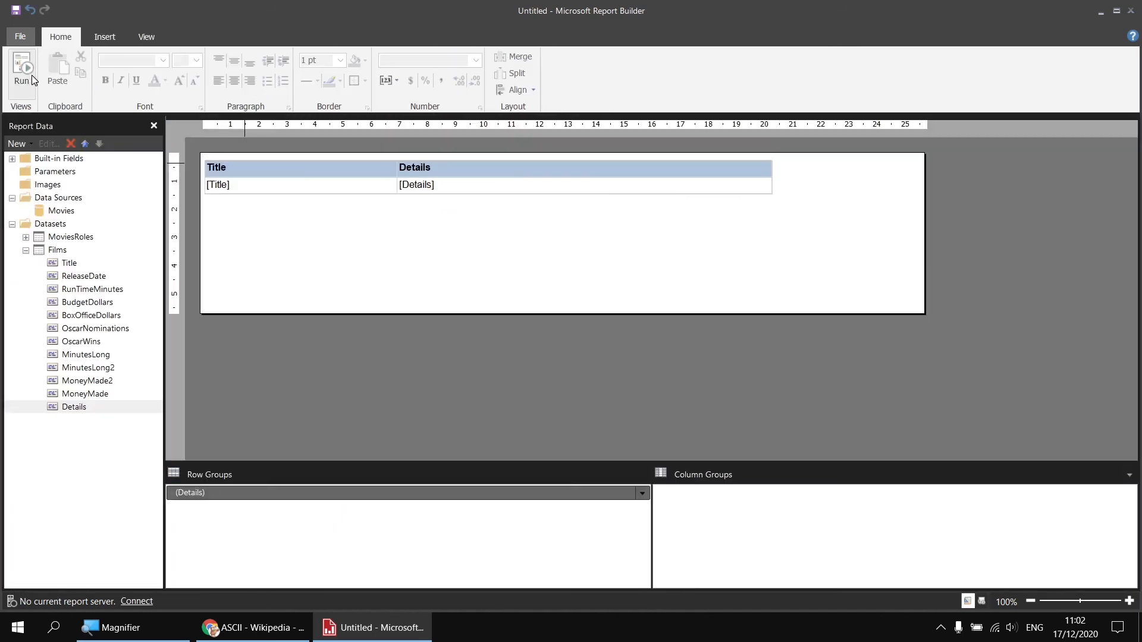
left_click(74, 408)
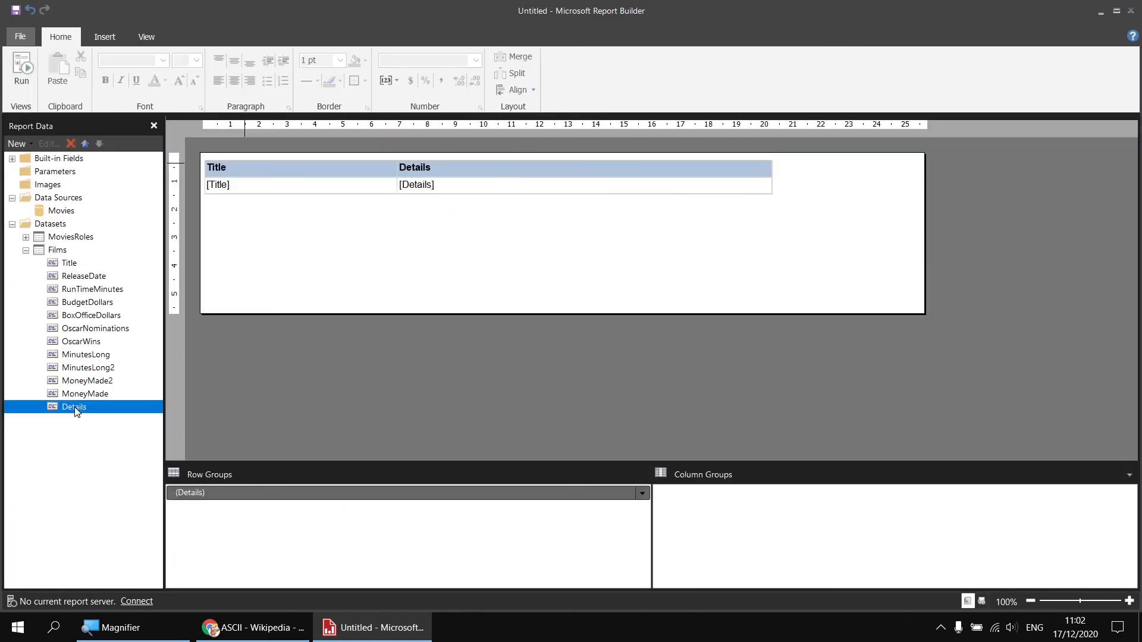
right_click(75, 409)
left_click(121, 436)
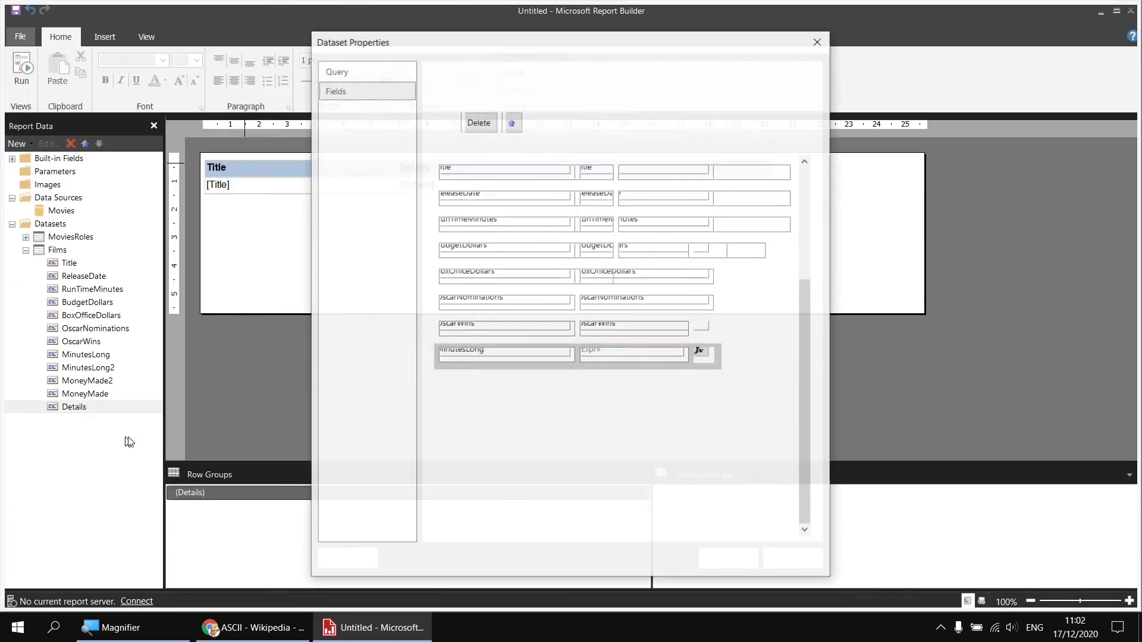
left_click(795, 454)
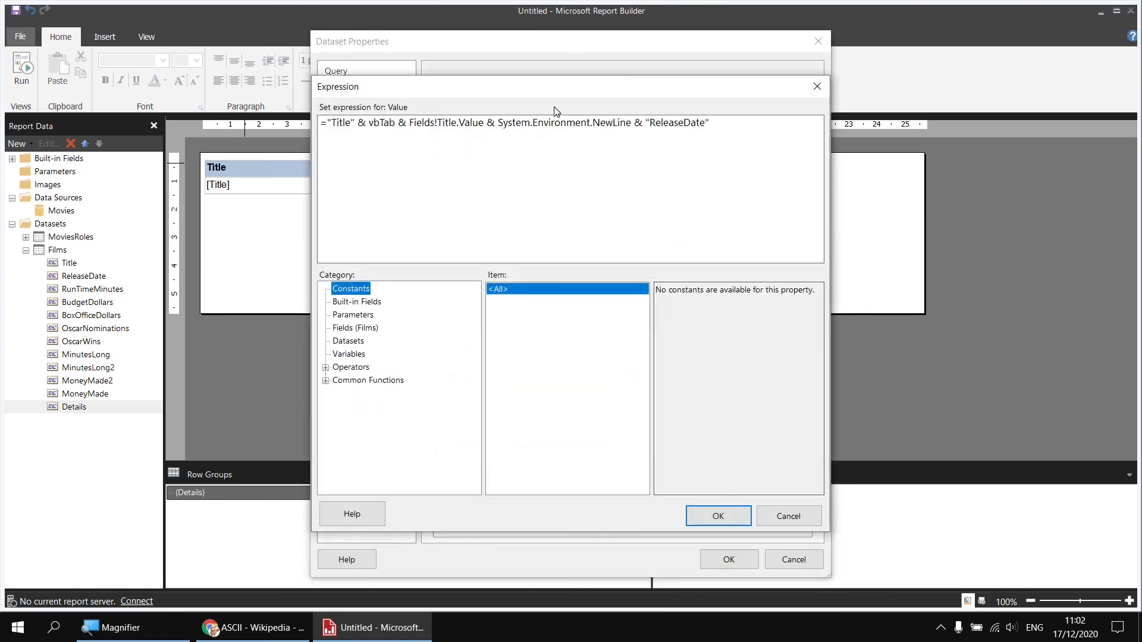
left_click_drag(631, 124, 498, 118)
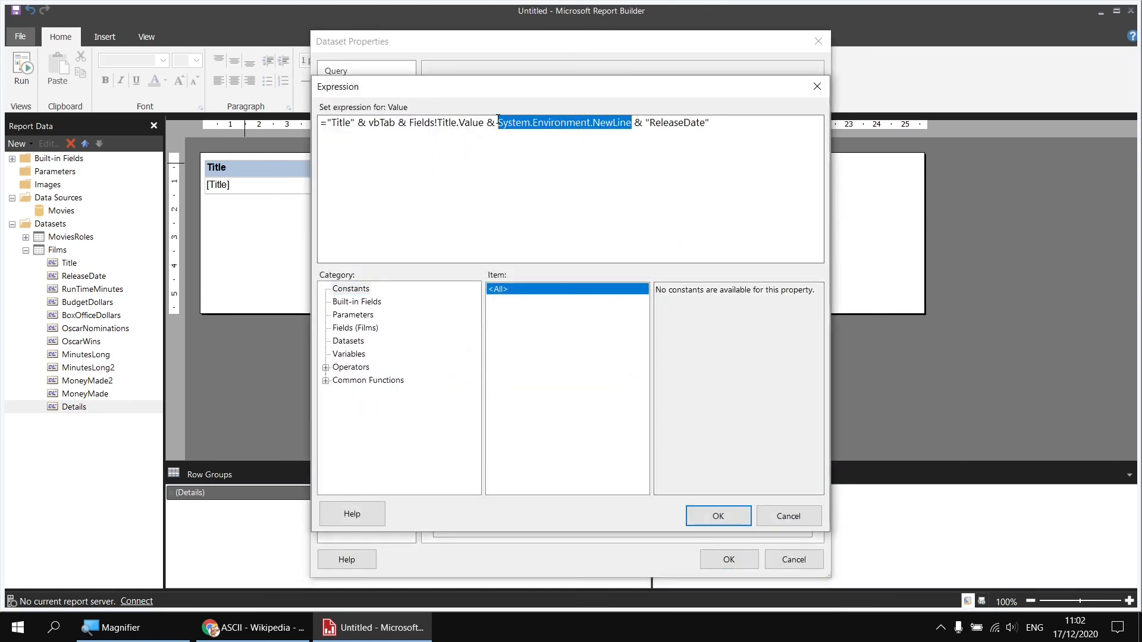
type("vbCrLf")
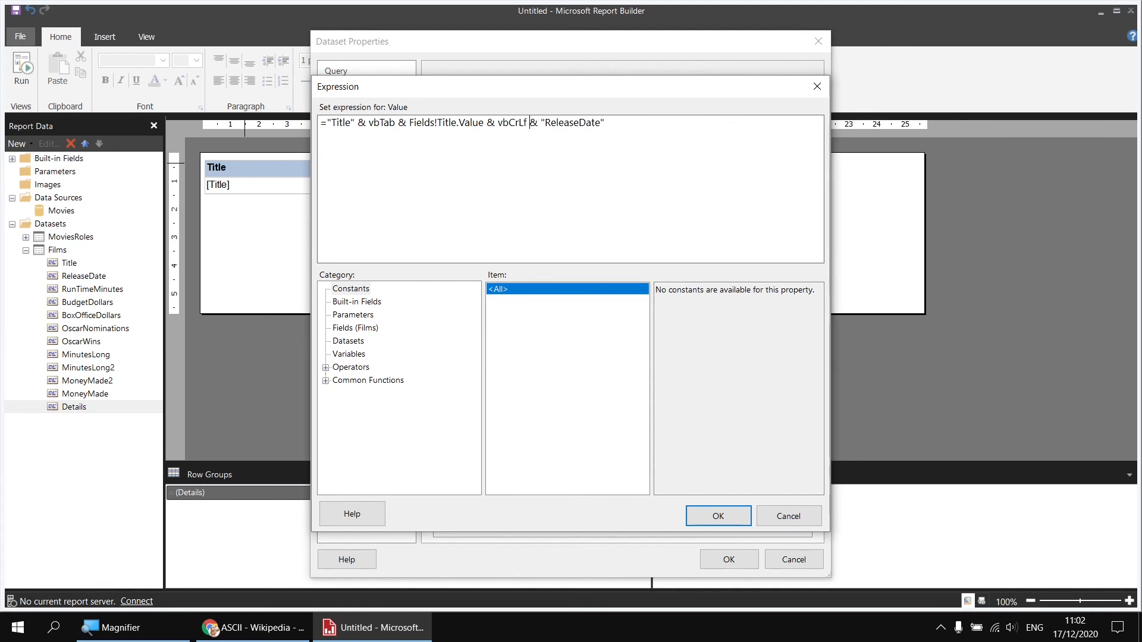
key("Return")
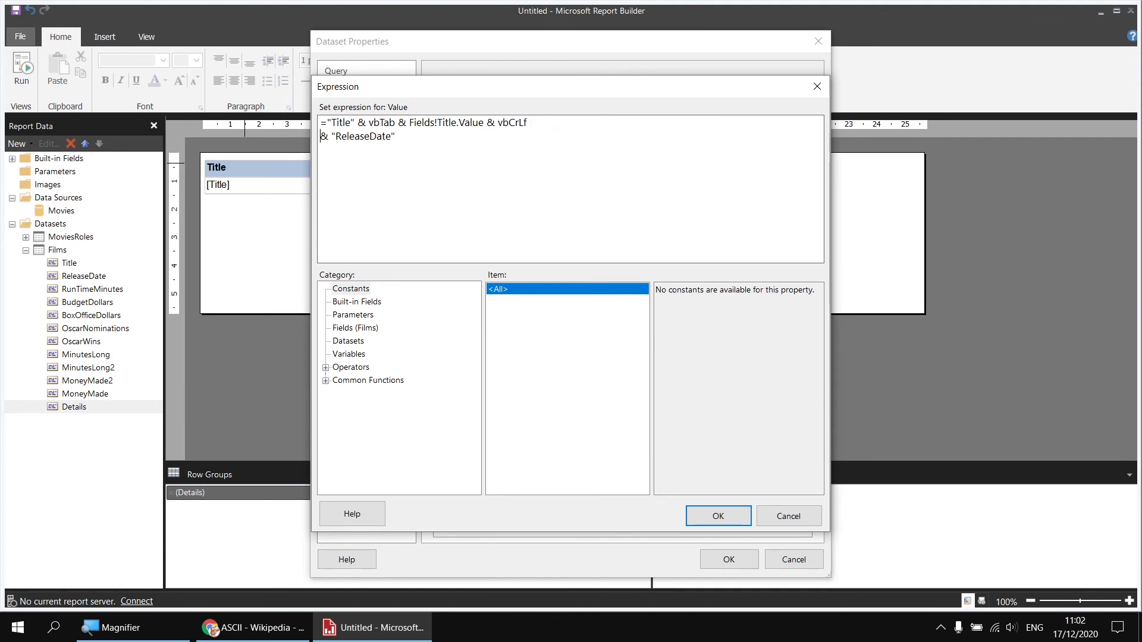
Step: Append & vbTab & Format(Fields!ReleaseDate.Value, to the "ReleaseDate" line of the Details expression
left_click(417, 141)
type("& vbTab &")
left_click(326, 380)
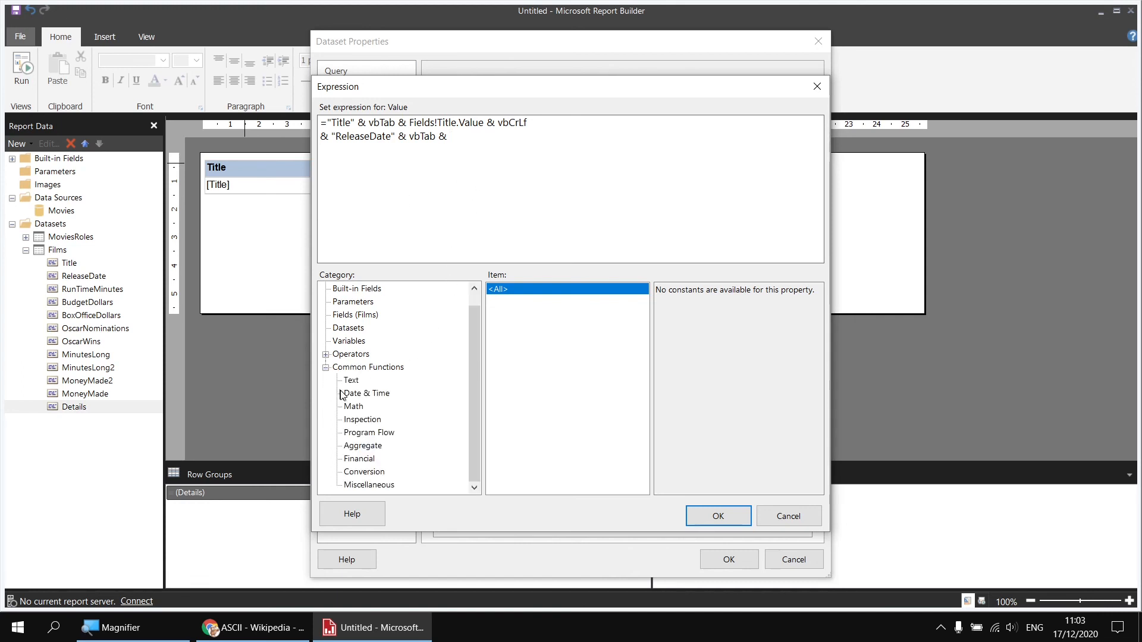
left_click(352, 381)
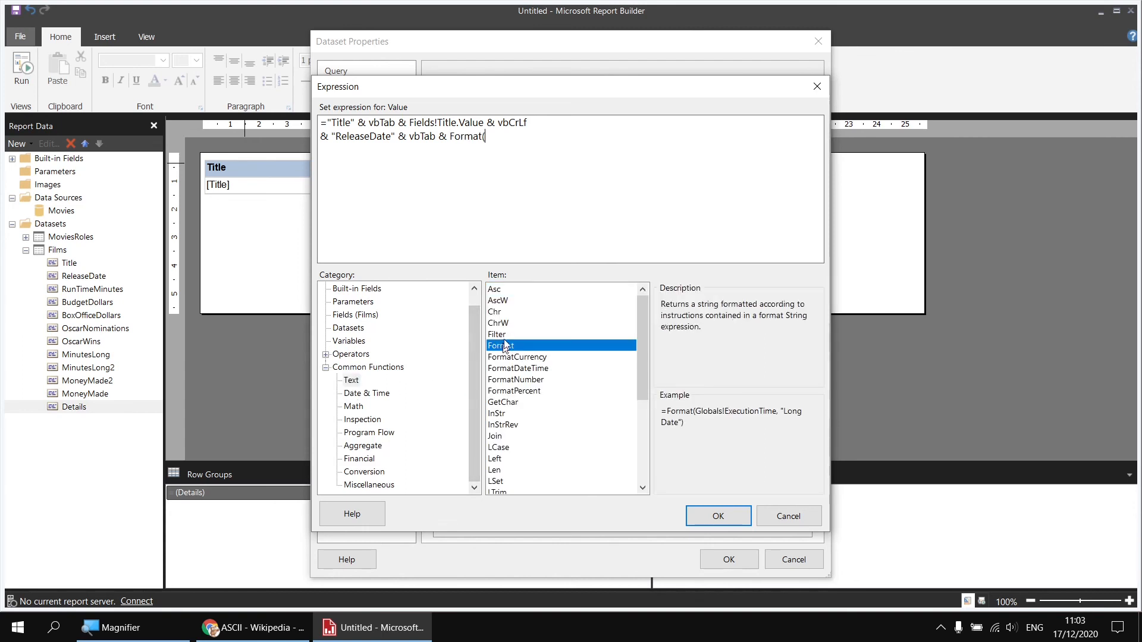
double_click(502, 346)
left_click(360, 315)
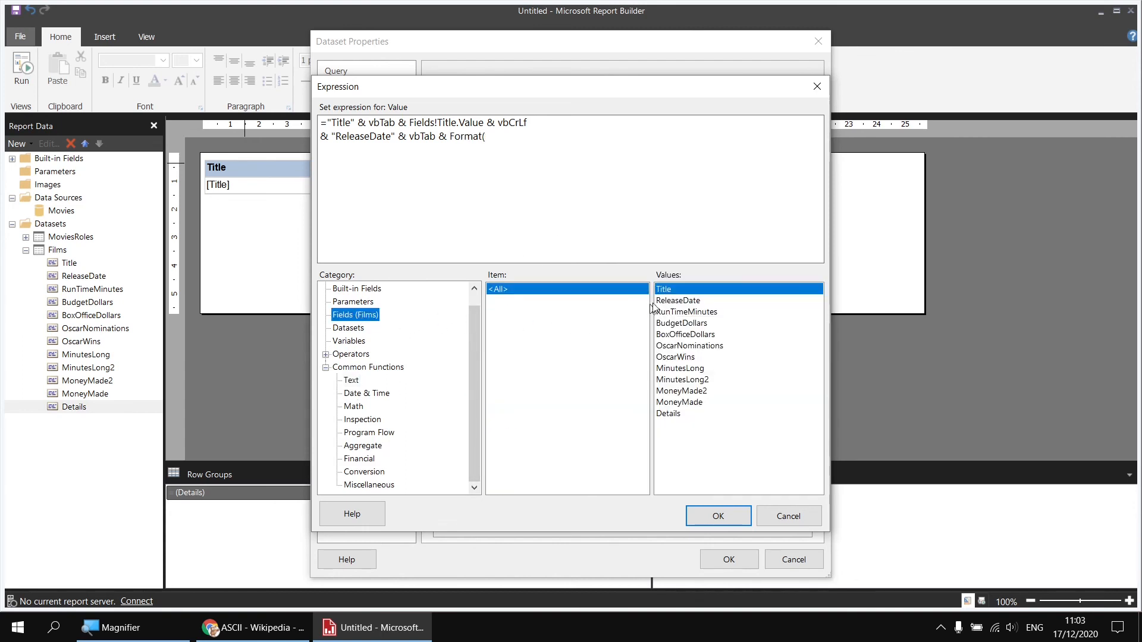
double_click(671, 301)
type(",")
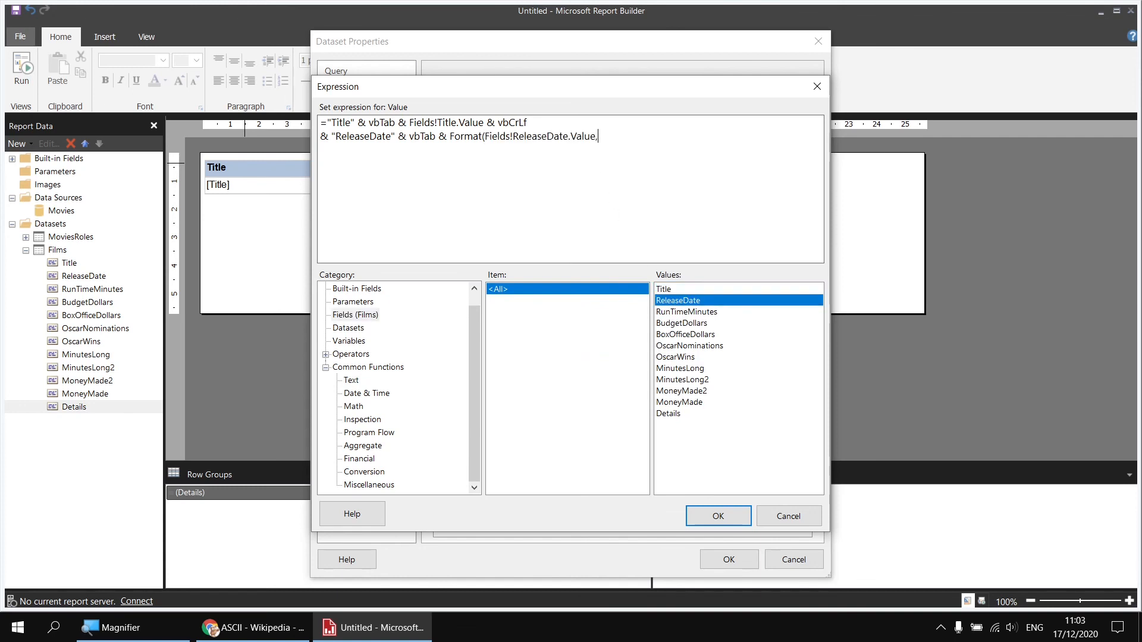
Step: Complete the Format call with the date pattern "dddd d MMMM yyyy", save the Details field and preview the report
type(" \"")
type("dddd")
type("d")
type("MMMM yyyy")
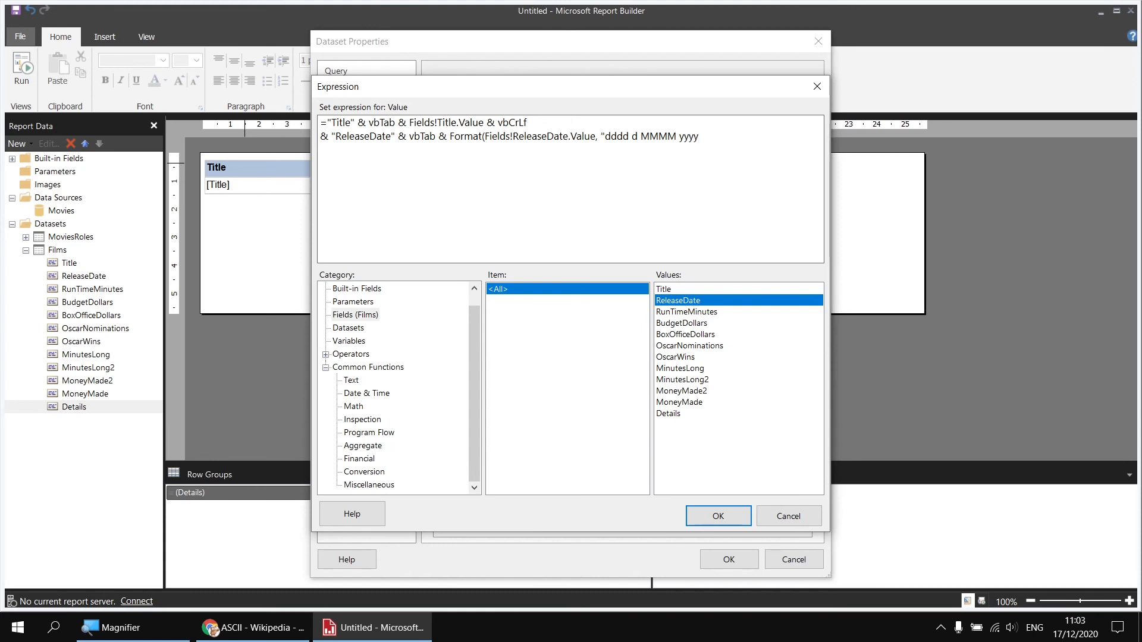
type("\")")
left_click(715, 519)
left_click(727, 560)
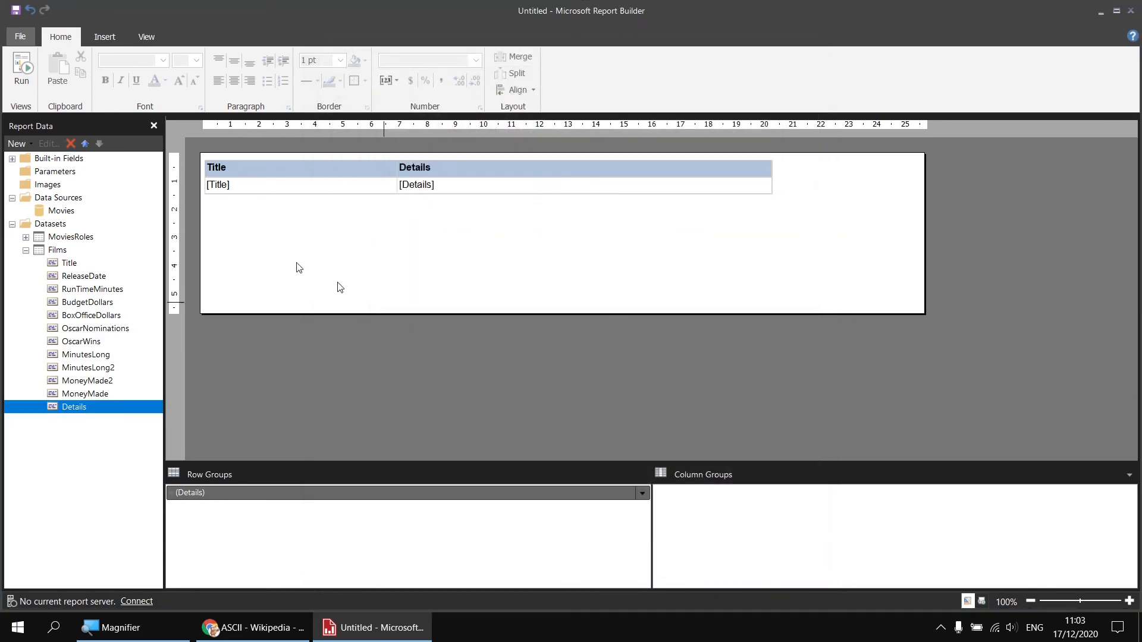
left_click(9, 74)
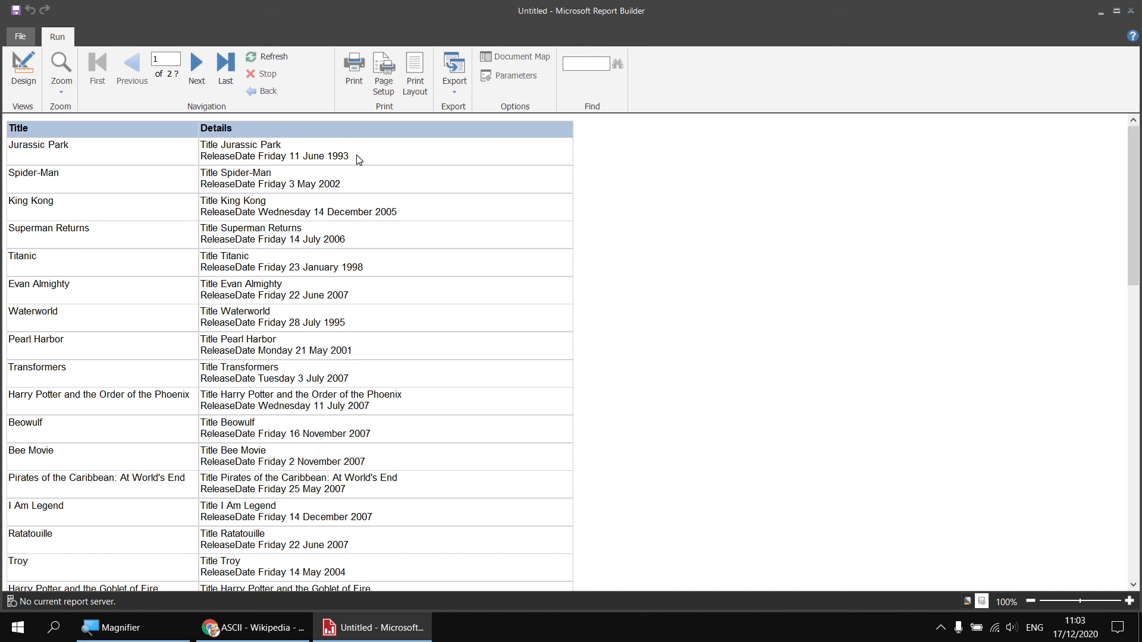
Step: Return to the design, reopen the Details expression, append & vbCrLf after the release date and start a third line with &
left_click(24, 70)
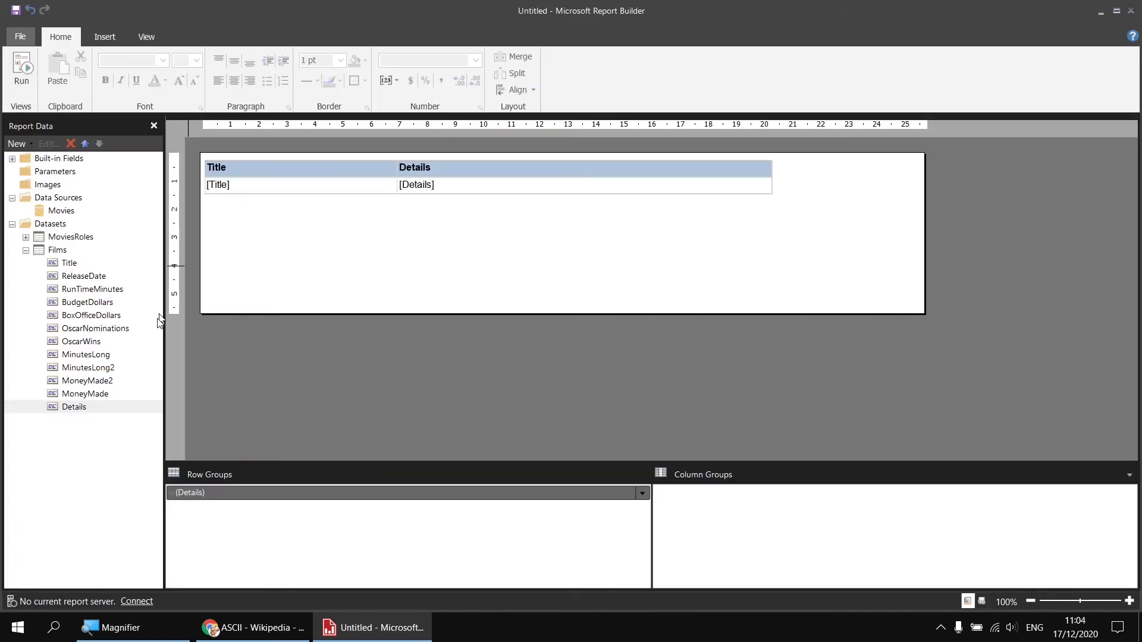
right_click(87, 405)
left_click(146, 441)
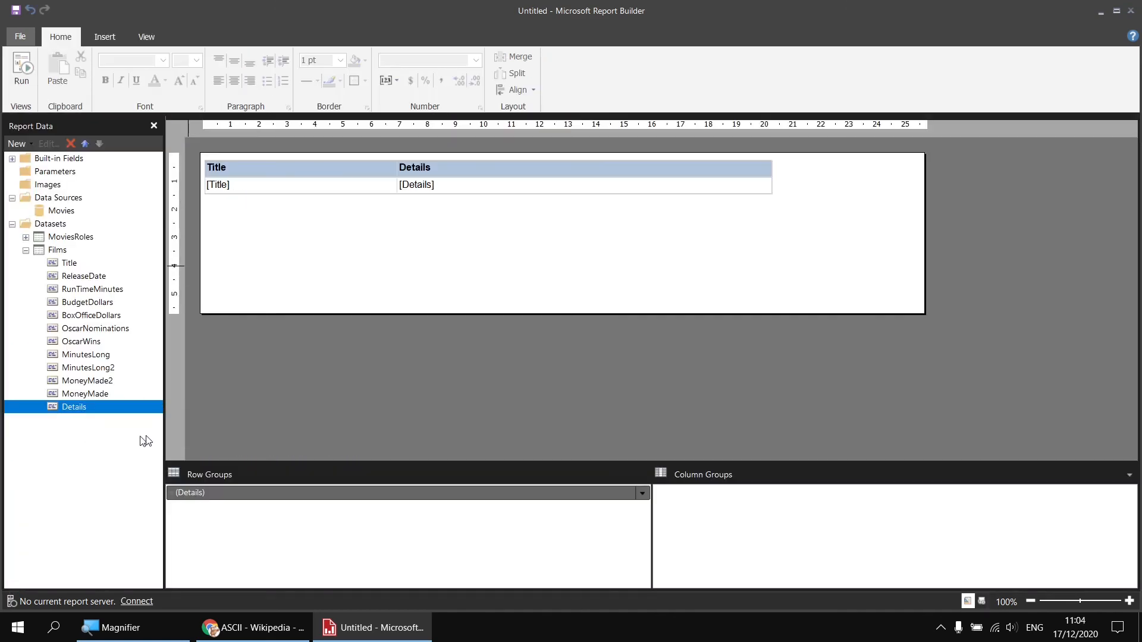
left_click(794, 454)
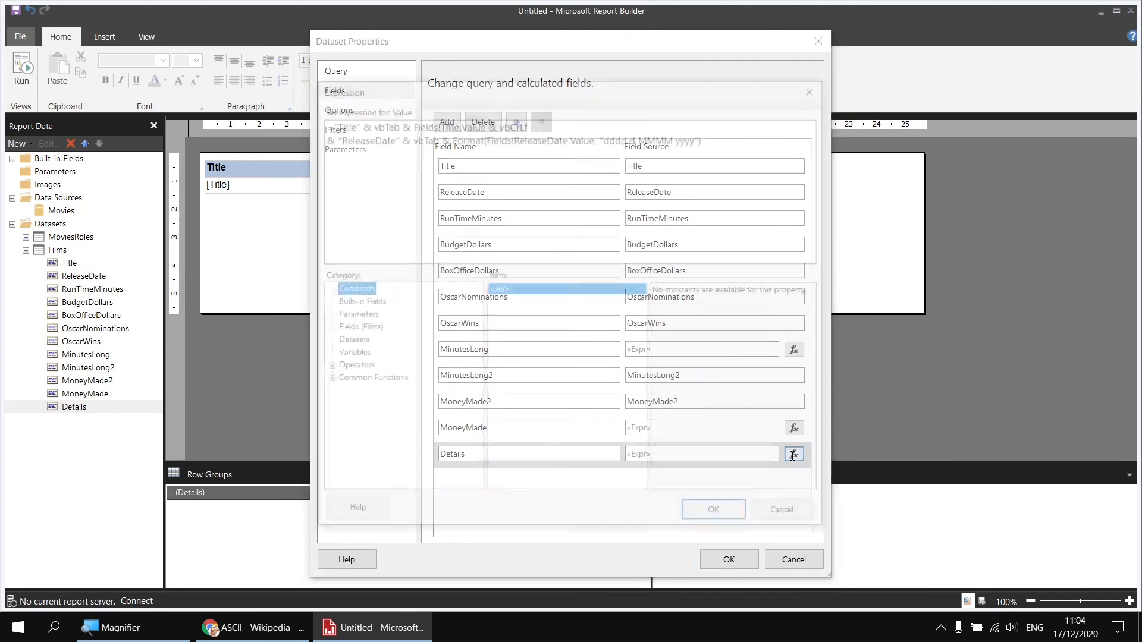
left_click(722, 138)
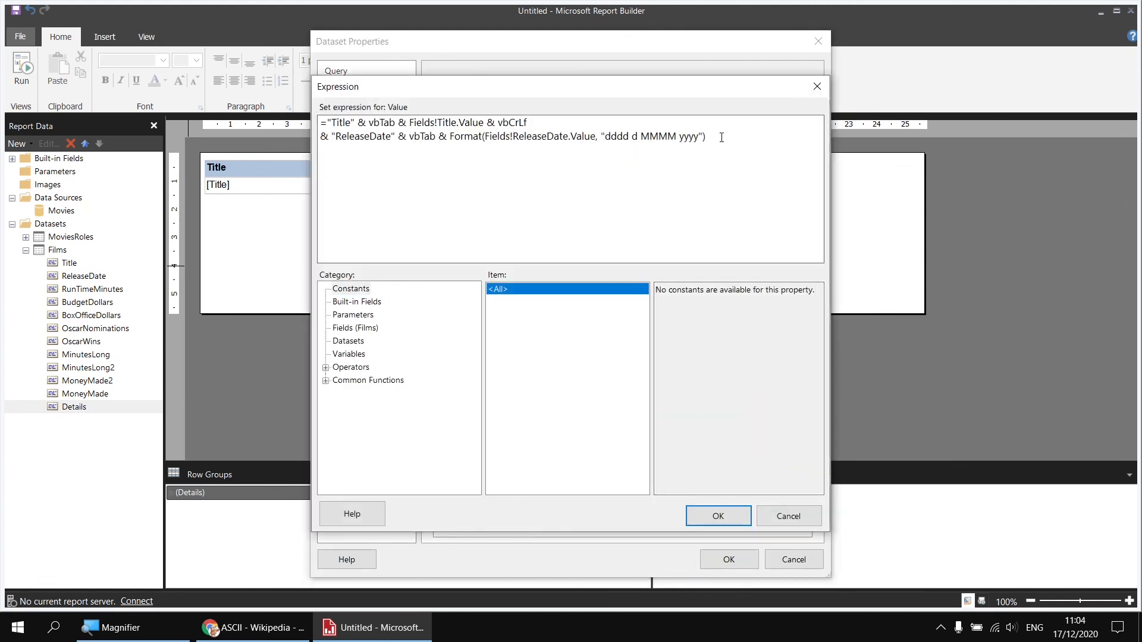
type("7 vbCrL")
key("BackSpace")
key("BackSpace")
key("BackSpace")
key("BackSpace")
key("BackSpace")
key("BackSpace")
key("BackSpace")
type("& vbCrLf")
key("Return")
type("&")
left_click(749, 136)
Step: Complete the third line of the Details expression with "OscarWins" & vbTab & Fields!OscarWins.Value
type("\"Oscar")
type("Wins\" & vb")
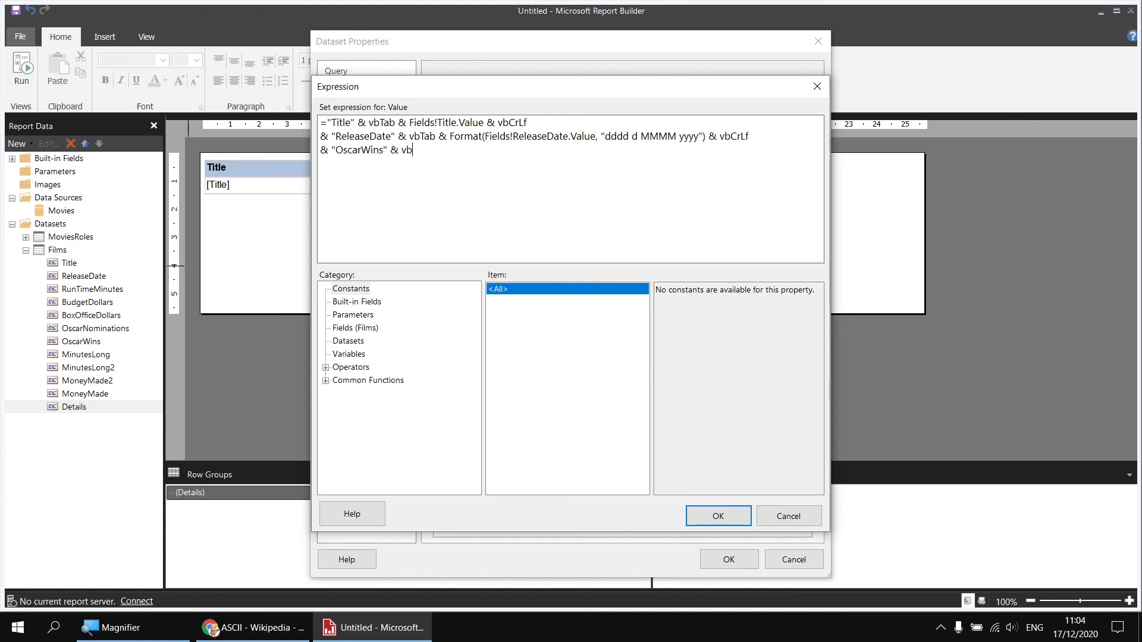
type("Tab &")
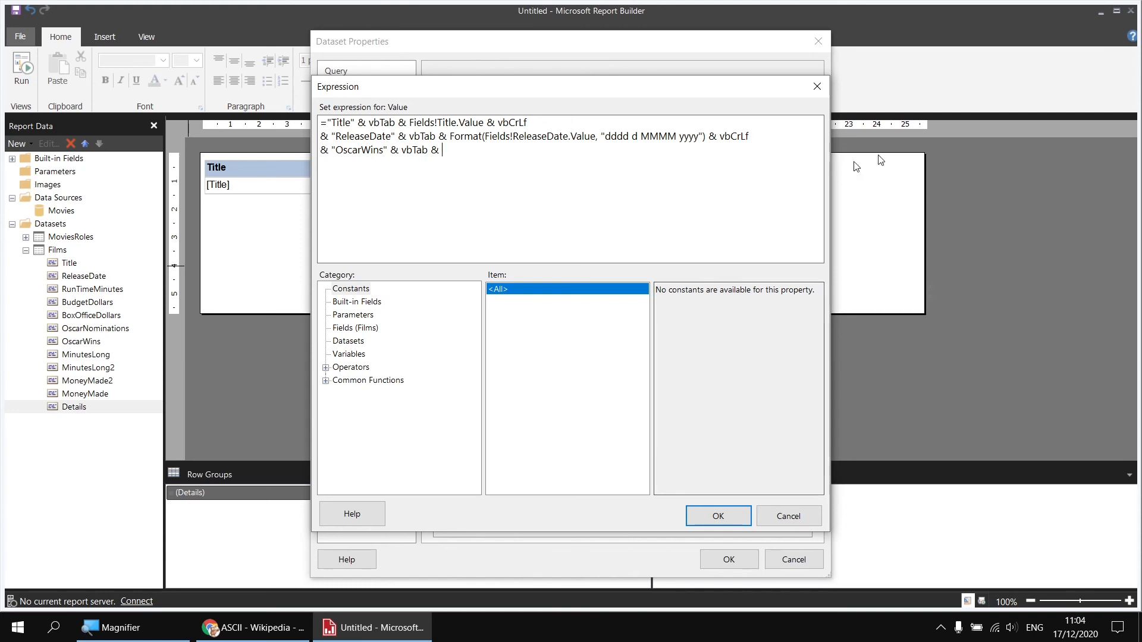
left_click(355, 328)
double_click(675, 357)
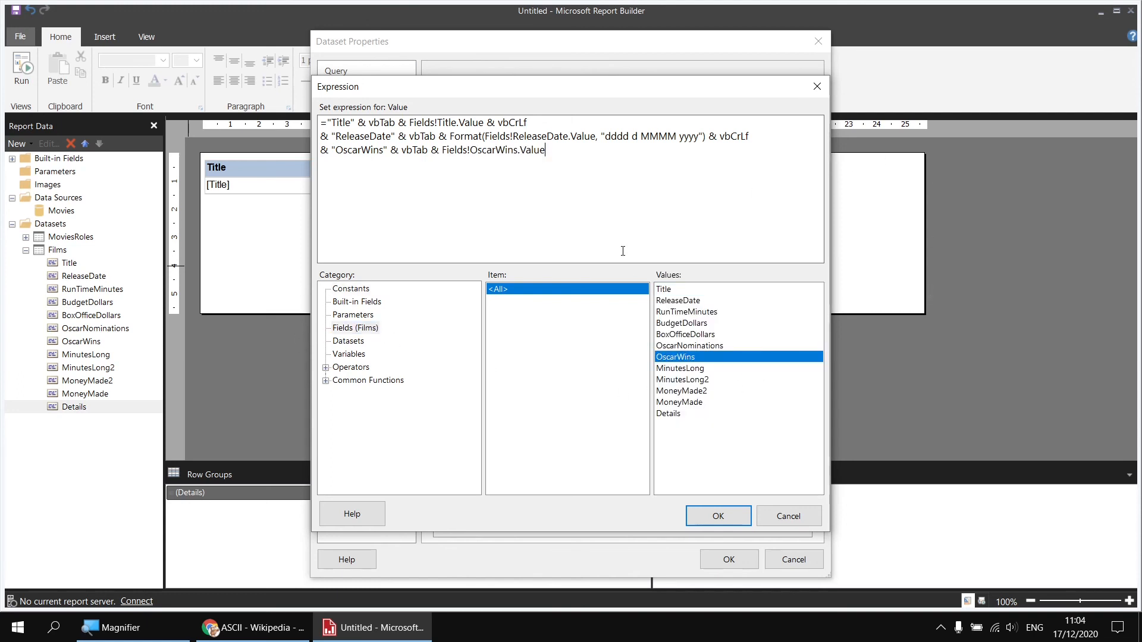
Step: Save the Details field, preview the report with the Oscar wins line and return to the report design
left_click(717, 517)
left_click(721, 559)
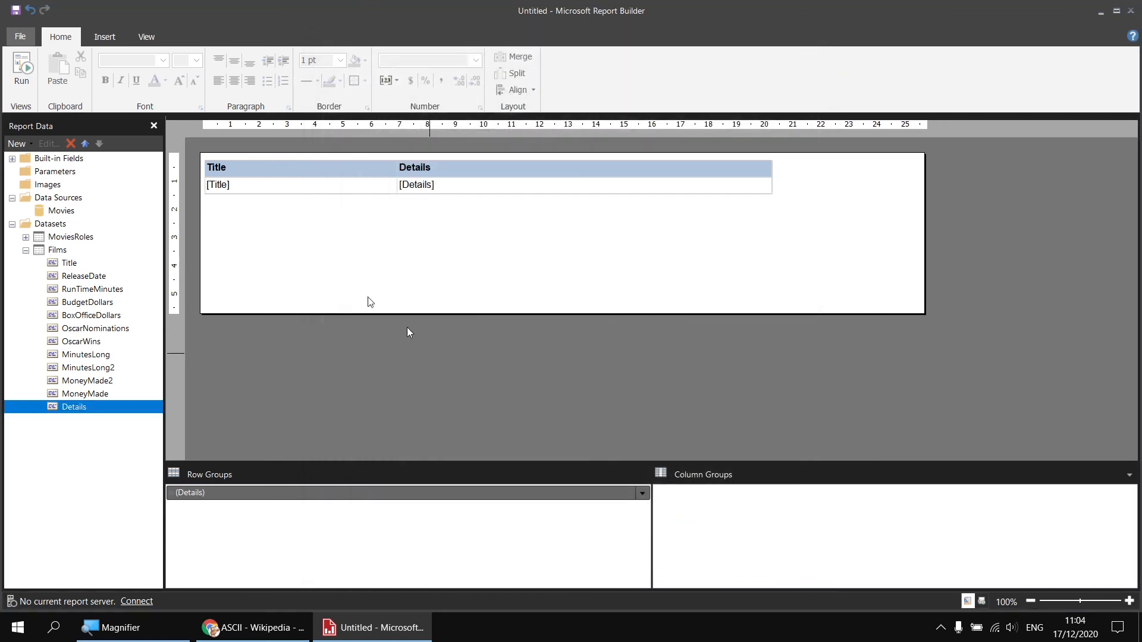
left_click(21, 69)
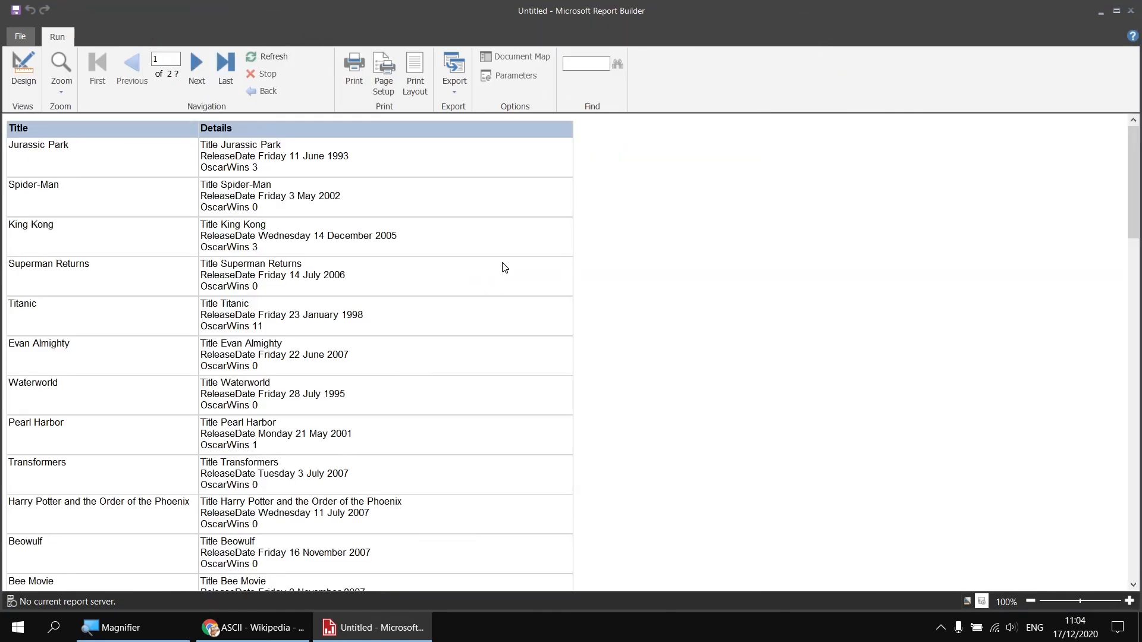
left_click(23, 67)
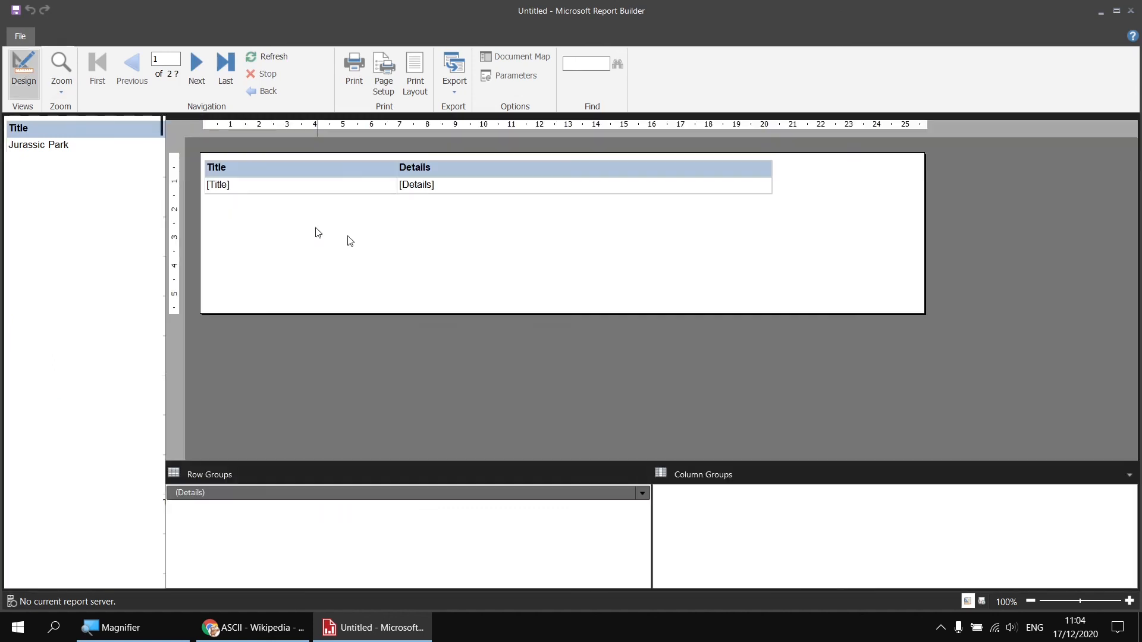